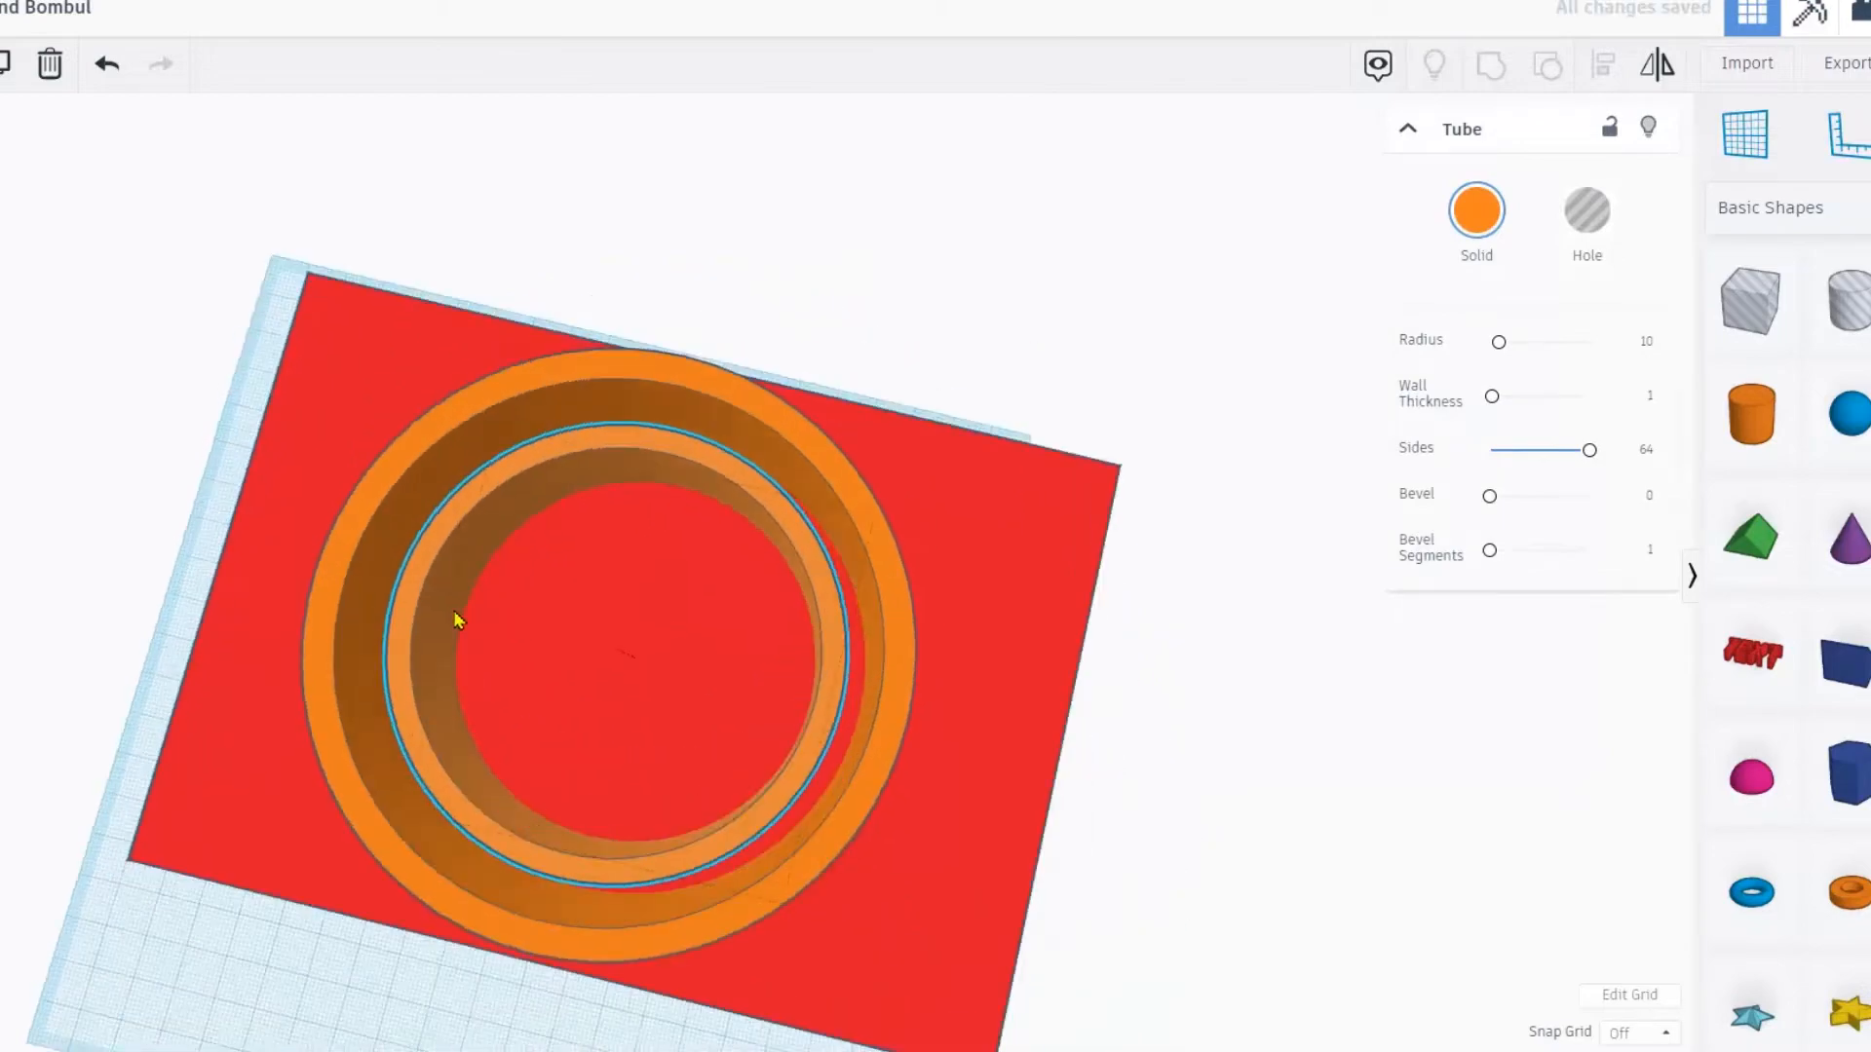
- Duplicate the selected inner tube seven times
{"action": "key", "text": "ctrl+d"}
{"action": "key", "text": "ctrl+d"}
{"action": "key", "text": "ctrl+d"}
{"action": "key", "text": "ctrl+d"}
{"action": "key", "text": "ctrl+d"}
{"action": "key", "text": "ctrl+d"}
{"action": "key", "text": "ctrl+d"}
{"action": "right_click_drag", "start_coordinate": [682, 585], "coordinate": [745, 677]}
{"action": "right_click_drag", "start_coordinate": [745, 678], "coordinate": [843, 628]}
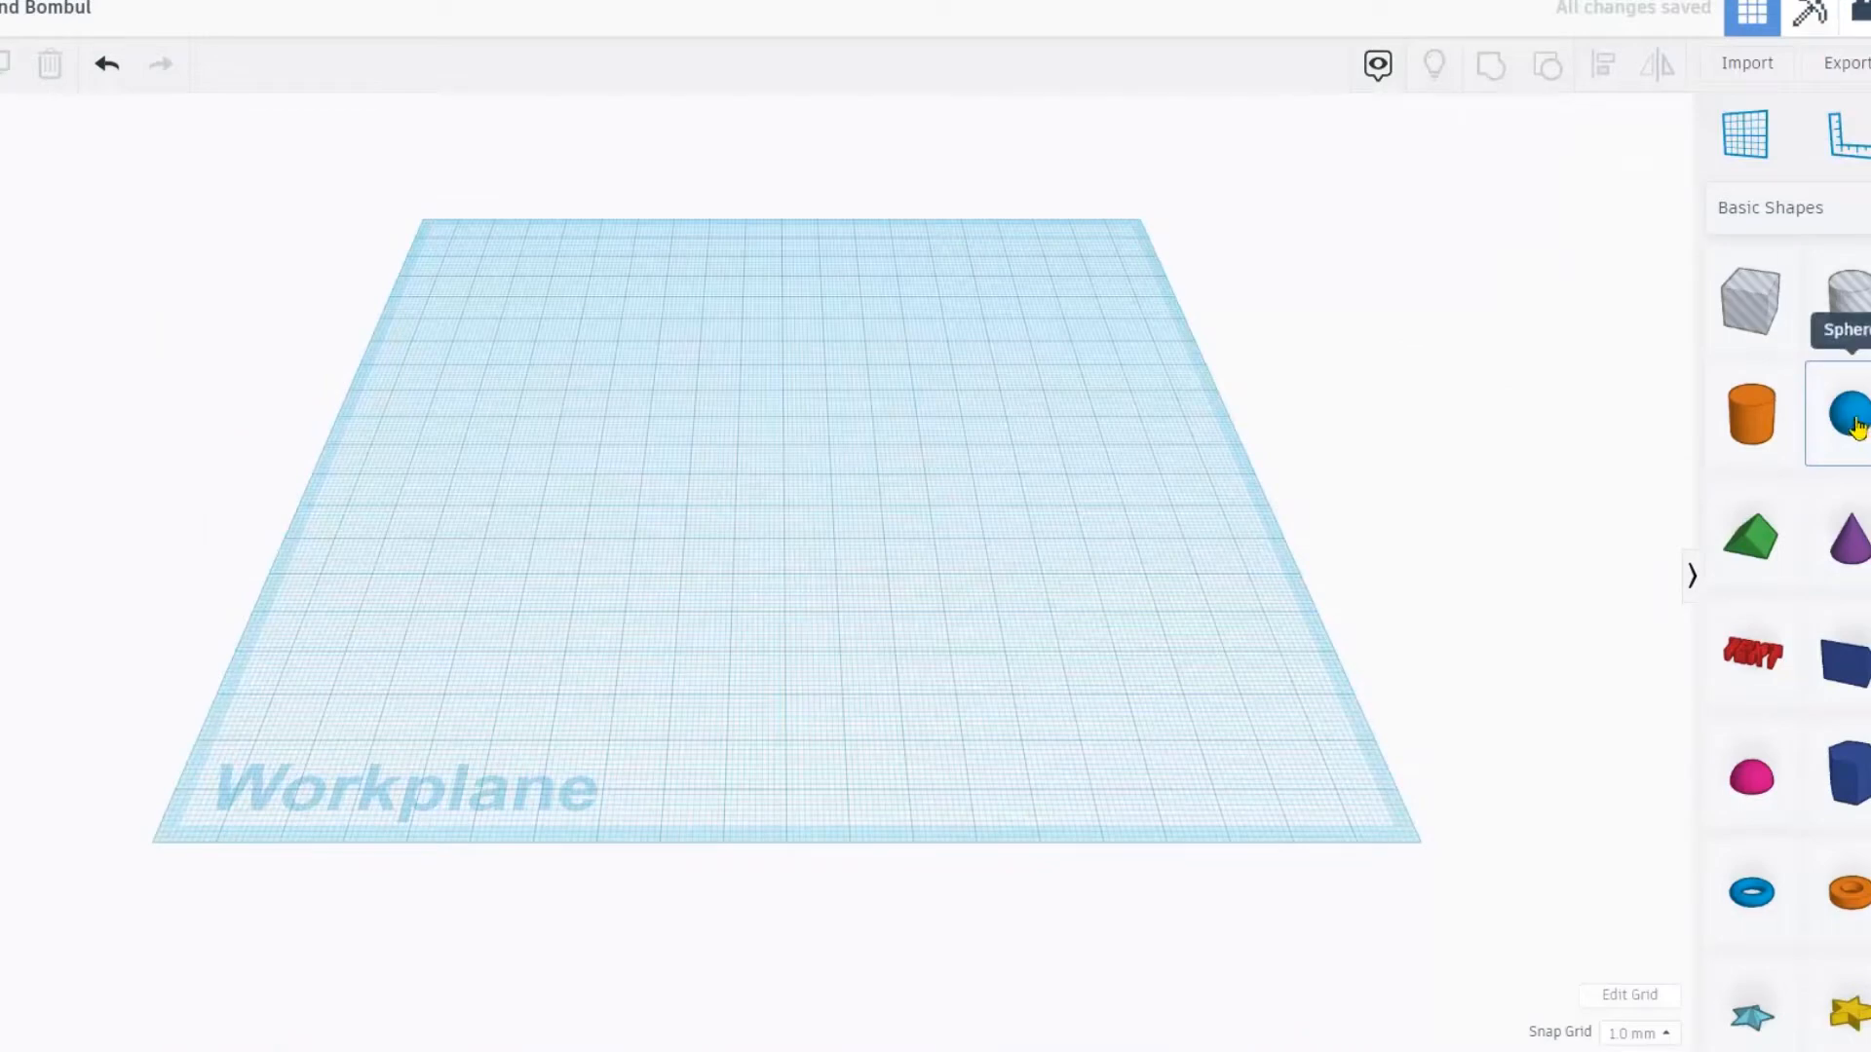
- Place a sphere on the workplane and repeat it with two copies in a diagonal row
{"action": "left_click_drag", "start_coordinate": [1856, 427], "coordinate": [654, 563]}
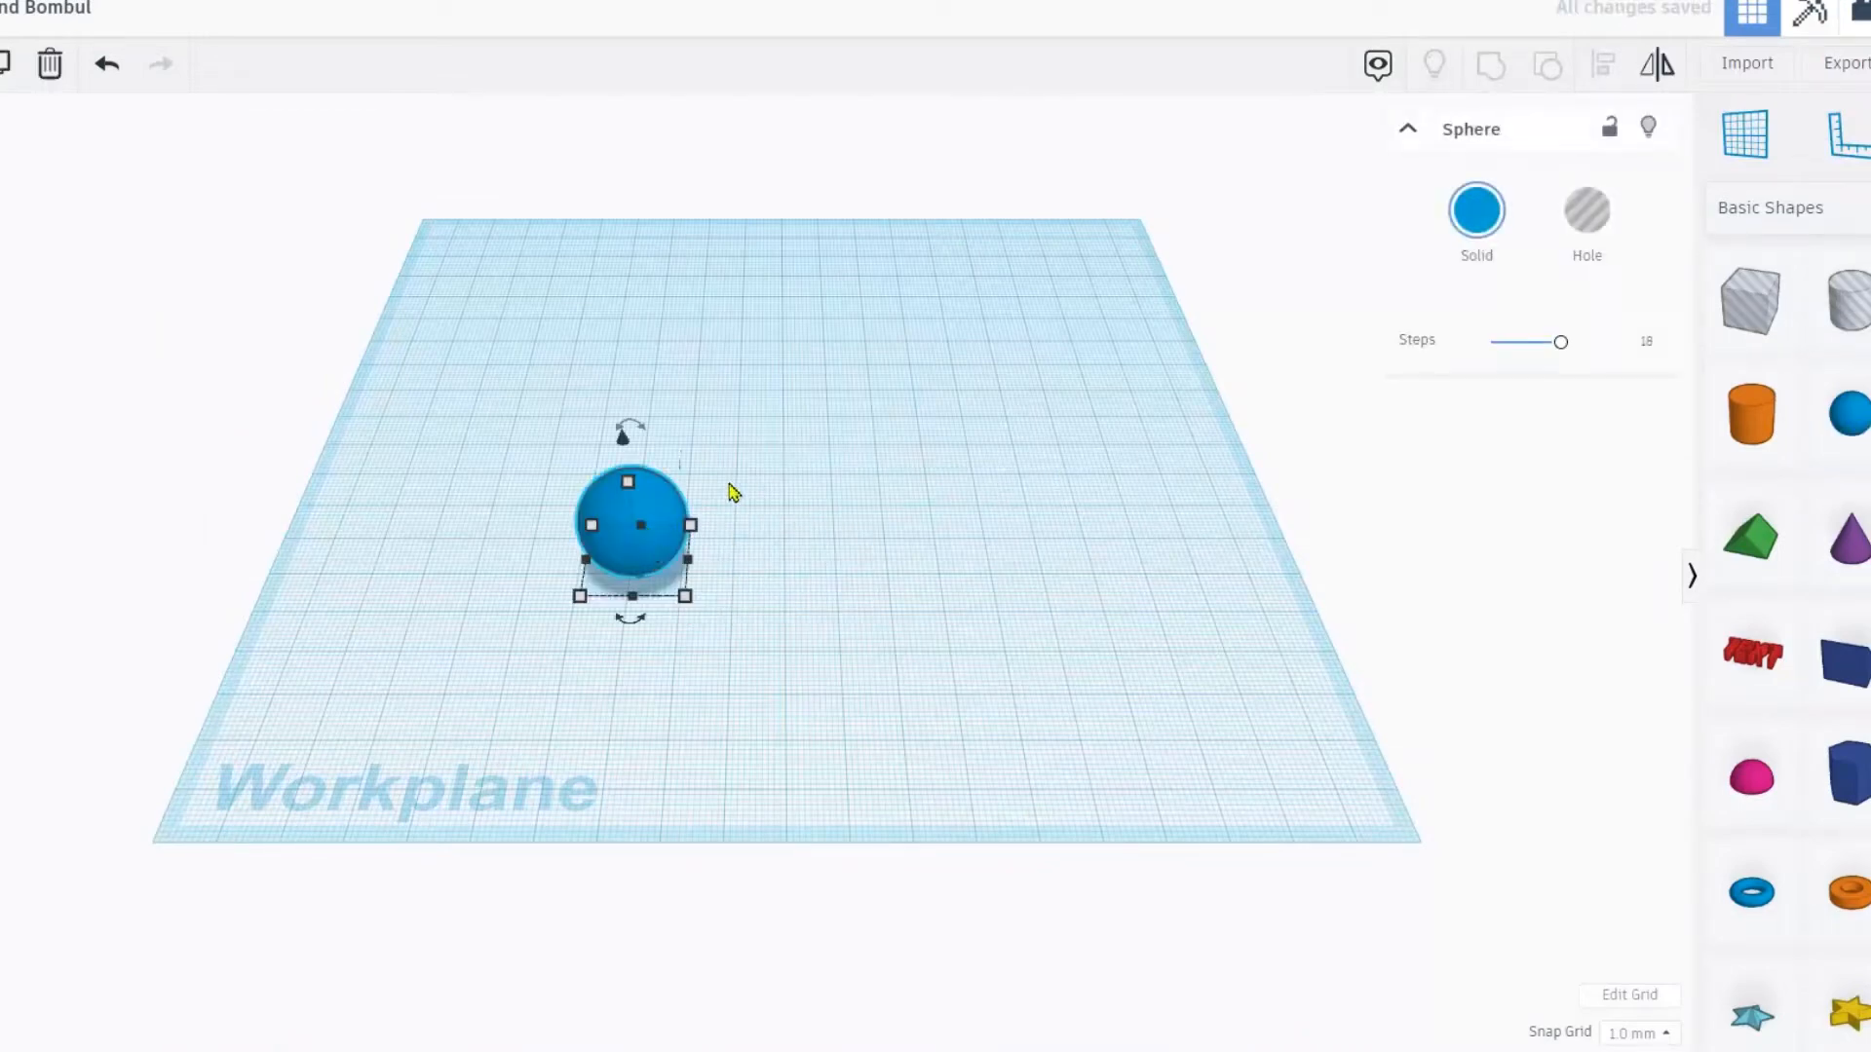
{"action": "scroll", "coordinate": [643, 518], "scroll_direction": "up", "scroll_amount": 5}
{"action": "scroll", "coordinate": [659, 517], "scroll_direction": "down", "scroll_amount": 4}
{"action": "left_click_drag", "start_coordinate": [623, 484], "coordinate": [697, 383]}
{"action": "key", "text": "ctrl+d"}
{"action": "key", "text": "ctrl+d"}
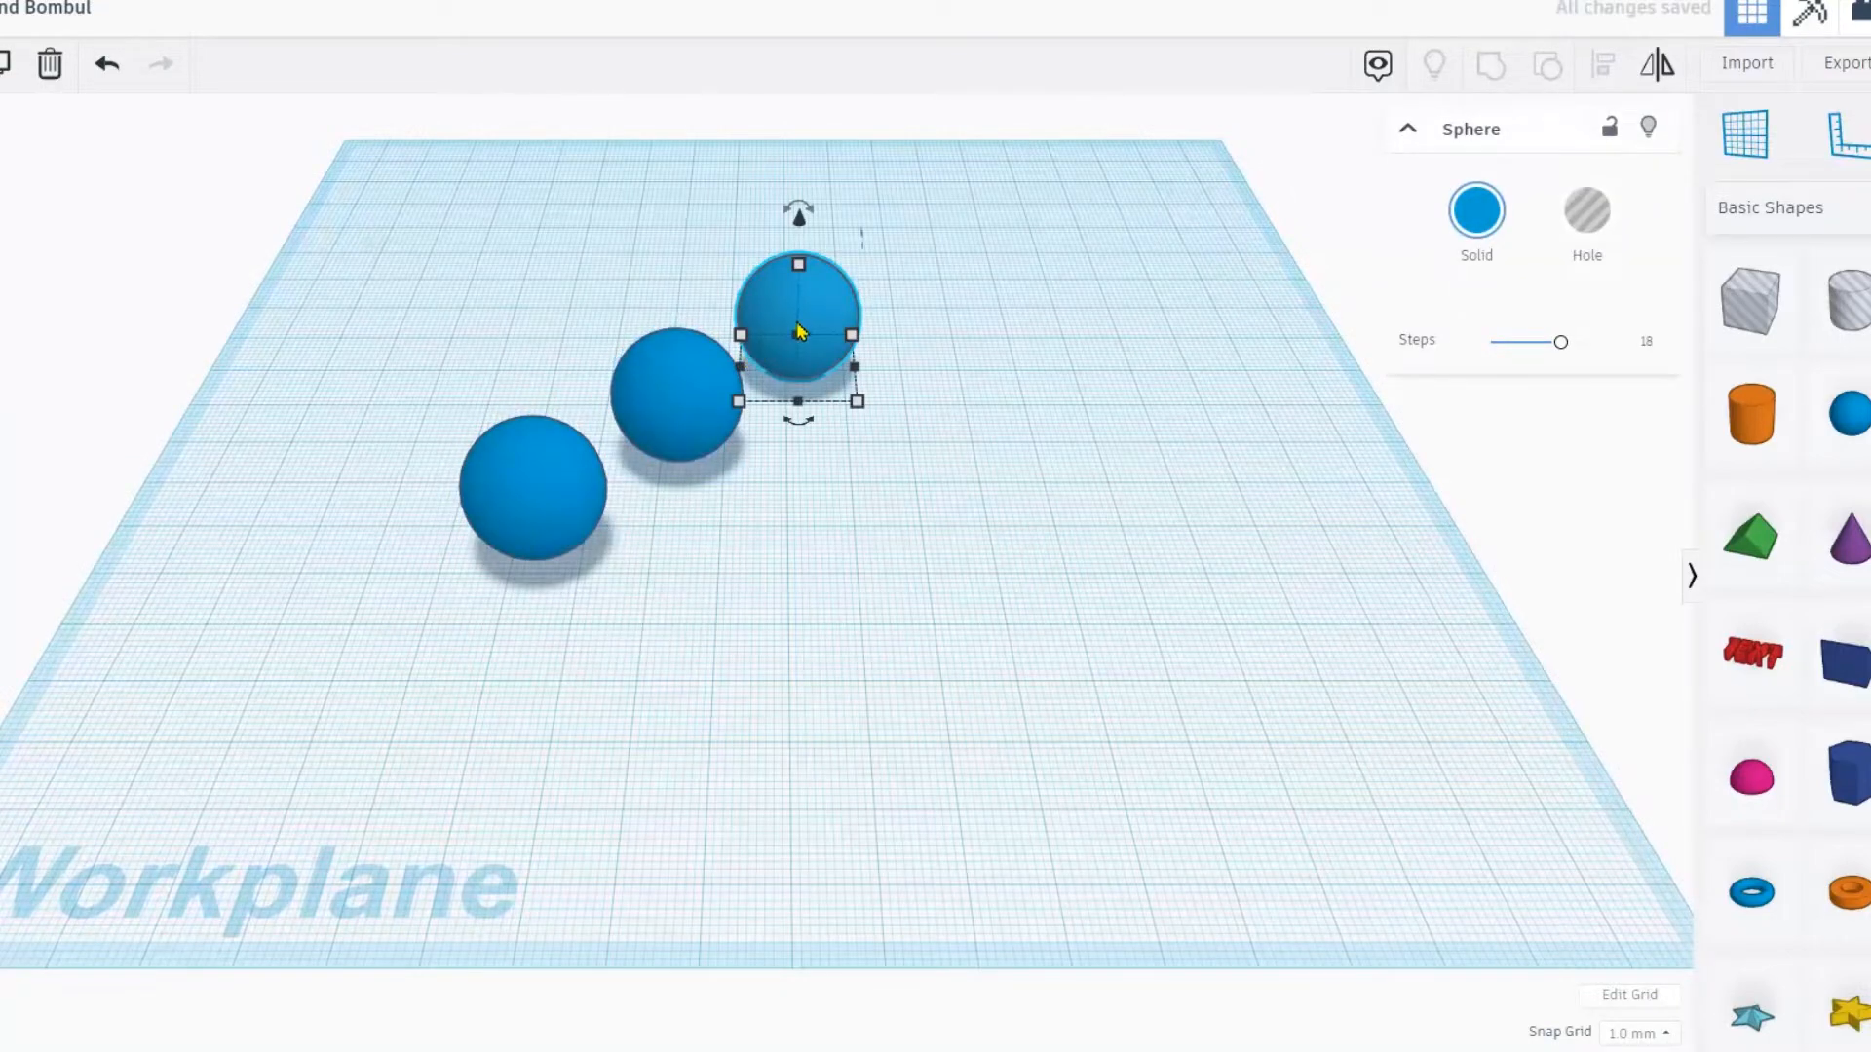
- Delete the two copied spheres, keeping only the first one
{"action": "key", "text": "Delete"}
{"action": "left_click_drag", "start_coordinate": [681, 388], "coordinate": [670, 430]}
{"action": "key", "text": "Delete"}
- Shift the remaining sphere 7 mm sideways and make three copies of it, spread apart on the workplane
{"action": "left_click_drag", "start_coordinate": [536, 468], "coordinate": [581, 475]}
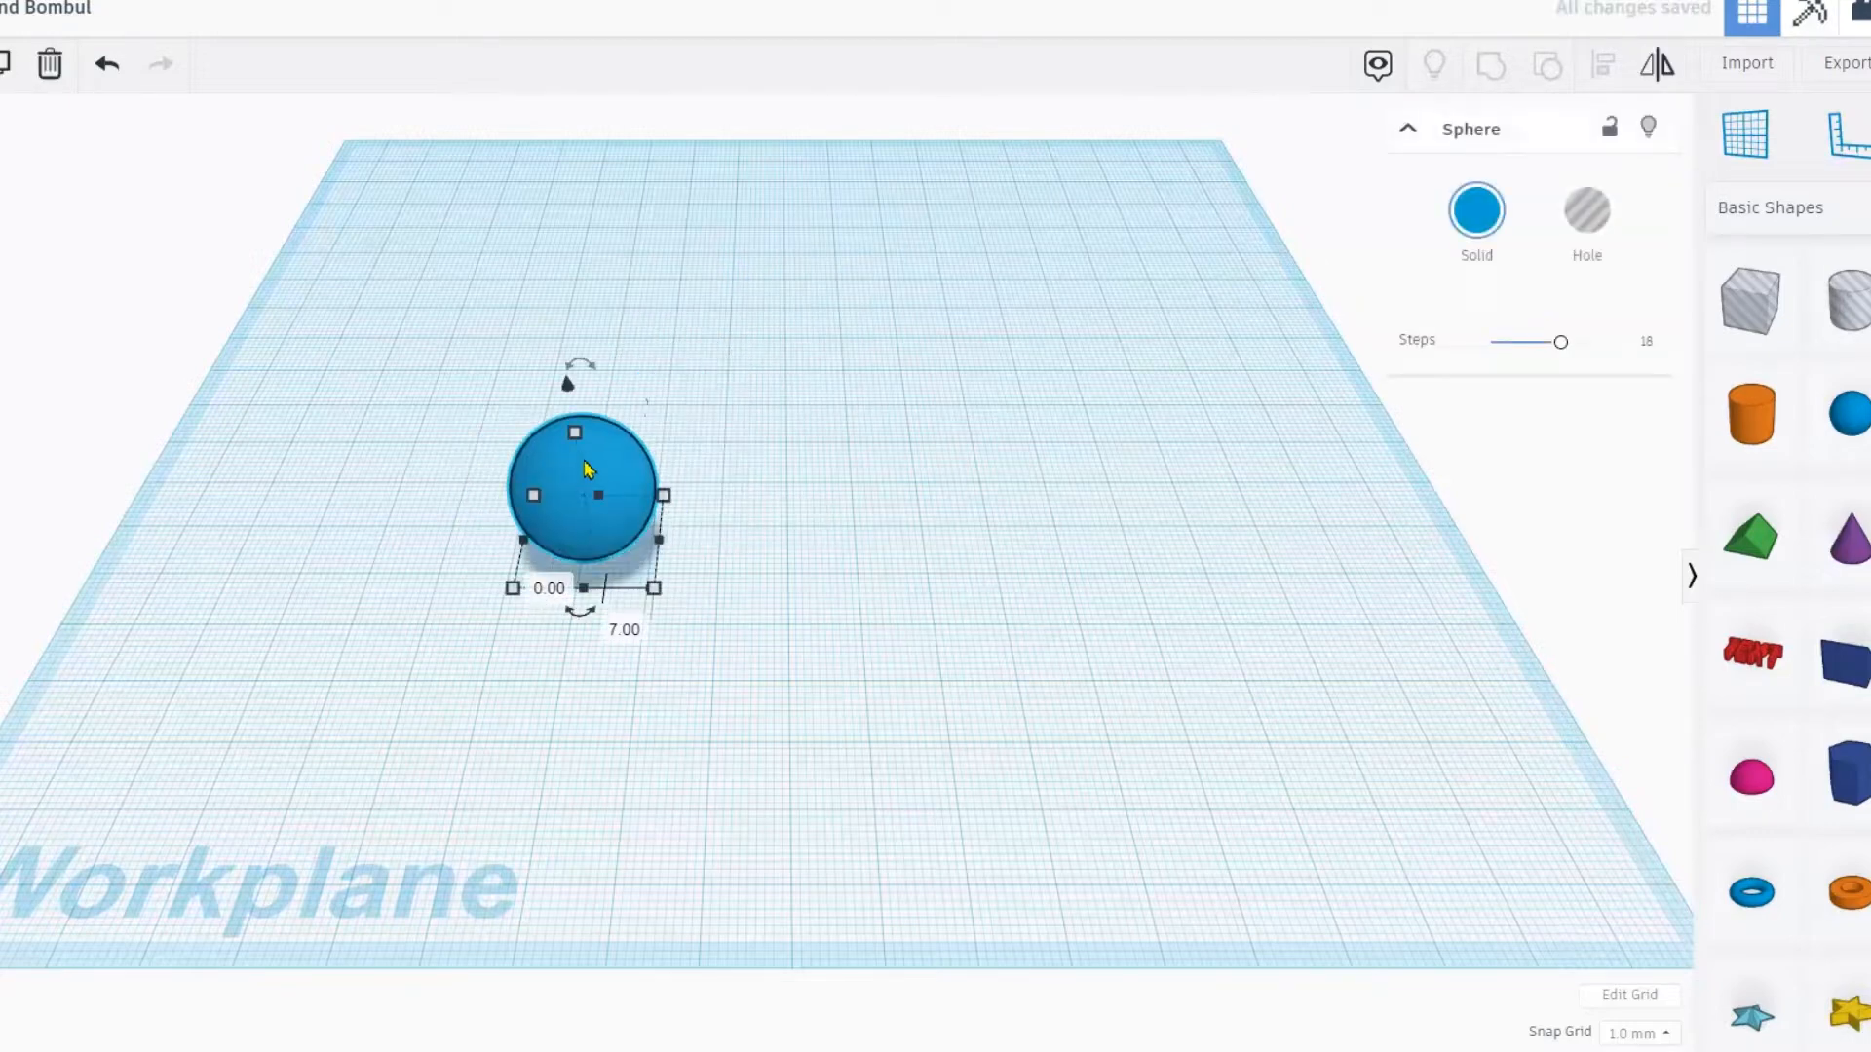
{"action": "key", "text": "ctrl+d"}
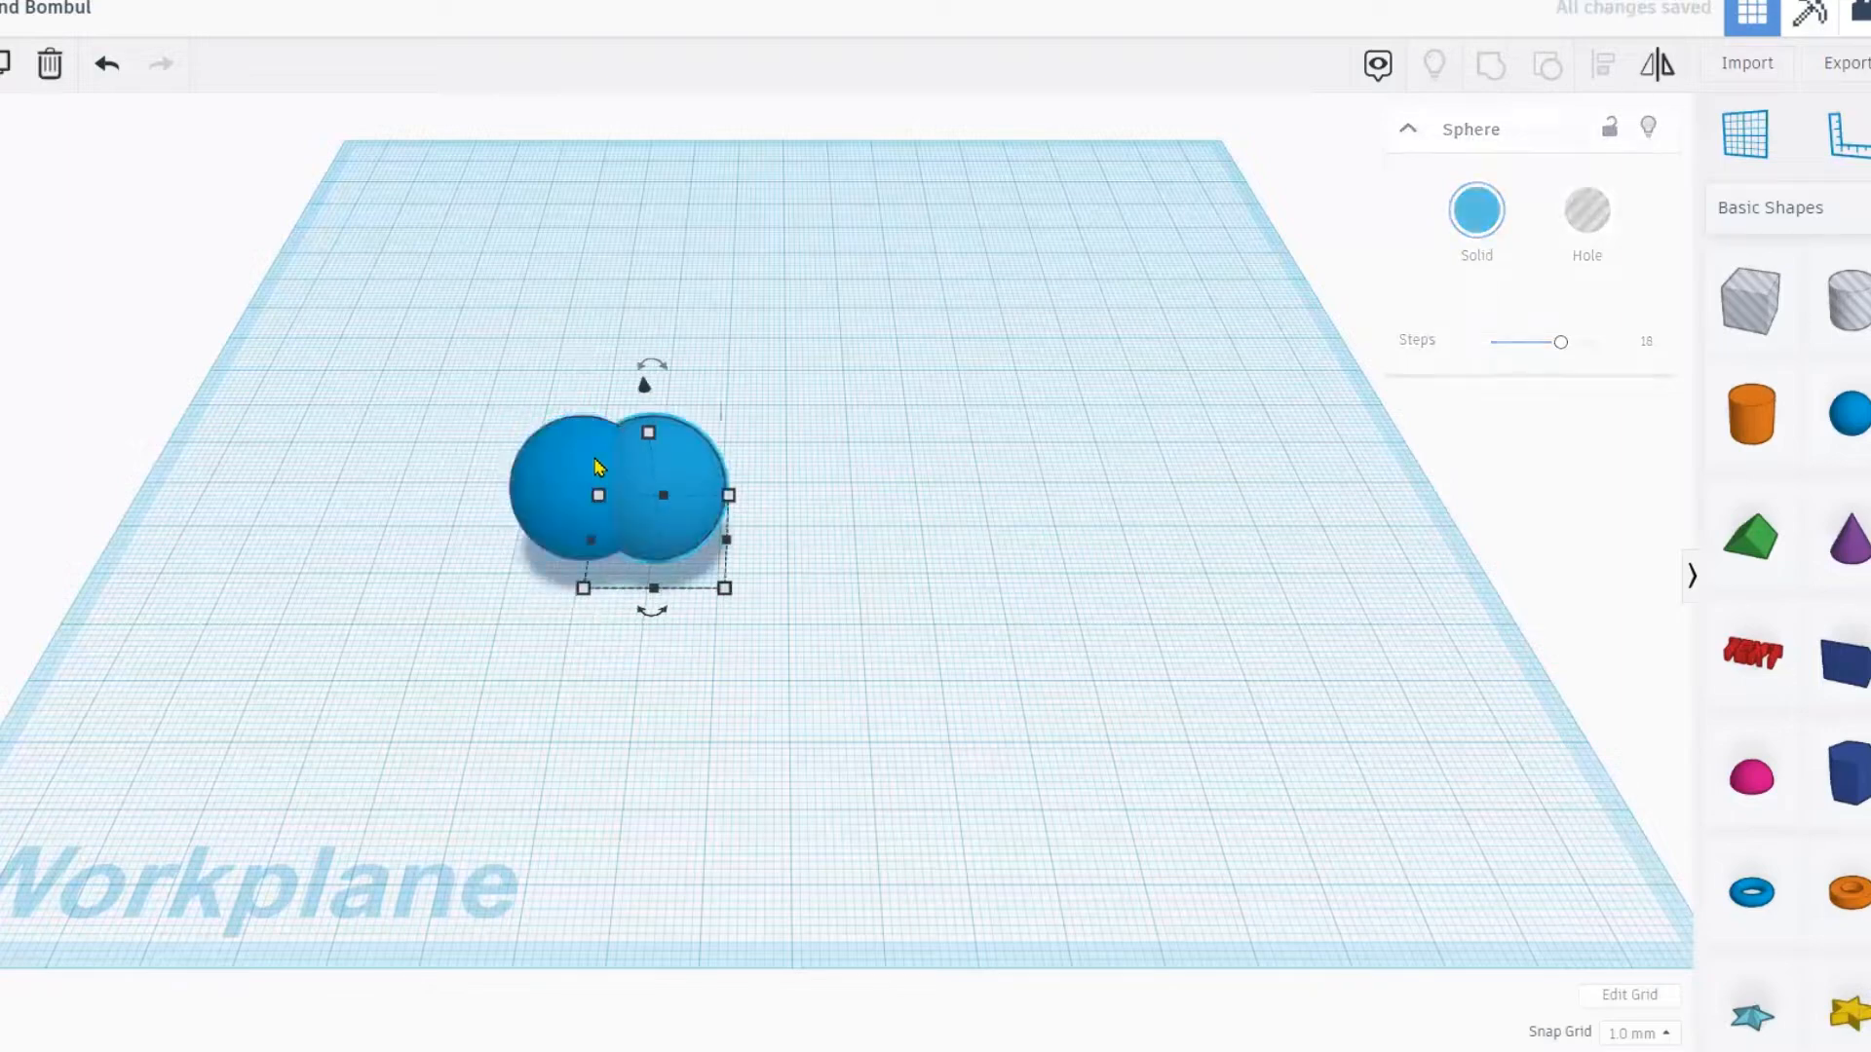
{"action": "left_click_drag", "start_coordinate": [682, 476], "coordinate": [797, 484]}
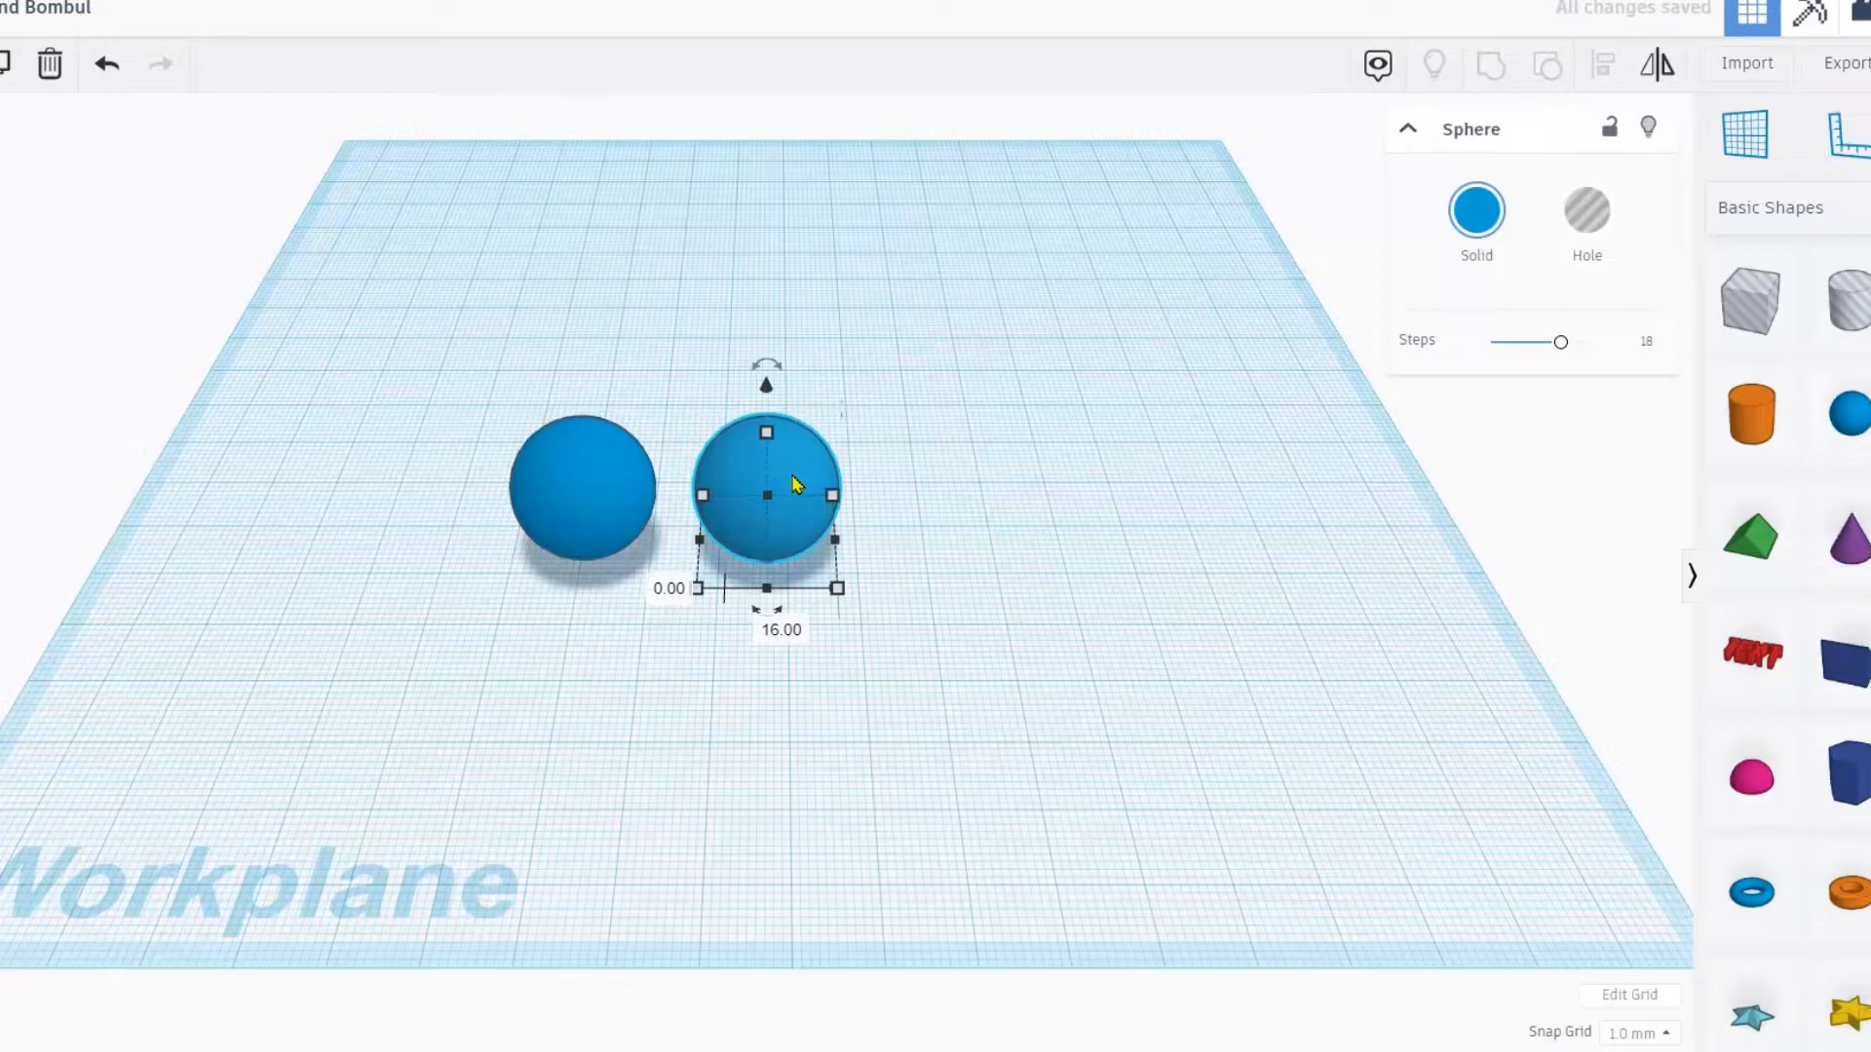
{"action": "key", "text": "ctrl+d"}
{"action": "left_click_drag", "start_coordinate": [794, 487], "coordinate": [1080, 554]}
{"action": "key", "text": "ctrl+d"}
{"action": "left_click_drag", "start_coordinate": [581, 497], "coordinate": [779, 730]}
{"action": "left_click_drag", "start_coordinate": [812, 503], "coordinate": [768, 515]}
{"action": "left_click", "coordinate": [1039, 569]}
{"action": "right_click_drag", "start_coordinate": [1038, 571], "coordinate": [965, 731]}
- Delete all four spheres to clear the workplane
{"action": "left_click", "coordinate": [898, 589]}
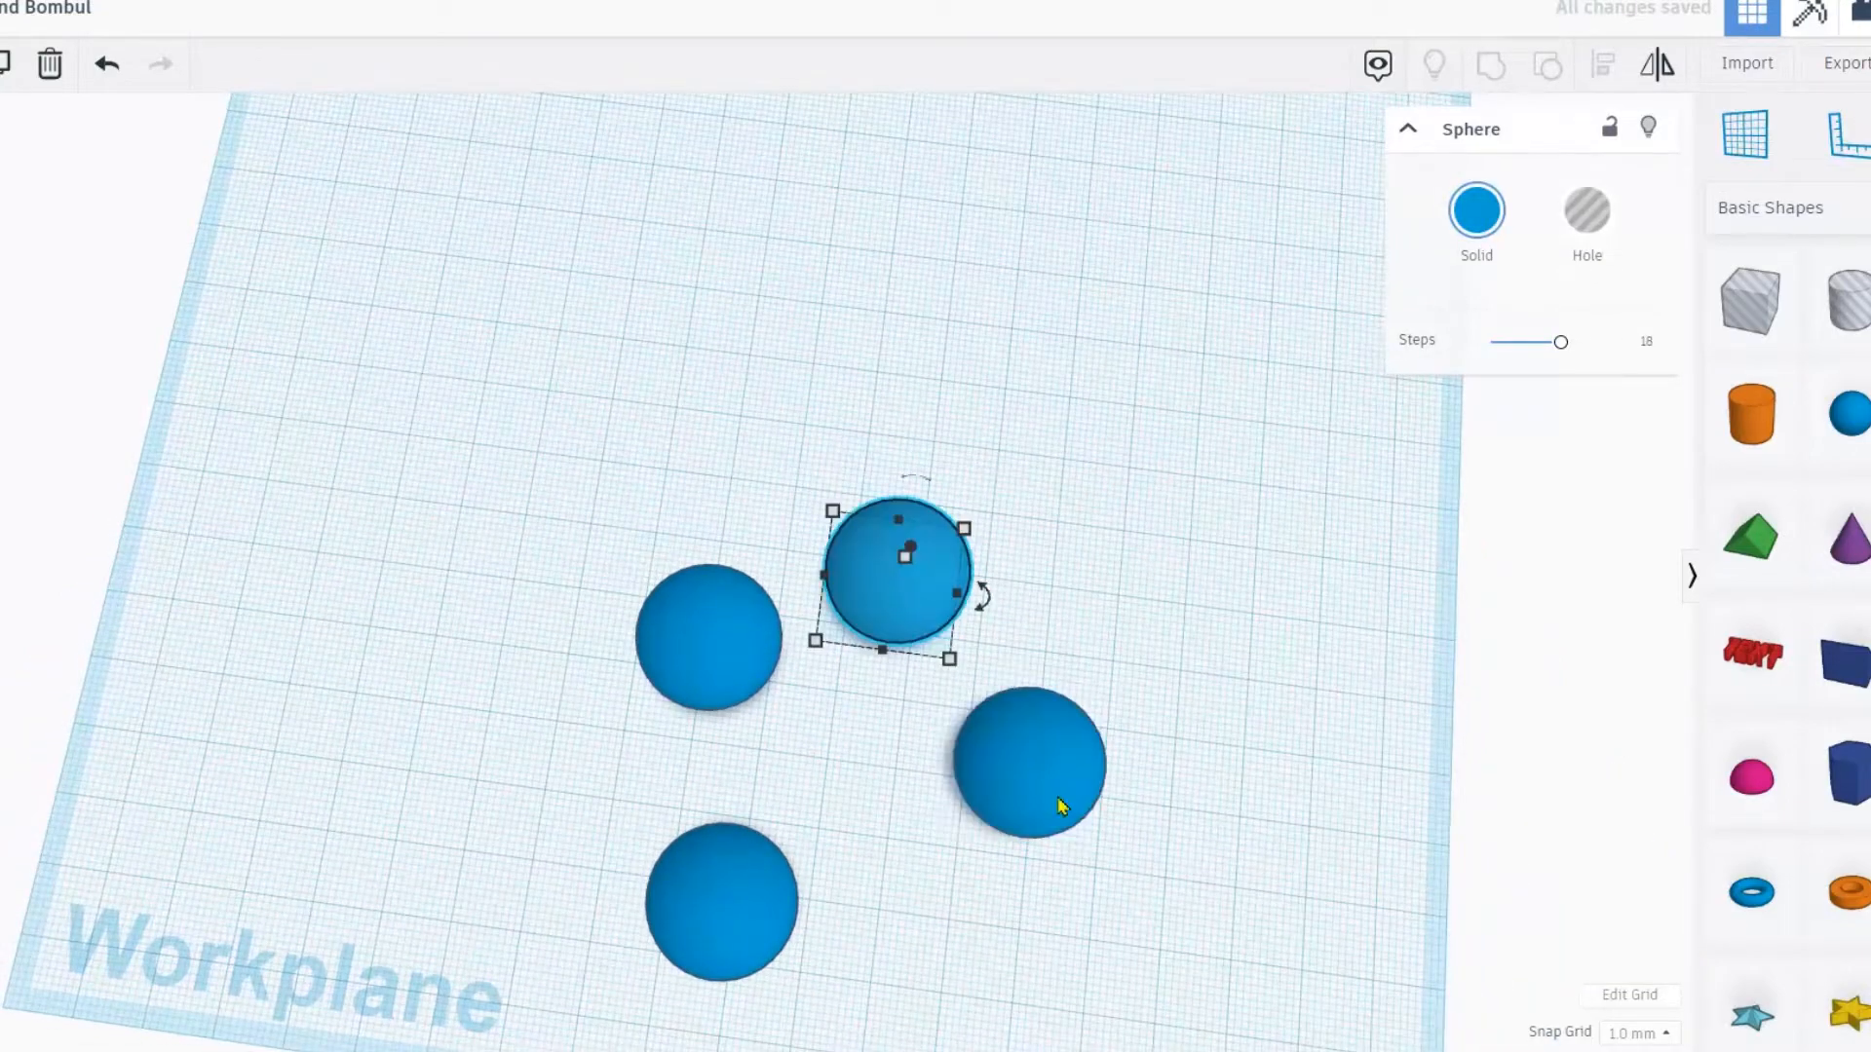
{"action": "key", "text": "Delete"}
{"action": "left_click", "coordinate": [733, 651]}
{"action": "key", "text": "Delete"}
{"action": "left_click", "coordinate": [720, 916]}
{"action": "key", "text": "Delete"}
{"action": "left_click", "coordinate": [1030, 808]}
{"action": "key", "text": "Delete"}
{"action": "right_click_drag", "start_coordinate": [580, 711], "coordinate": [620, 598]}
{"action": "scroll", "coordinate": [620, 598], "scroll_direction": "down", "scroll_amount": 2}
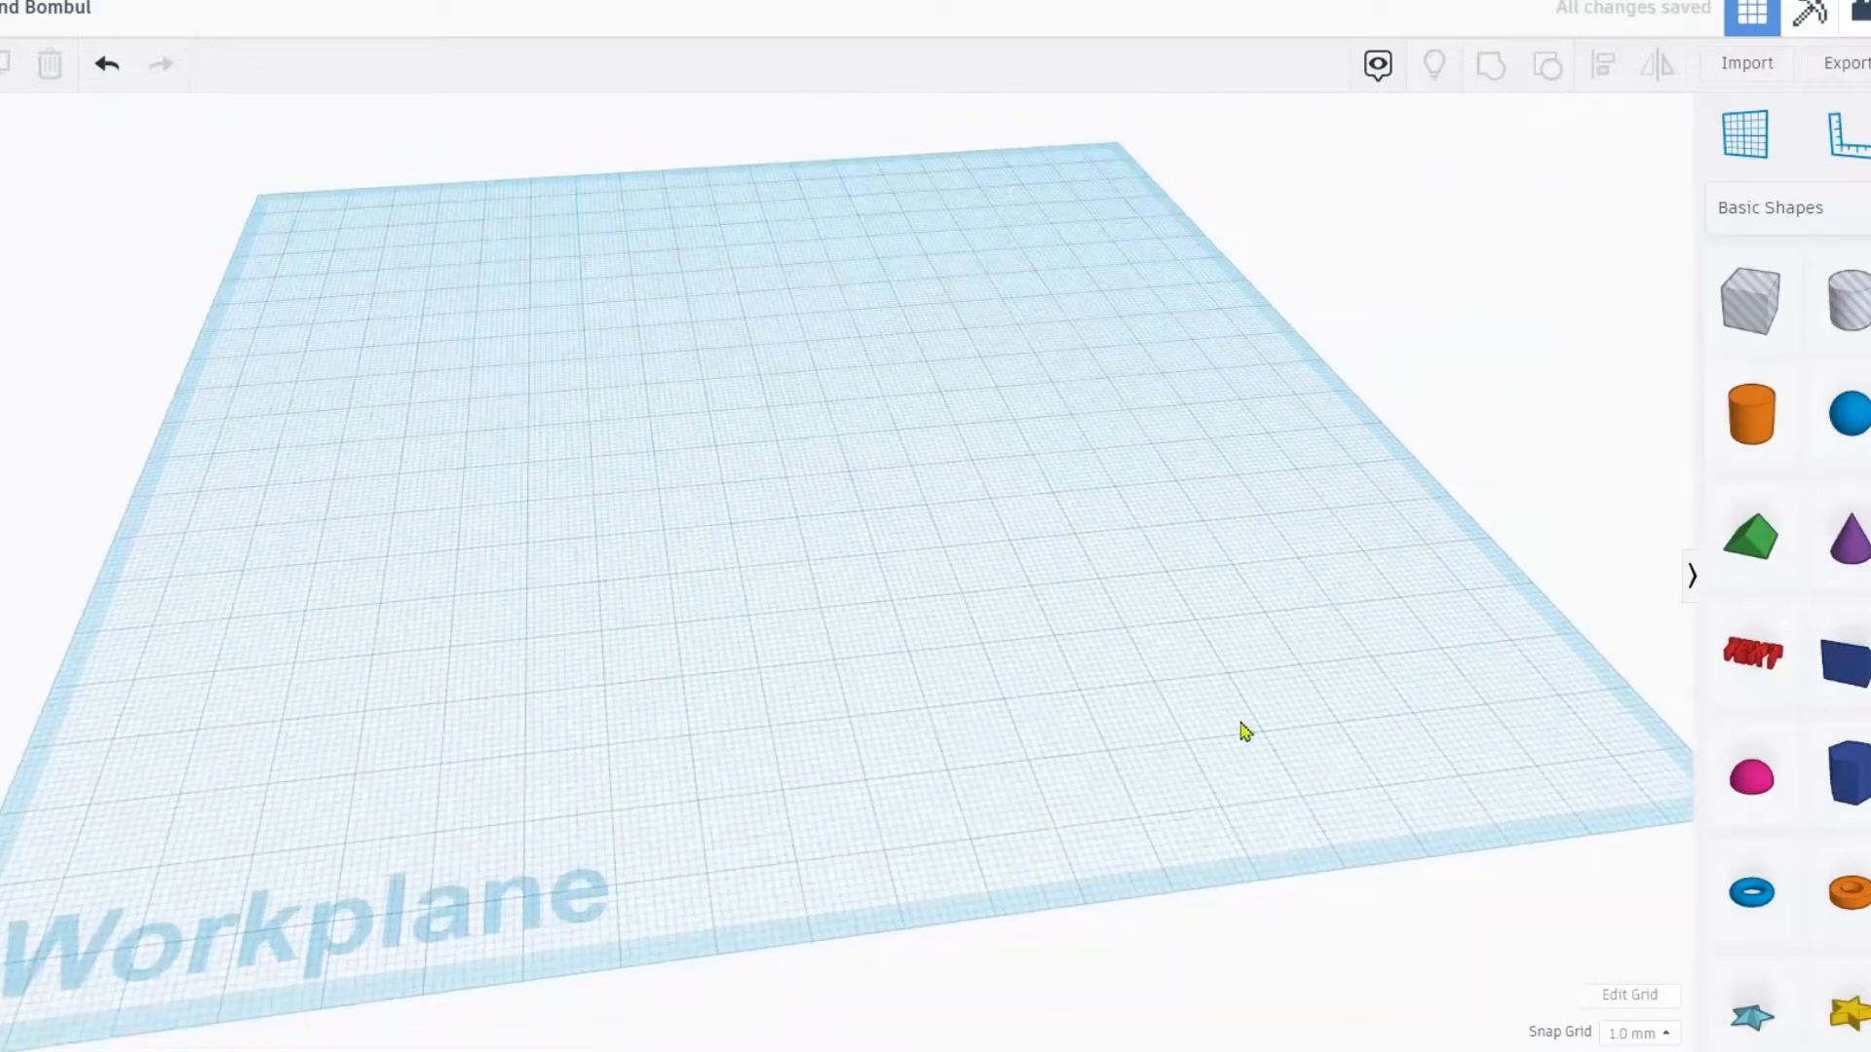
- Add a cylinder, give it 64 sides, and shape it into a wide disc 12 mm high
{"action": "left_click_drag", "start_coordinate": [1751, 426], "coordinate": [844, 503]}
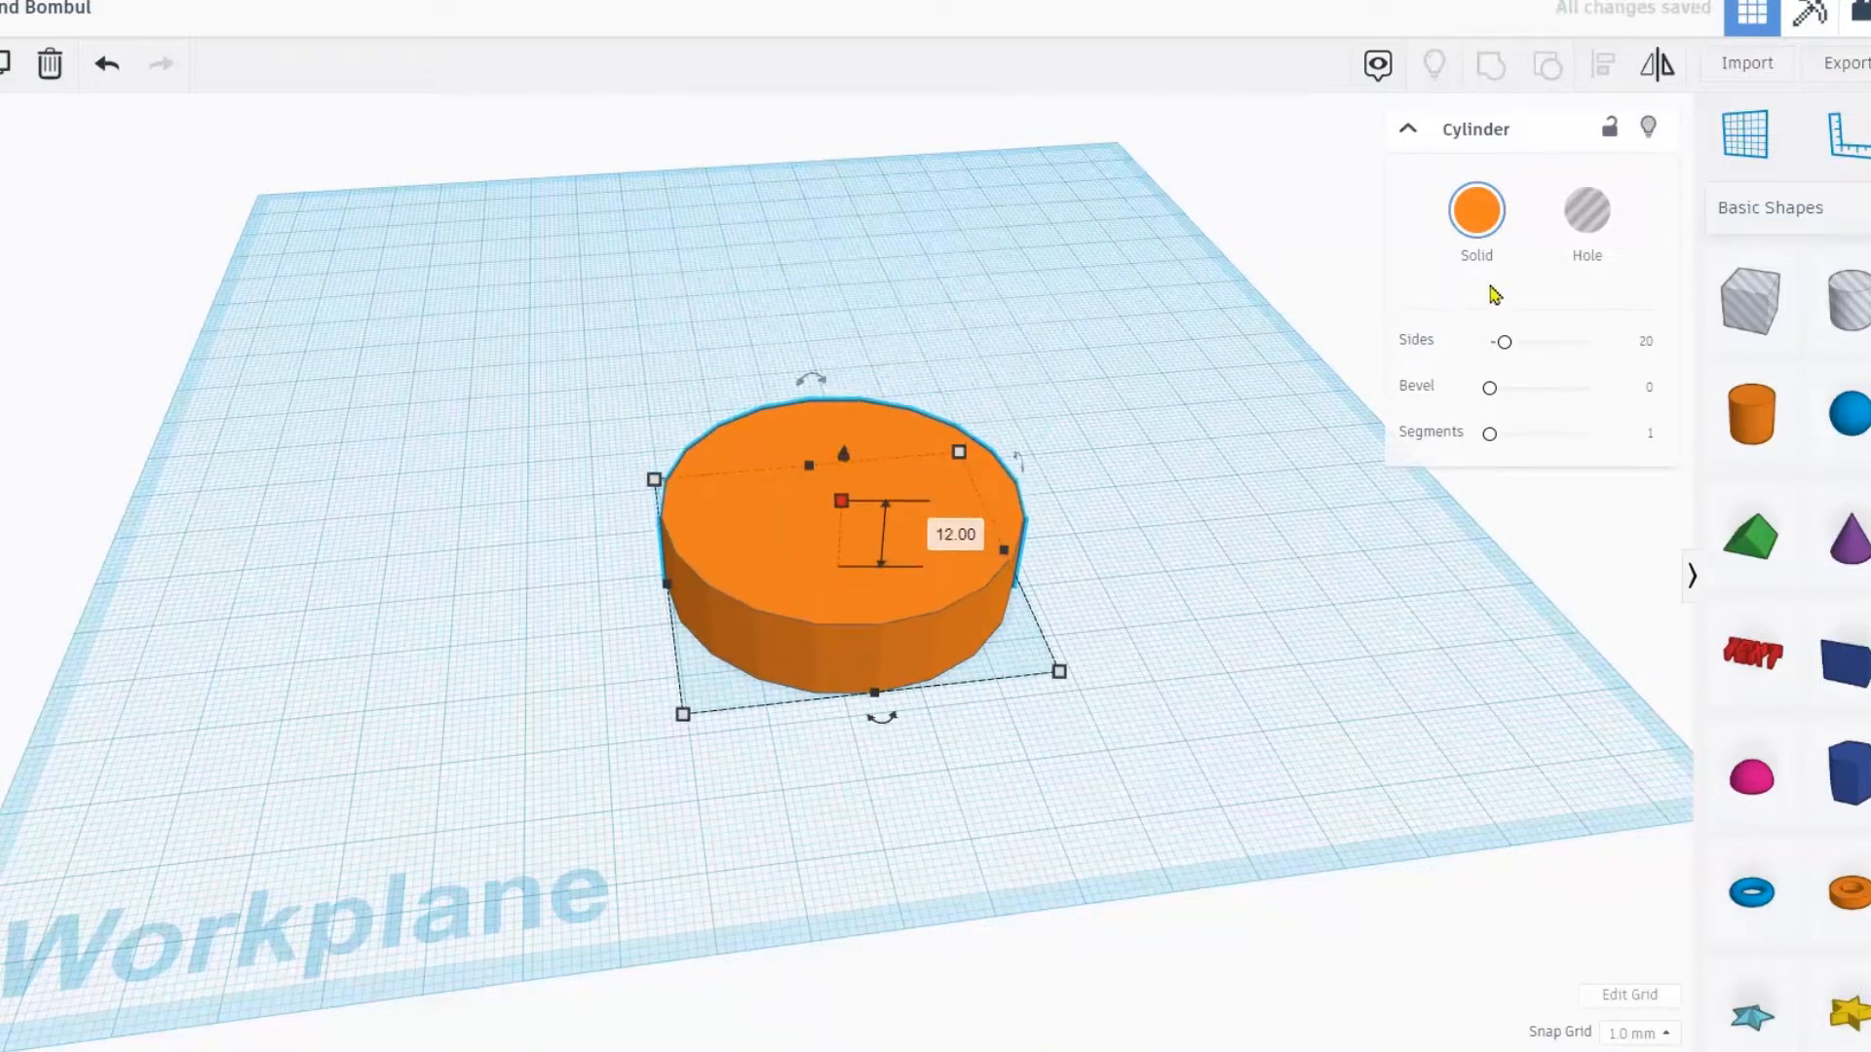
{"action": "left_click_drag", "start_coordinate": [1505, 344], "coordinate": [1663, 357]}
{"action": "right_click_drag", "start_coordinate": [926, 497], "coordinate": [884, 565]}
{"action": "left_click_drag", "start_coordinate": [965, 460], "coordinate": [1075, 339]}
{"action": "mouse_move", "coordinate": [924, 439]}
{"action": "left_mouse_down"}
{"action": "mouse_move", "coordinate": [919, 487]}
{"action": "mouse_move", "coordinate": [914, 468]}
{"action": "left_mouse_up"}
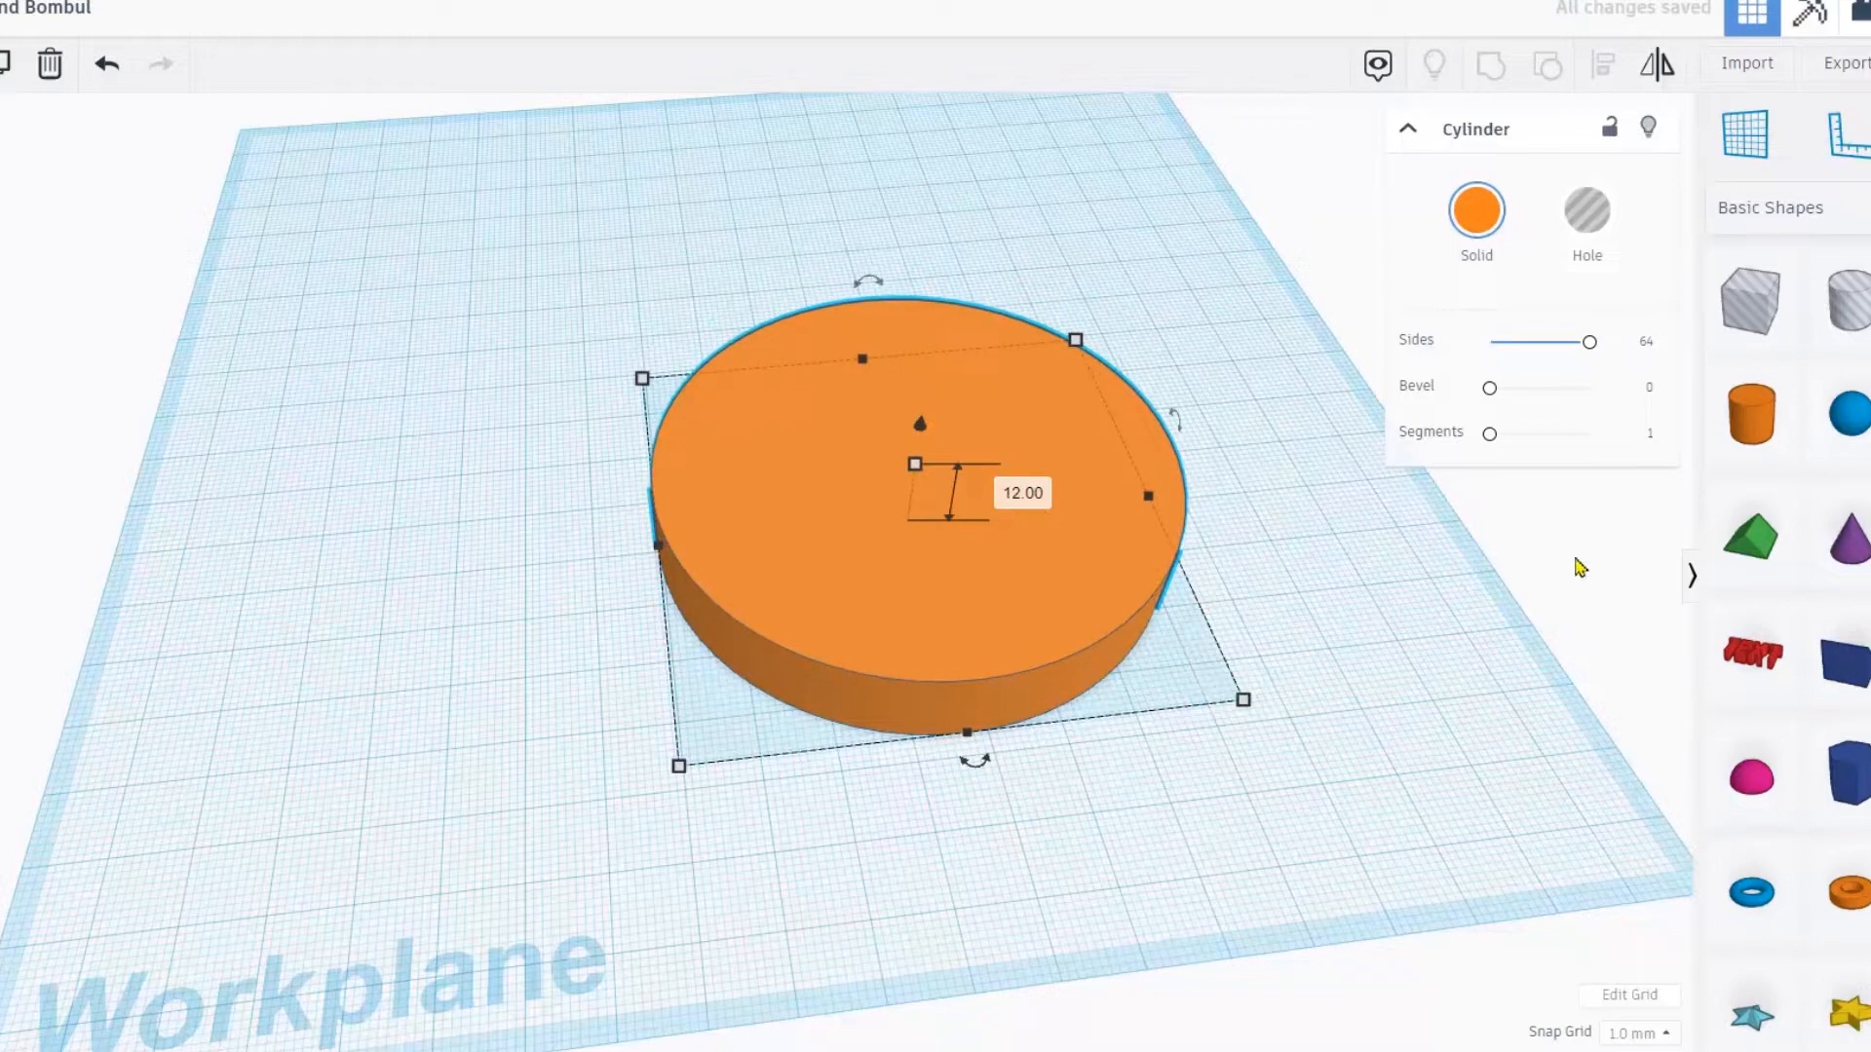
- Add a sphere on the disc near its edge and shrink it so its cap protrudes from the disc's surface
{"action": "left_click", "coordinate": [1852, 417]}
{"action": "left_click", "coordinate": [779, 507]}
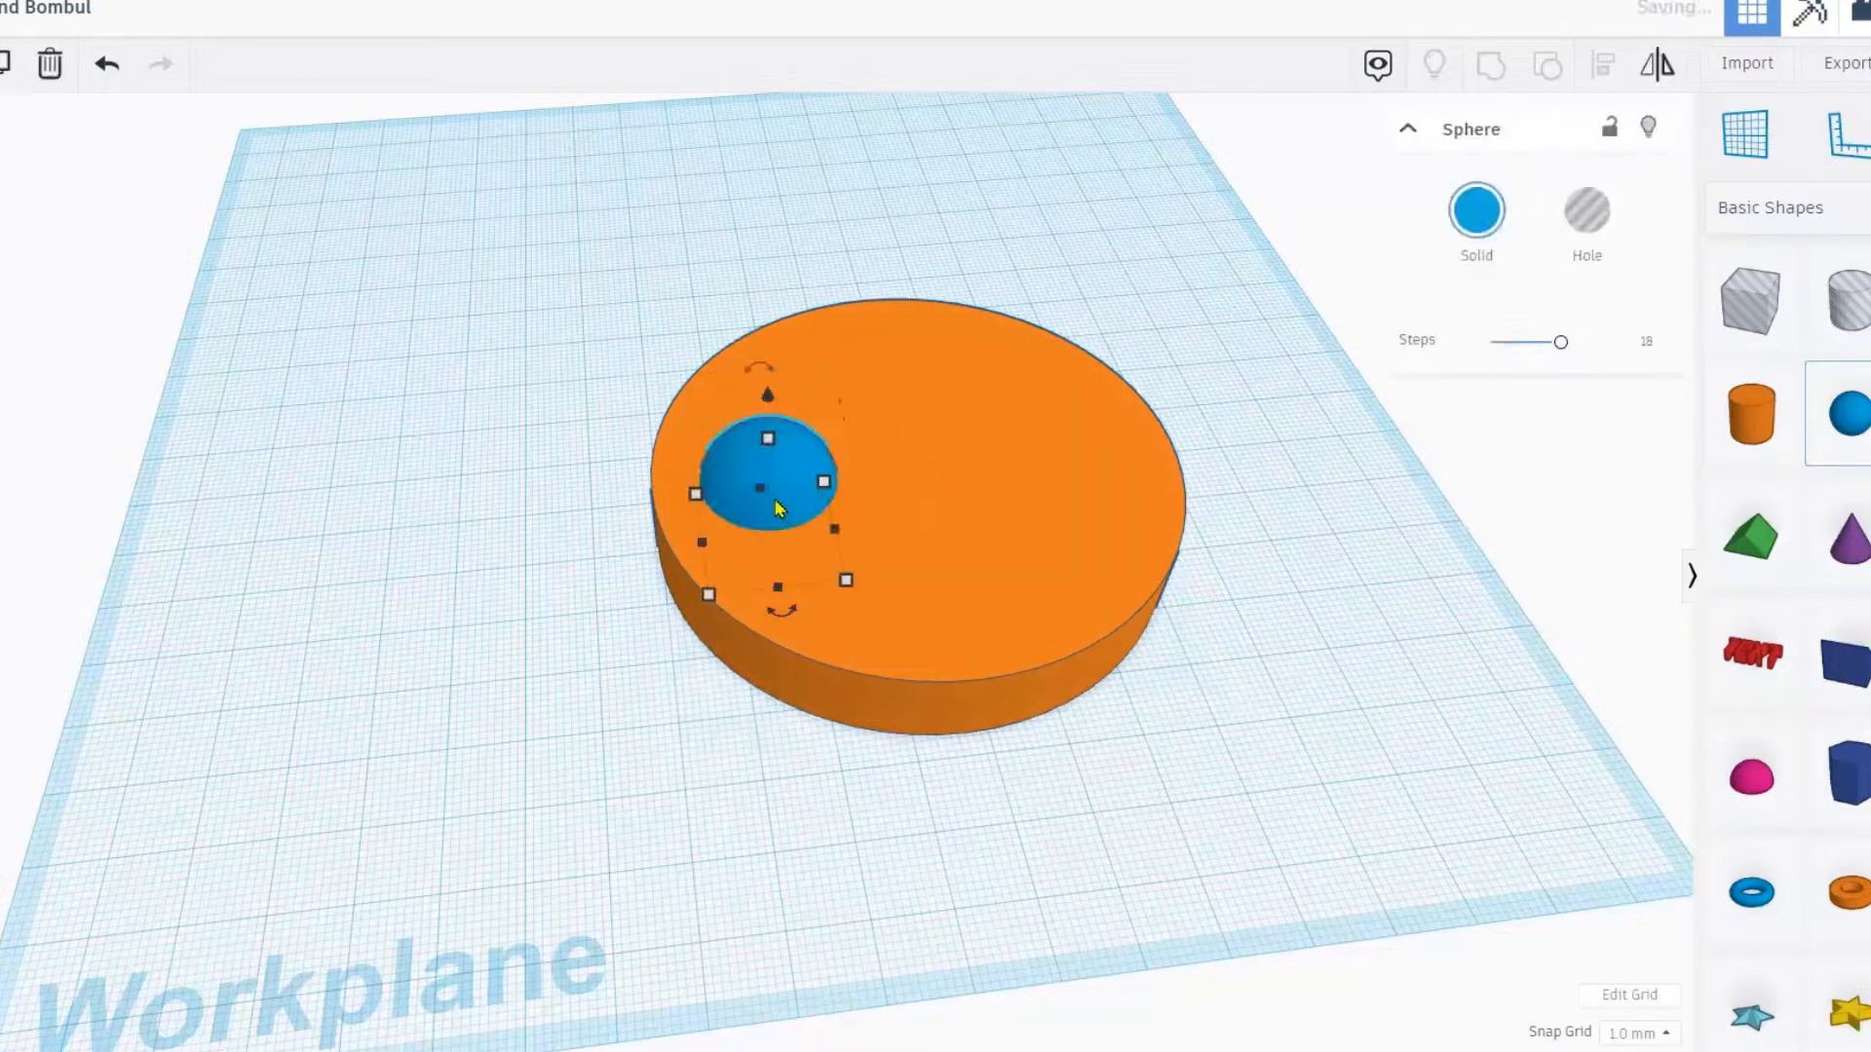
{"action": "mouse_move", "coordinate": [768, 451]}
{"action": "left_mouse_down"}
{"action": "mouse_move", "coordinate": [773, 488]}
{"action": "mouse_move", "coordinate": [767, 425]}
{"action": "left_mouse_up"}
{"action": "scroll", "coordinate": [805, 527], "scroll_direction": "up", "scroll_amount": 3}
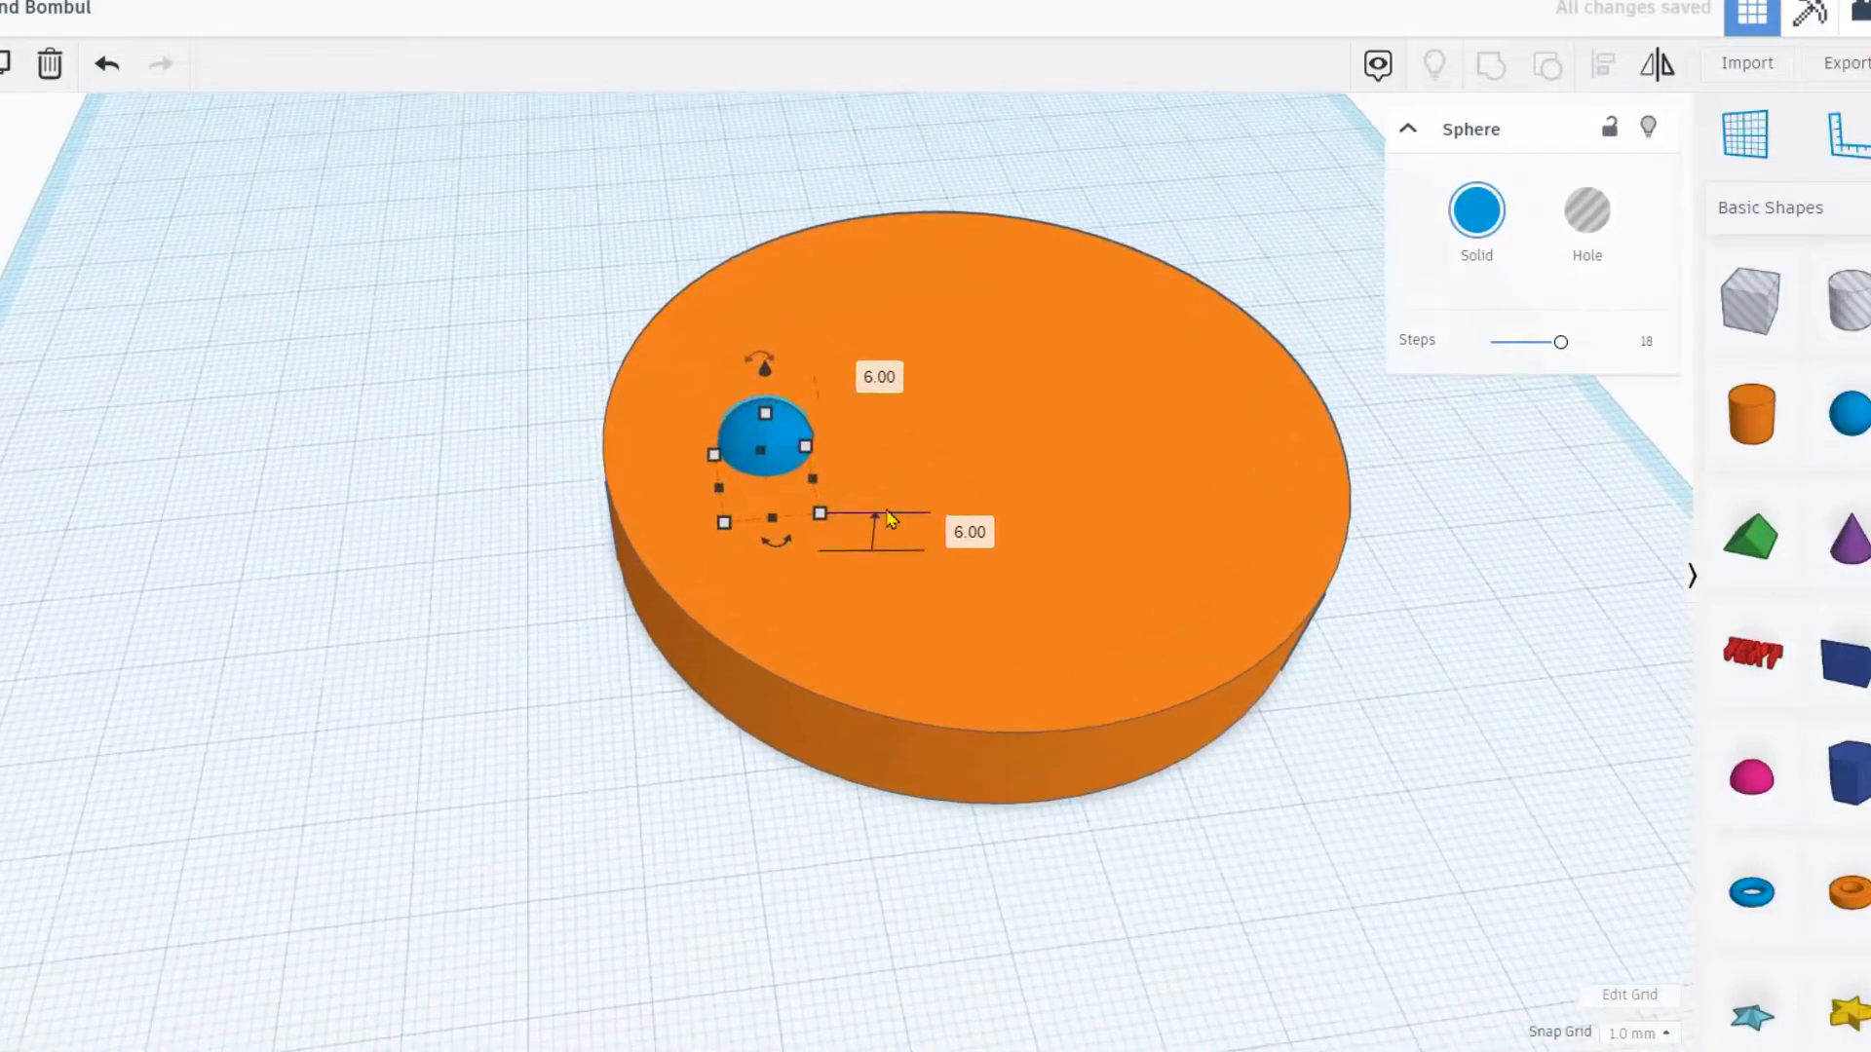
{"action": "right_click_drag", "start_coordinate": [887, 518], "coordinate": [807, 538]}
{"action": "scroll", "coordinate": [804, 537], "scroll_direction": "up", "scroll_amount": 2}
- Move the small sphere outward until it sits just inside the disc's rim
{"action": "left_click_drag", "start_coordinate": [761, 402], "coordinate": [618, 476]}
{"action": "scroll", "coordinate": [617, 477], "scroll_direction": "down", "scroll_amount": 2}
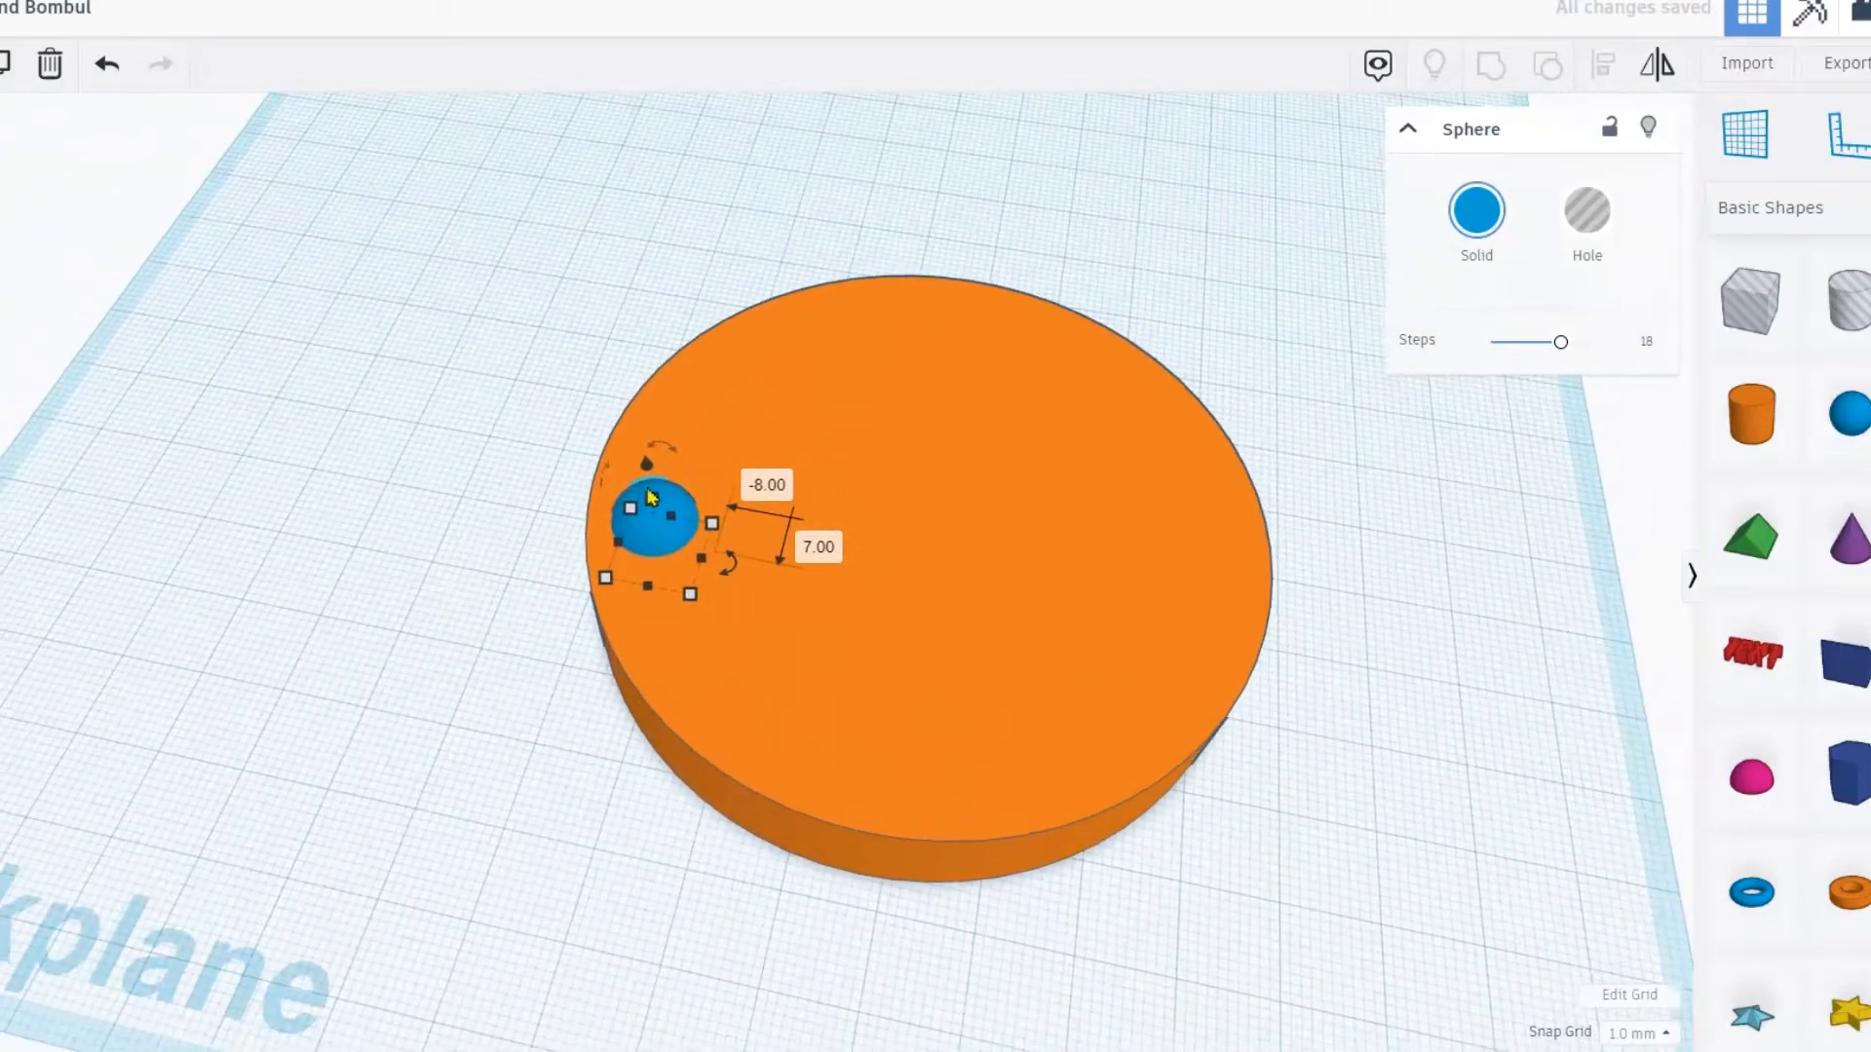
{"action": "scroll", "coordinate": [675, 529], "scroll_direction": "up", "scroll_amount": 3}
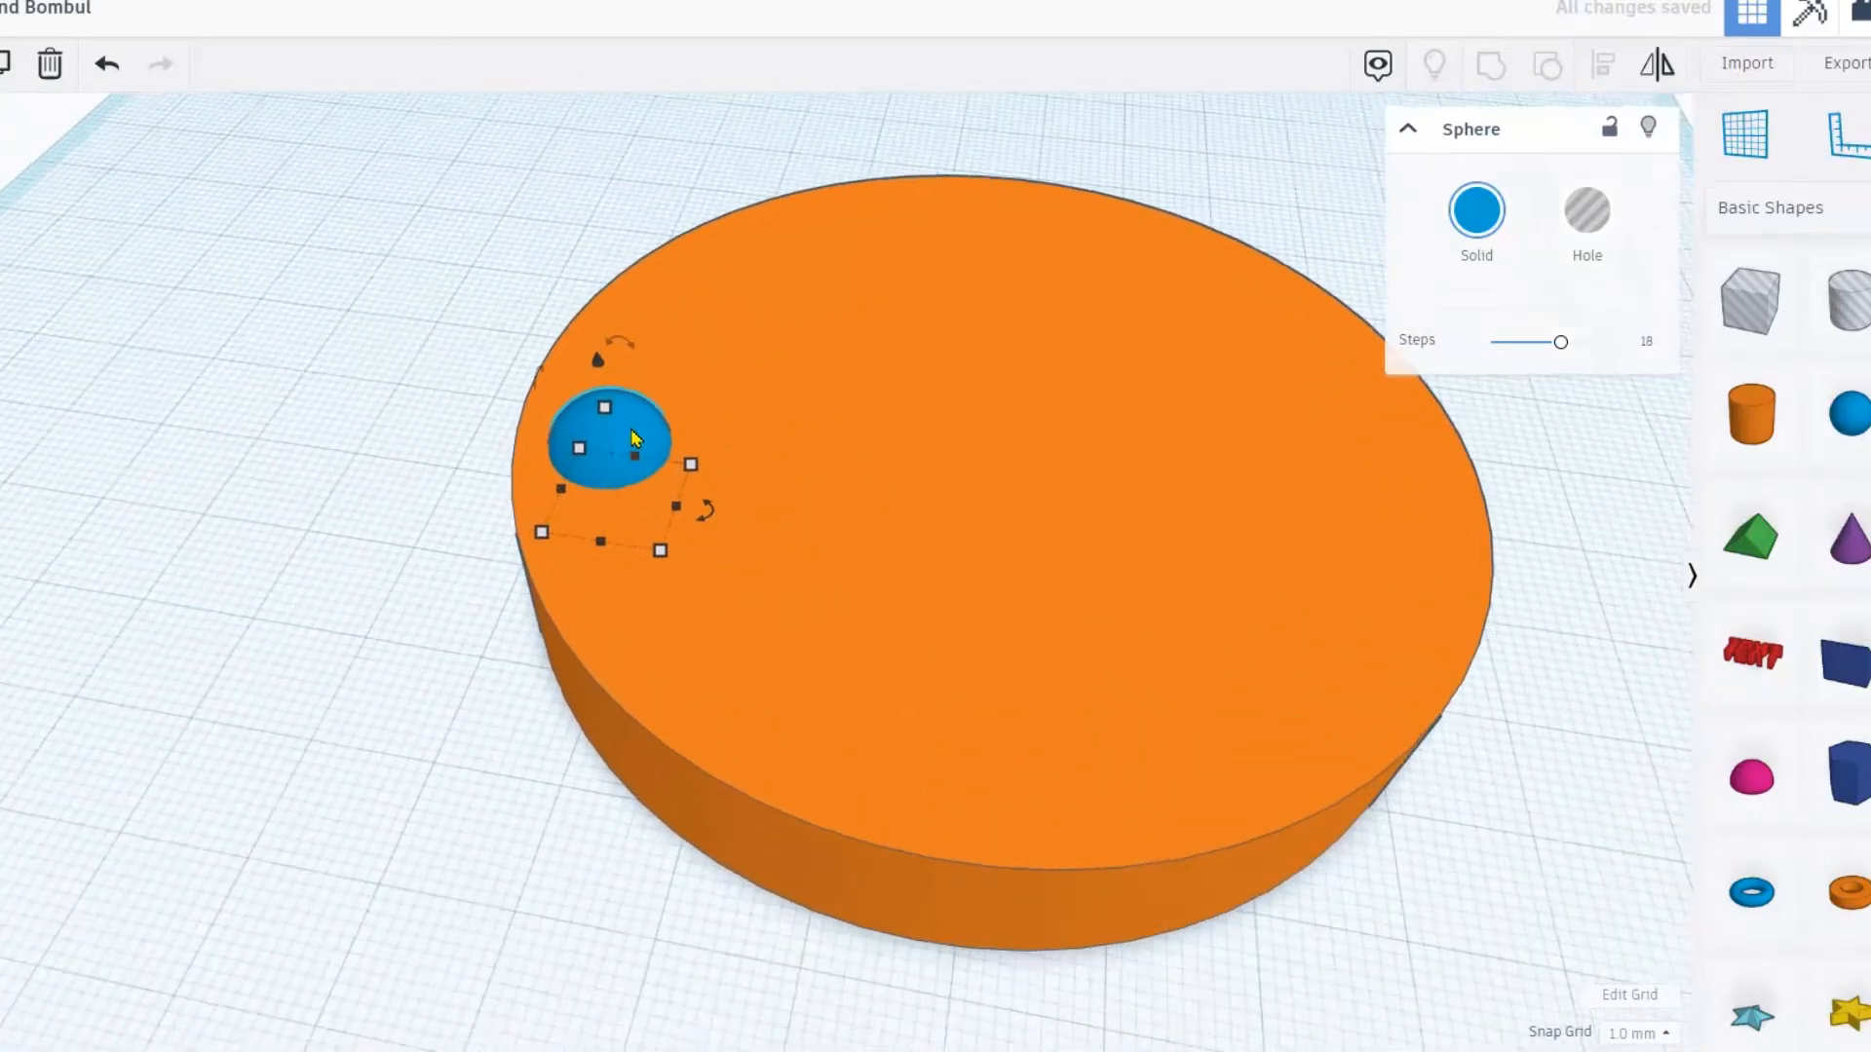
{"action": "left_click_drag", "start_coordinate": [601, 409], "coordinate": [551, 404]}
{"action": "scroll", "coordinate": [621, 440], "scroll_direction": "up", "scroll_amount": 2}
{"action": "scroll", "coordinate": [560, 426], "scroll_direction": "down", "scroll_amount": 1}
{"action": "scroll", "coordinate": [560, 426], "scroll_direction": "down", "scroll_amount": 2}
{"action": "right_click_drag", "start_coordinate": [566, 439], "coordinate": [506, 706]}
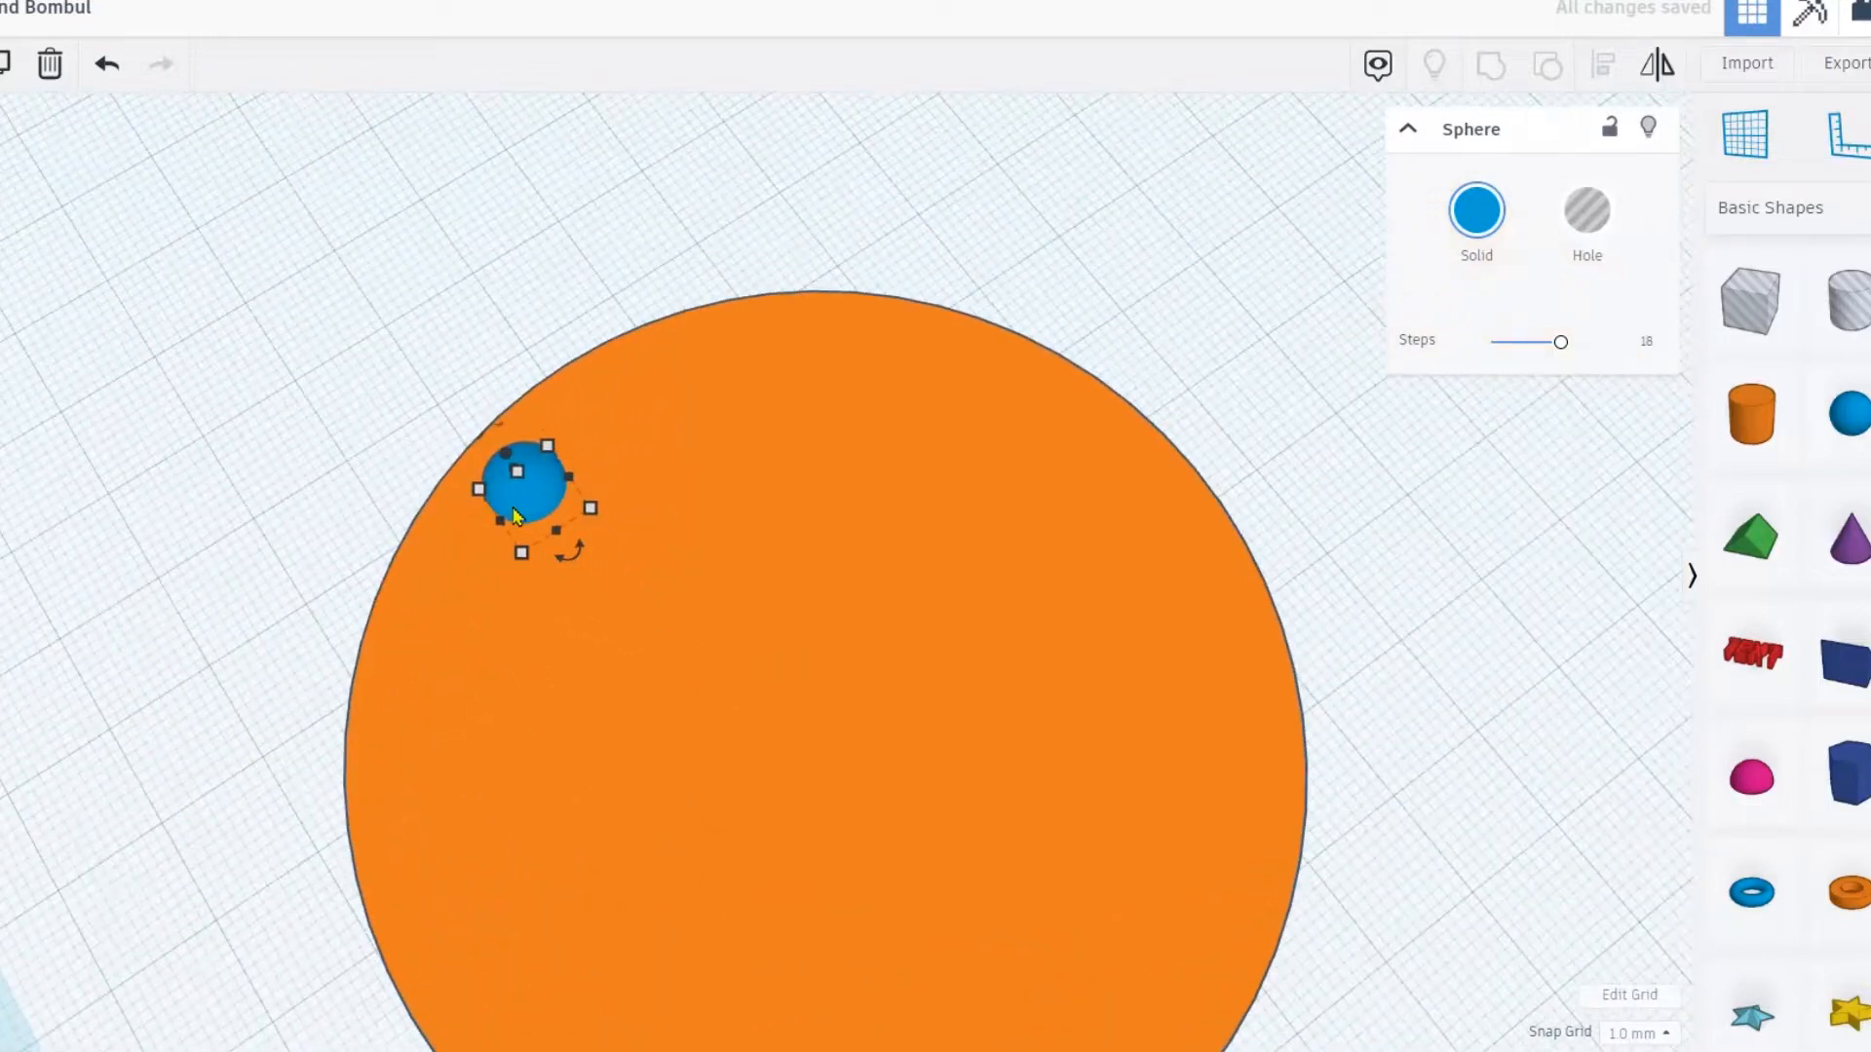
{"action": "left_click_drag", "start_coordinate": [543, 492], "coordinate": [589, 446]}
- Duplicate the small sphere, place the copy beside it along the rim, and delete that copy
{"action": "right_click_drag", "start_coordinate": [512, 289], "coordinate": [500, 255]}
{"action": "key", "text": "ctrl+d"}
{"action": "left_click_drag", "start_coordinate": [604, 396], "coordinate": [502, 477]}
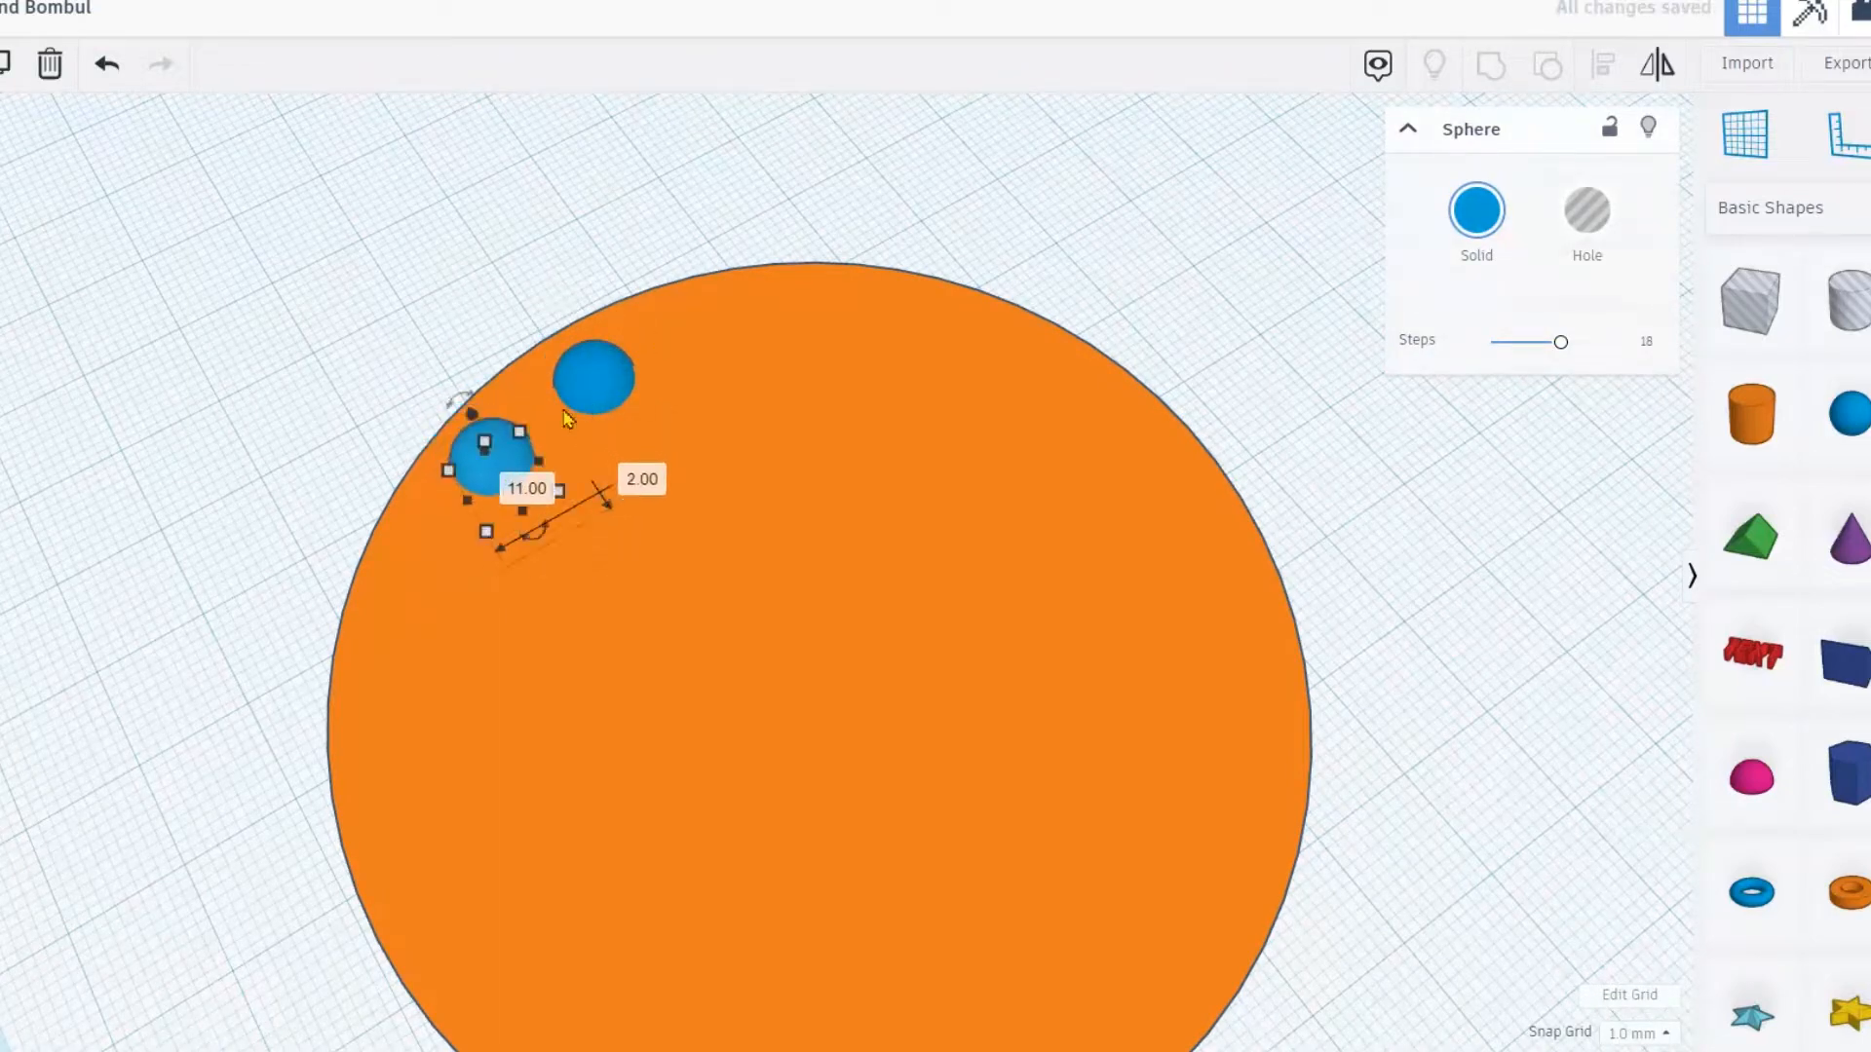
{"action": "key", "text": "Delete"}
{"action": "scroll", "coordinate": [692, 522], "scroll_direction": "down", "scroll_amount": 3}
{"action": "right_click_drag", "start_coordinate": [694, 561], "coordinate": [660, 532]}
{"action": "scroll", "coordinate": [701, 454], "scroll_direction": "up", "scroll_amount": 3}
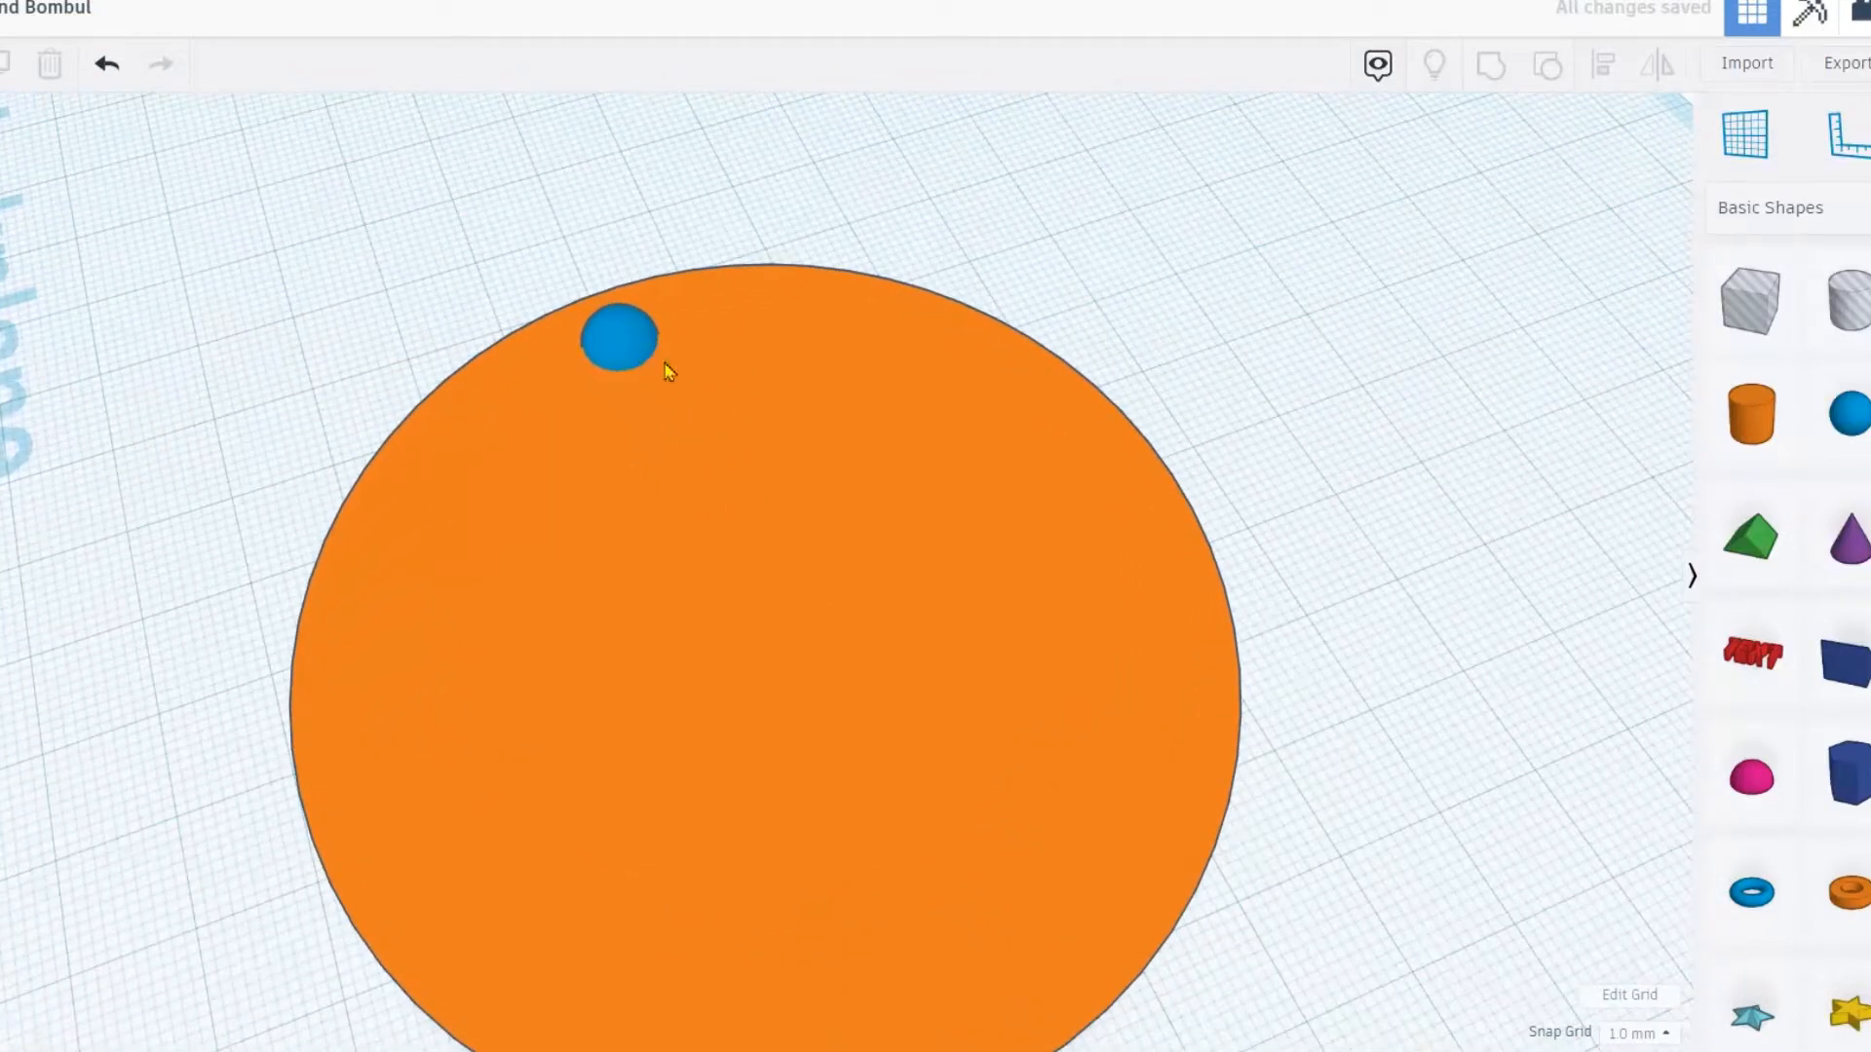
- Align the small sphere with the disc's centre along one horizontal axis
{"action": "scroll", "coordinate": [1070, 563], "scroll_direction": "down", "scroll_amount": 3}
{"action": "right_click_drag", "start_coordinate": [1070, 562], "coordinate": [665, 485]}
{"action": "left_click", "coordinate": [753, 527]}
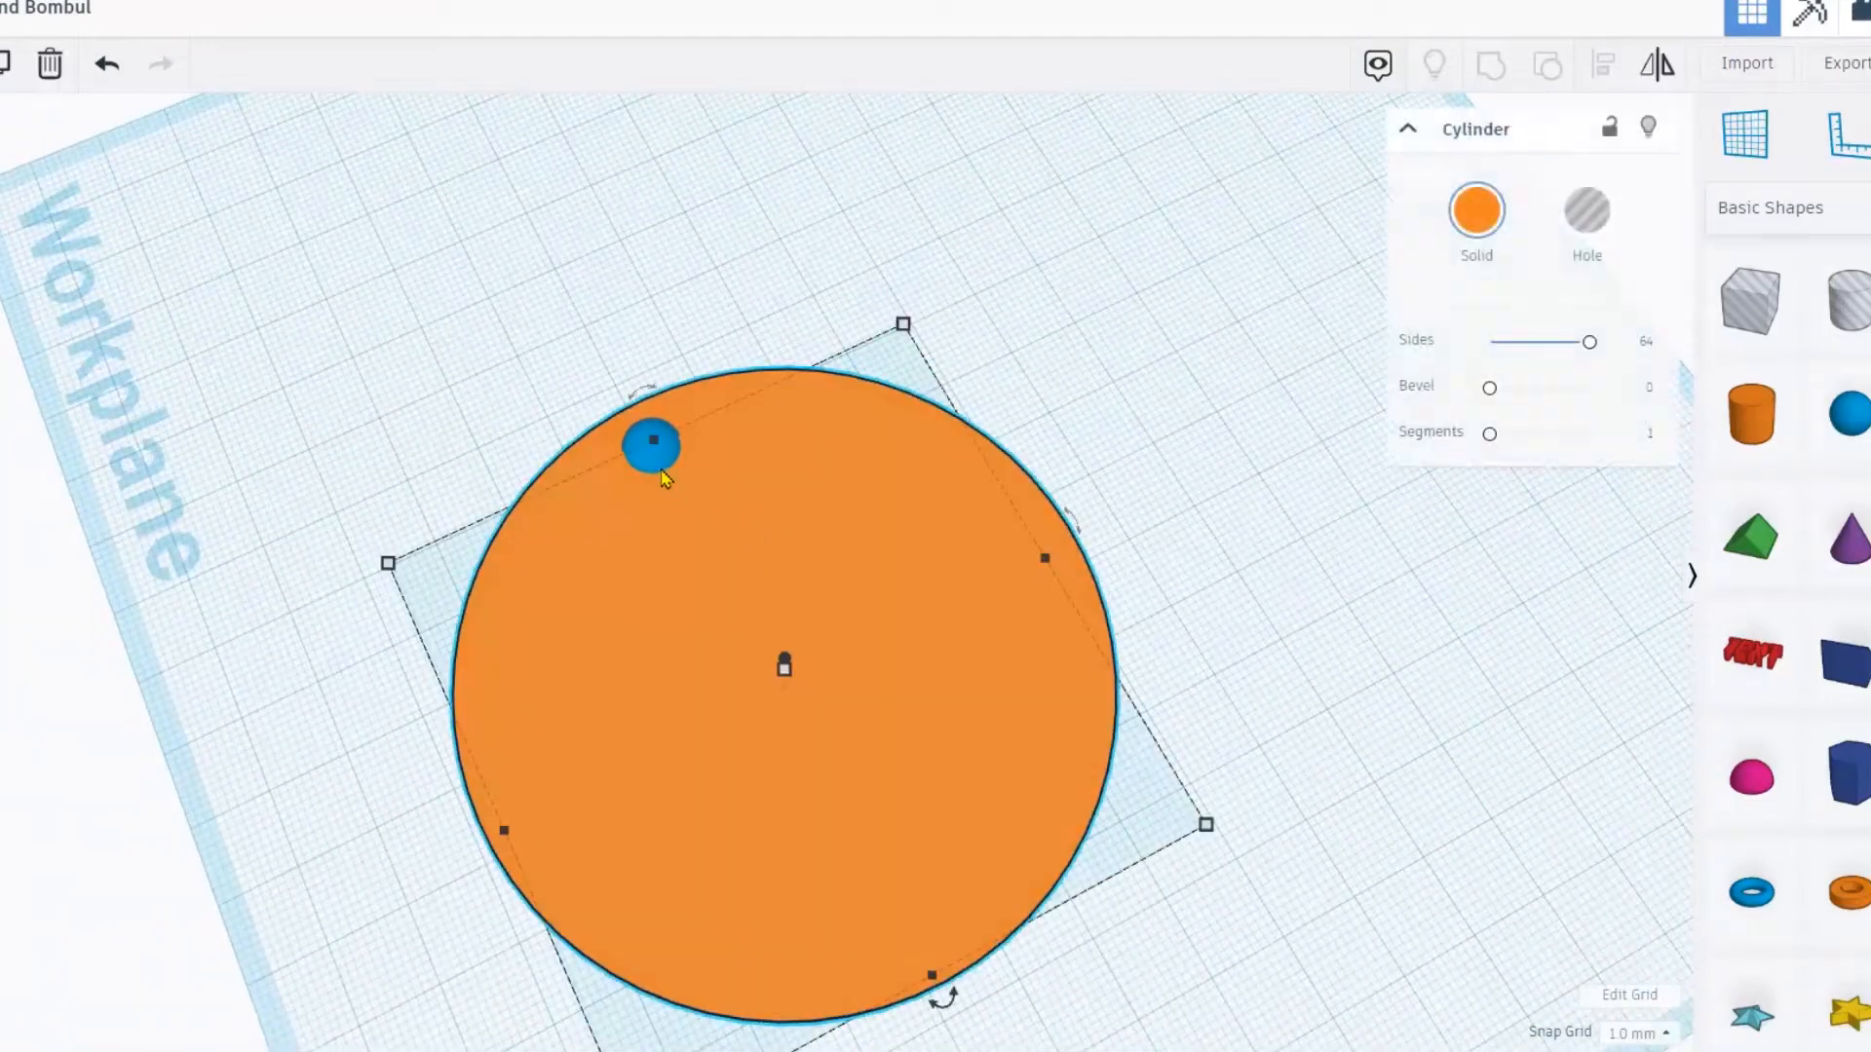
{"action": "left_click", "coordinate": [655, 464], "text": "shift"}
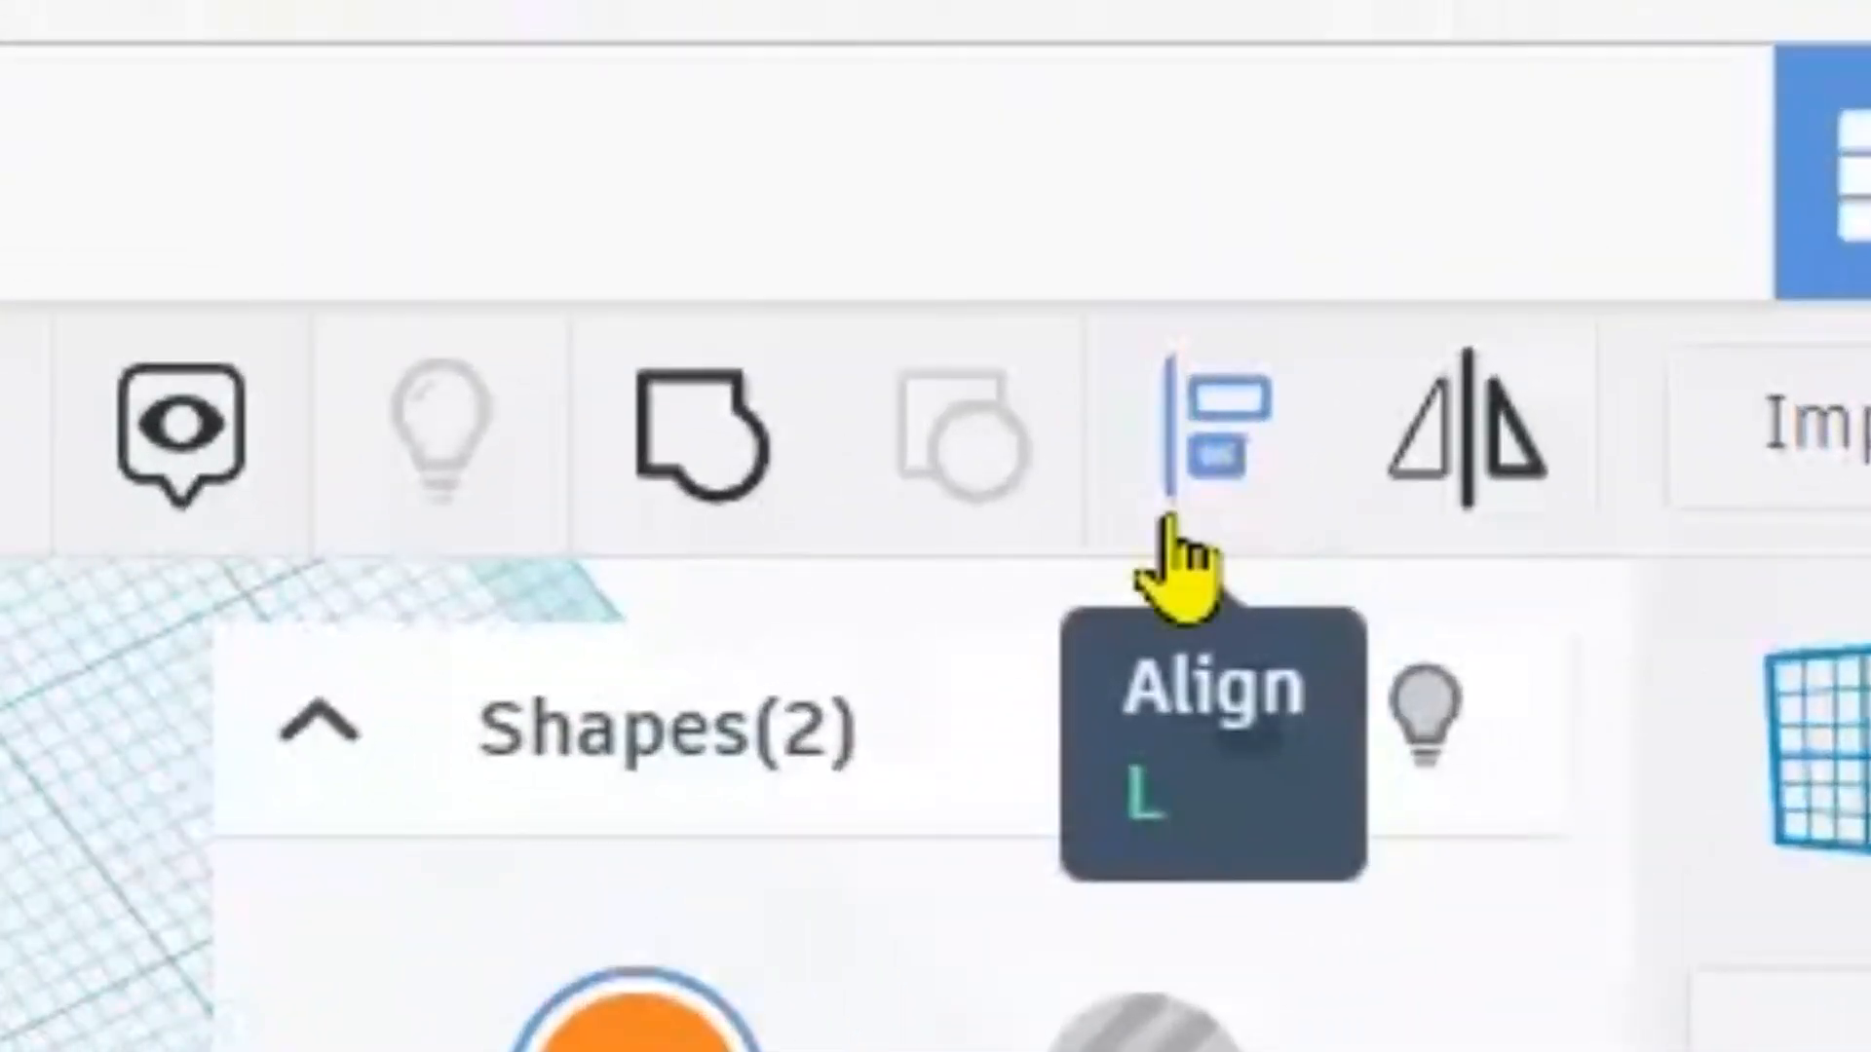
{"action": "left_click", "coordinate": [1195, 434]}
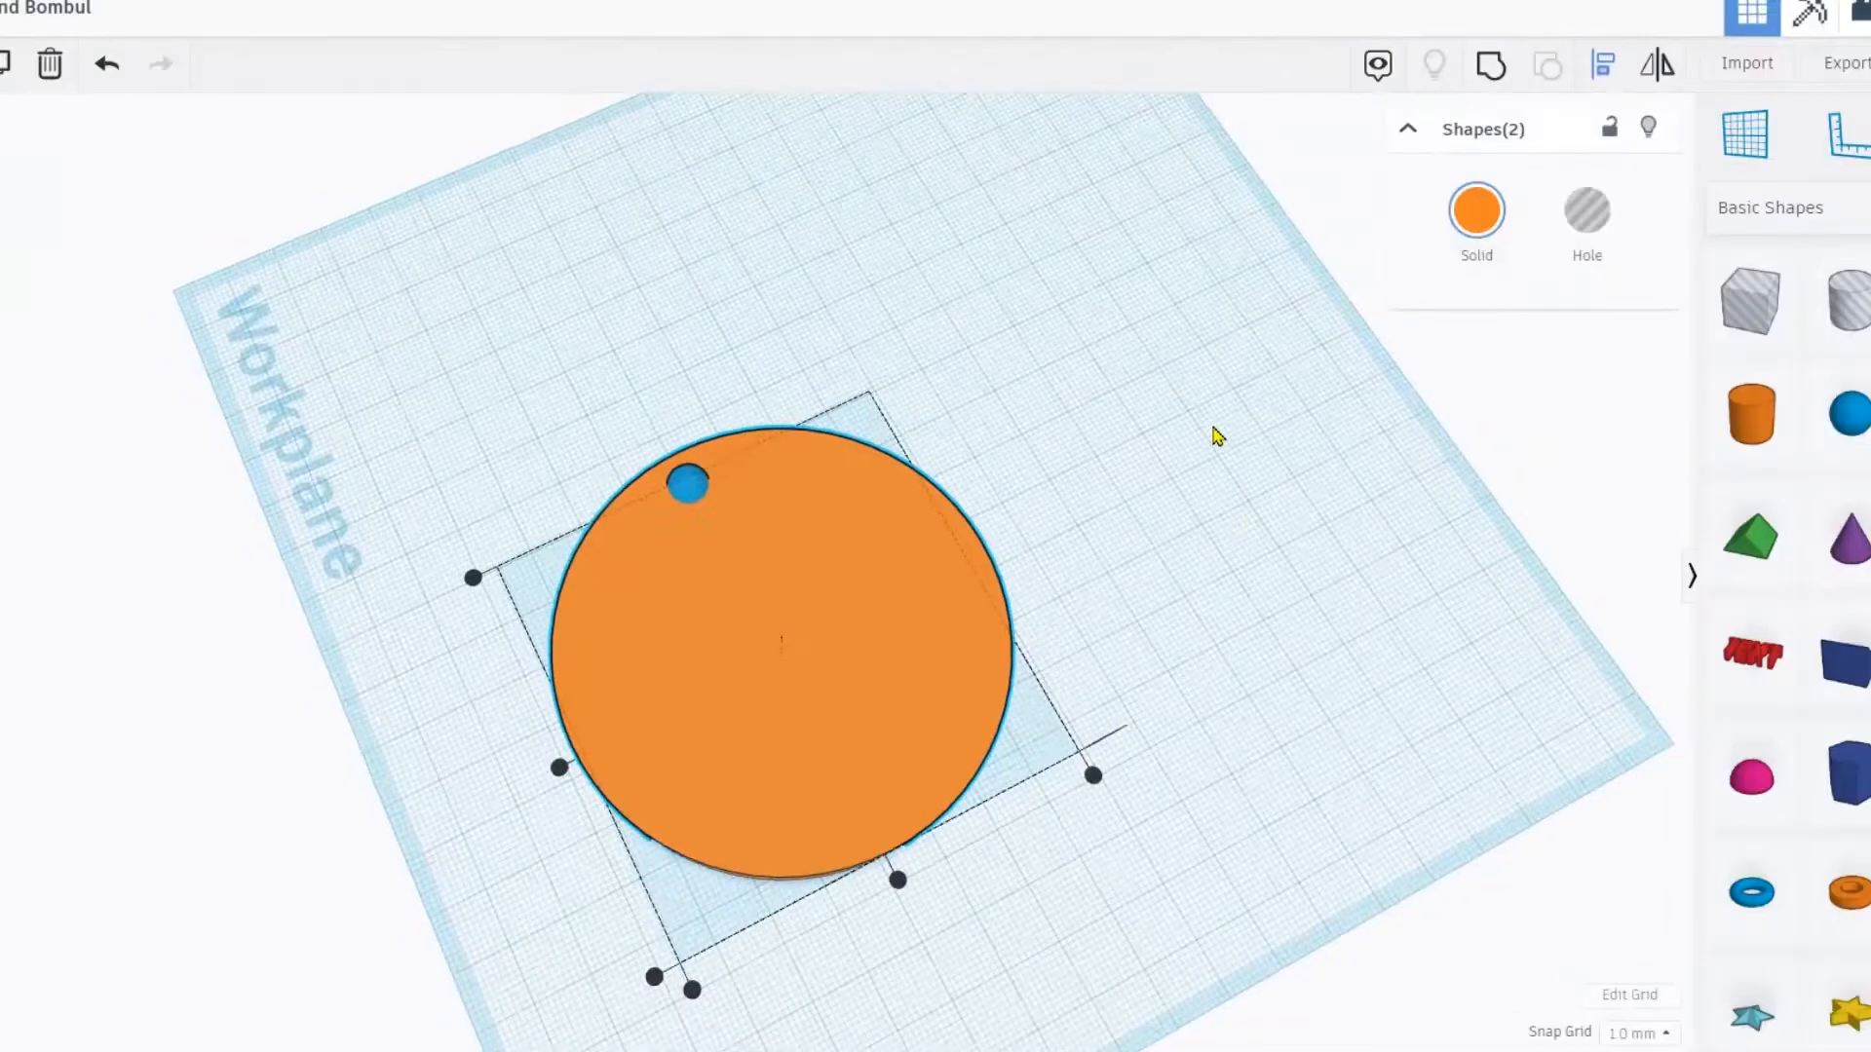
{"action": "right_click_drag", "start_coordinate": [1215, 435], "coordinate": [1134, 448]}
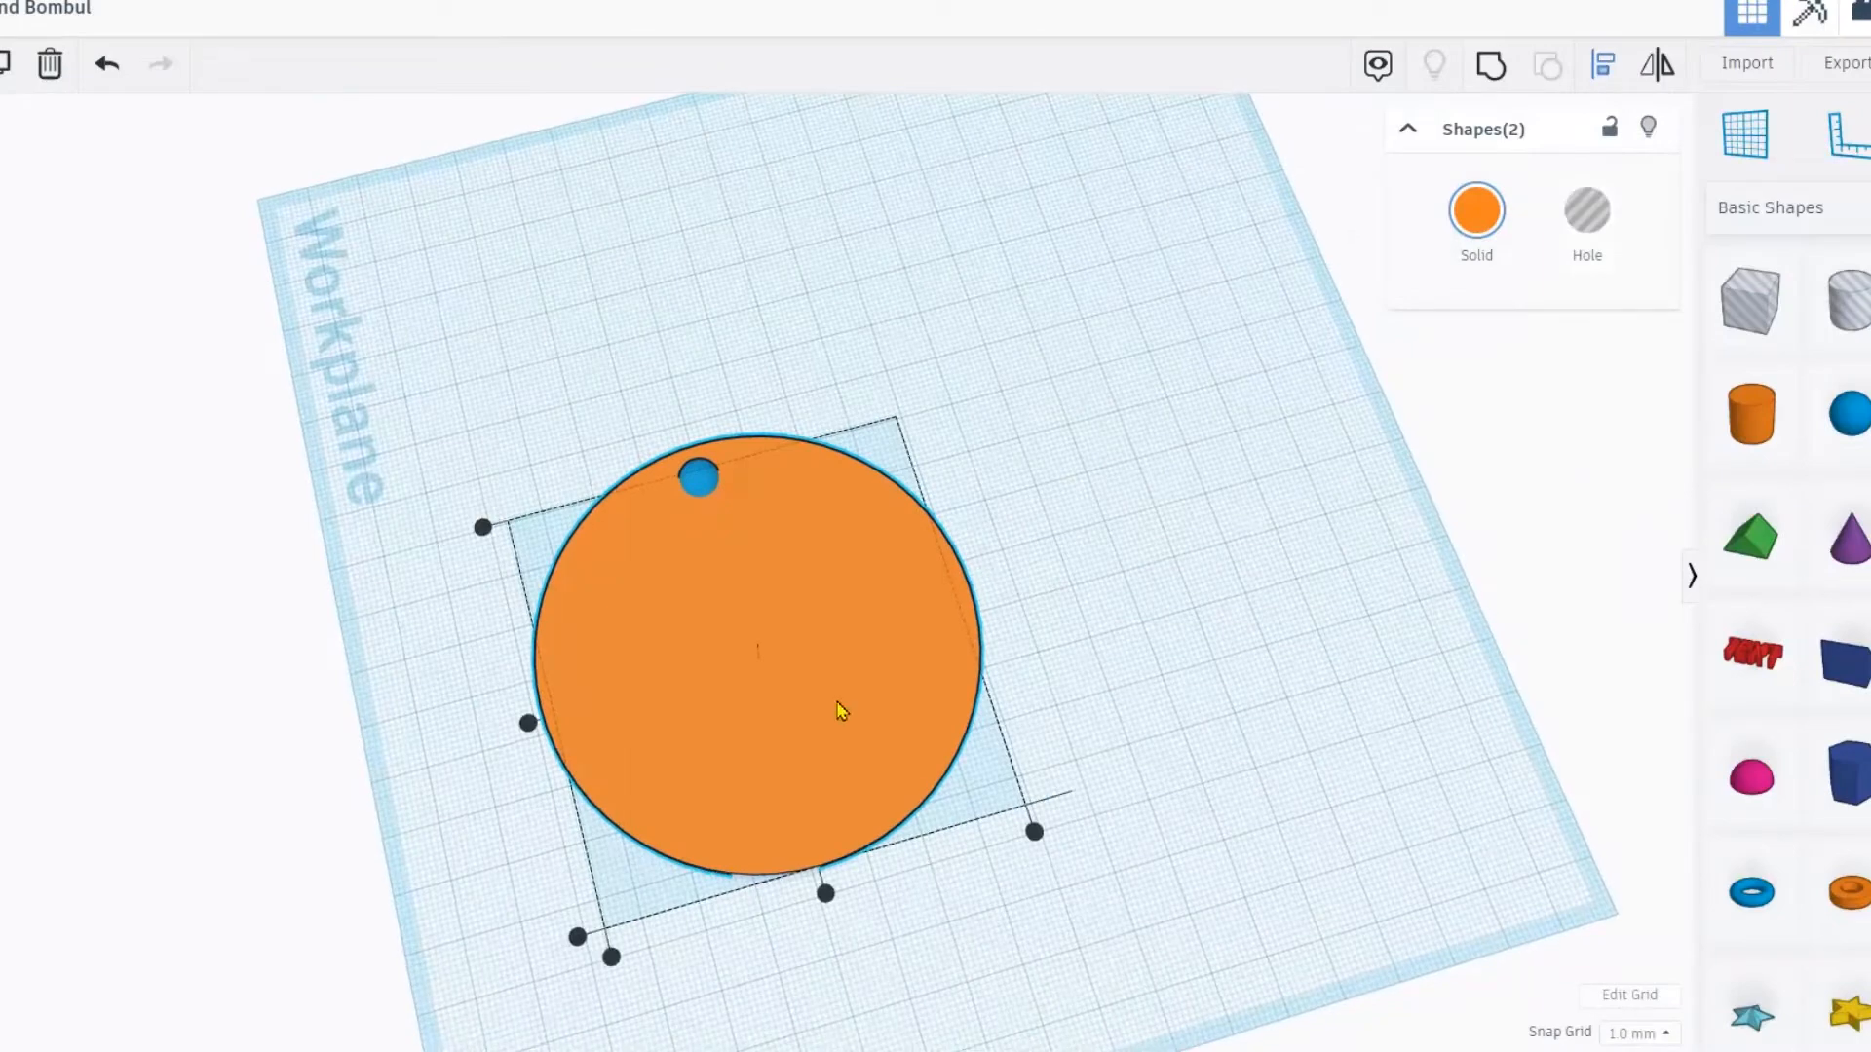
{"action": "left_click", "coordinate": [825, 893]}
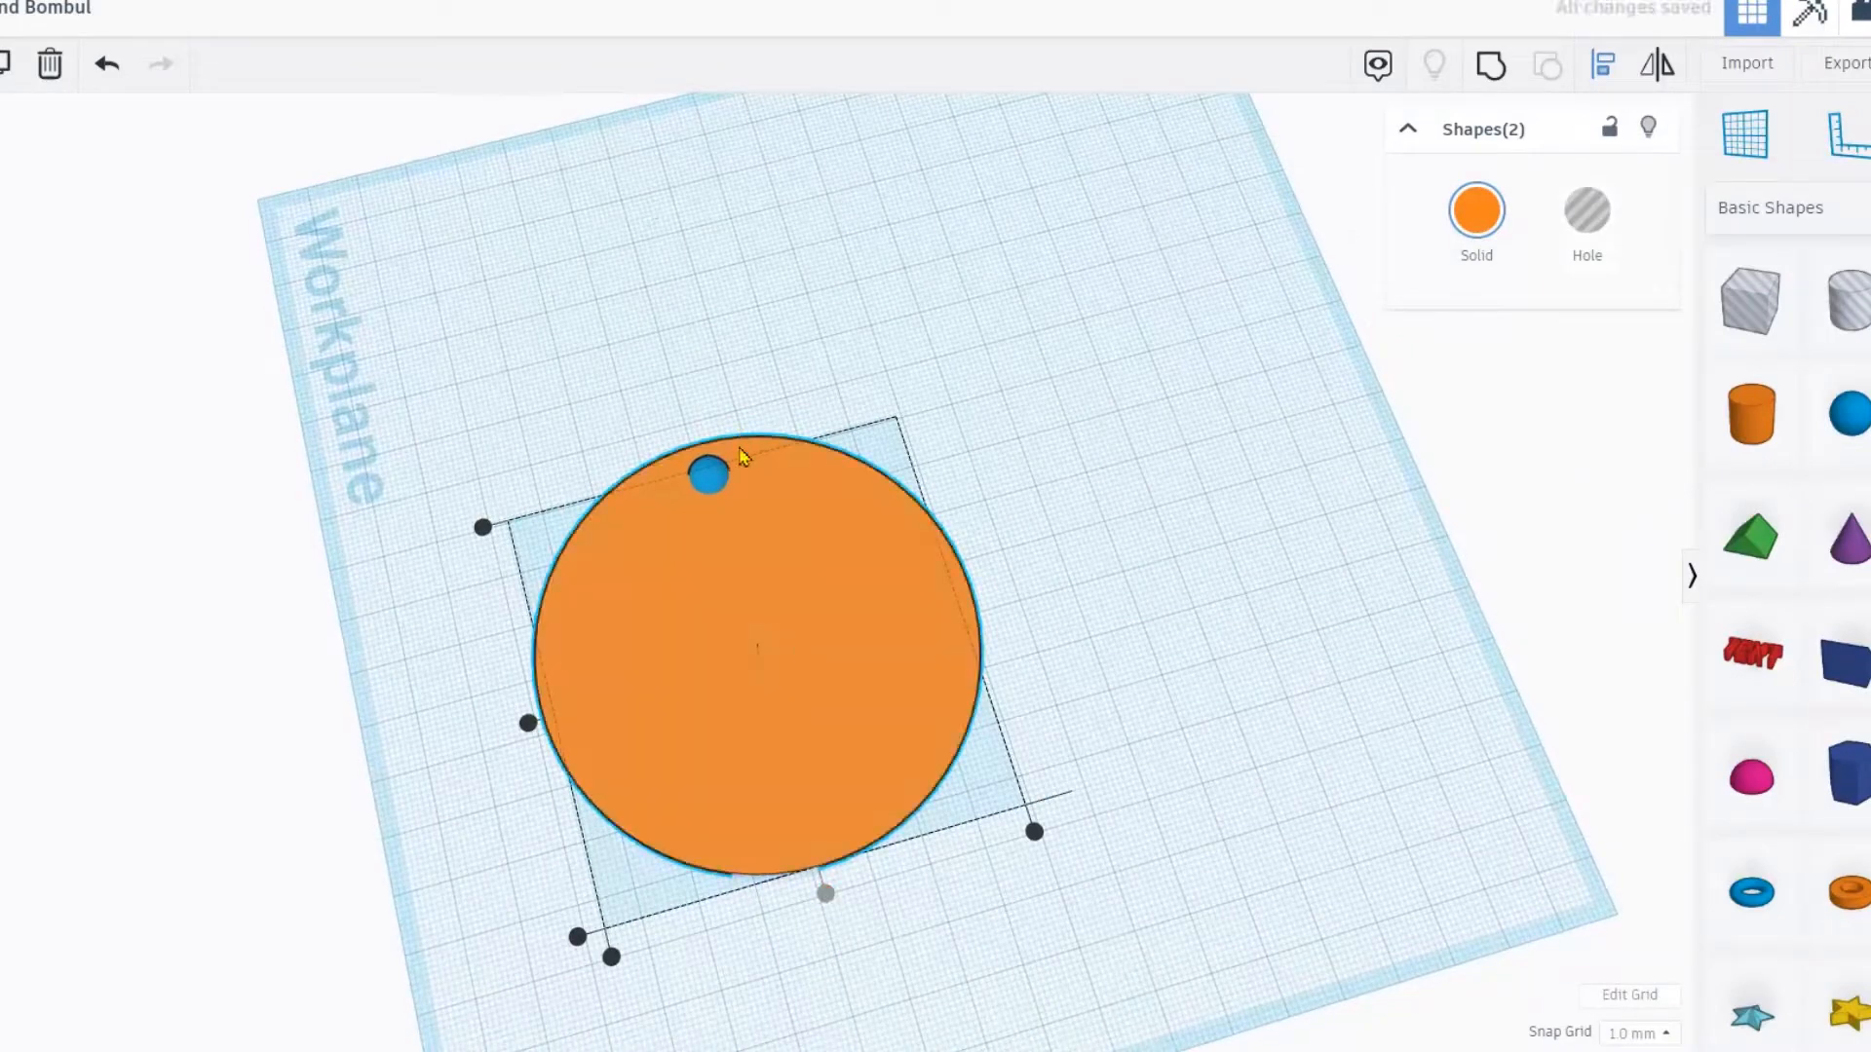
{"action": "right_click_drag", "start_coordinate": [816, 769], "coordinate": [849, 506]}
{"action": "scroll", "coordinate": [868, 594], "scroll_direction": "up", "scroll_amount": 5}
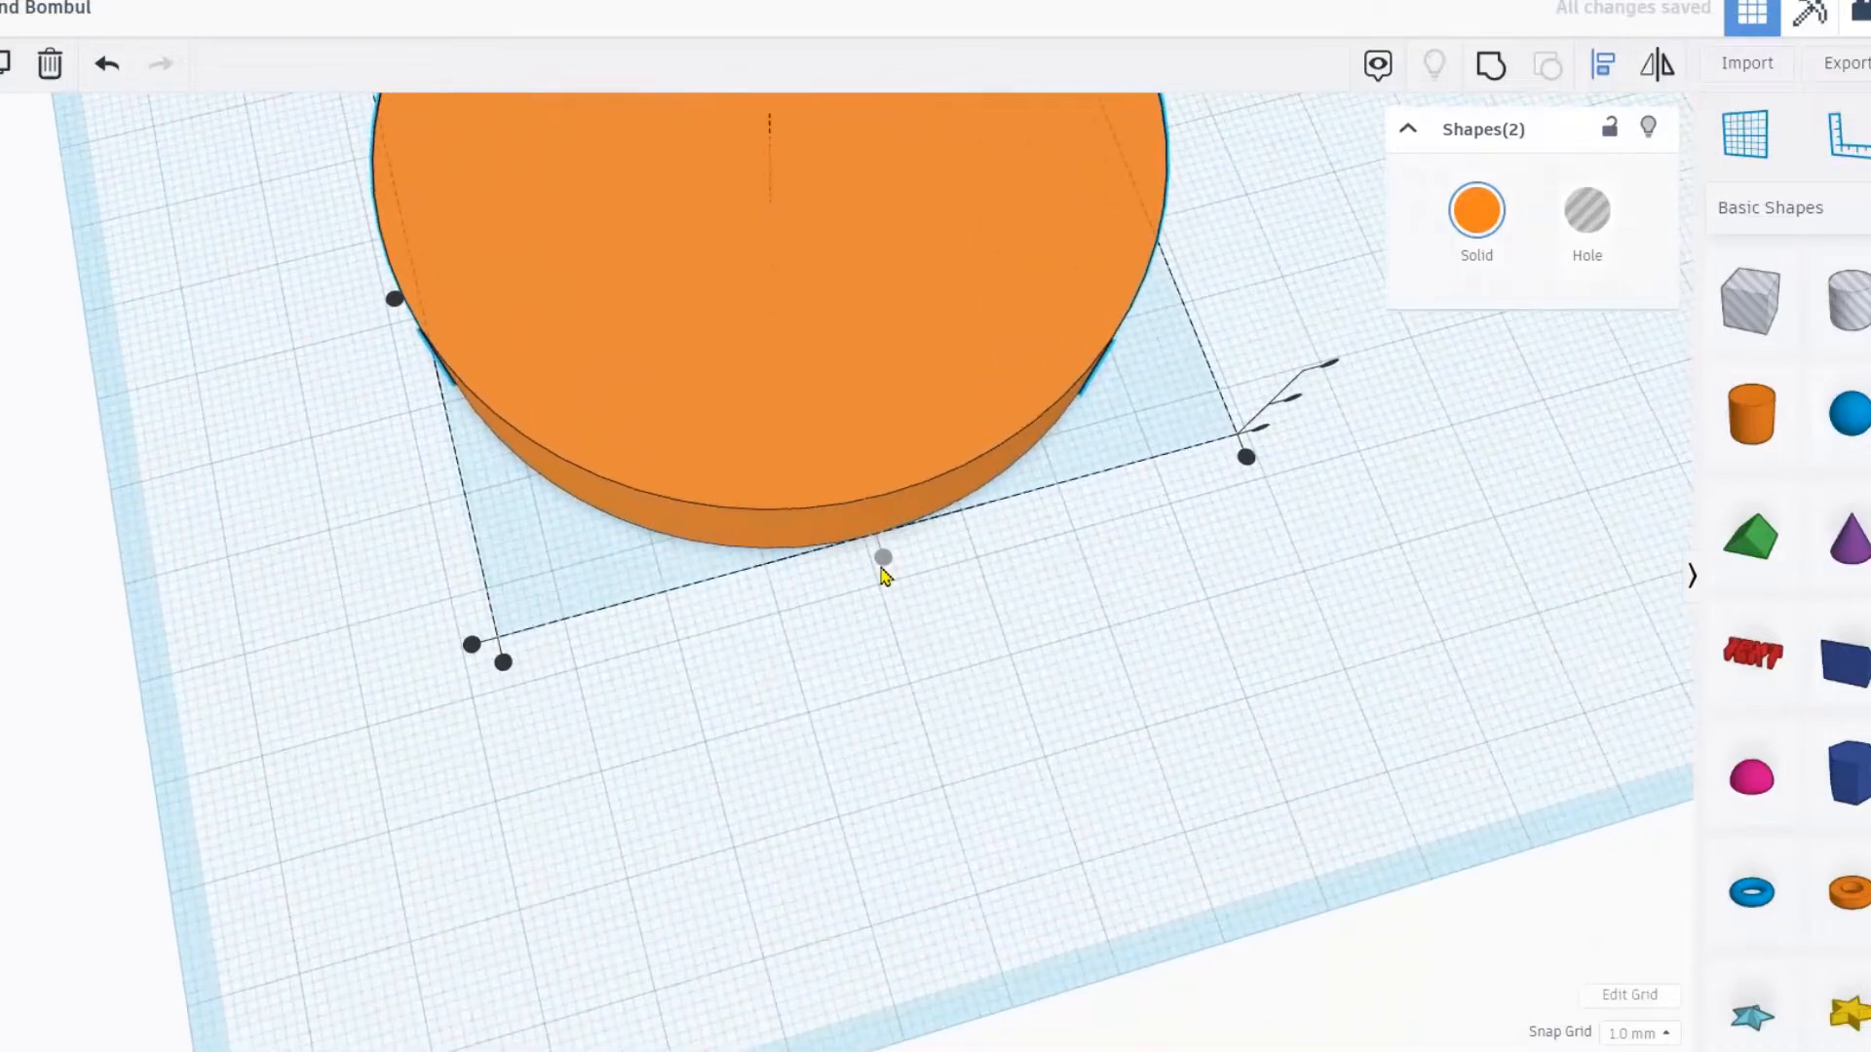
{"action": "scroll", "coordinate": [881, 569], "scroll_direction": "down", "scroll_amount": 3}
{"action": "right_click_drag", "start_coordinate": [886, 573], "coordinate": [922, 665]}
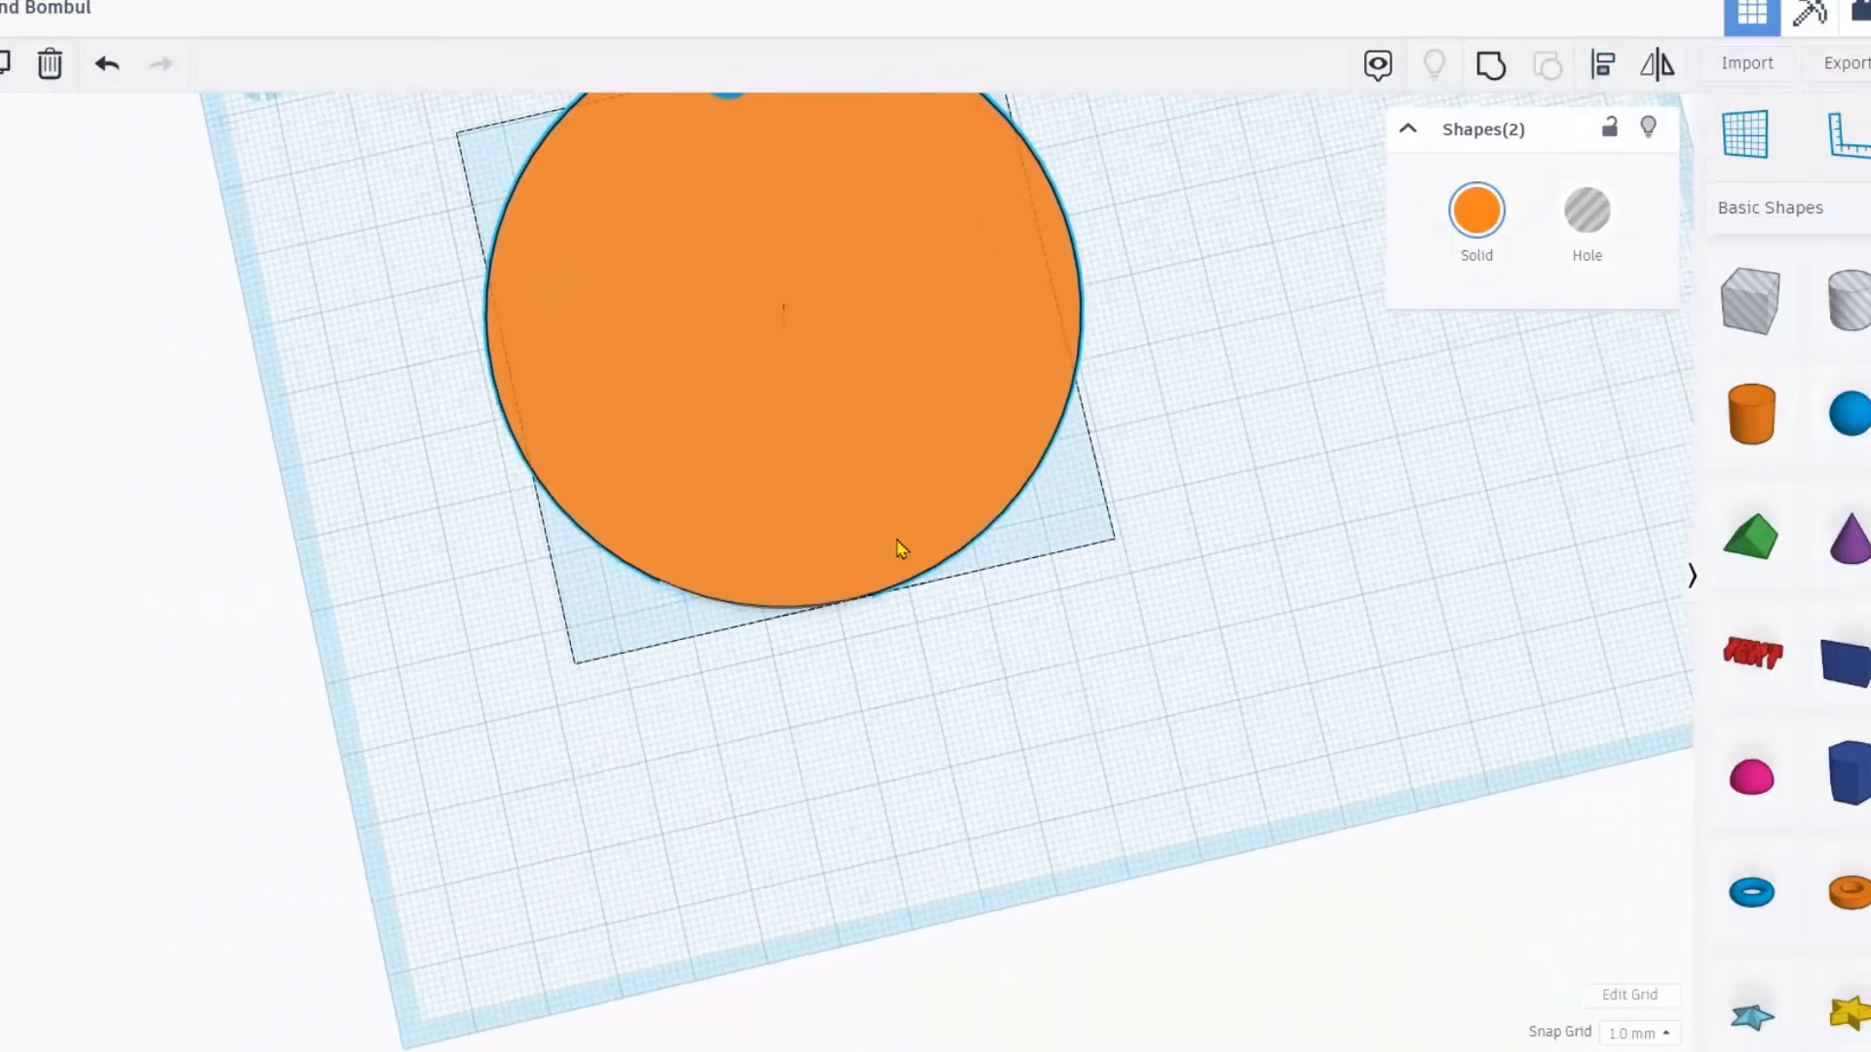
{"action": "middle_click_drag", "start_coordinate": [778, 288], "coordinate": [772, 475]}
{"action": "right_click_drag", "start_coordinate": [519, 211], "coordinate": [604, 348]}
{"action": "left_click", "coordinate": [460, 271]}
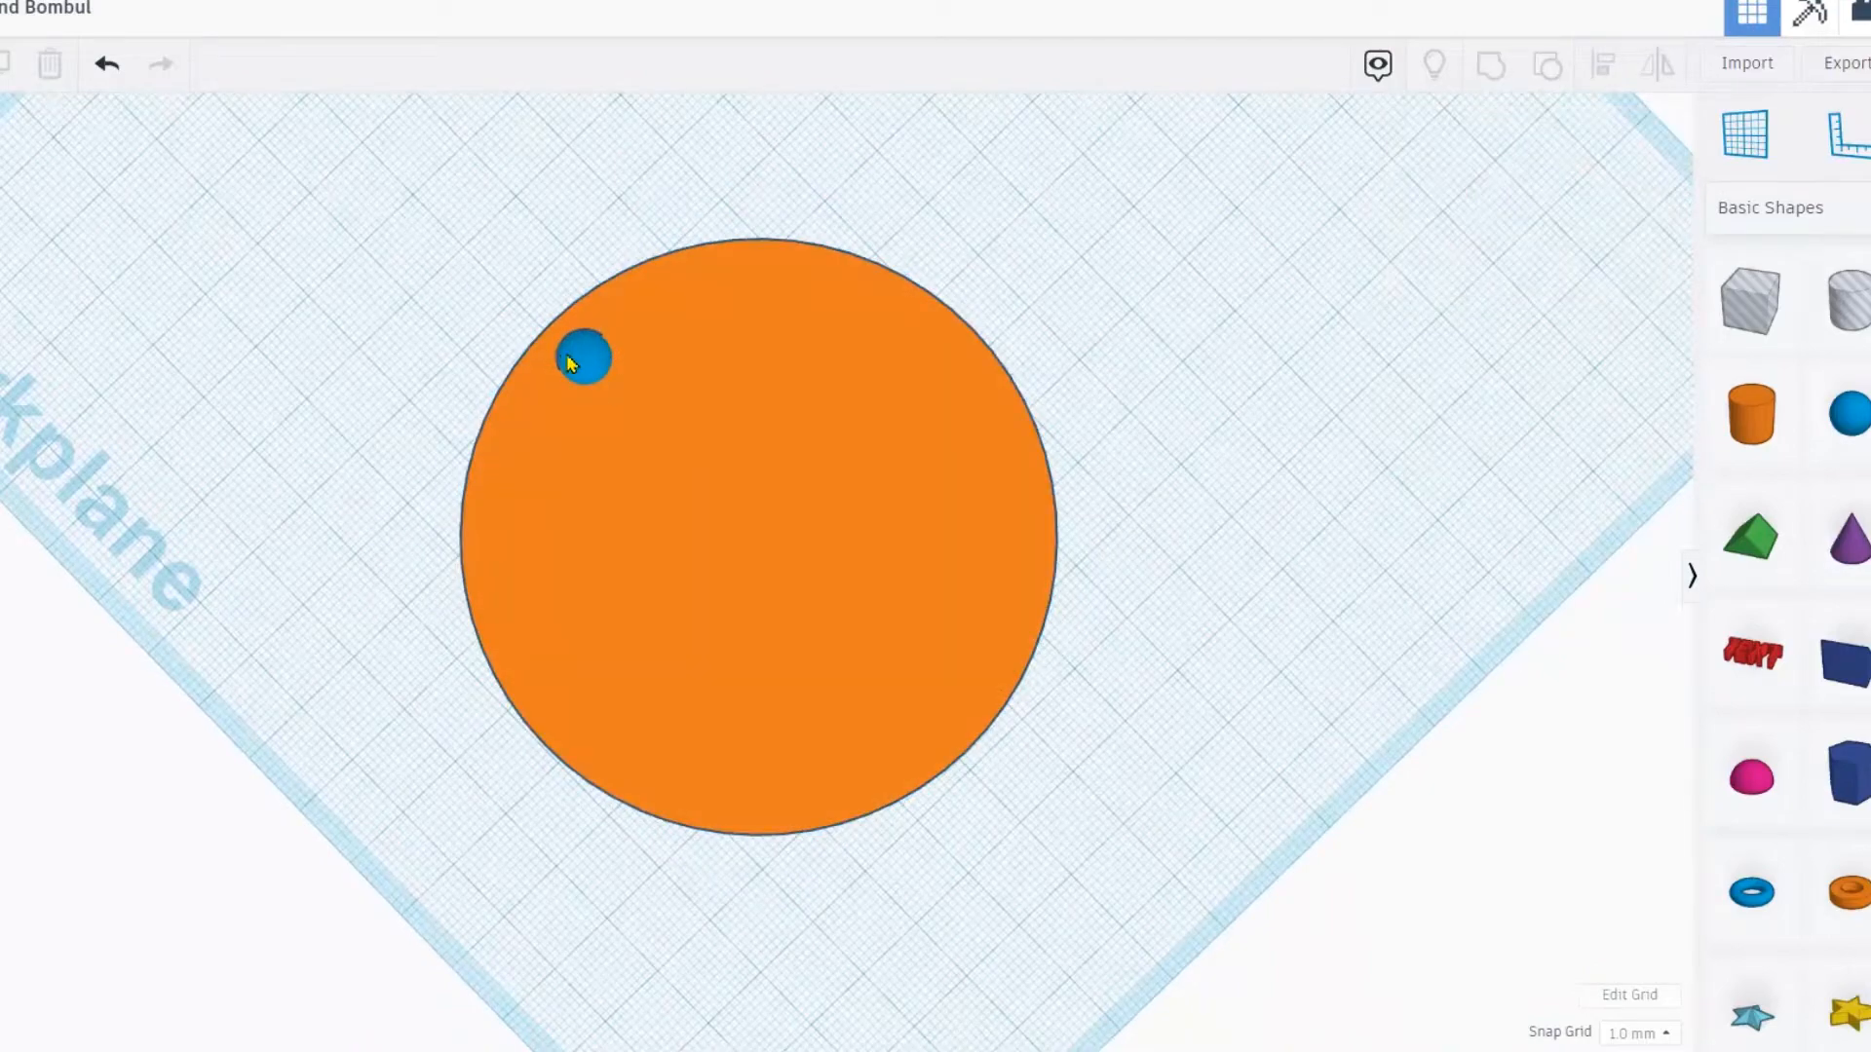
- Duplicate the aligned sphere and move the copy straight across to the opposite side of the disc
{"action": "right_click_drag", "start_coordinate": [710, 497], "coordinate": [605, 375]}
{"action": "left_click", "coordinate": [544, 357]}
{"action": "right_click_drag", "start_coordinate": [196, 405], "coordinate": [341, 378]}
{"action": "left_click", "coordinate": [341, 378]}
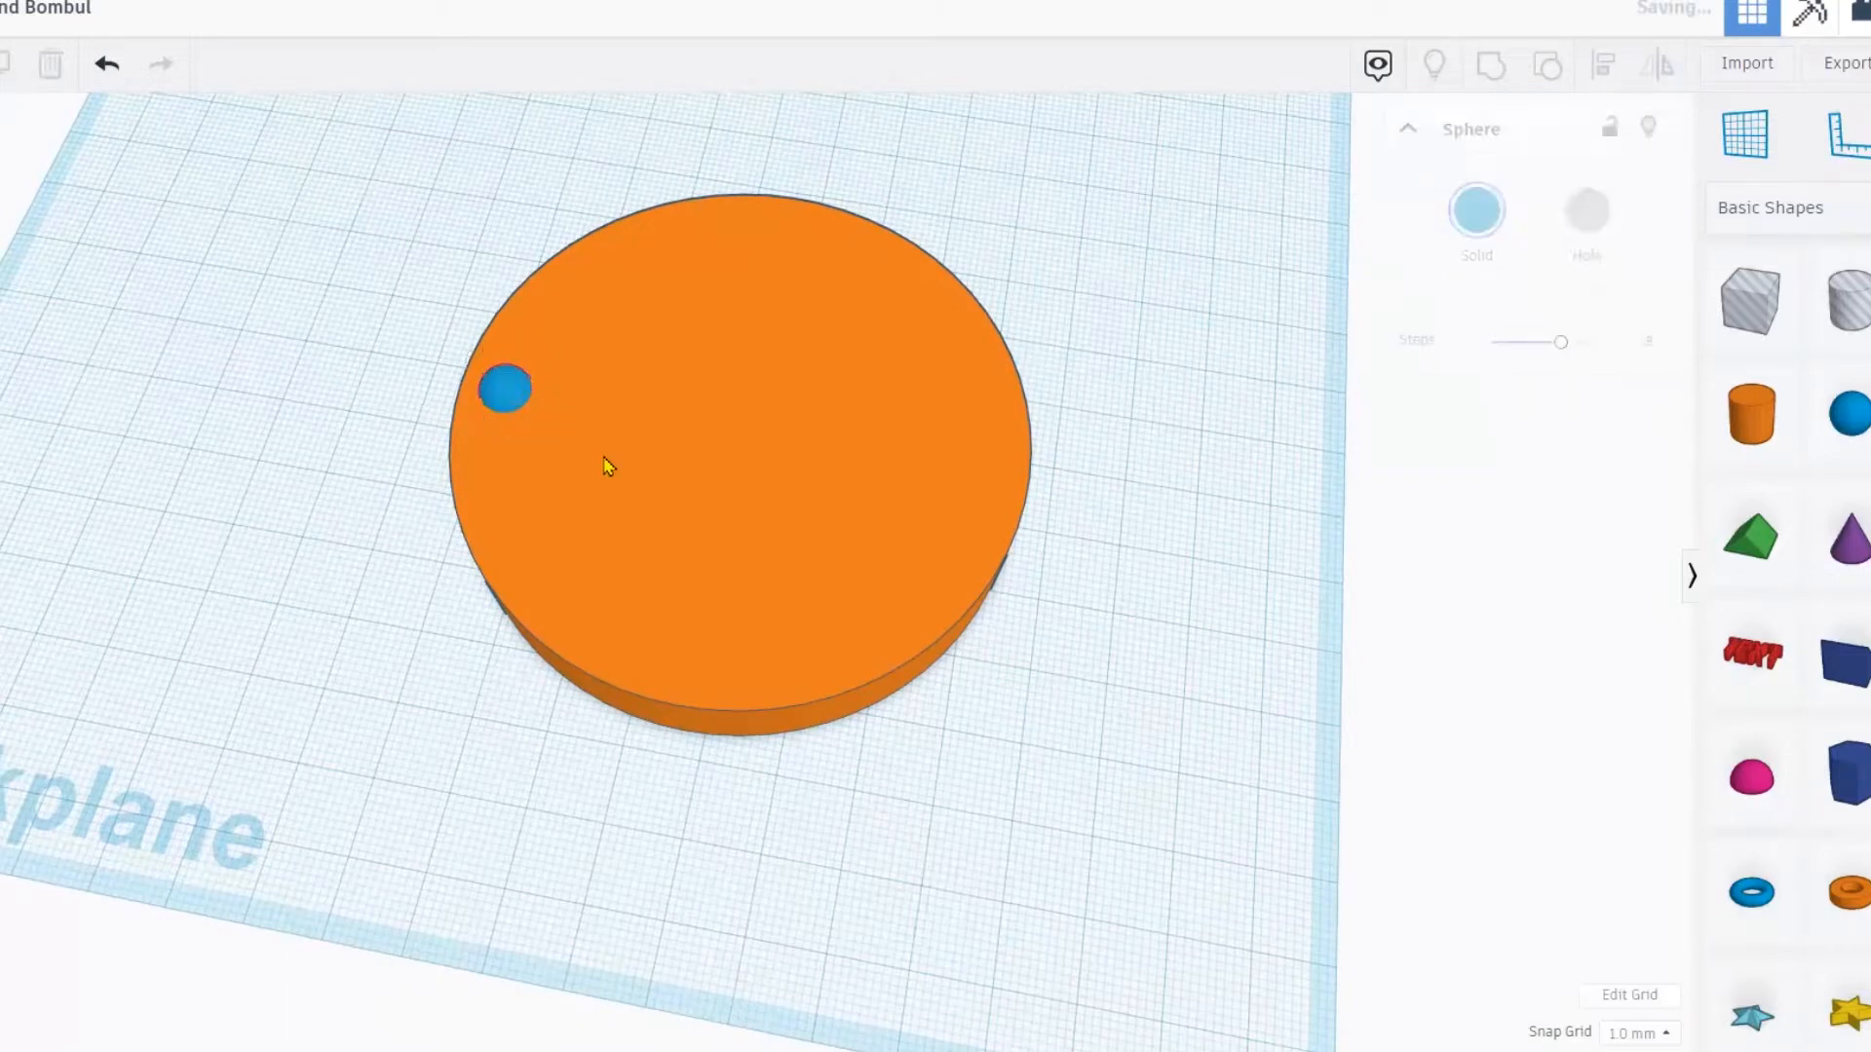
{"action": "scroll", "coordinate": [605, 464], "scroll_direction": "down", "scroll_amount": 1}
{"action": "left_click", "coordinate": [512, 392]}
{"action": "scroll", "coordinate": [576, 417], "scroll_direction": "up", "scroll_amount": 3}
{"action": "middle_click_drag", "start_coordinate": [575, 417], "coordinate": [582, 539]}
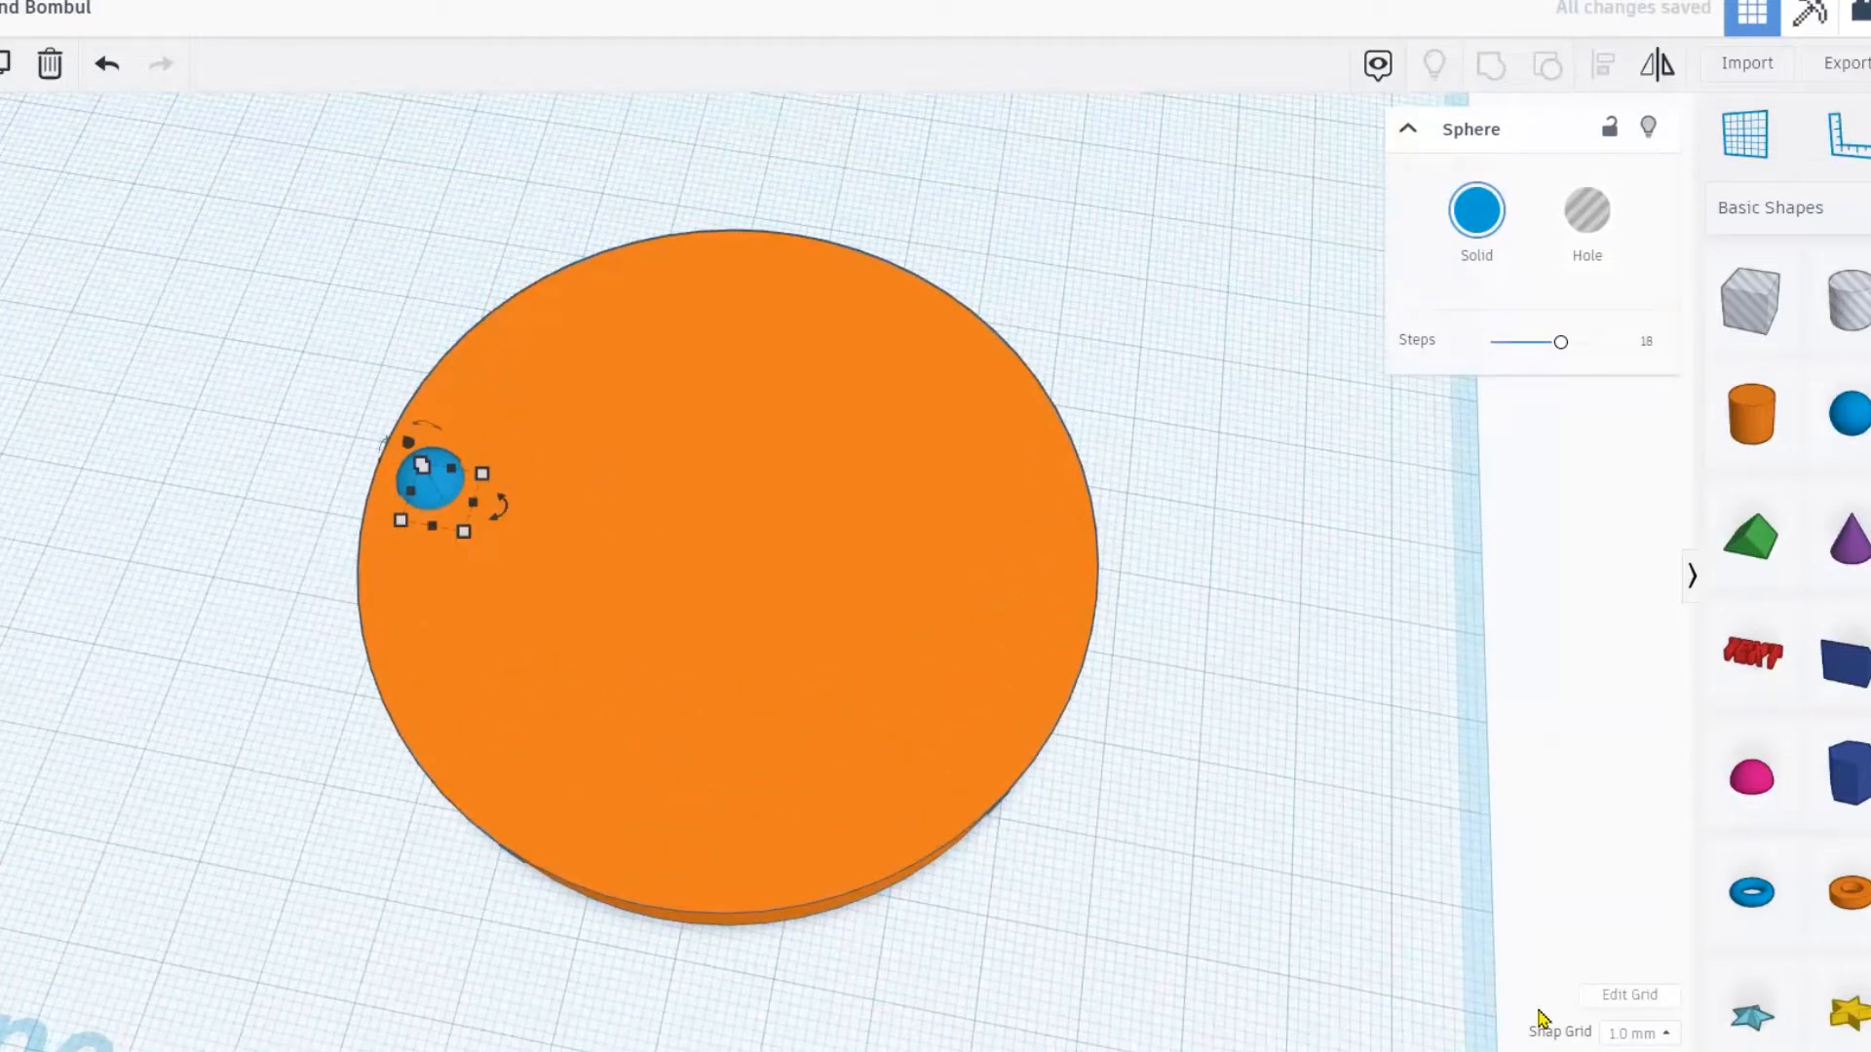
{"action": "key", "text": "ctrl+d"}
{"action": "key", "text": "shift+Right"}
{"action": "key", "text": "shift+Right"}
{"action": "key", "text": "shift+Right"}
{"action": "key", "text": "shift+Right"}
{"action": "key", "text": "shift+Right"}
{"action": "key", "text": "shift+Right"}
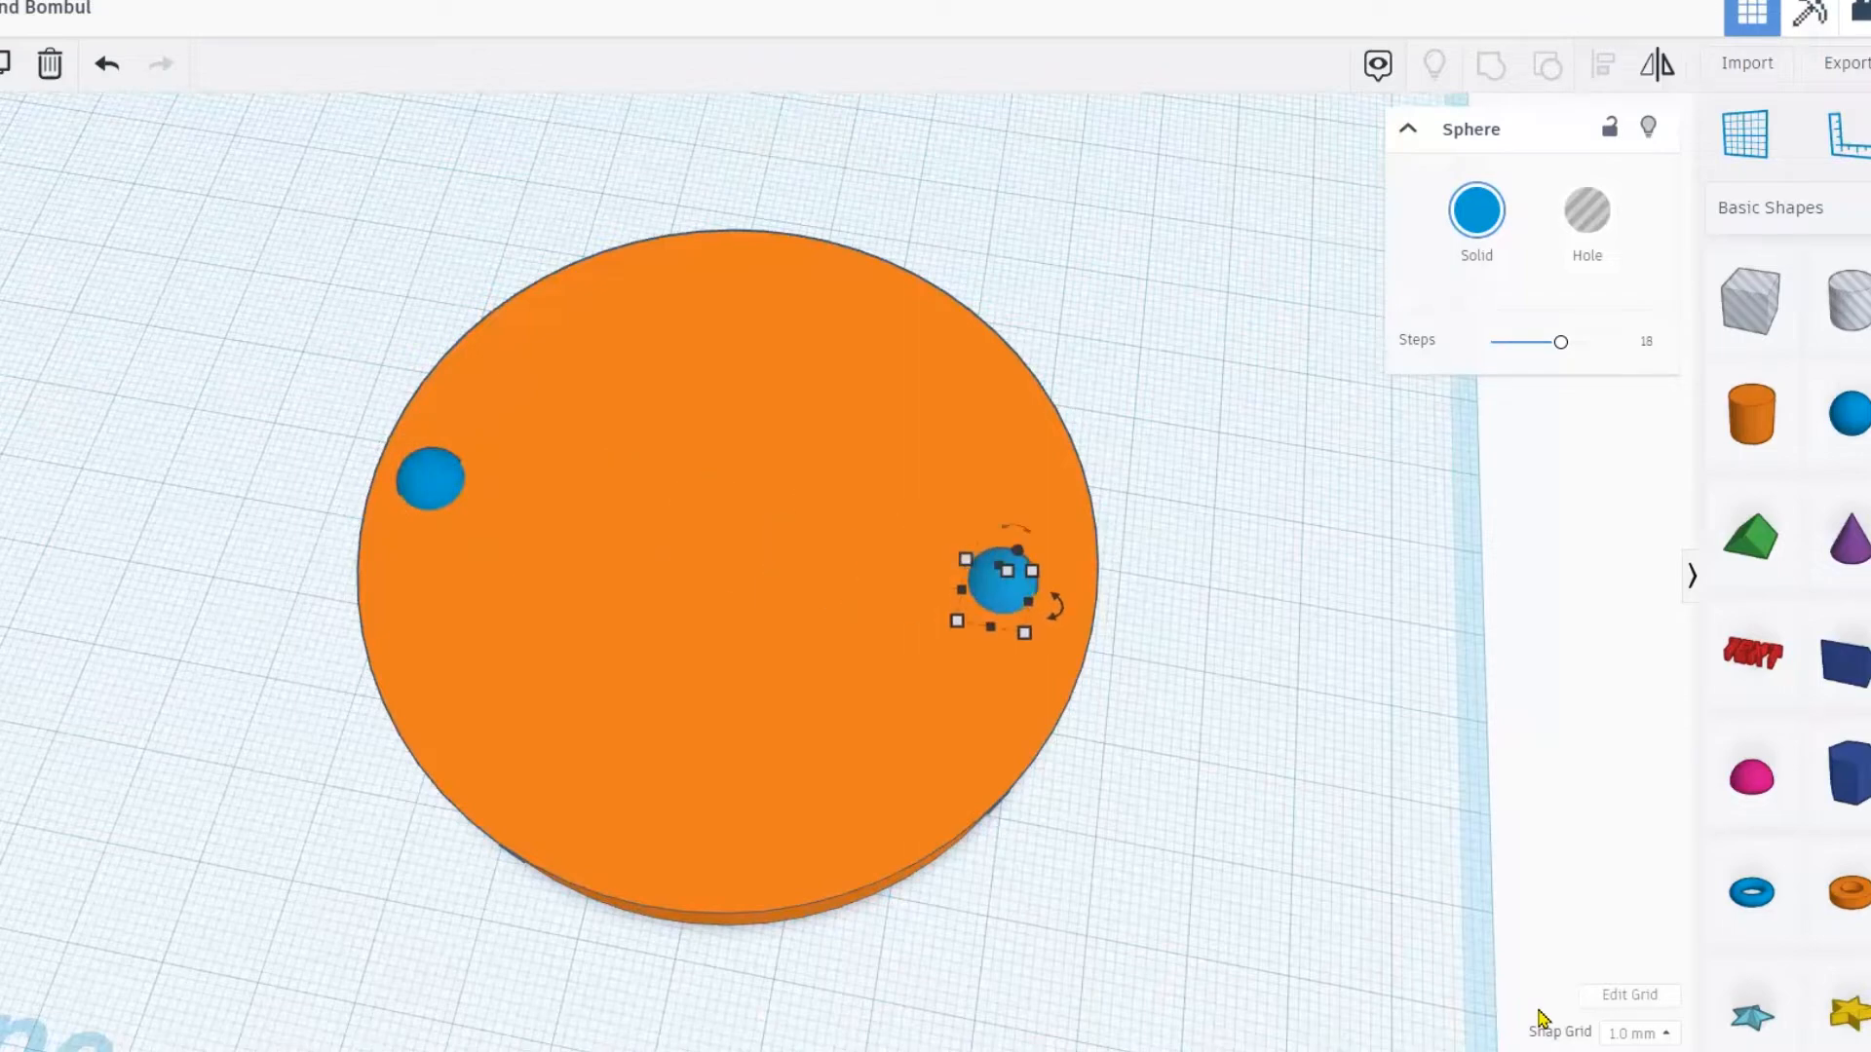
{"action": "key", "text": "shift+Right"}
{"action": "key", "text": "shift+Right"}
{"action": "key", "text": "shift+Right"}
{"action": "key", "text": "shift+Right"}
{"action": "key", "text": "shift+Right"}
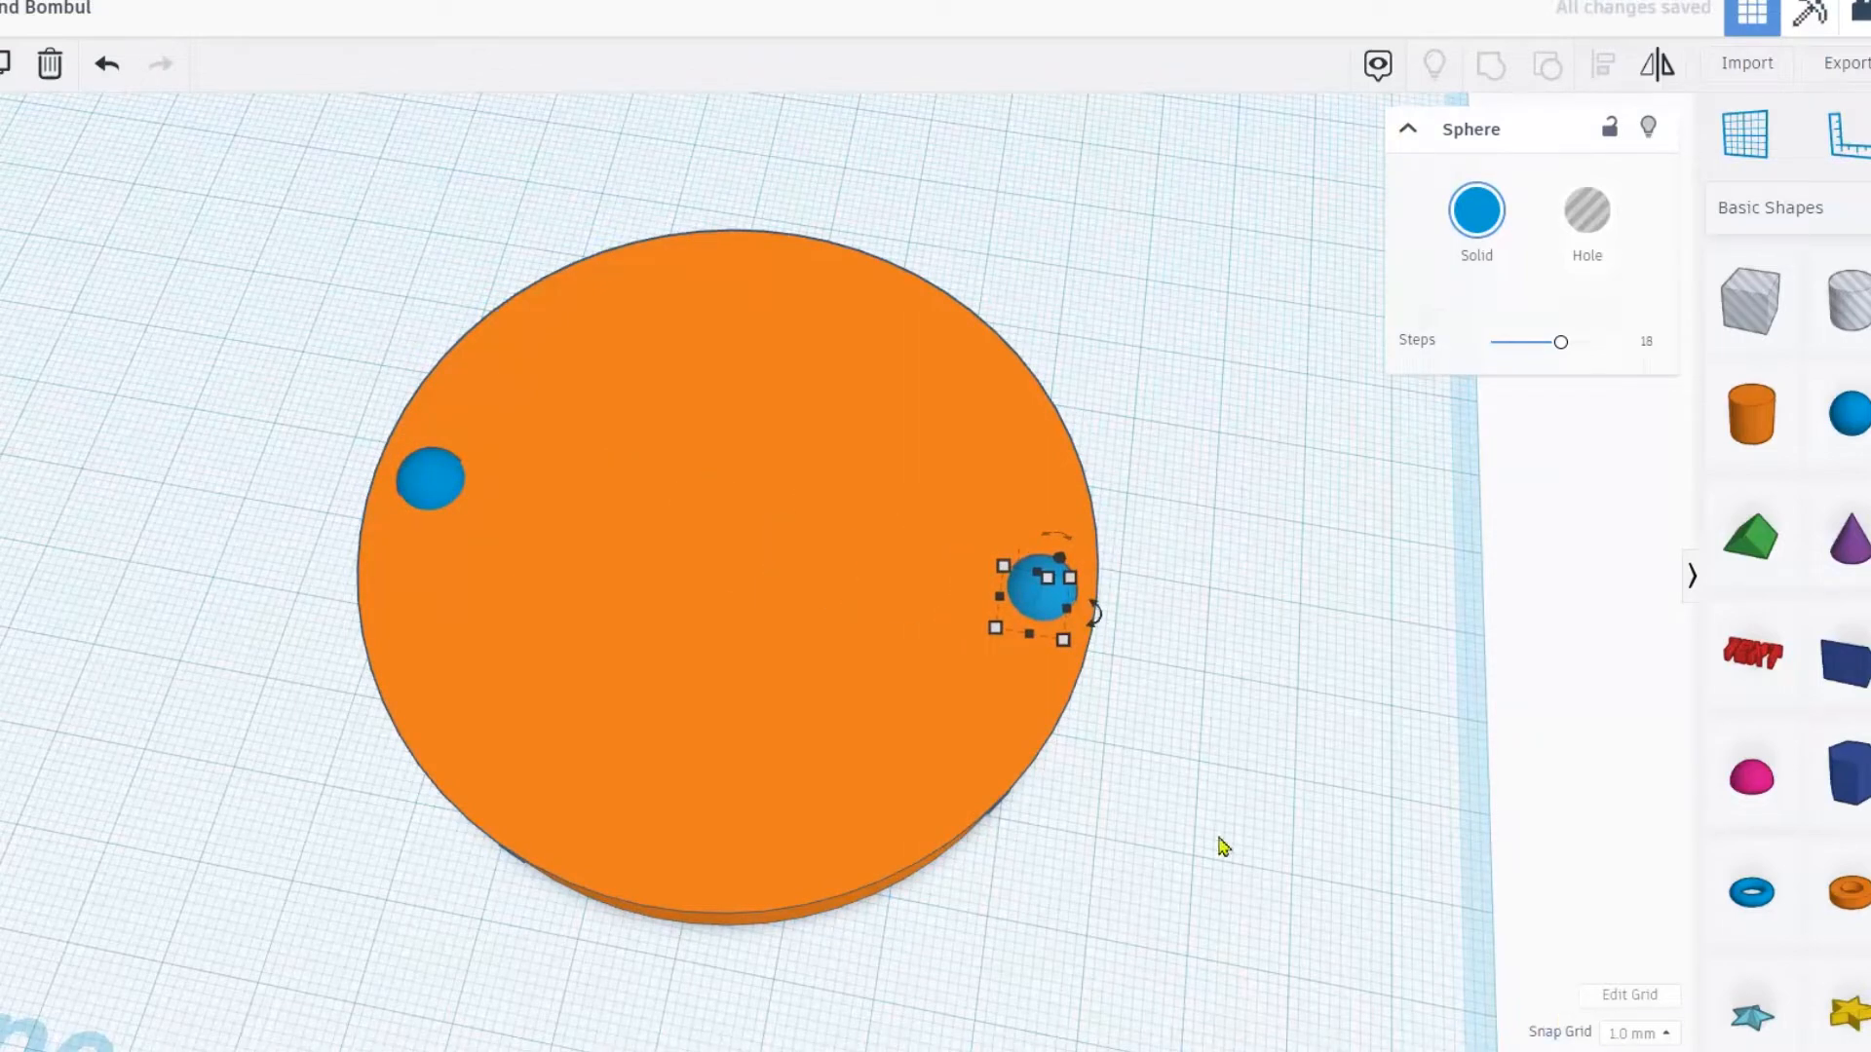
- Examine the copied sphere's distance from the disc's rim against that of the original sphere
{"action": "scroll", "coordinate": [960, 583], "scroll_direction": "up", "scroll_amount": 4}
{"action": "right_click_drag", "start_coordinate": [951, 572], "coordinate": [954, 492]}
{"action": "middle_click_drag", "start_coordinate": [906, 421], "coordinate": [667, 493]}
{"action": "scroll", "coordinate": [999, 544], "scroll_direction": "up", "scroll_amount": 5}
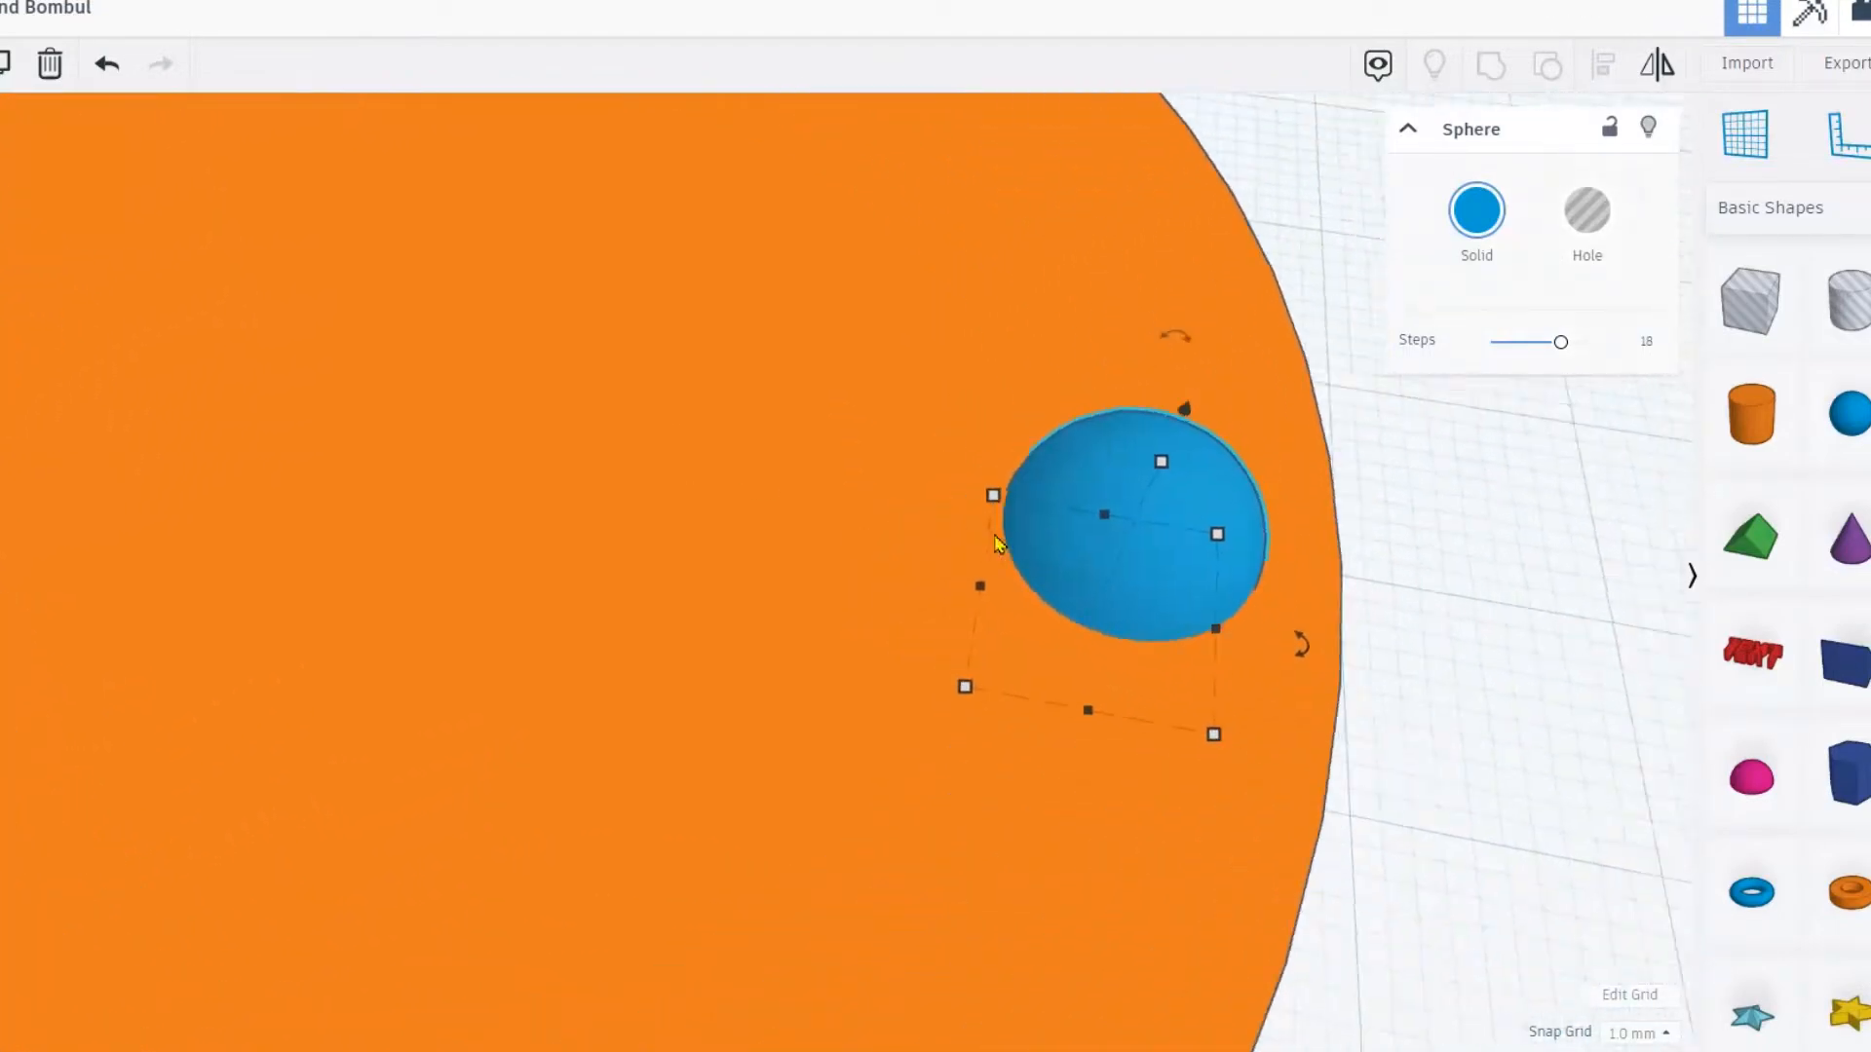
{"action": "scroll", "coordinate": [998, 544], "scroll_direction": "down", "scroll_amount": 6}
{"action": "scroll", "coordinate": [668, 519], "scroll_direction": "up", "scroll_amount": 5}
{"action": "scroll", "coordinate": [657, 511], "scroll_direction": "down", "scroll_amount": 4}
{"action": "mouse_move", "coordinate": [474, 568]}
{"action": "right_mouse_down"}
{"action": "mouse_move", "coordinate": [545, 569]}
{"action": "mouse_move", "coordinate": [470, 551]}
{"action": "right_mouse_up"}
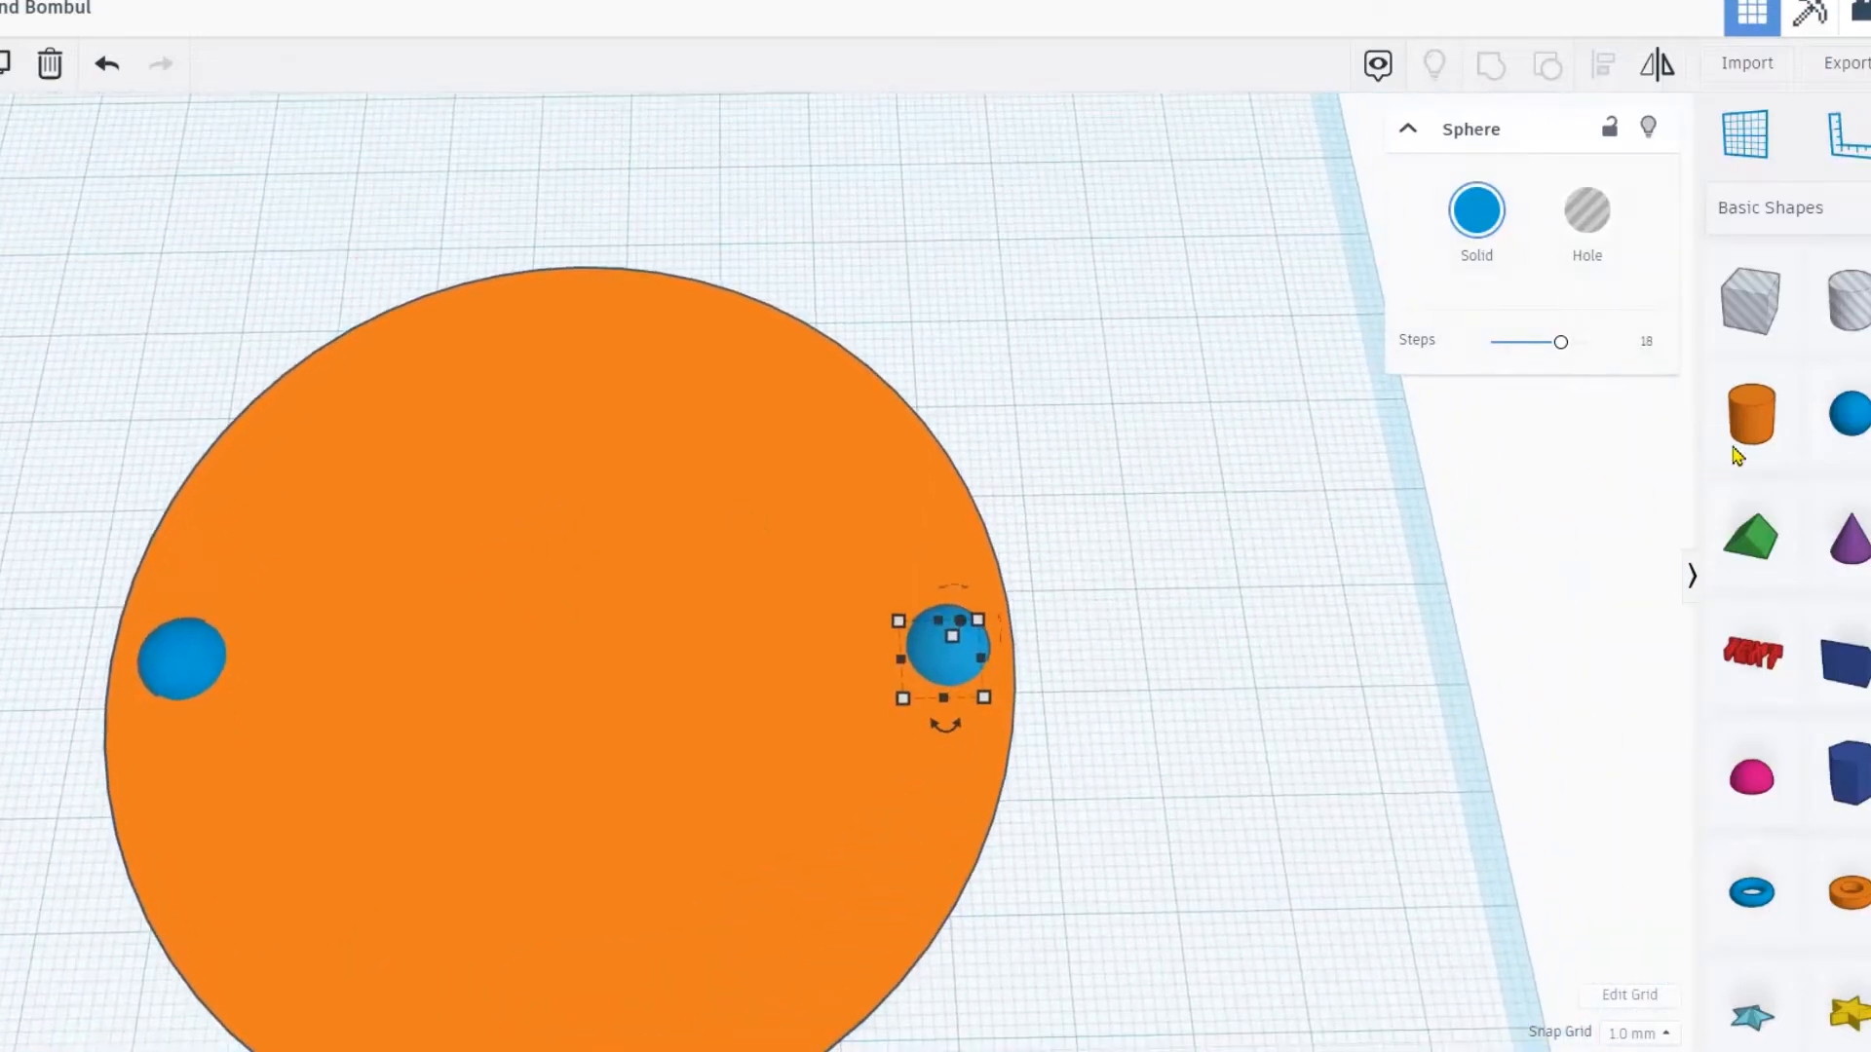
- Add a small box as a spacer between the copied sphere and the disc's rim
{"action": "left_click_drag", "start_coordinate": [1862, 370], "coordinate": [1009, 673]}
{"action": "right_click_drag", "start_coordinate": [1114, 745], "coordinate": [998, 292]}
{"action": "mouse_move", "coordinate": [981, 278]}
{"action": "left_mouse_down"}
{"action": "mouse_move", "coordinate": [972, 387]}
{"action": "mouse_move", "coordinate": [977, 284]}
{"action": "left_mouse_up"}
{"action": "scroll", "coordinate": [972, 367], "scroll_direction": "up", "scroll_amount": 5}
{"action": "right_click_drag", "start_coordinate": [978, 409], "coordinate": [1202, 501]}
{"action": "left_click_drag", "start_coordinate": [1193, 510], "coordinate": [1107, 504]}
- Shift the copied sphere inward from the spacer box and return it to its place
{"action": "left_click", "coordinate": [1023, 417]}
{"action": "key", "text": "shift+Left"}
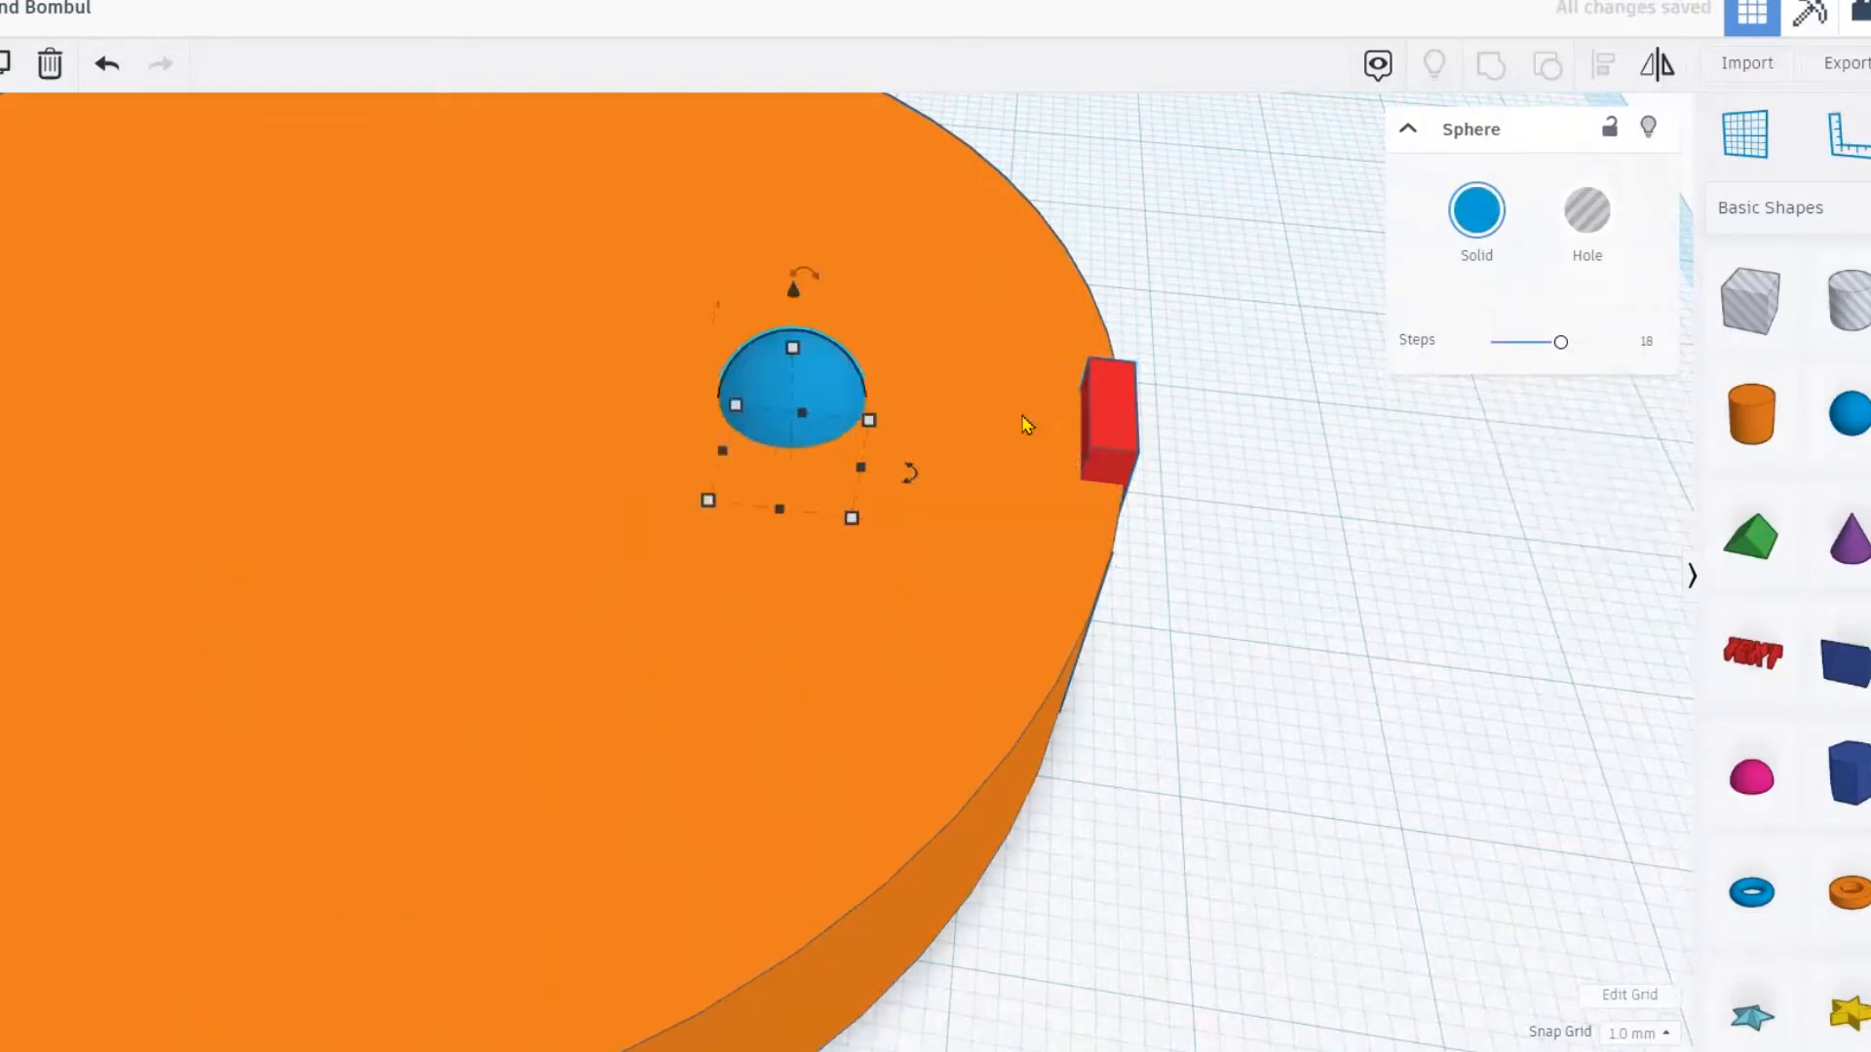
{"action": "key", "text": "shift+Right"}
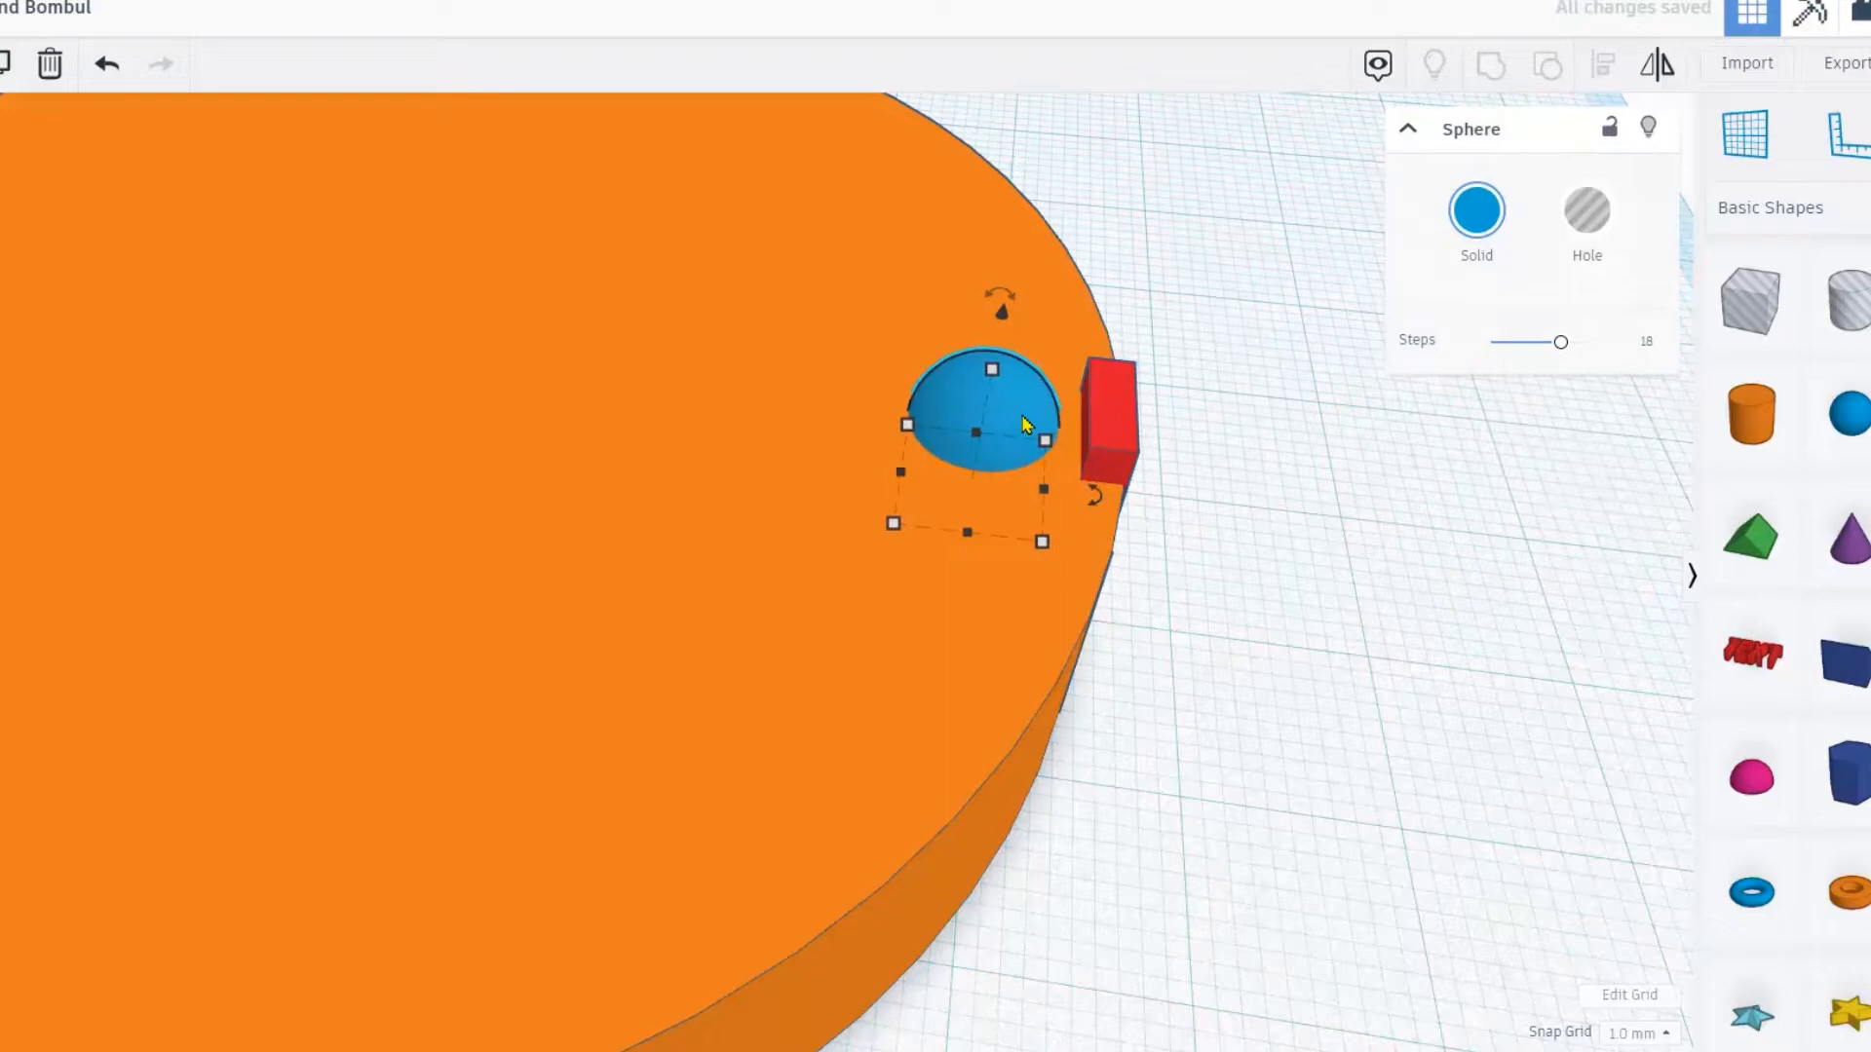
{"action": "right_click_drag", "start_coordinate": [1102, 431], "coordinate": [1163, 523]}
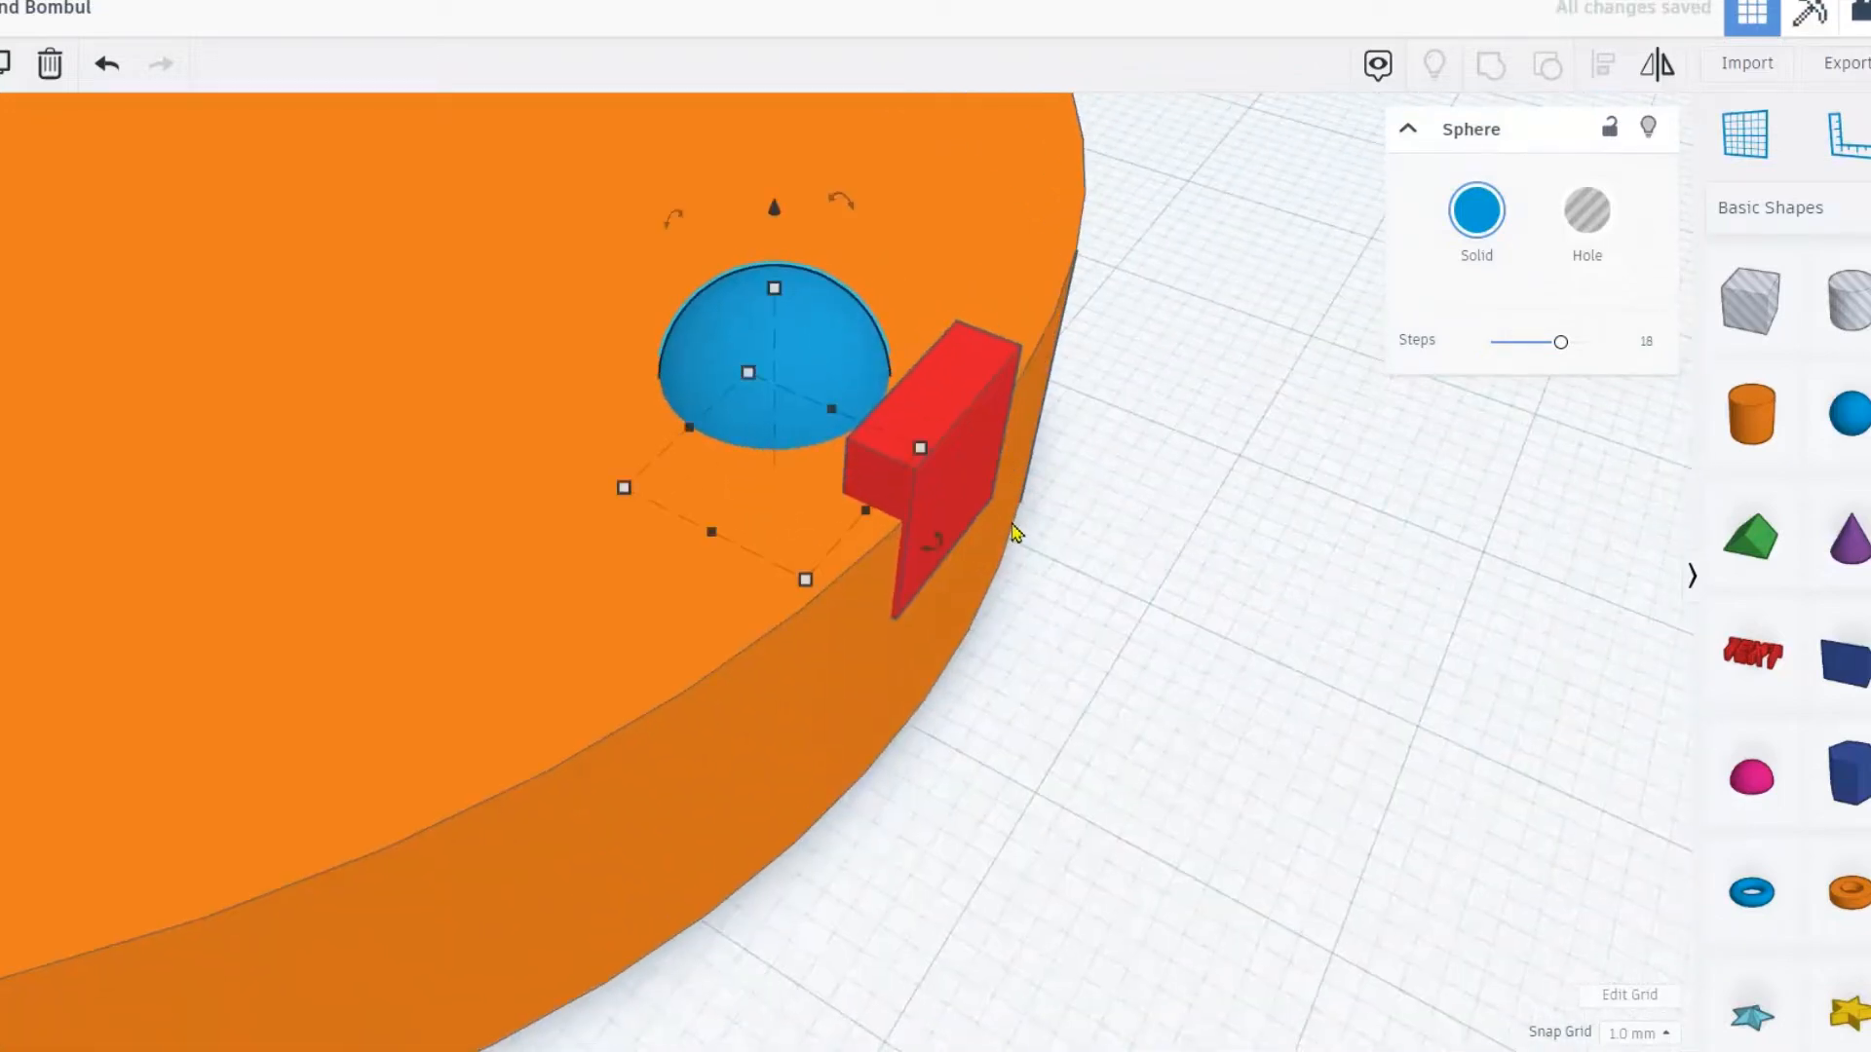
- Move the spacer box across the disc into the gap between the original sphere and the nearby rim
{"action": "left_click", "coordinate": [888, 500]}
{"action": "right_click_drag", "start_coordinate": [889, 534], "coordinate": [827, 578]}
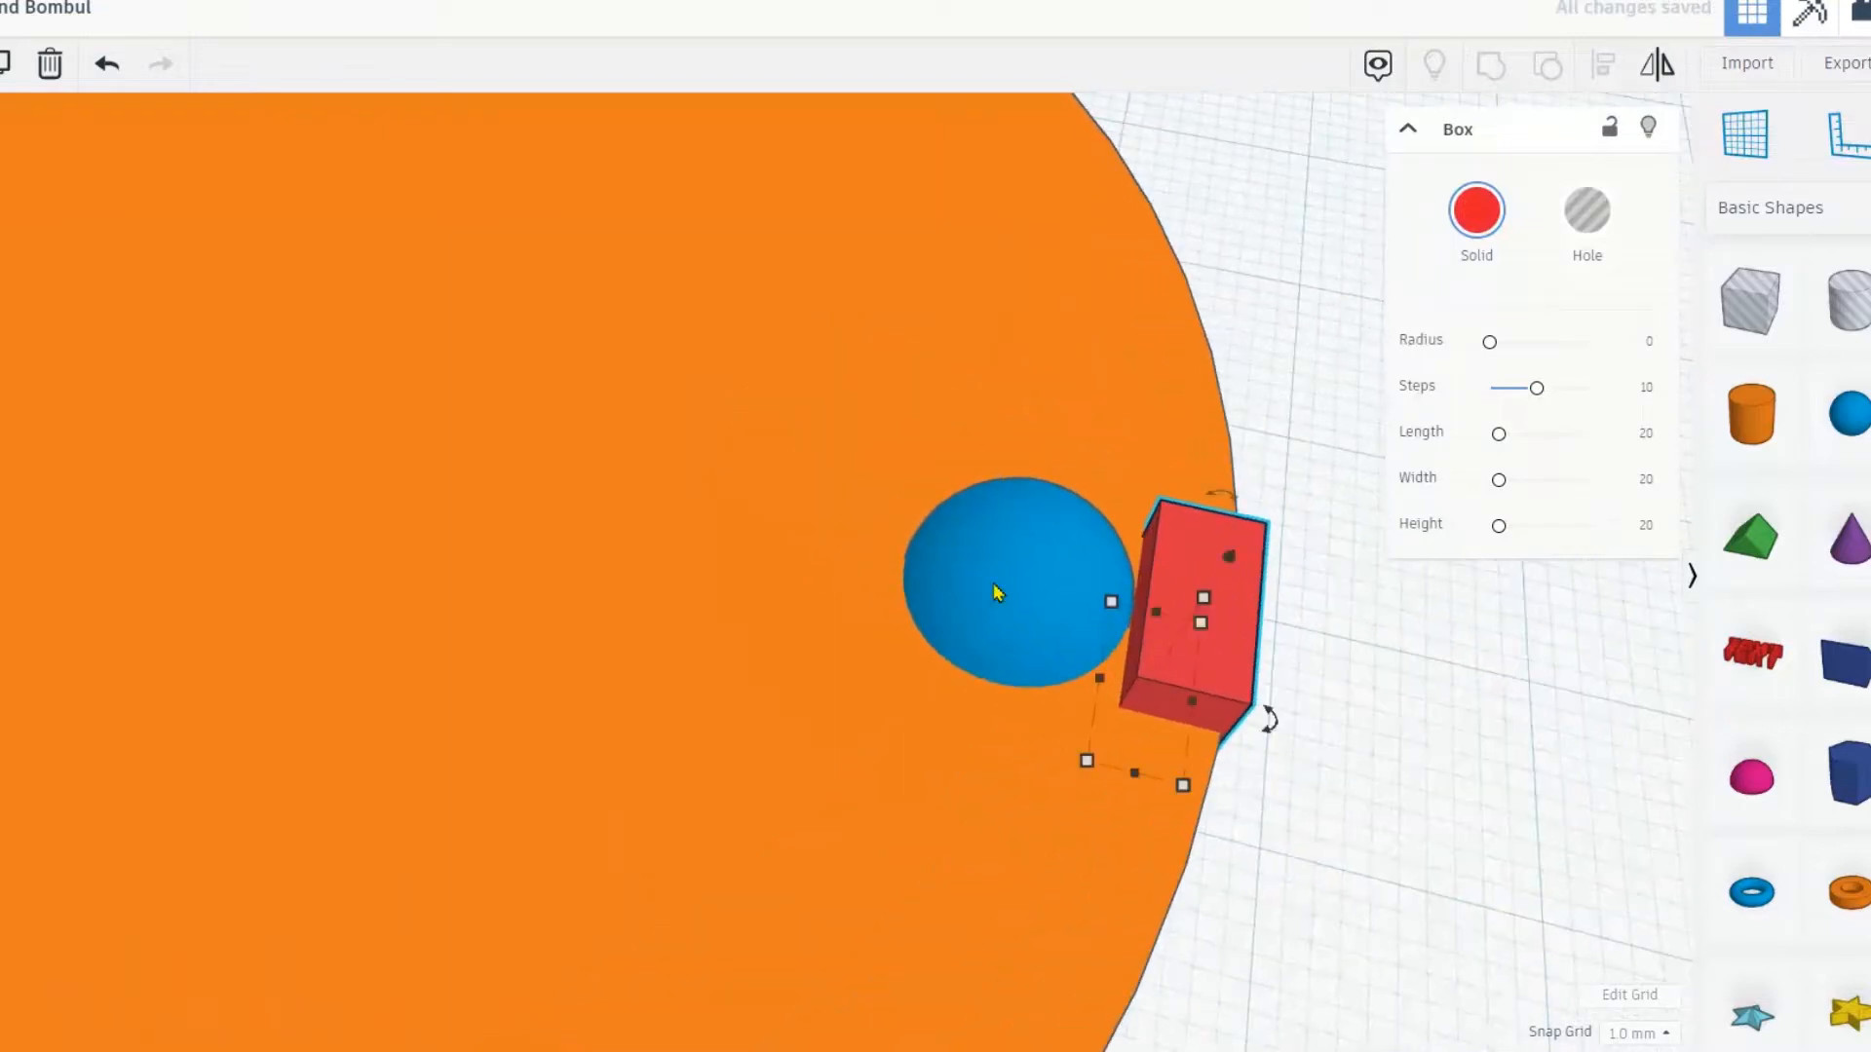
{"action": "scroll", "coordinate": [994, 593], "scroll_direction": "down", "scroll_amount": 5}
{"action": "mouse_move", "coordinate": [1110, 692]}
{"action": "right_mouse_down"}
{"action": "mouse_move", "coordinate": [1161, 769]}
{"action": "mouse_move", "coordinate": [1107, 659]}
{"action": "right_mouse_up"}
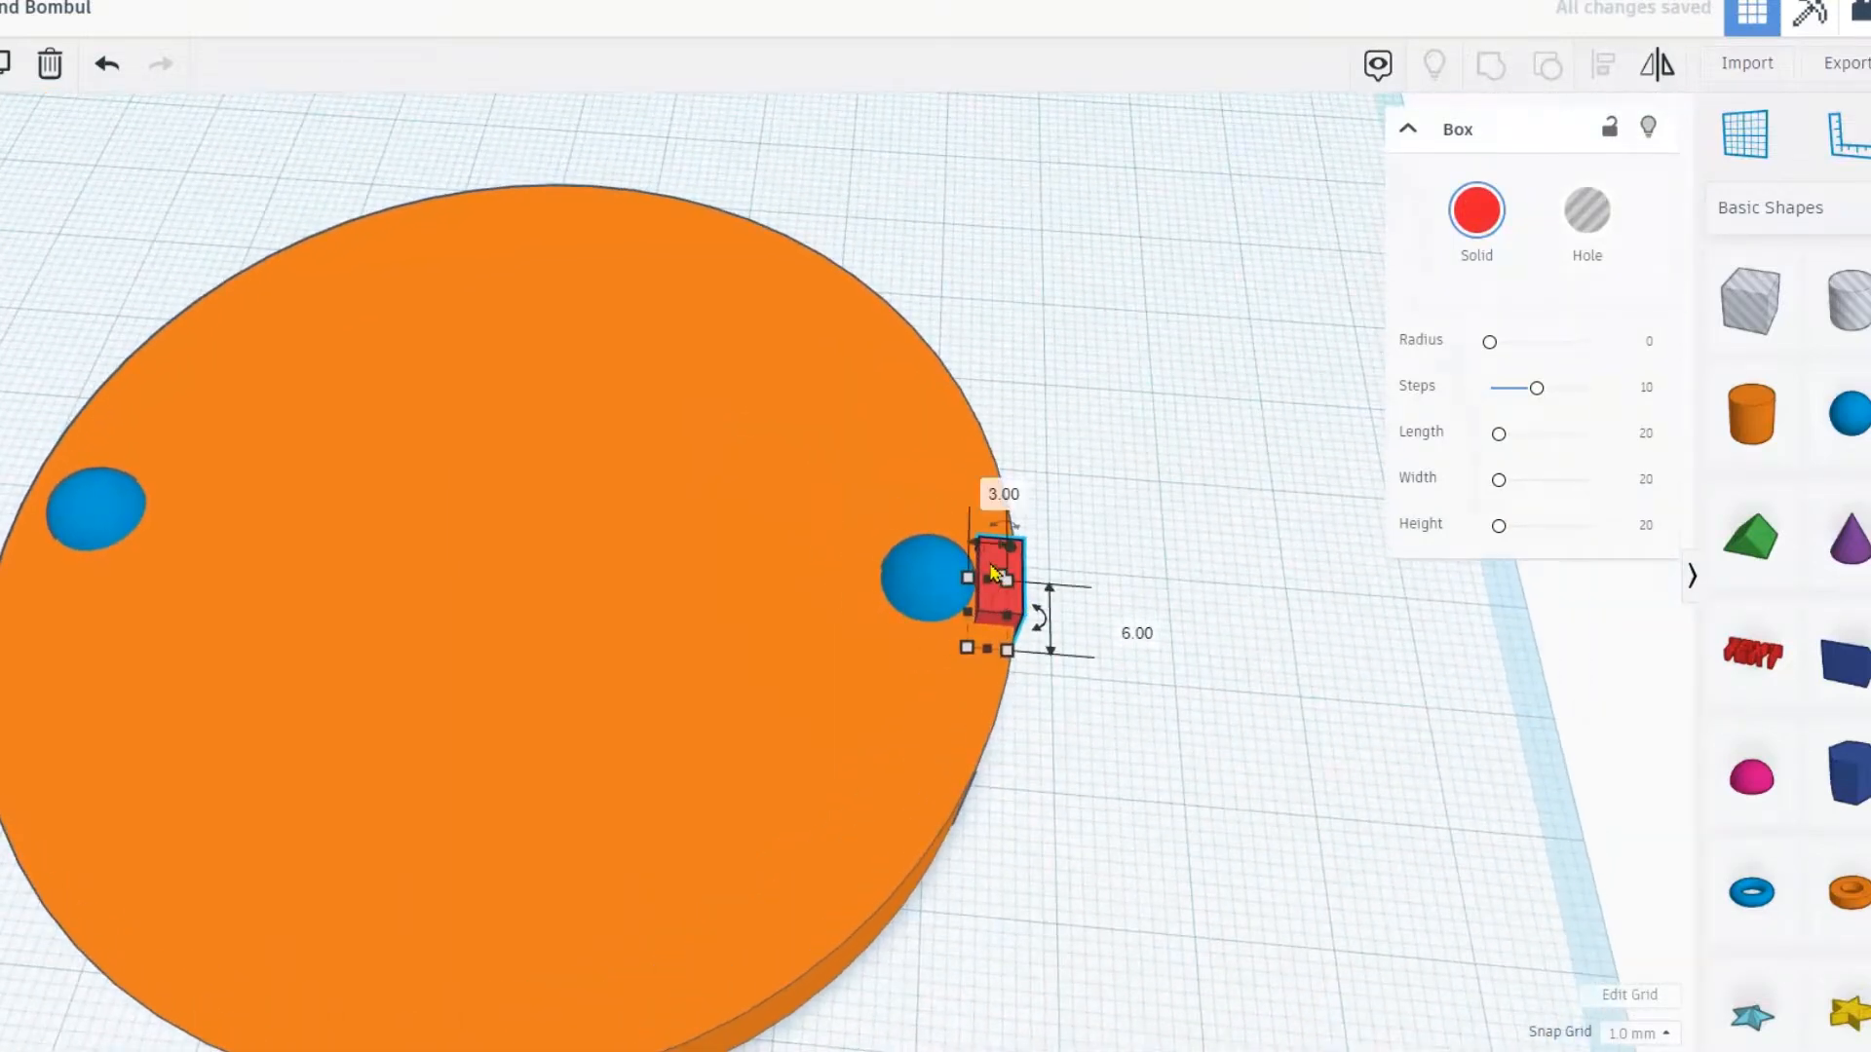
{"action": "left_click_drag", "start_coordinate": [994, 573], "coordinate": [20, 477]}
{"action": "scroll", "coordinate": [38, 447], "scroll_direction": "up", "scroll_amount": 10}
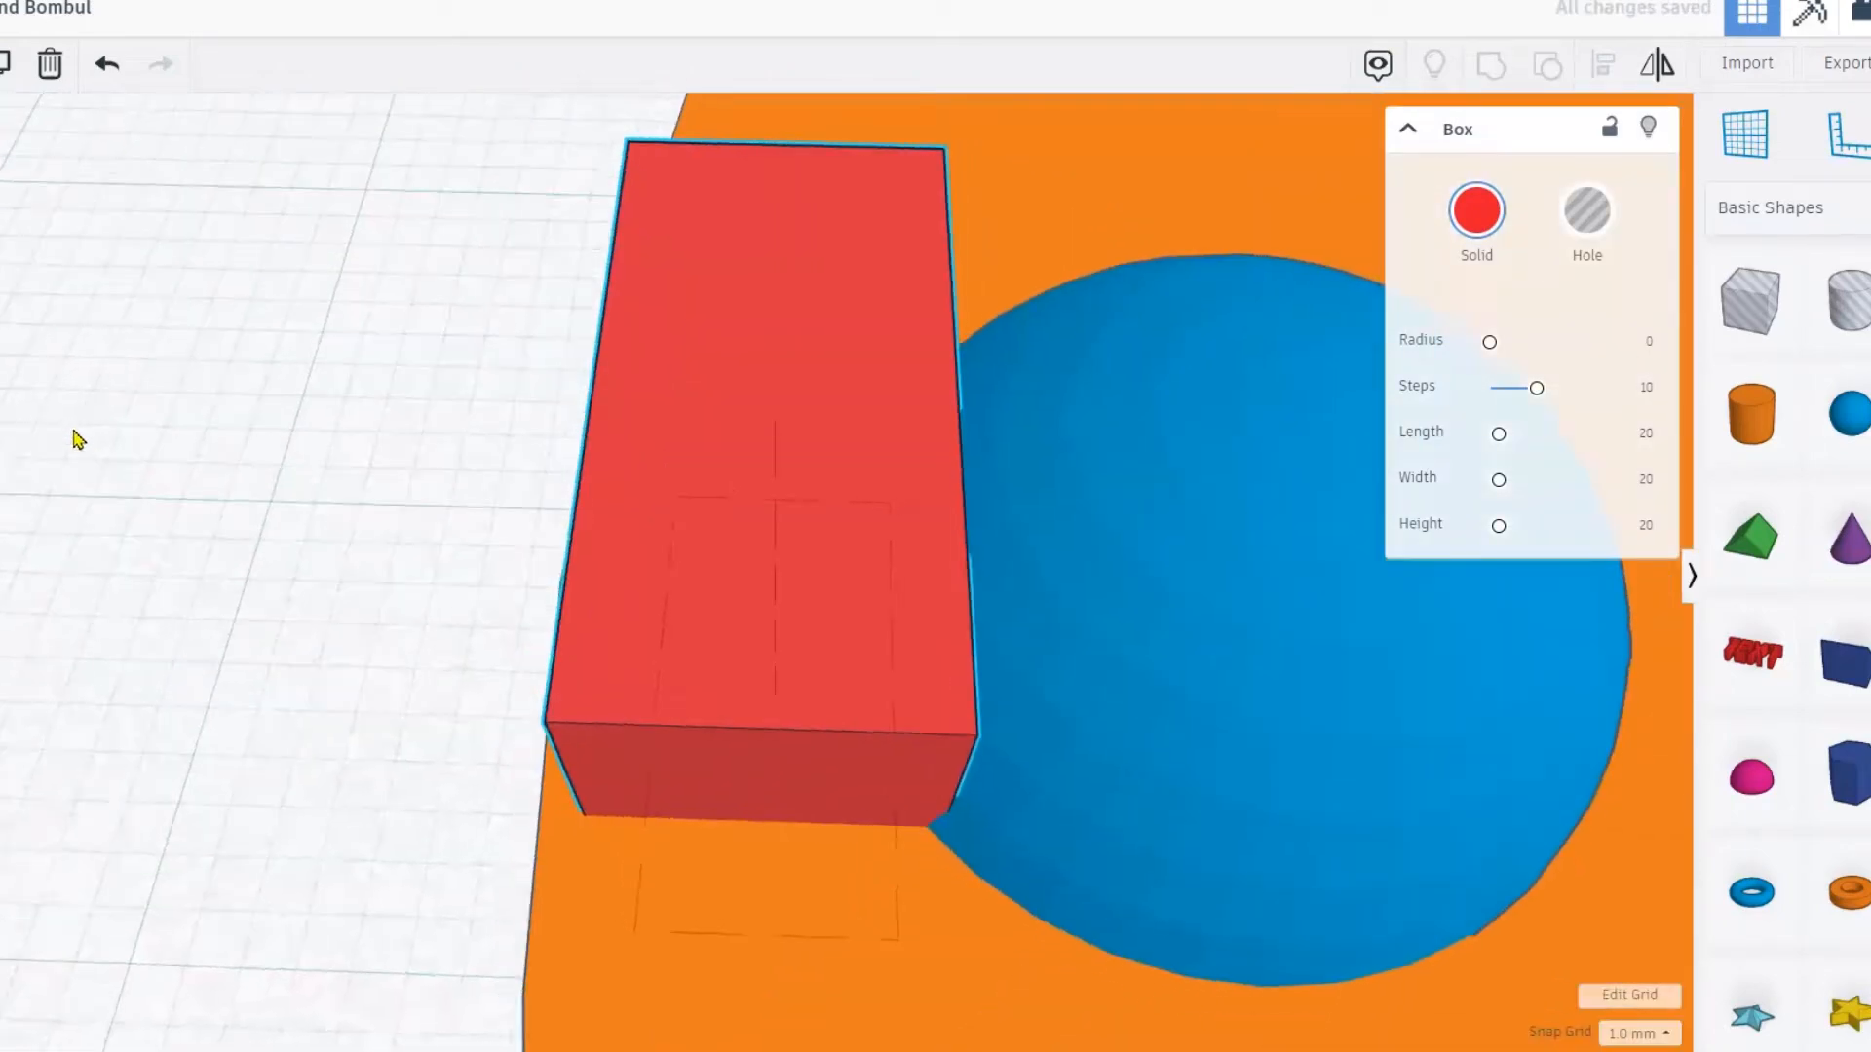
{"action": "right_click_drag", "start_coordinate": [718, 568], "coordinate": [815, 574]}
{"action": "scroll", "coordinate": [840, 597], "scroll_direction": "down", "scroll_amount": 2}
{"action": "right_click_drag", "start_coordinate": [726, 634], "coordinate": [591, 637]}
- With the snap grid off, nudge the original sphere inward in small increments until it just clears the spacer box
{"action": "left_click", "coordinate": [980, 634]}
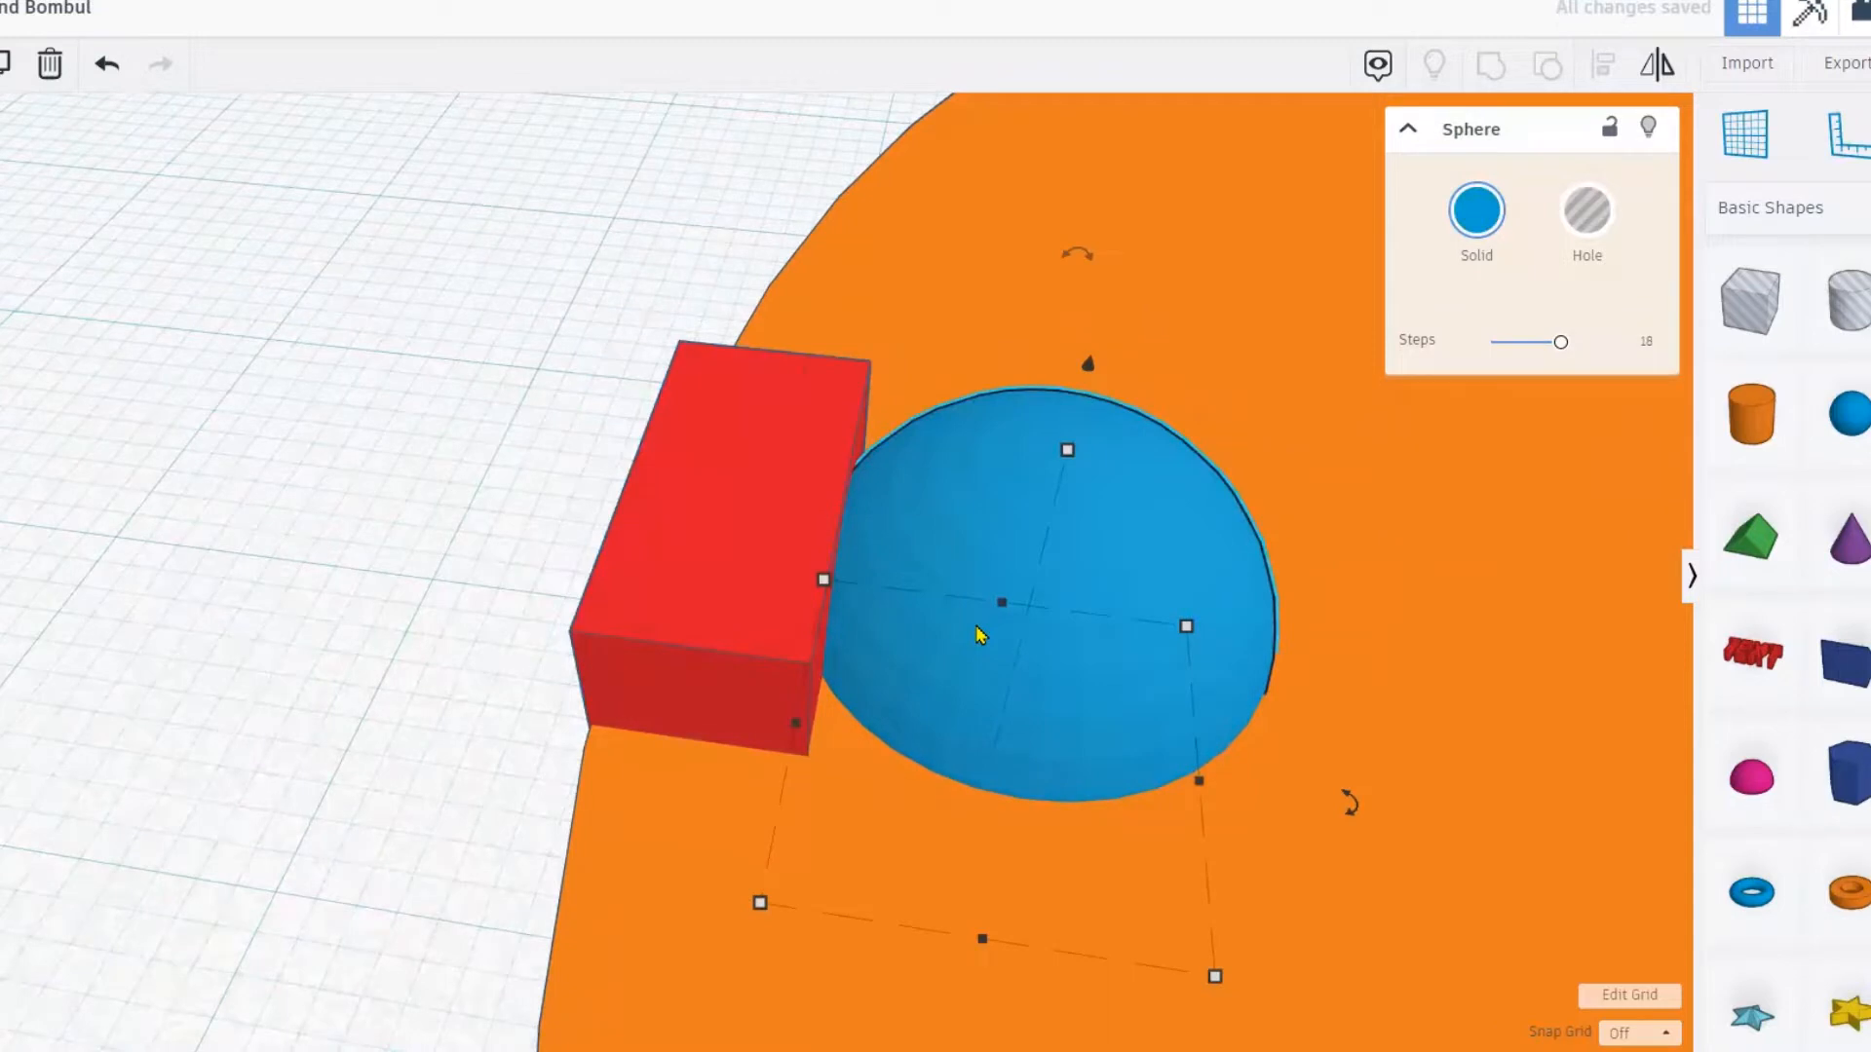
{"action": "key", "text": "Right"}
{"action": "key", "text": "Right"}
{"action": "key", "text": "Right"}
{"action": "key", "text": "Right"}
{"action": "key", "text": "Right"}
{"action": "key", "text": "Right"}
{"action": "key", "text": "Right"}
{"action": "key", "text": "Right"}
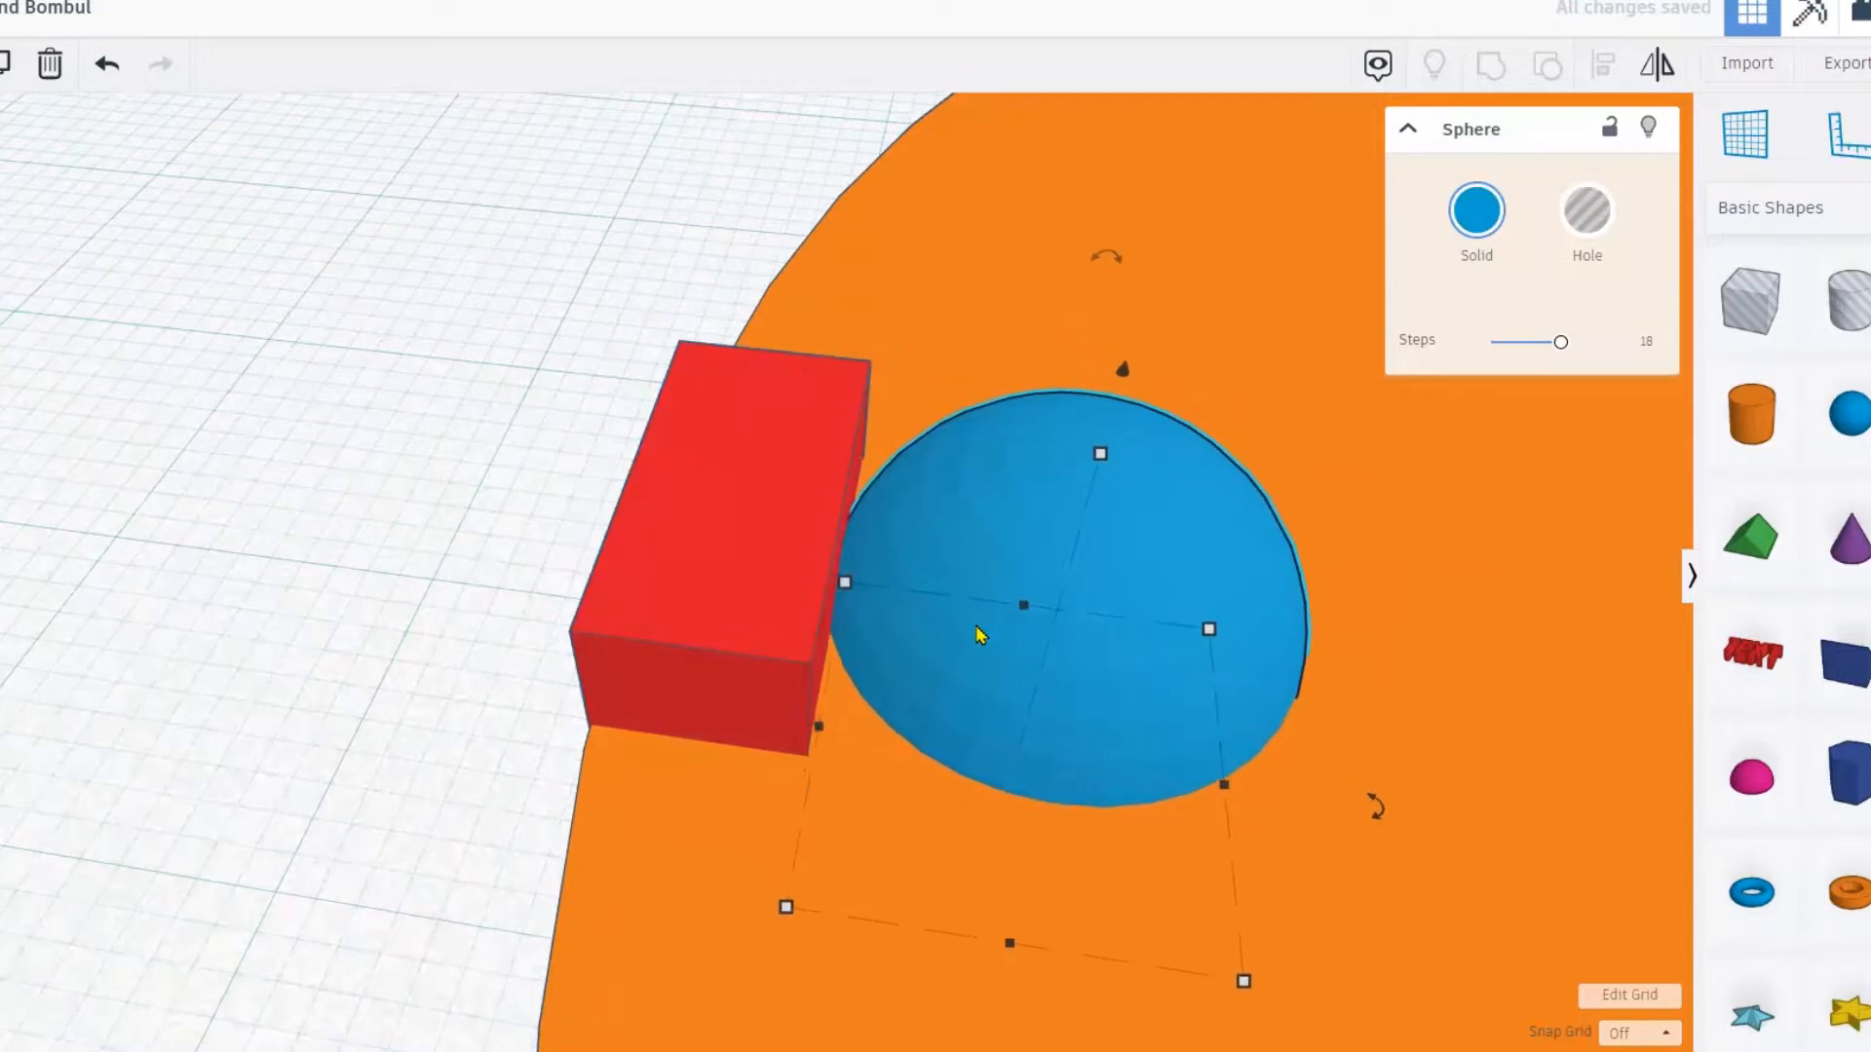
- Delete the spacer box from the disc
{"action": "left_click", "coordinate": [794, 573]}
{"action": "key", "text": "Delete"}
{"action": "scroll", "coordinate": [711, 584], "scroll_direction": "down", "scroll_amount": 3}
{"action": "scroll", "coordinate": [936, 660], "scroll_direction": "down", "scroll_amount": 5}
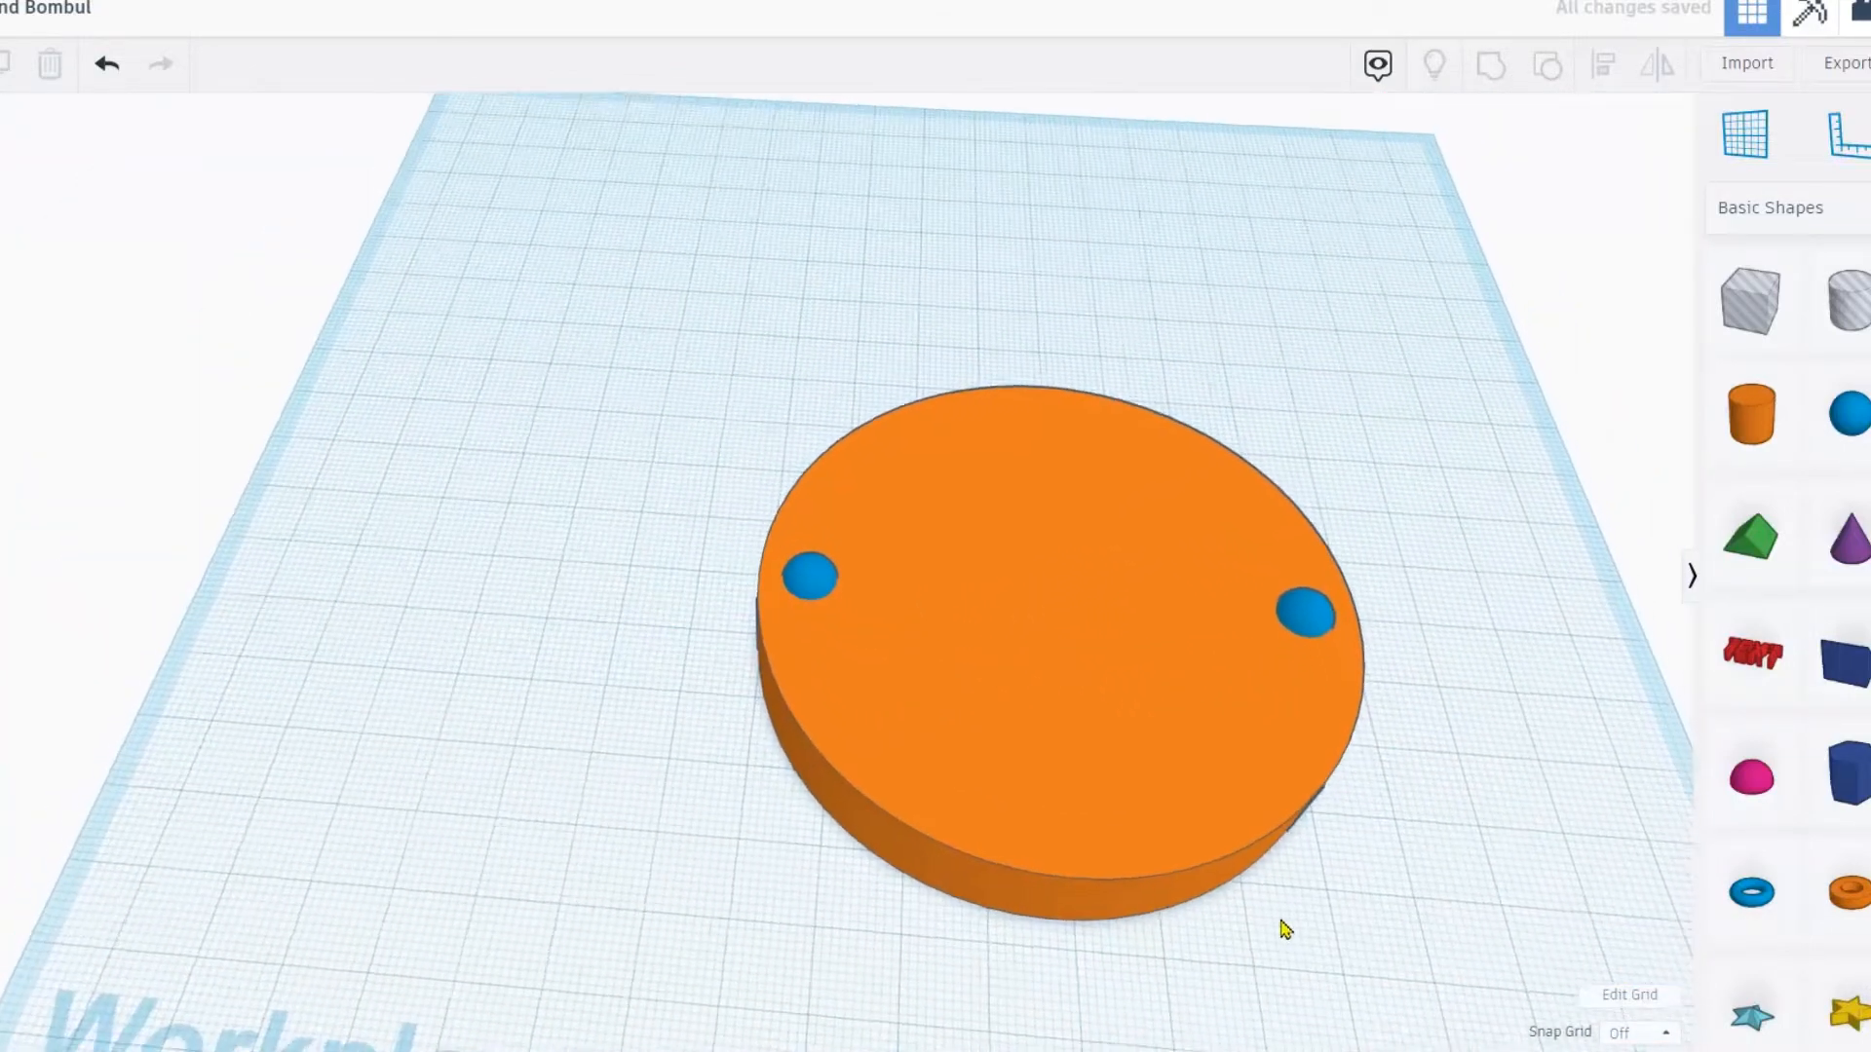
- Duplicate both spheres together in place and colour the copies green
{"action": "left_click", "coordinate": [814, 594]}
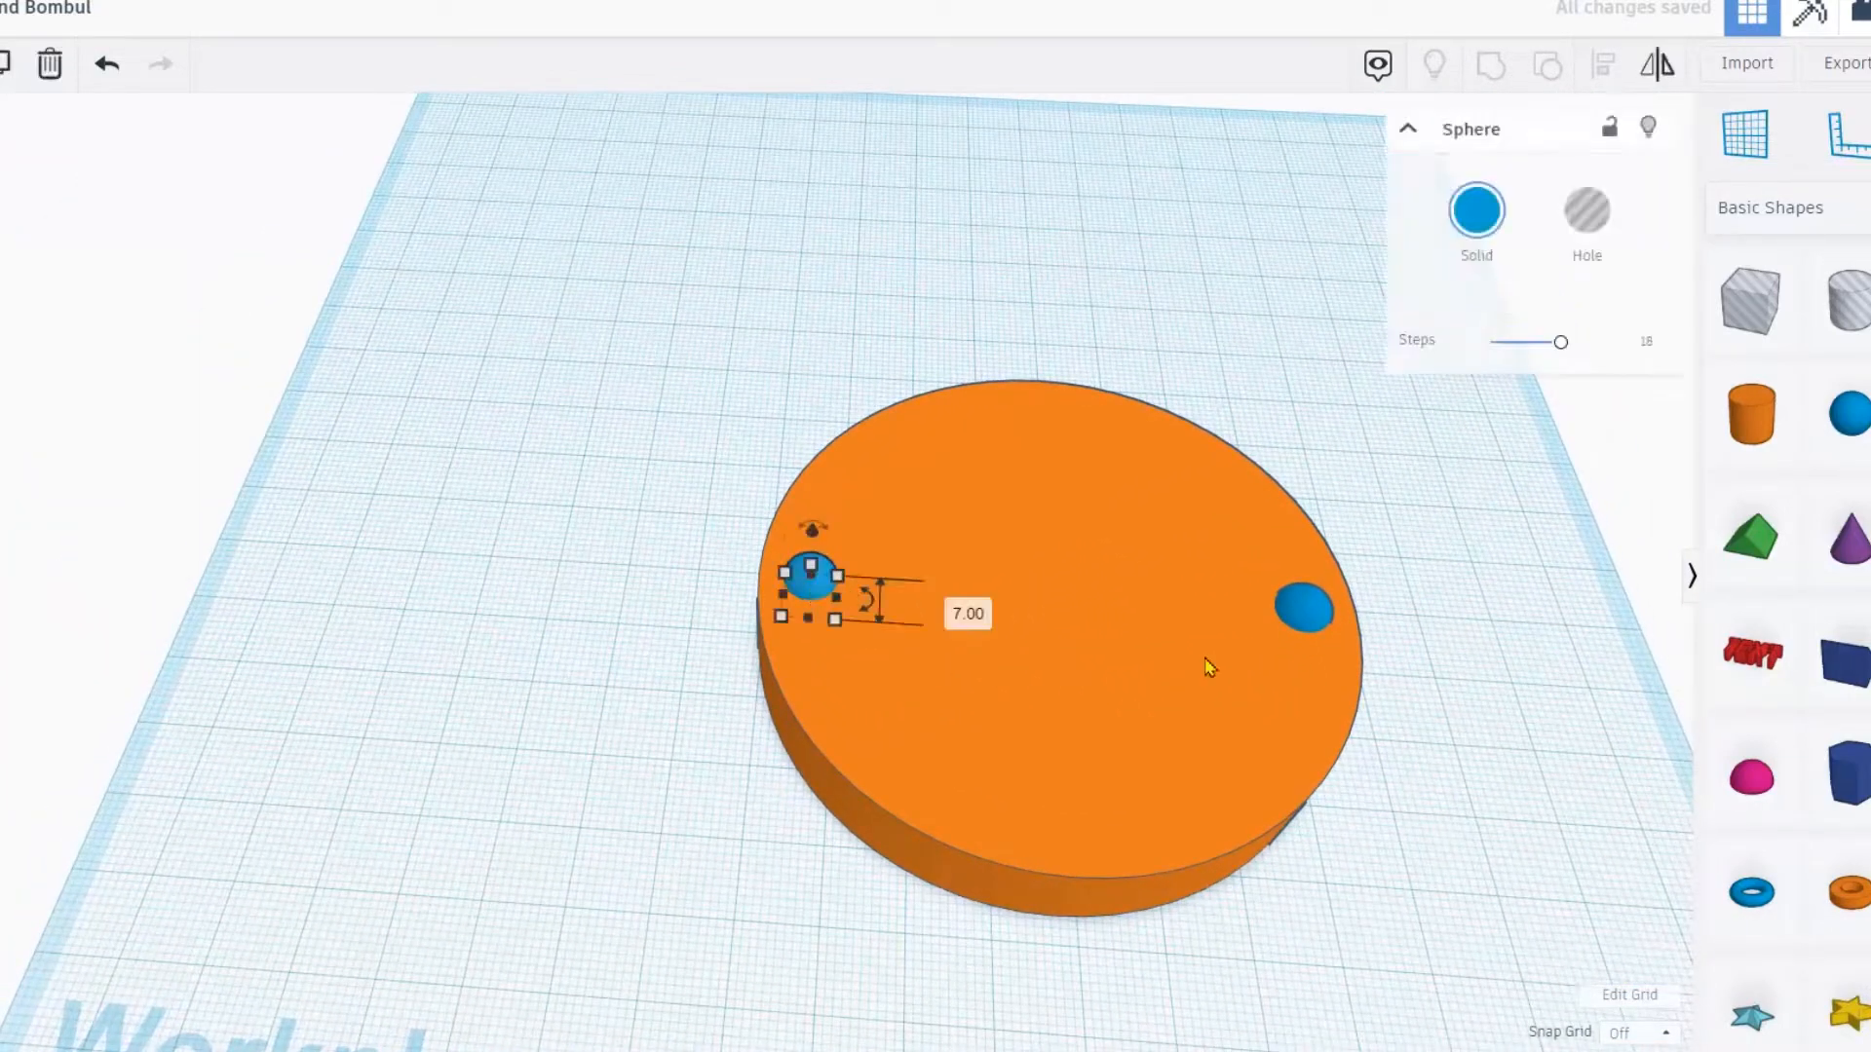
{"action": "left_click", "coordinate": [1303, 614], "text": "shift"}
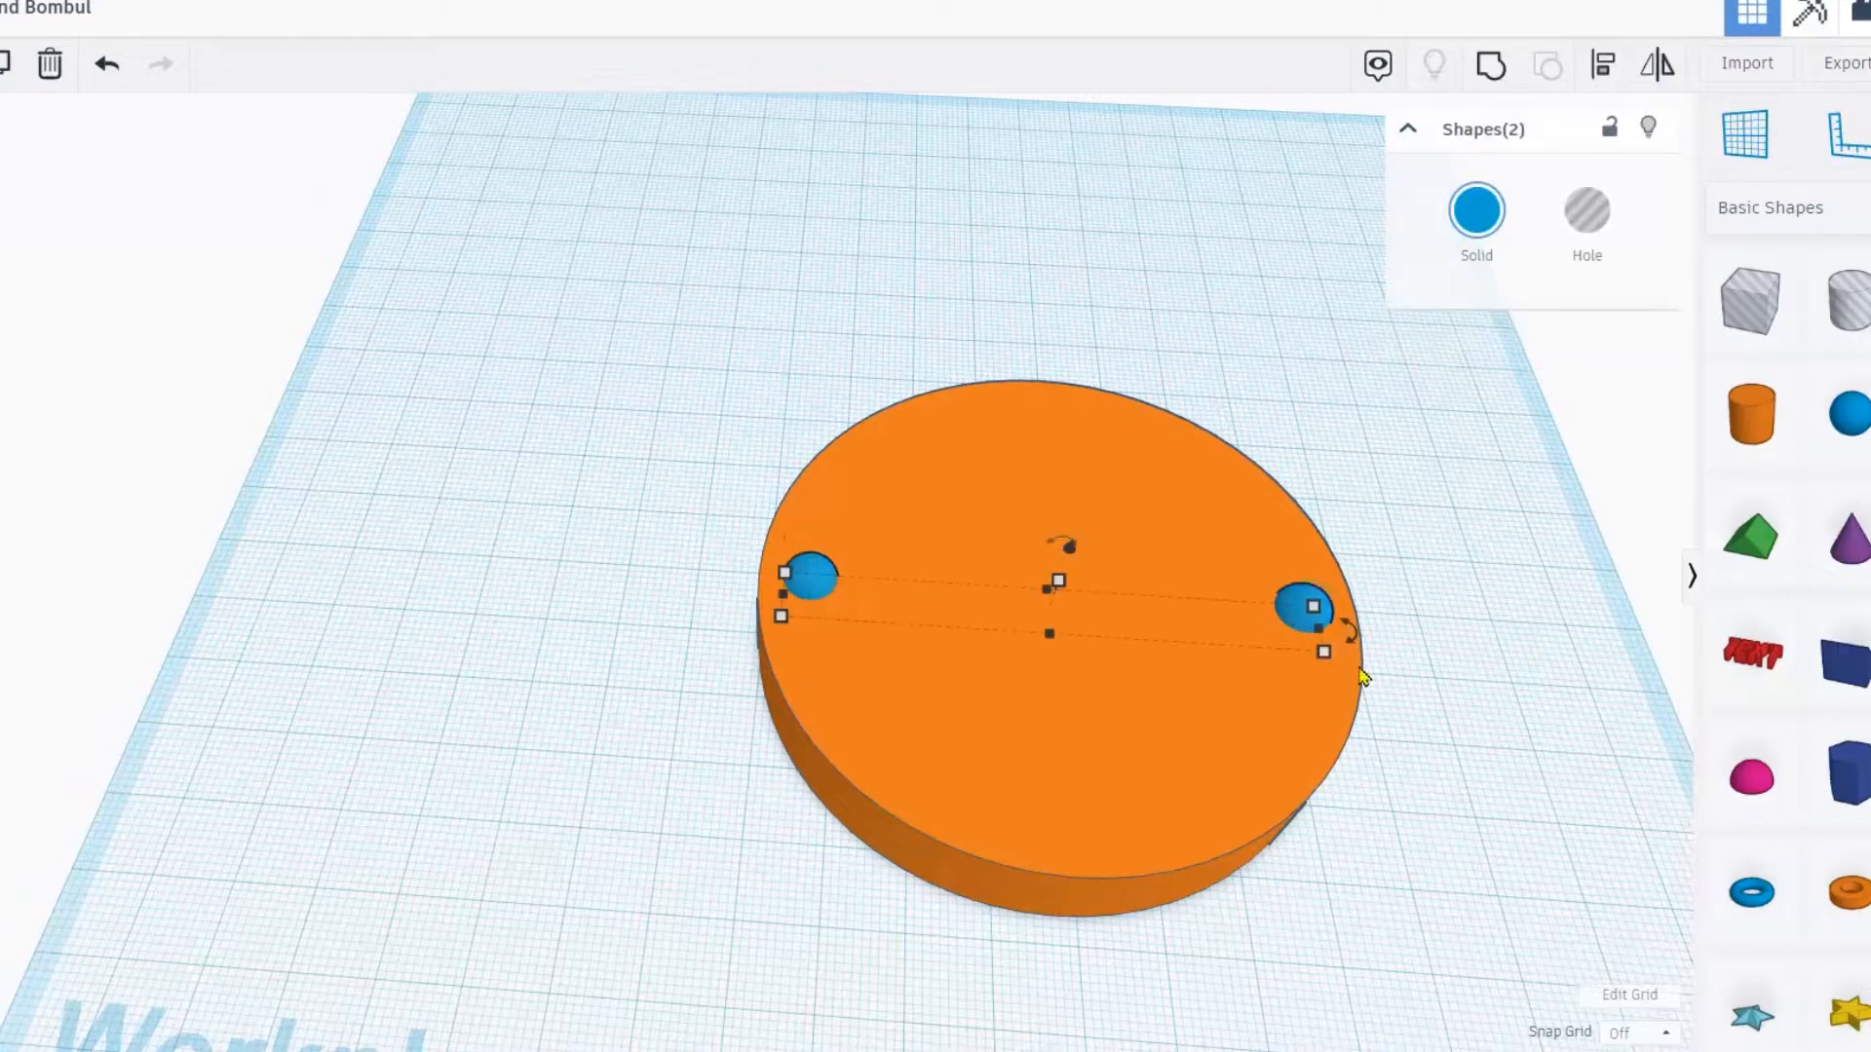
{"action": "right_click_drag", "start_coordinate": [1422, 725], "coordinate": [1033, 794]}
{"action": "middle_click_drag", "start_coordinate": [1098, 485], "coordinate": [1060, 244]}
{"action": "right_click_drag", "start_coordinate": [1379, 733], "coordinate": [805, 574]}
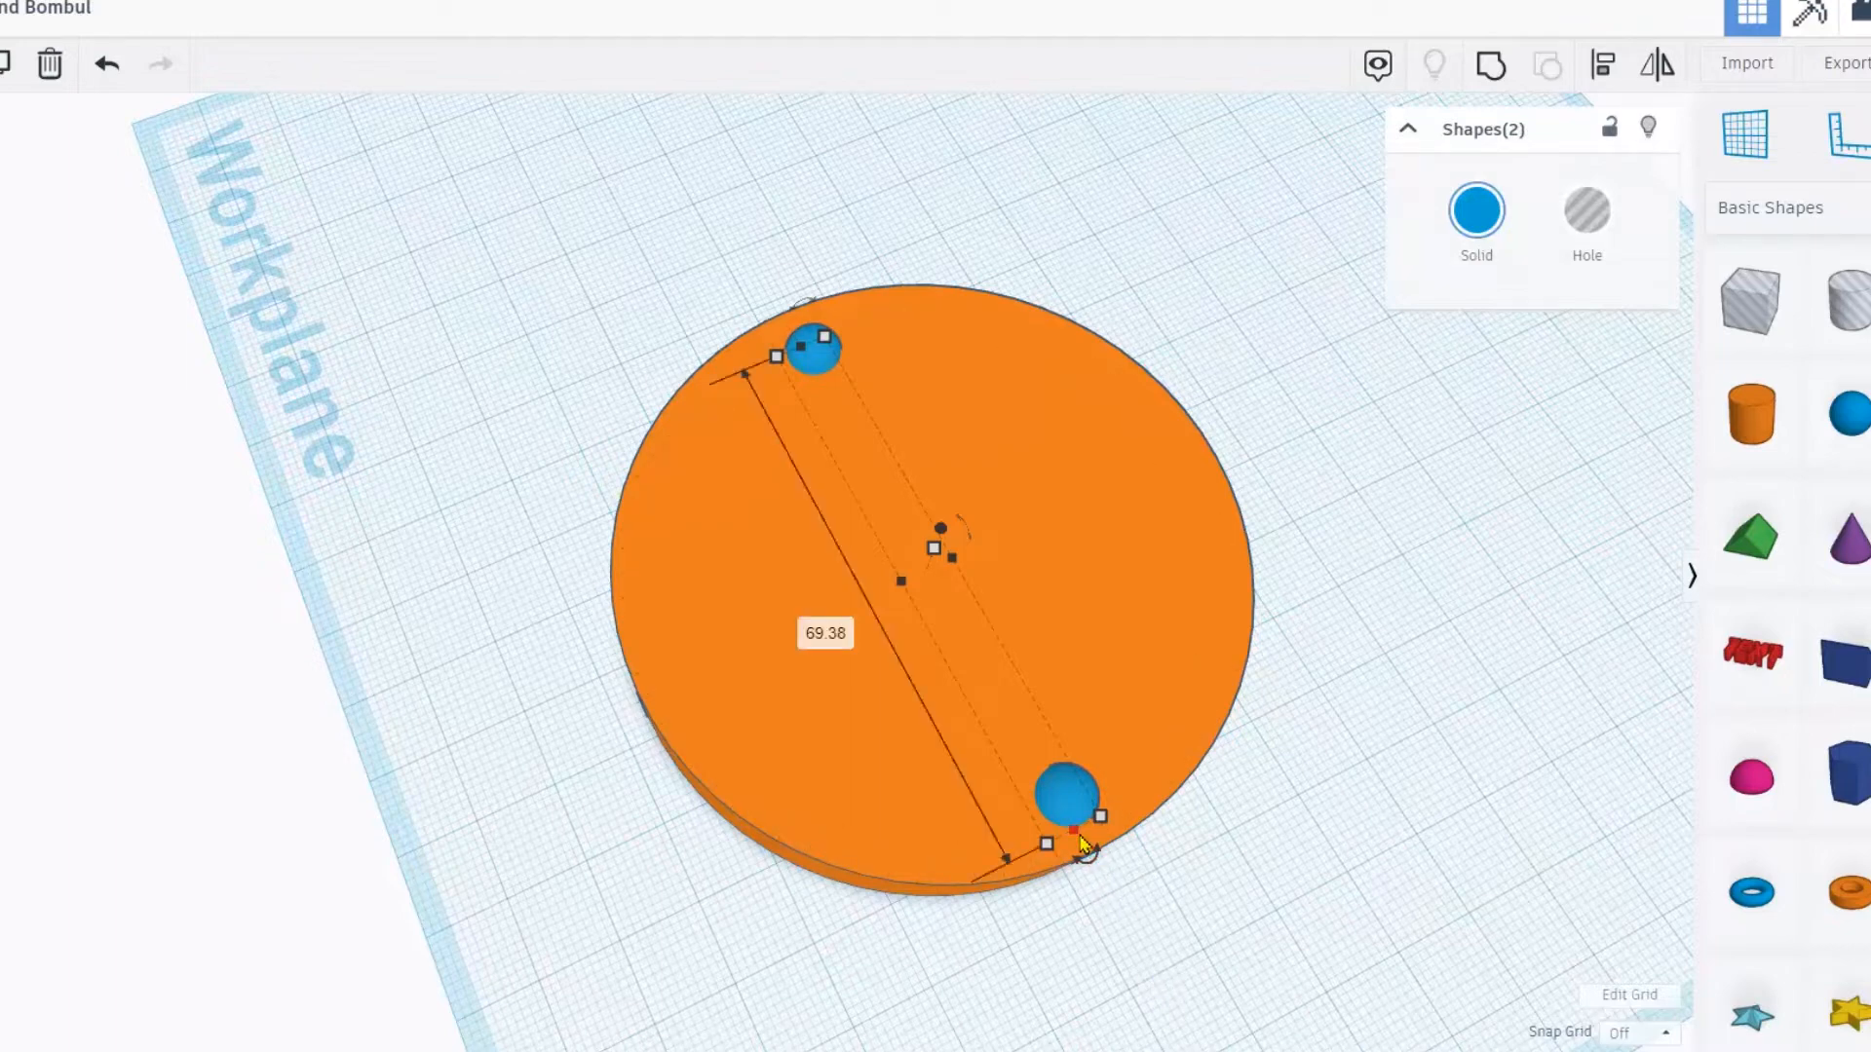
{"action": "scroll", "coordinate": [1084, 845], "scroll_direction": "down", "scroll_amount": 3}
{"action": "left_click", "coordinate": [1473, 234]}
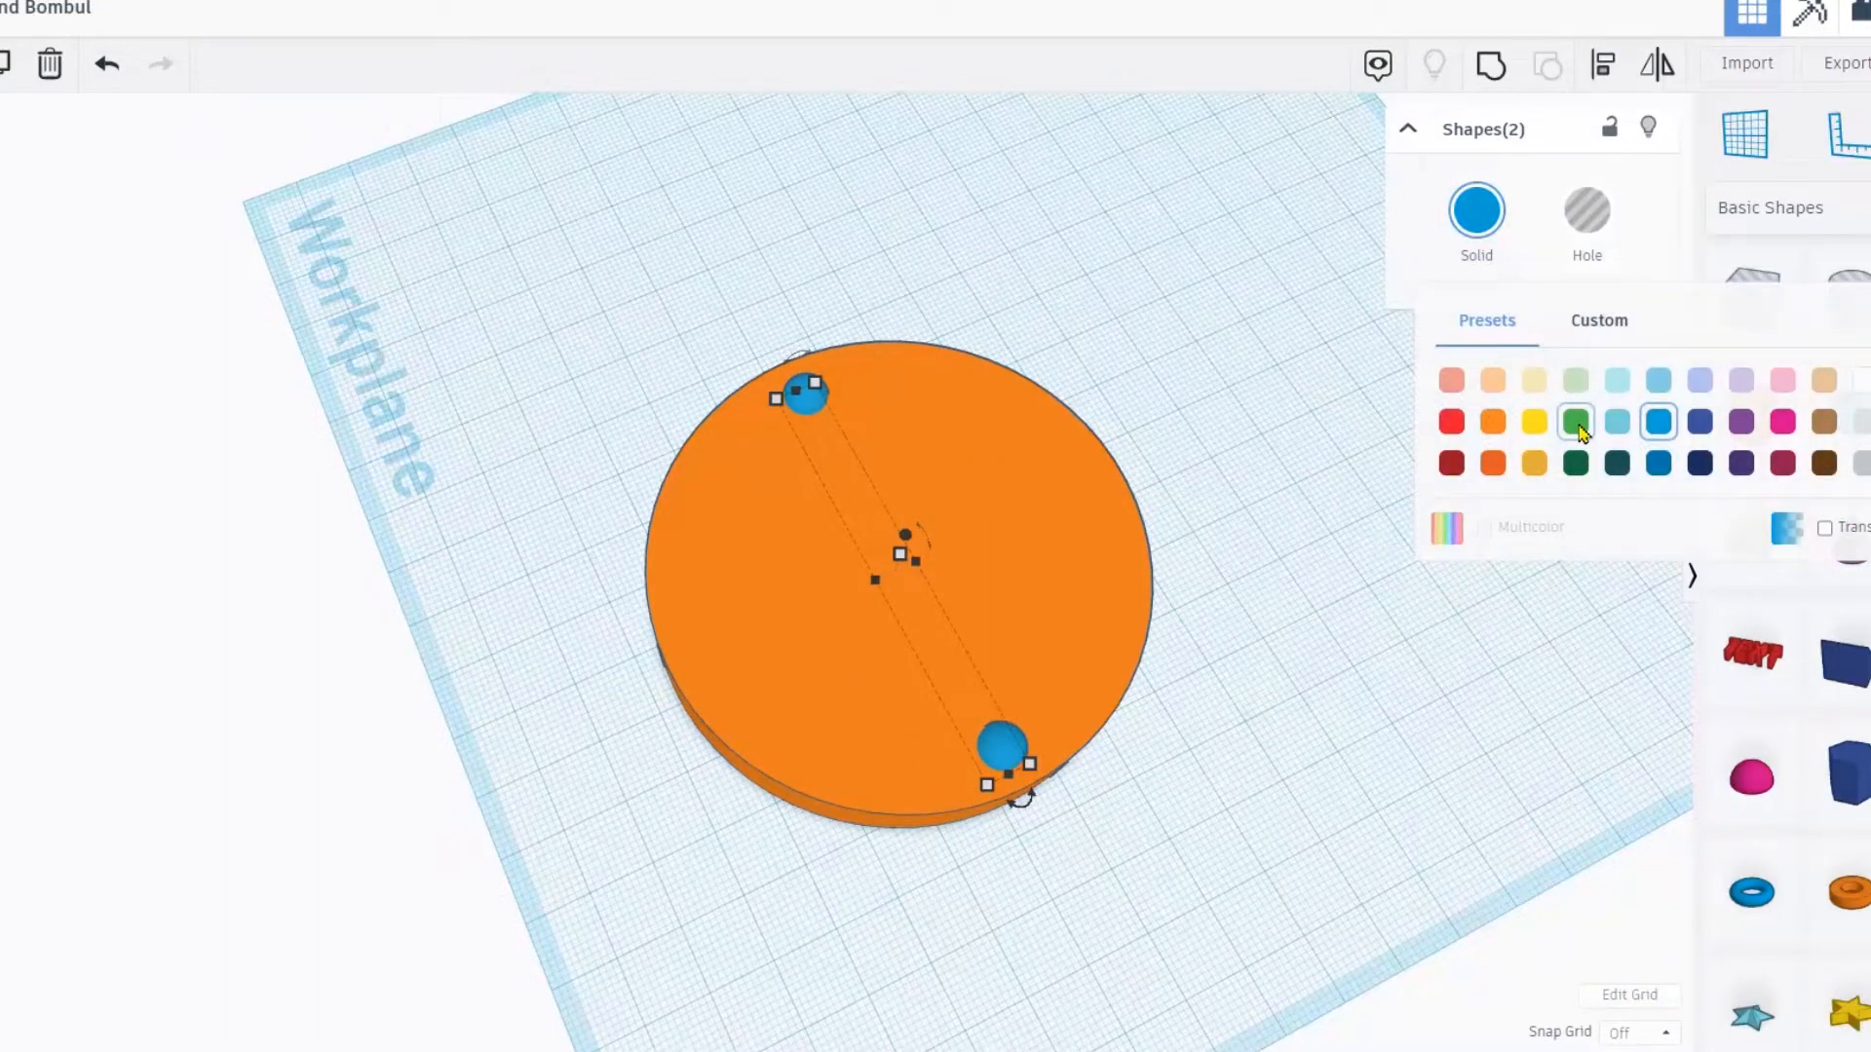
{"action": "left_click", "coordinate": [1576, 422]}
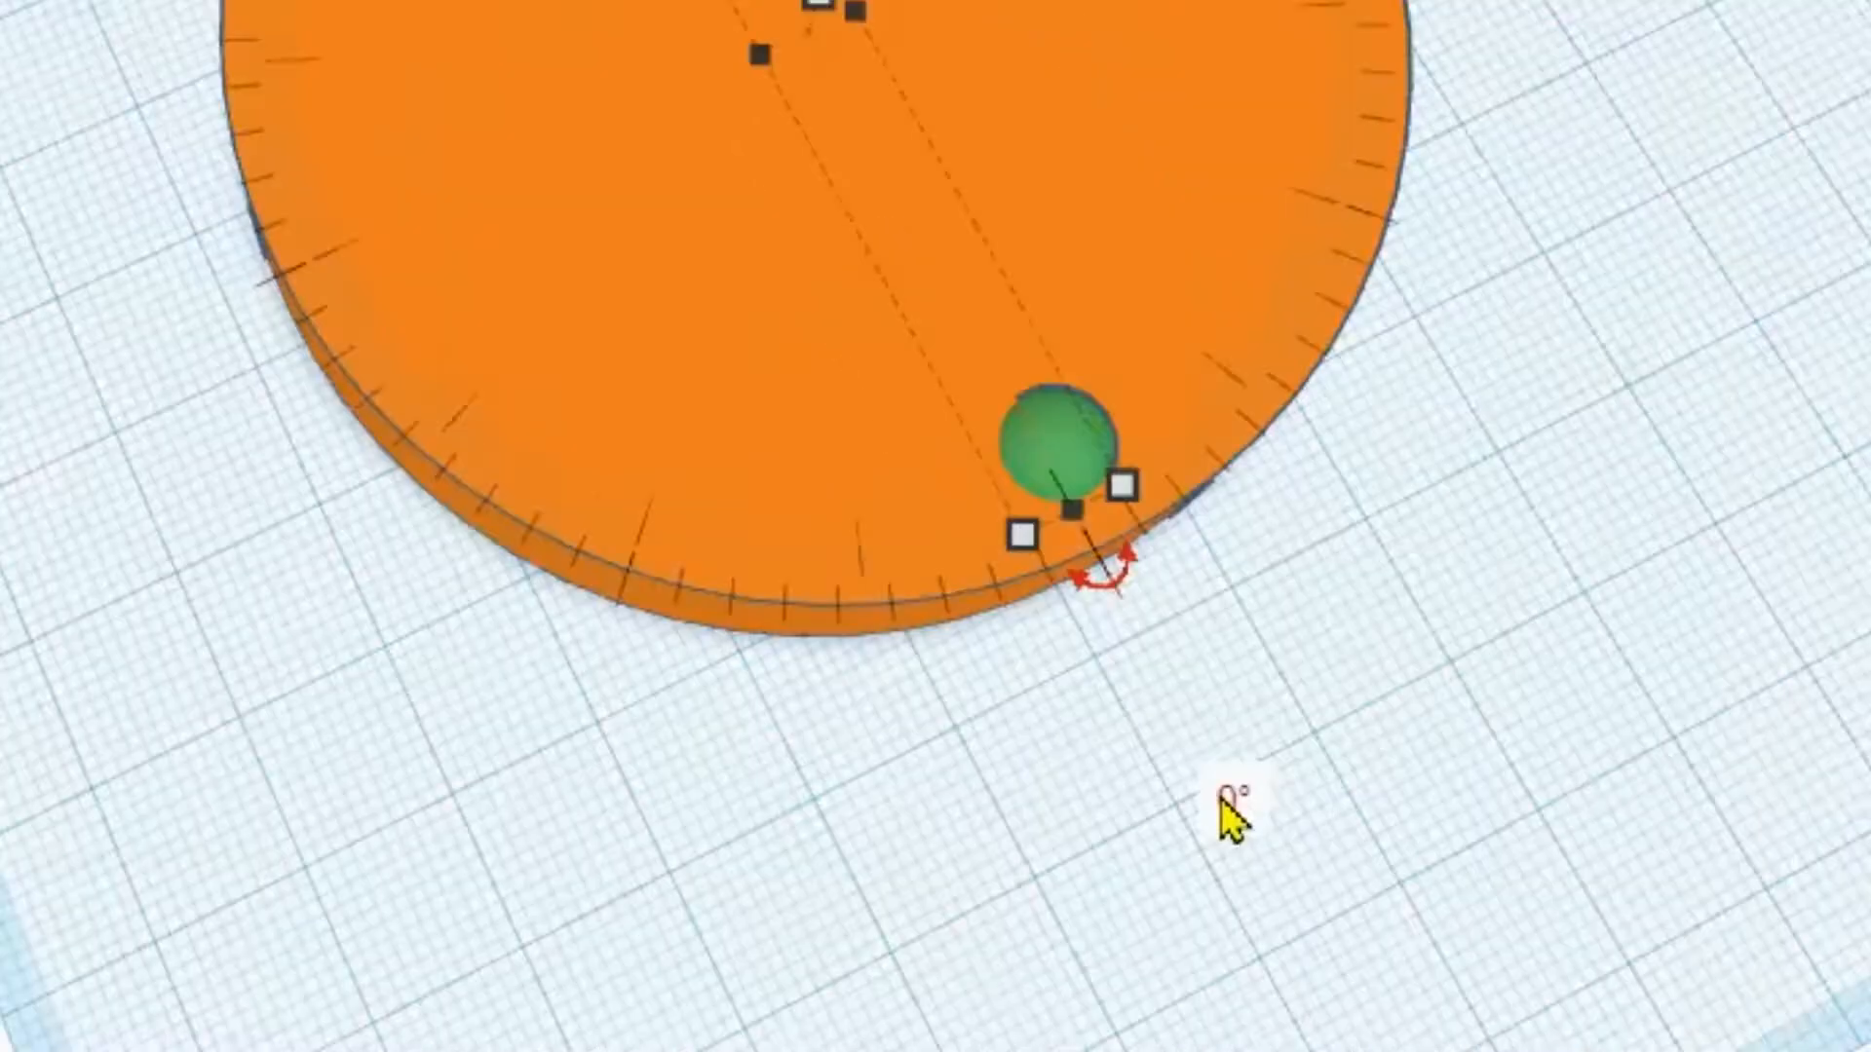
- Rotate the green pair of spheres by 30° around the disc's centre
{"action": "left_click", "coordinate": [1073, 893]}
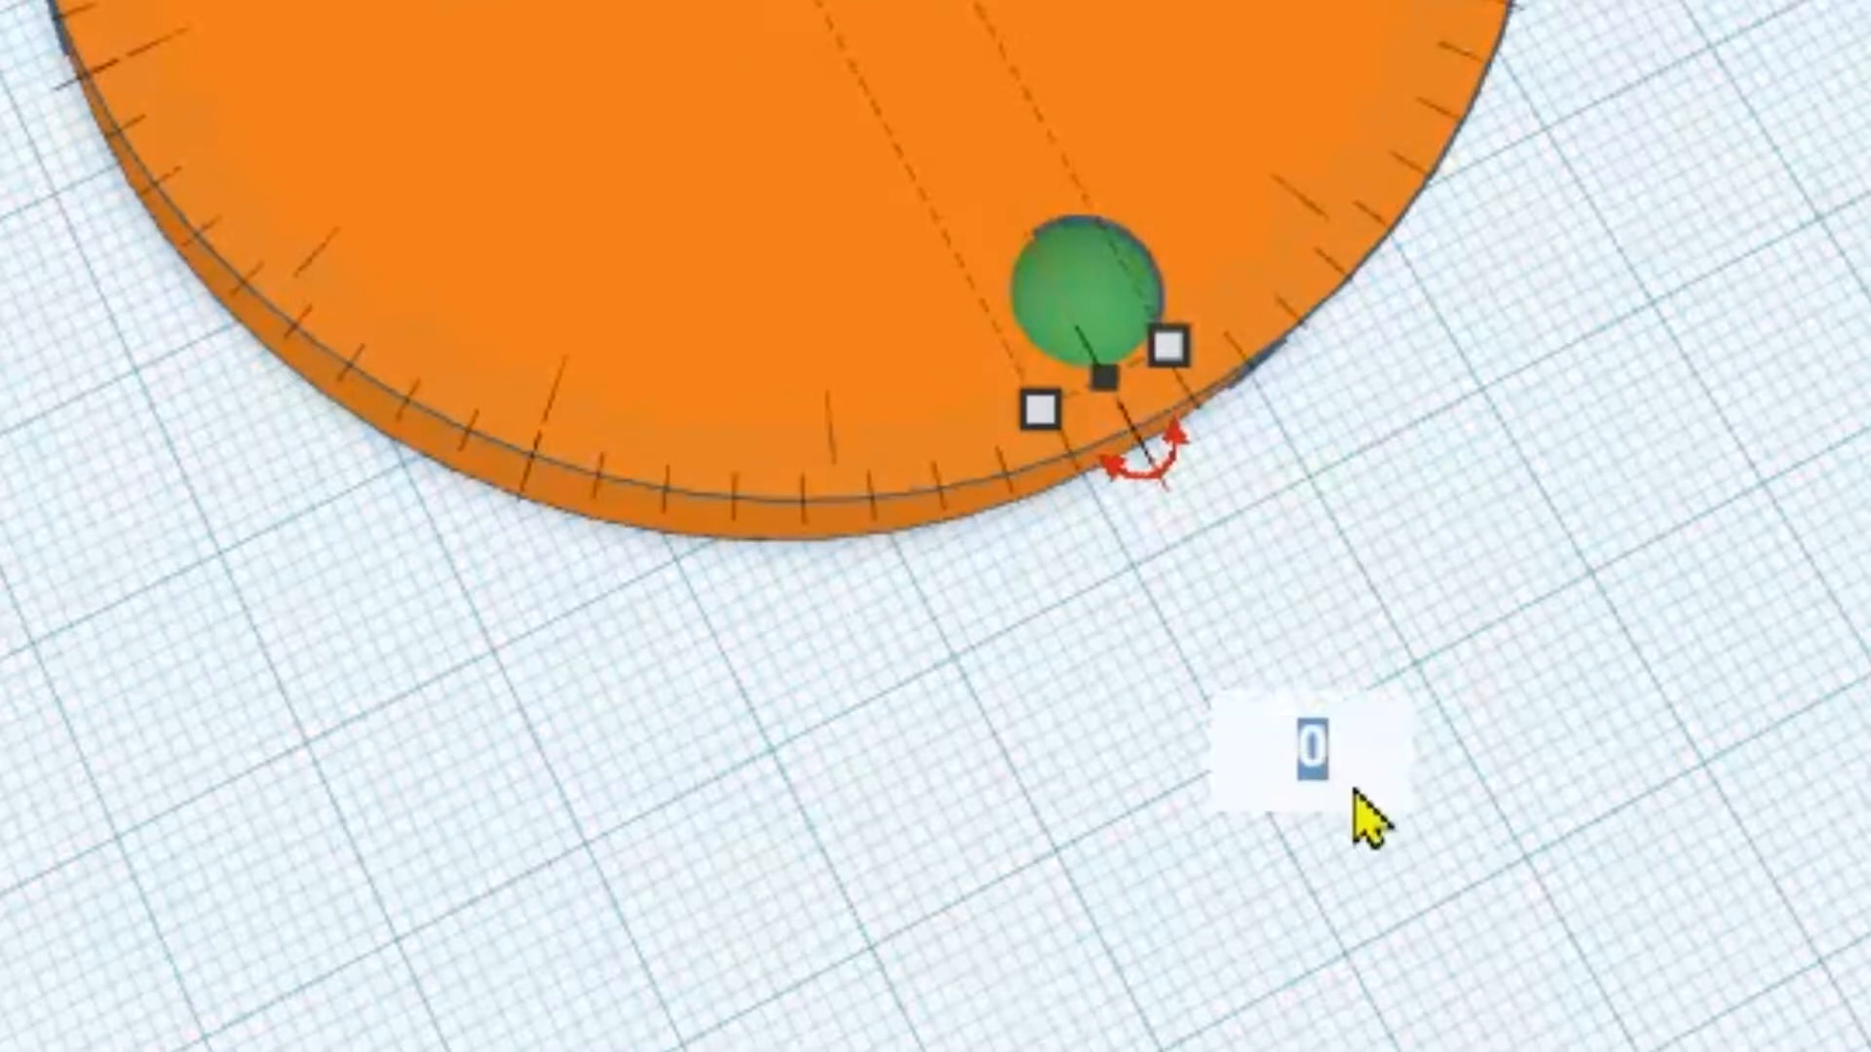
{"action": "type", "text": "30"}
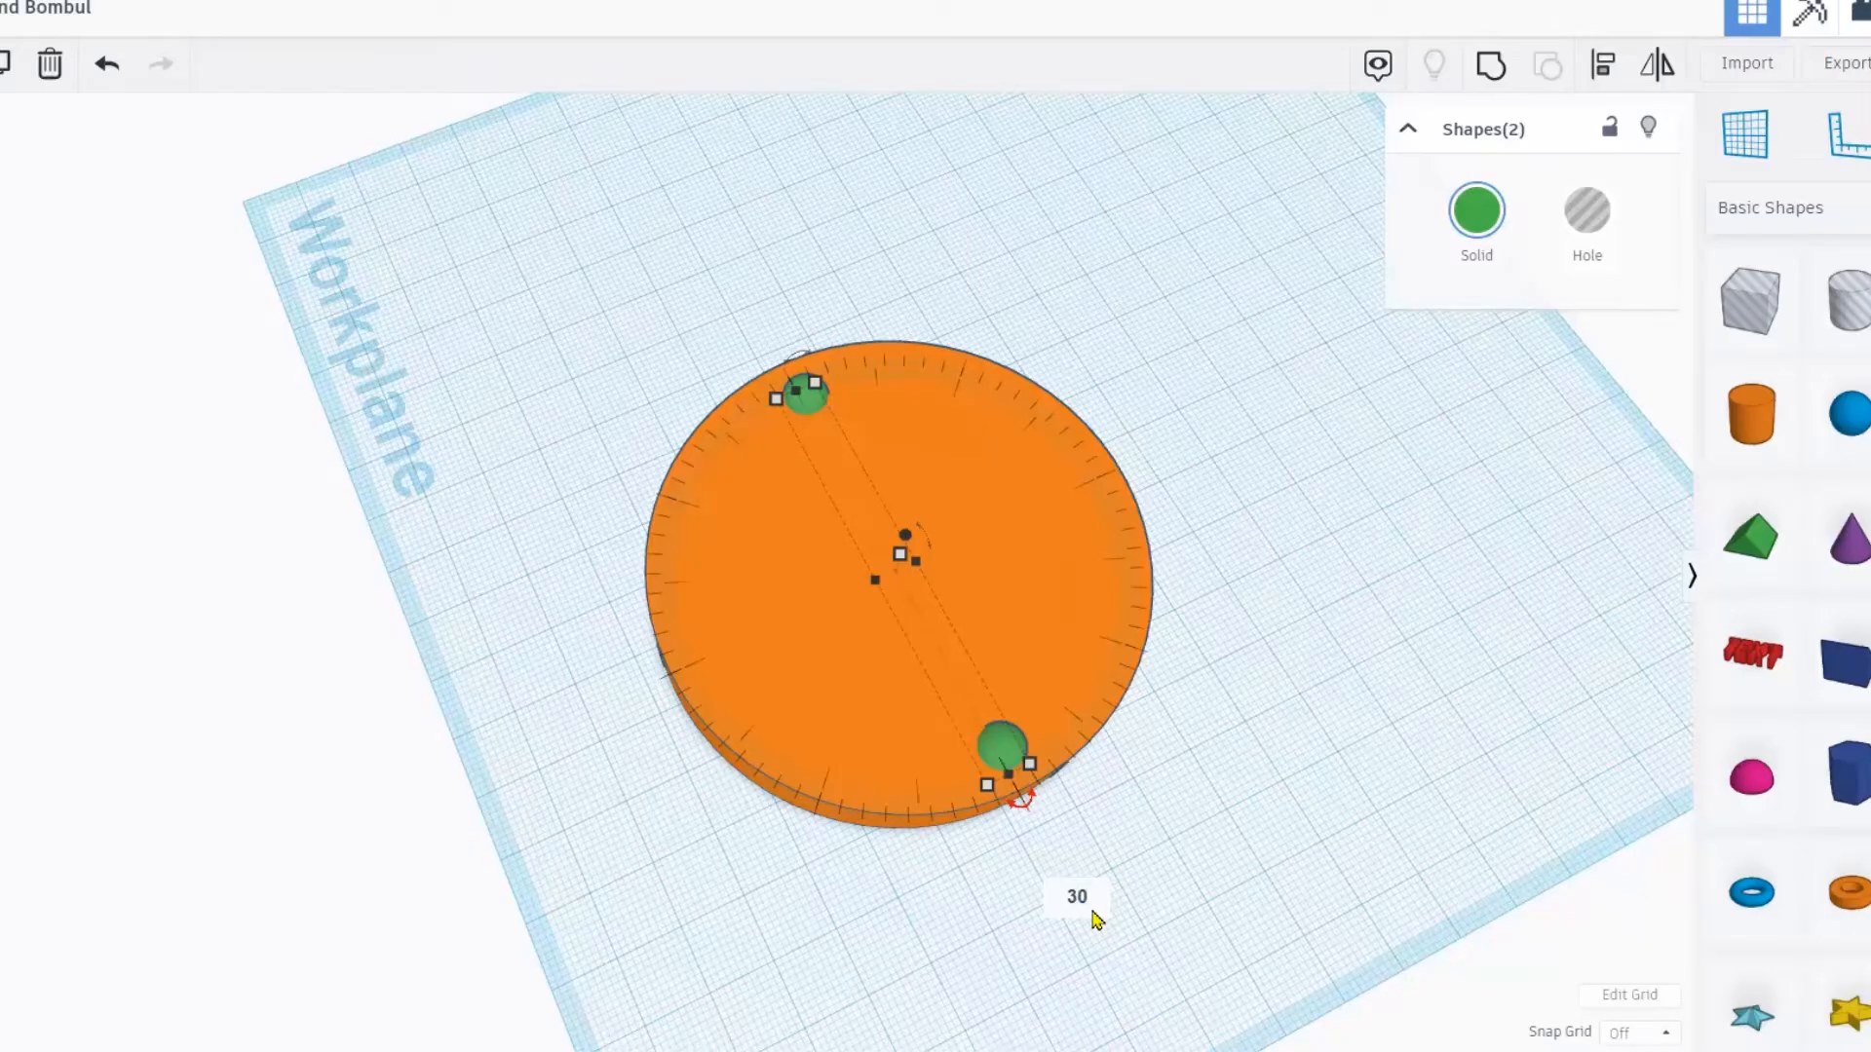
{"action": "key", "text": "Return"}
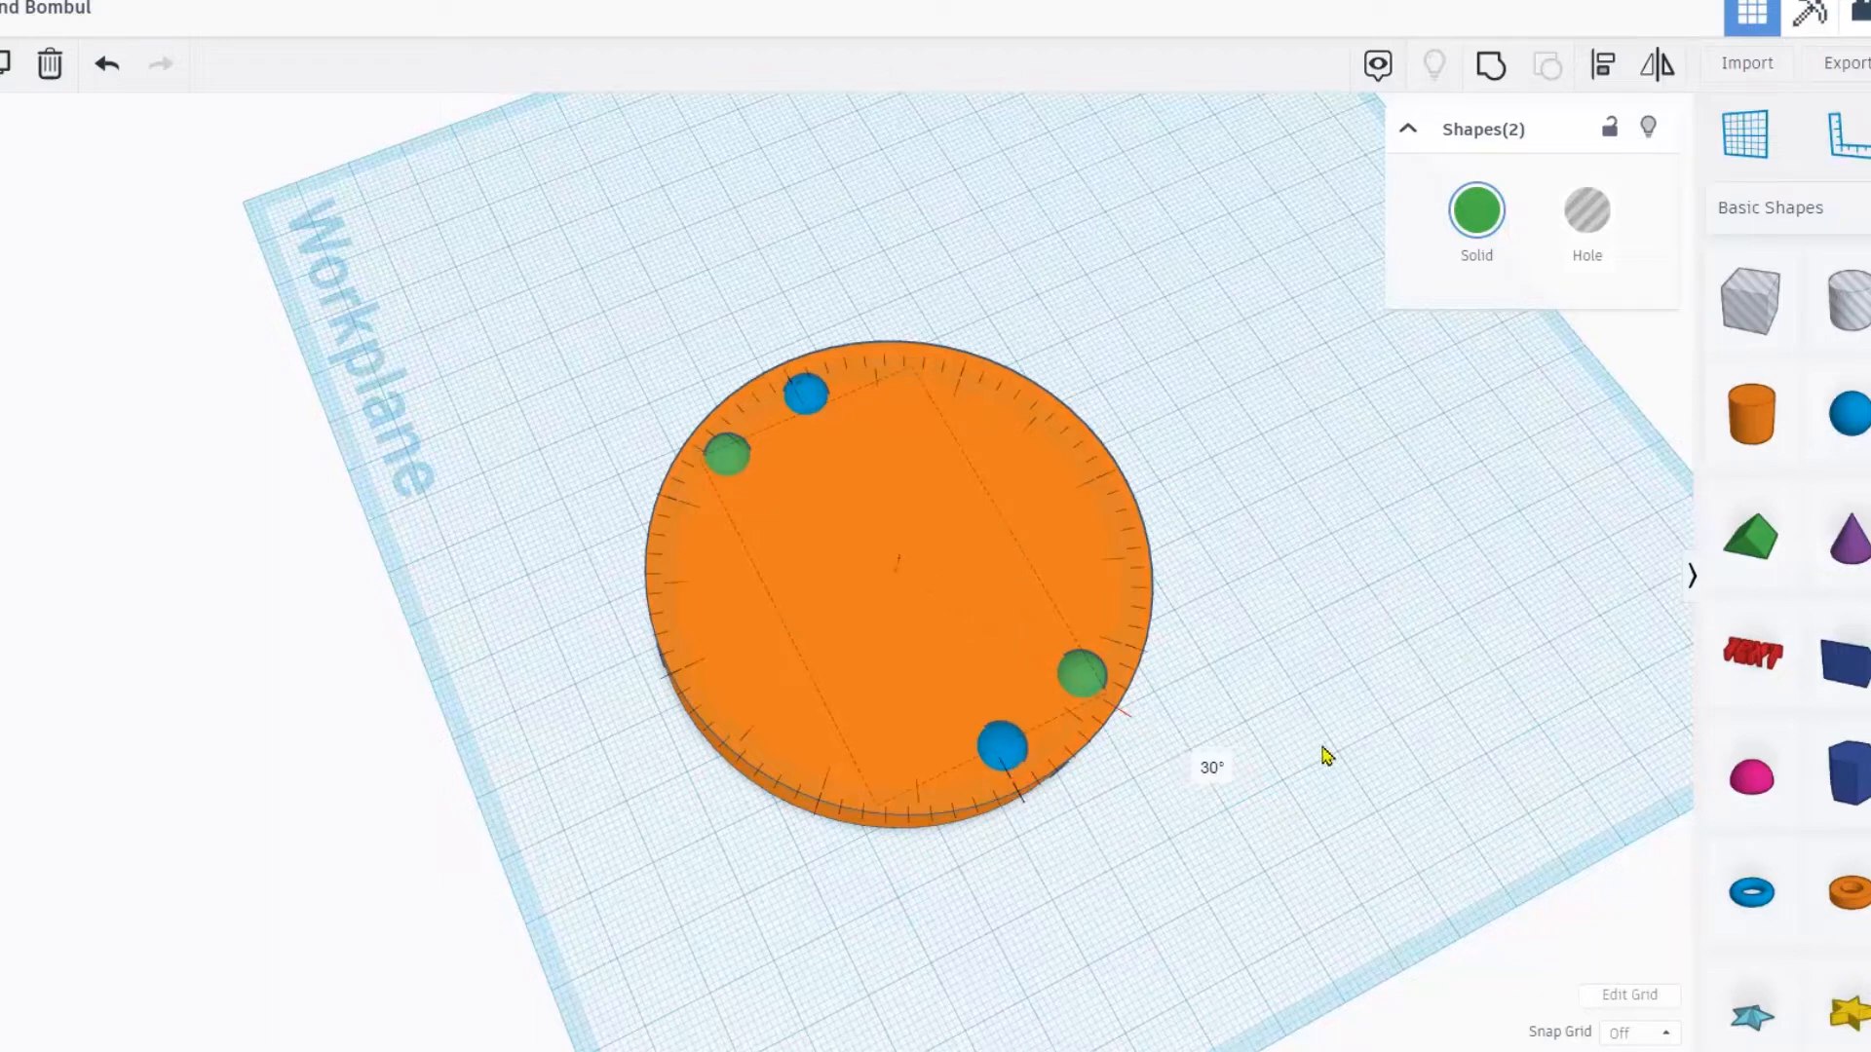
- Repeat the 30° rotated duplication of the green pair four times to complete the ring of spheres
{"action": "right_click_drag", "start_coordinate": [1321, 748], "coordinate": [1294, 748]}
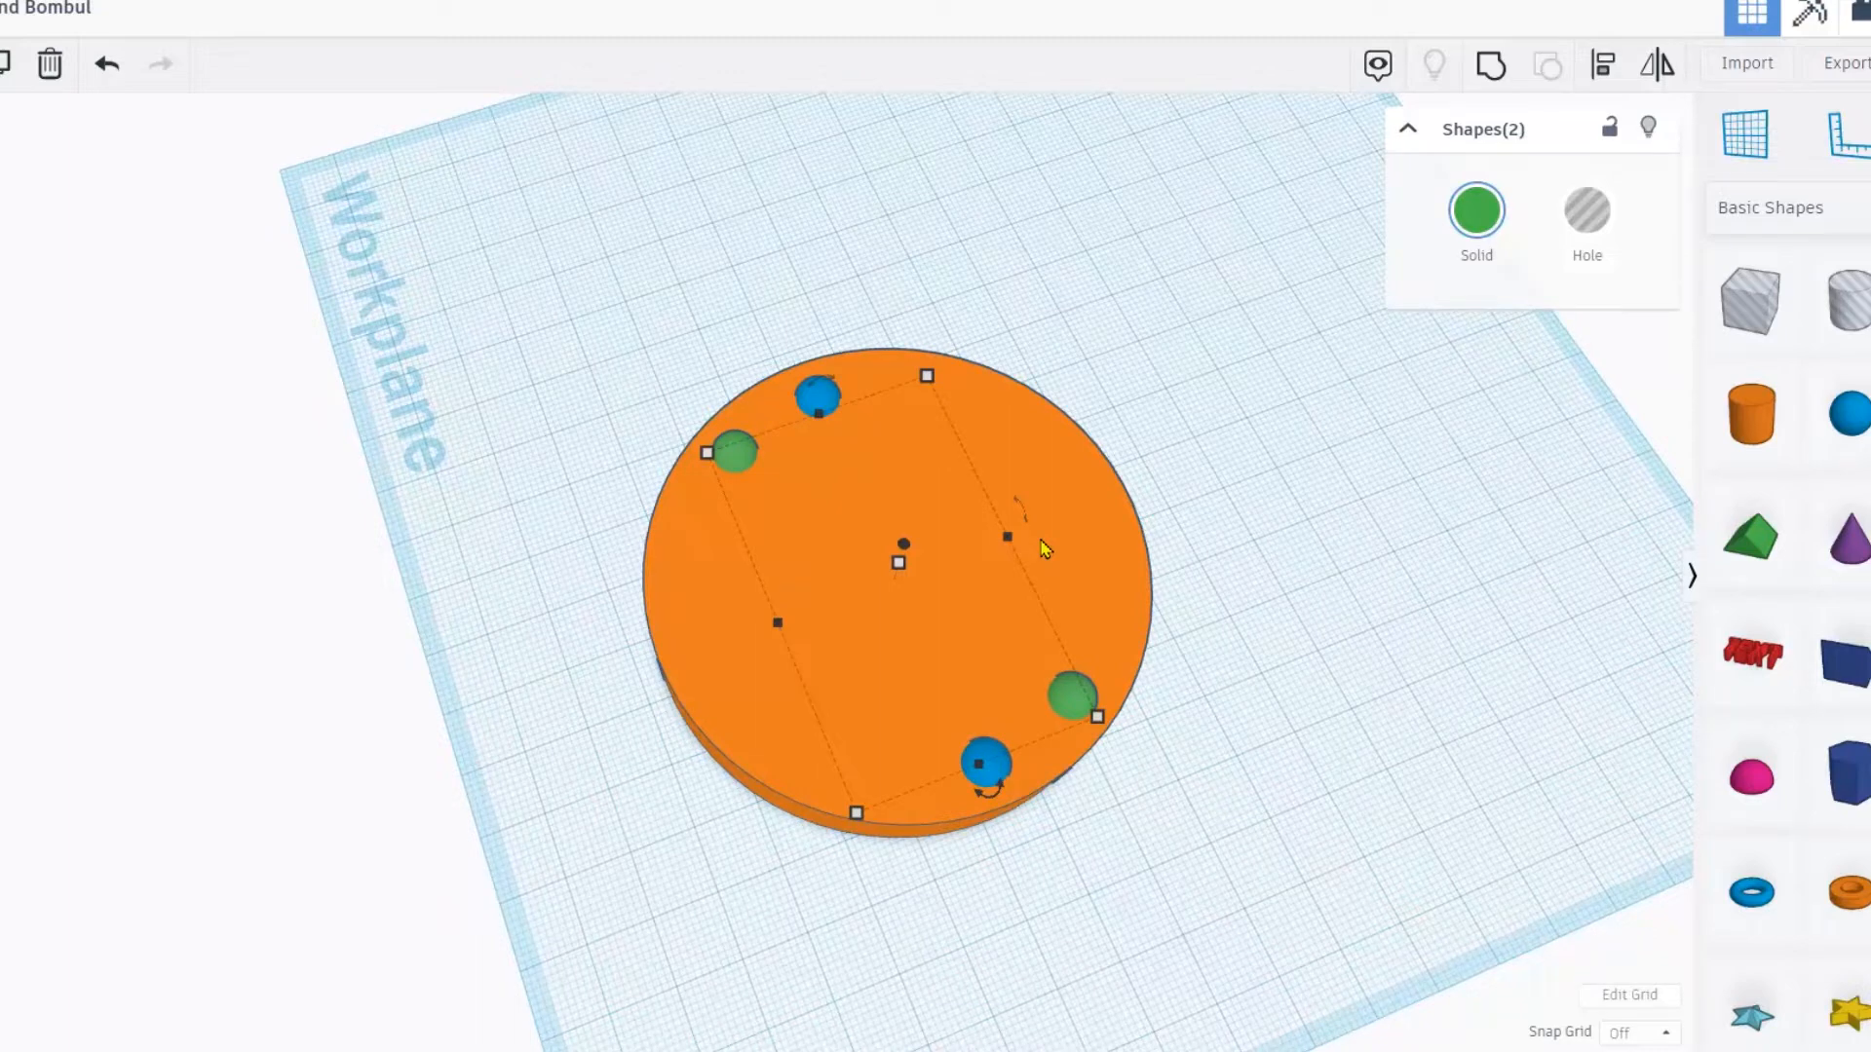
{"action": "key", "text": "ctrl+d"}
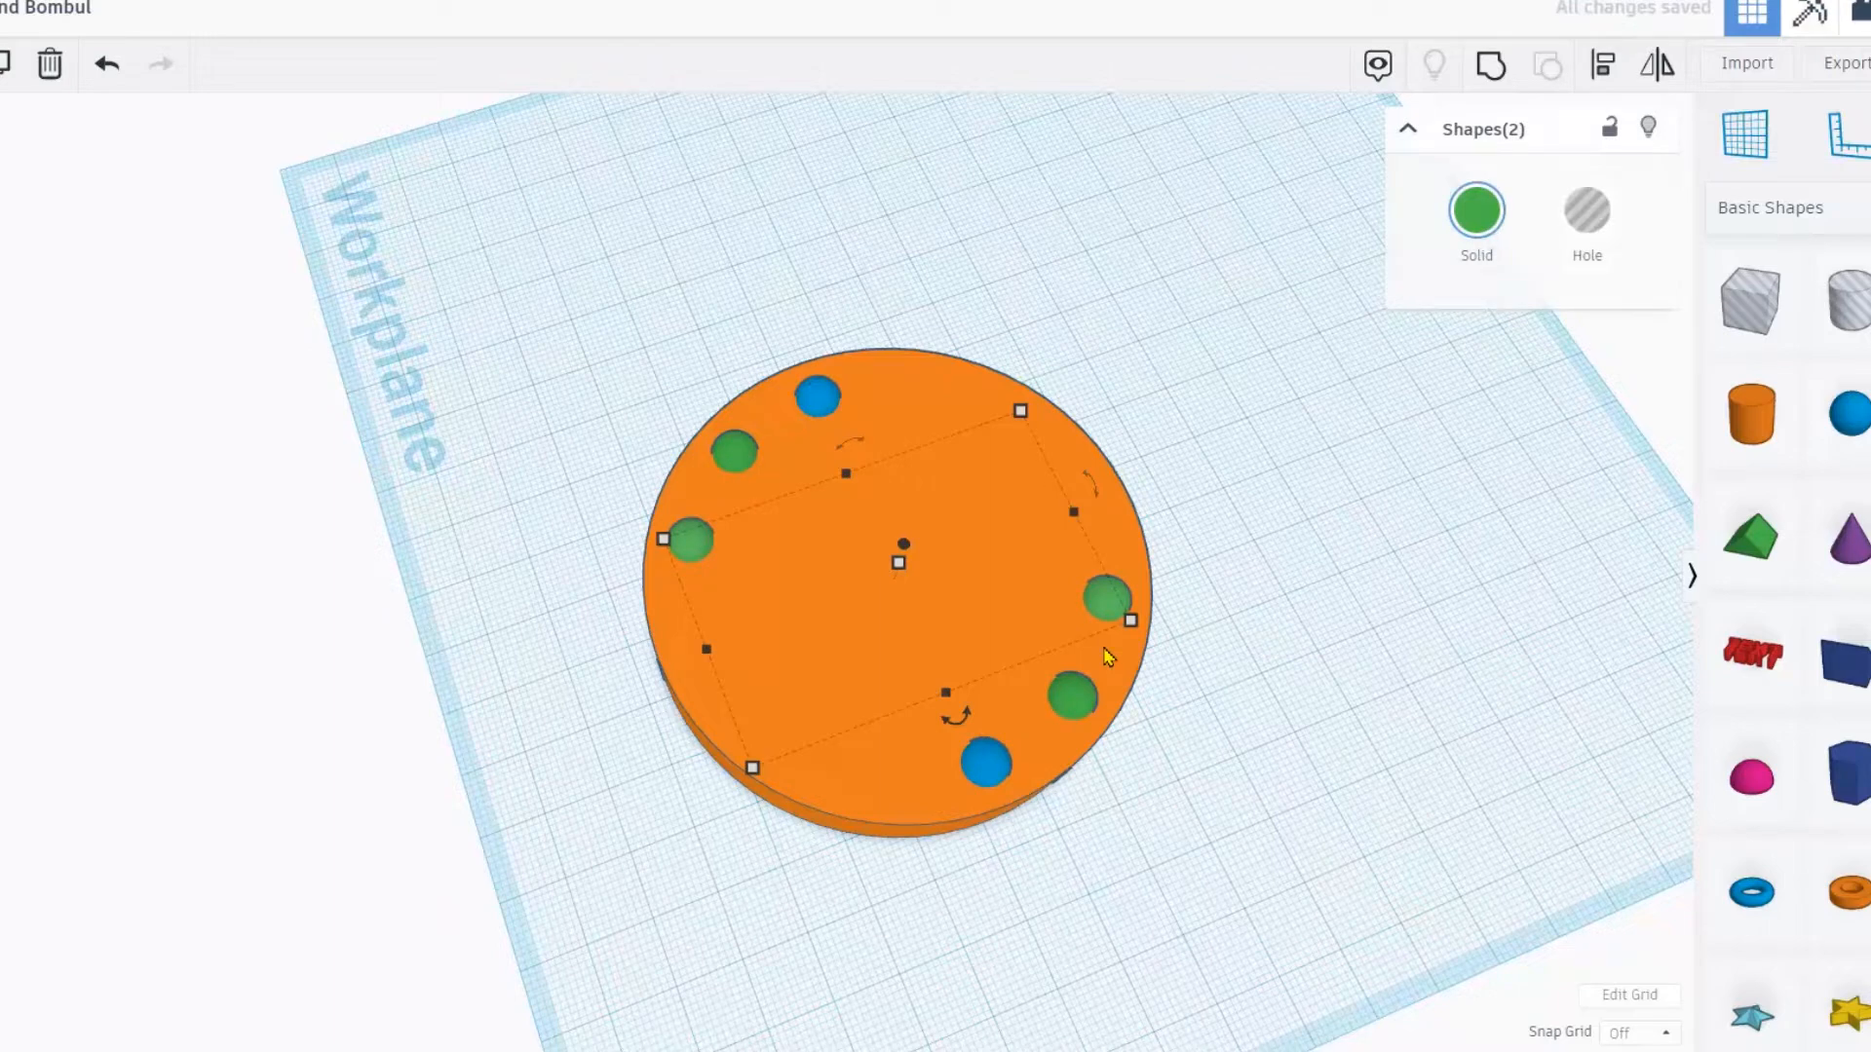
{"action": "key", "text": "ctrl+d"}
{"action": "key", "text": "ctrl+d"}
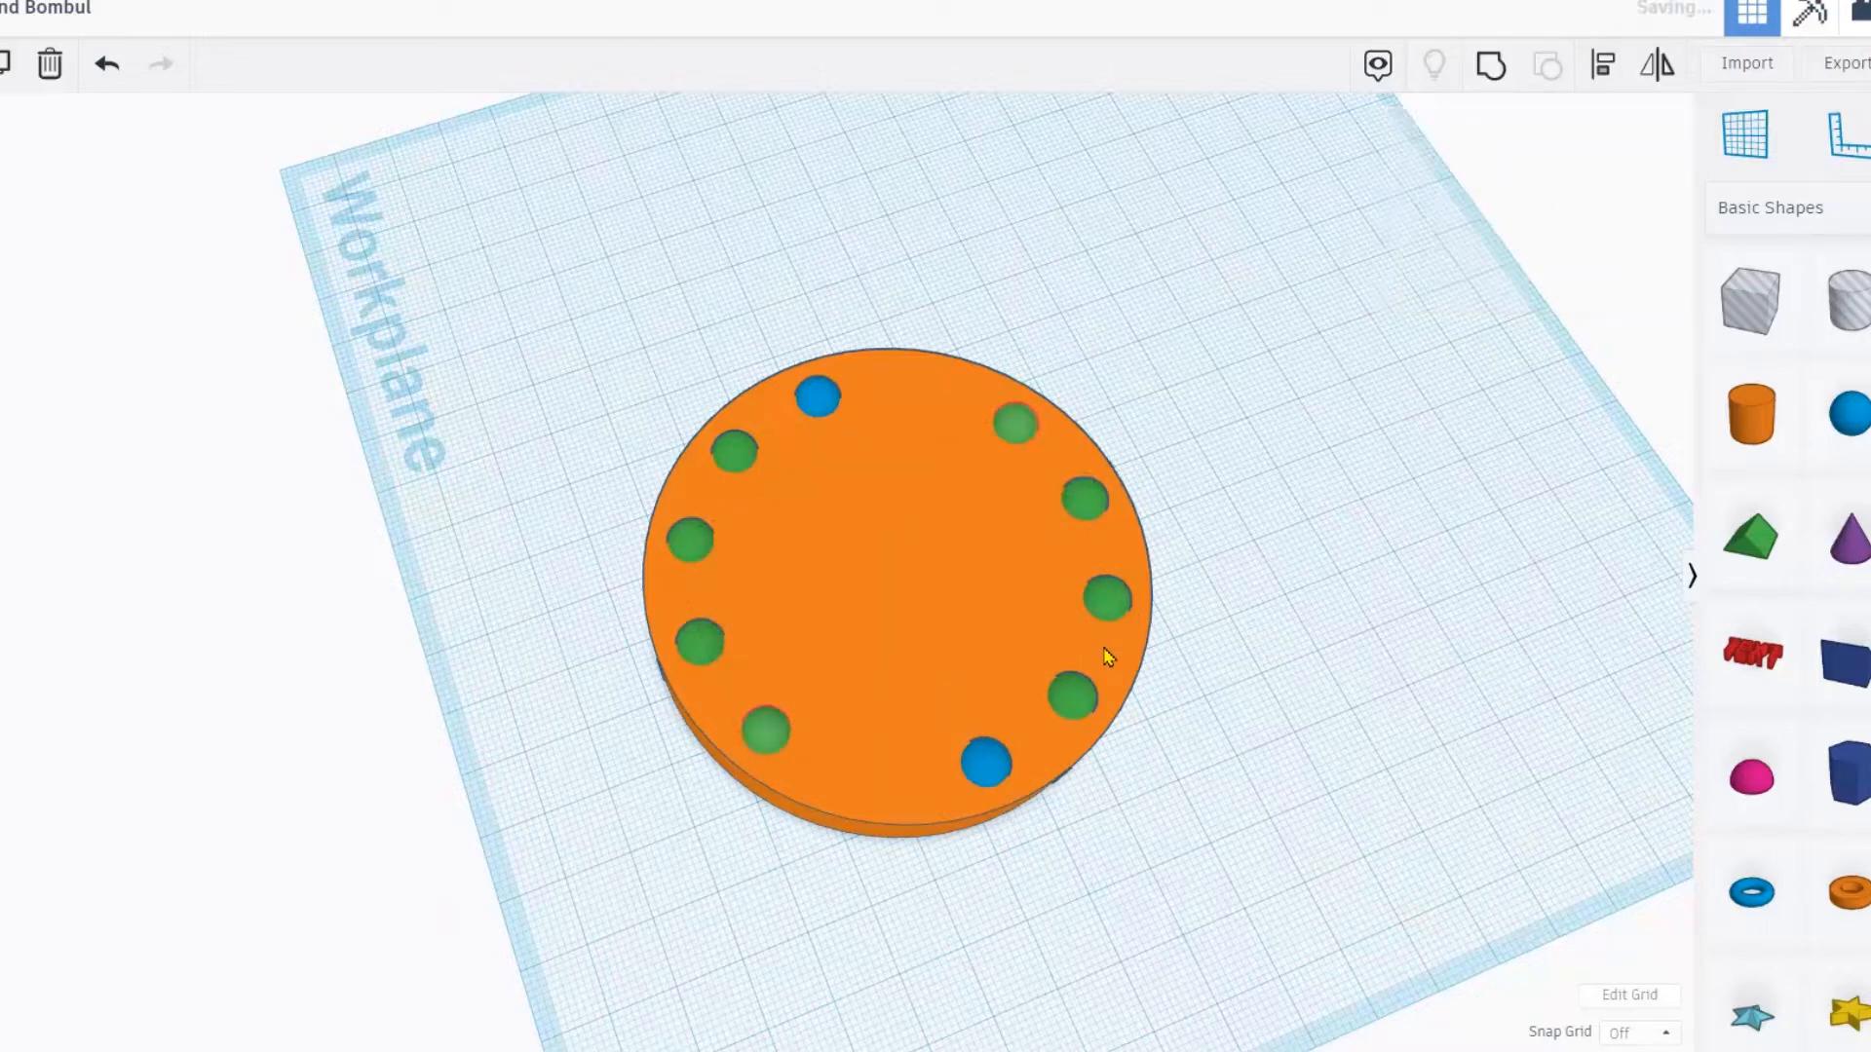
{"action": "key", "text": "ctrl+d"}
{"action": "right_click_drag", "start_coordinate": [1231, 744], "coordinate": [1133, 736]}
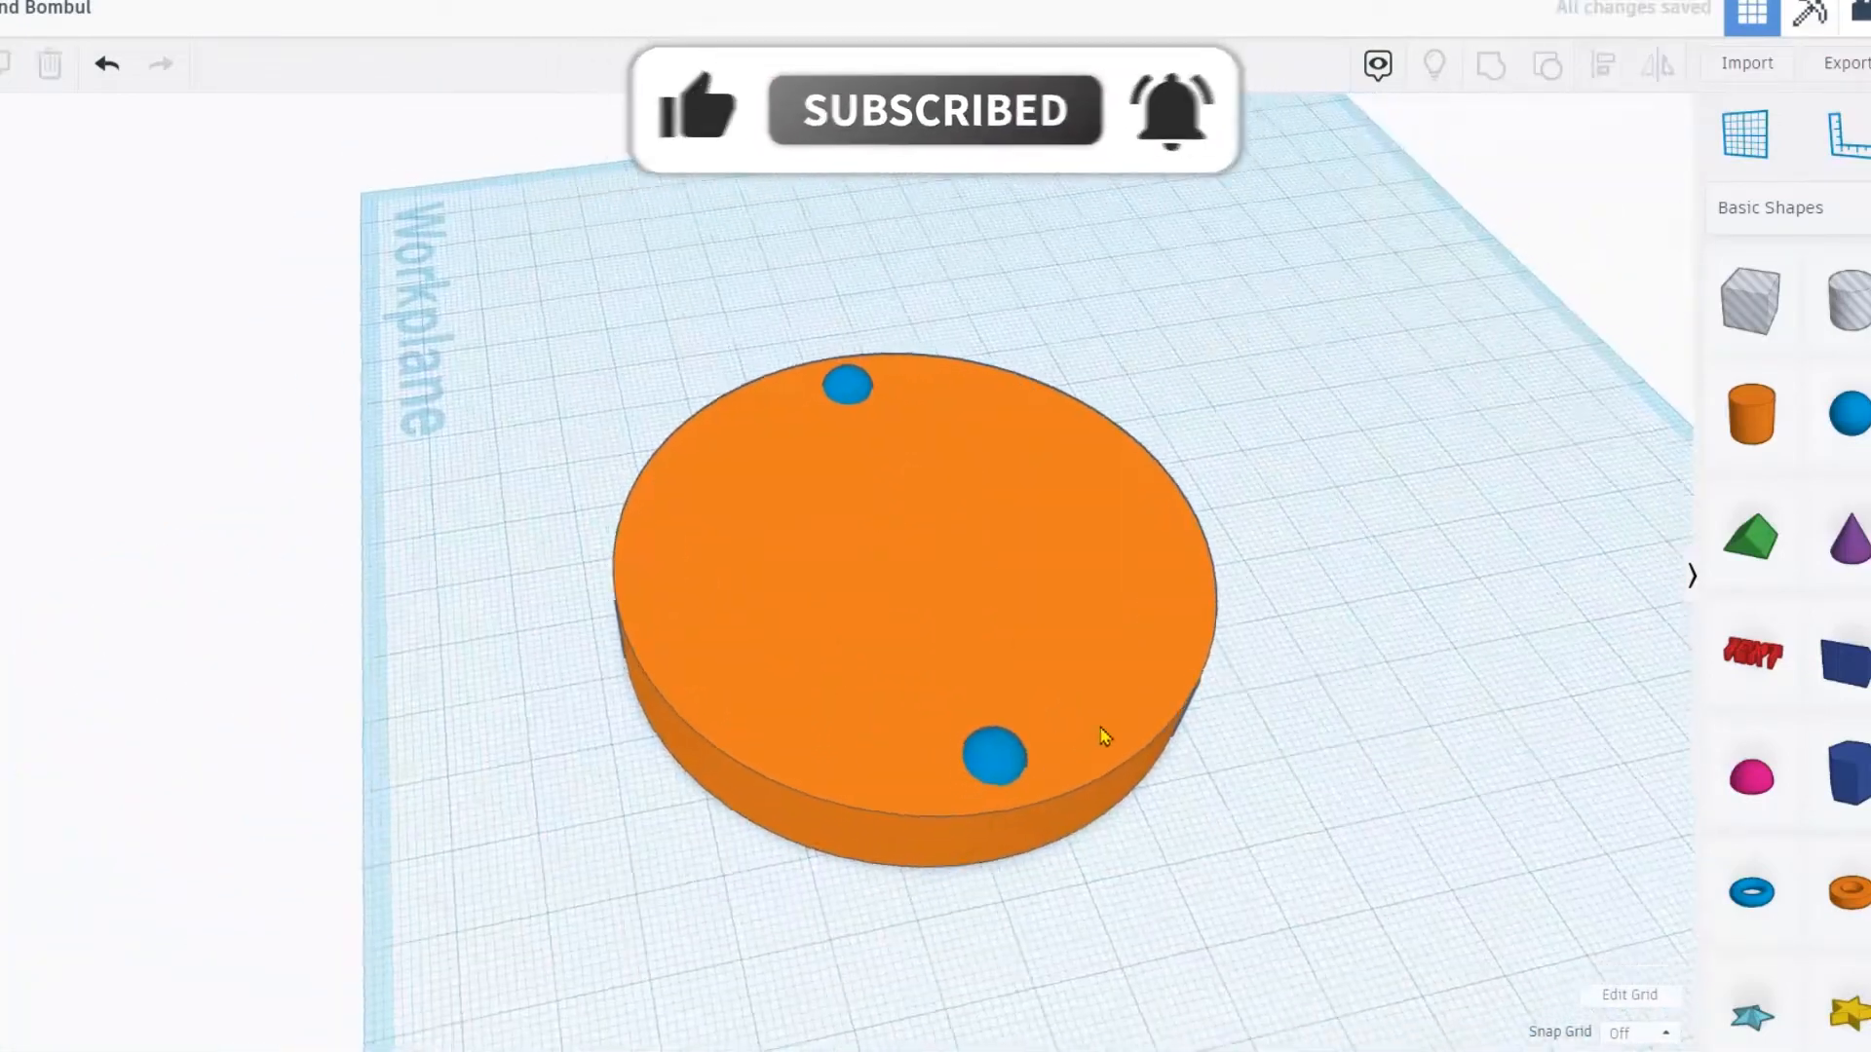
{"action": "right_click_drag", "start_coordinate": [1007, 782], "coordinate": [1050, 741]}
{"action": "scroll", "coordinate": [932, 578], "scroll_direction": "up", "scroll_amount": 3}
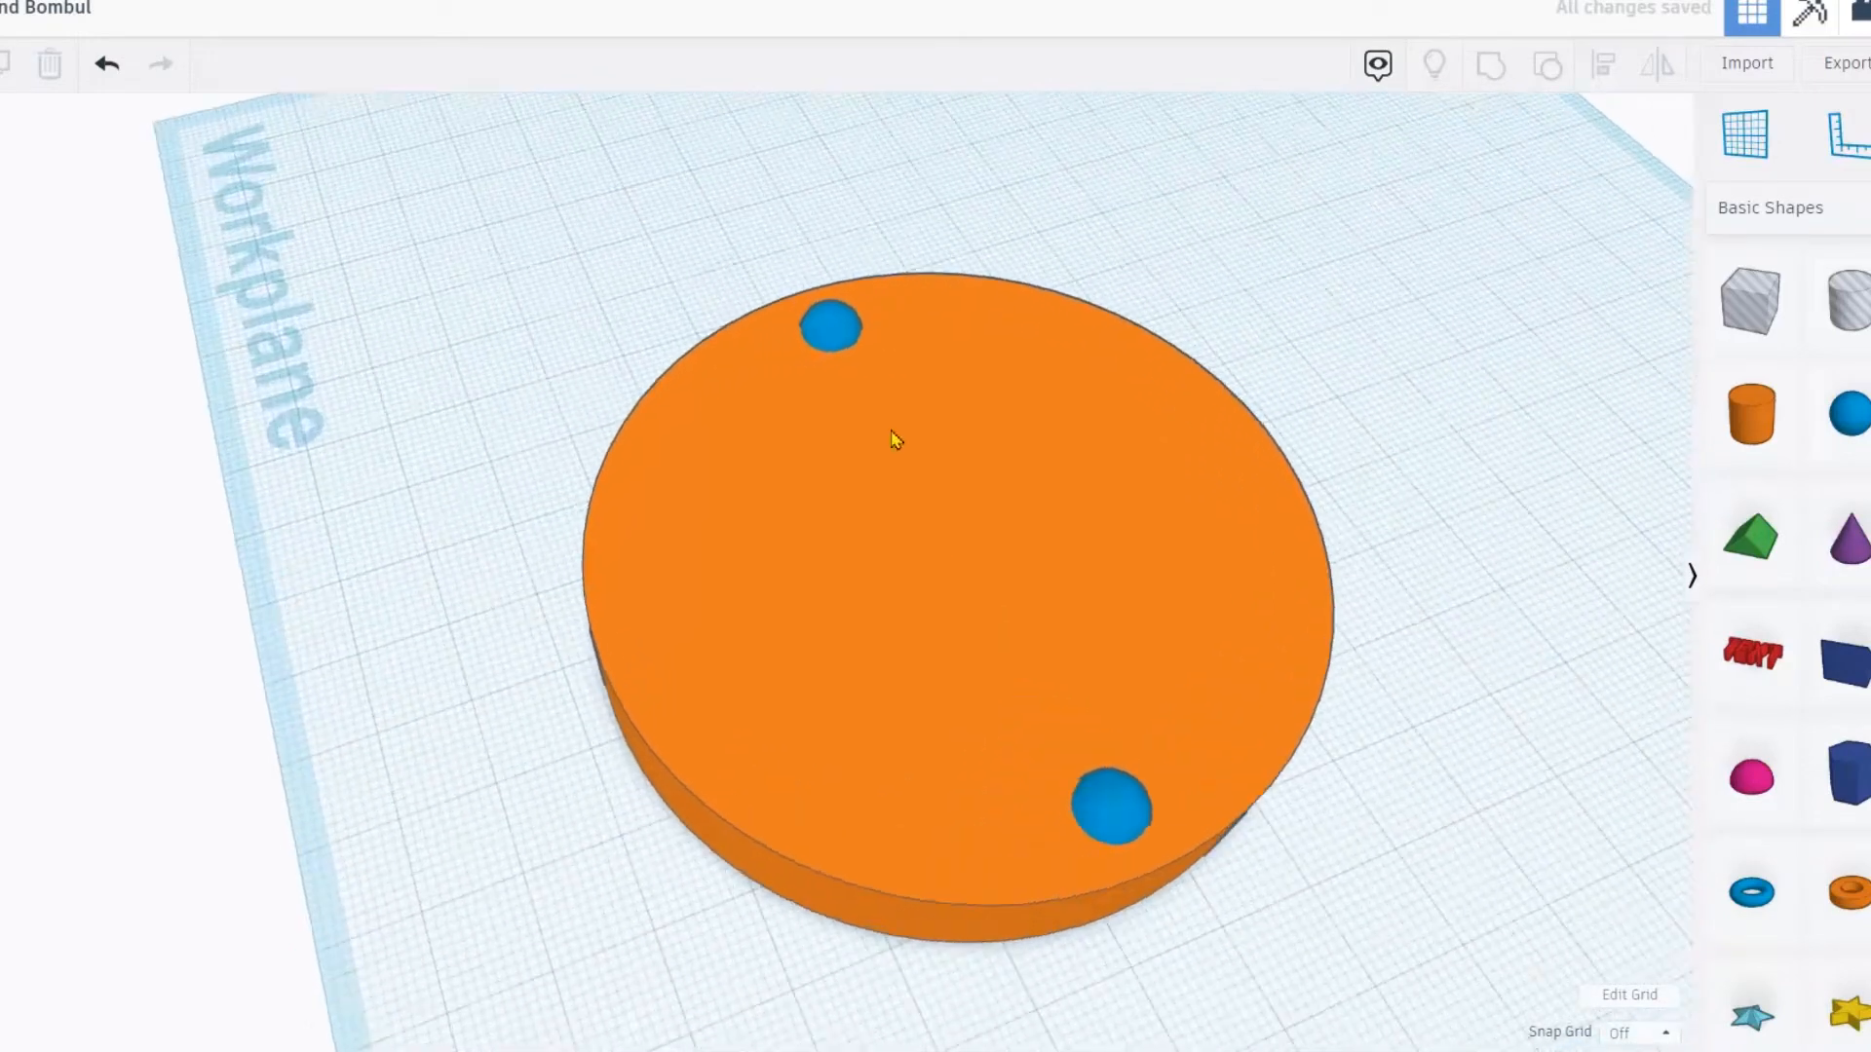
{"action": "right_click_drag", "start_coordinate": [705, 589], "coordinate": [811, 319]}
{"action": "left_click_drag", "start_coordinate": [828, 302], "coordinate": [712, 333]}
{"action": "key", "text": "ctrl+z"}
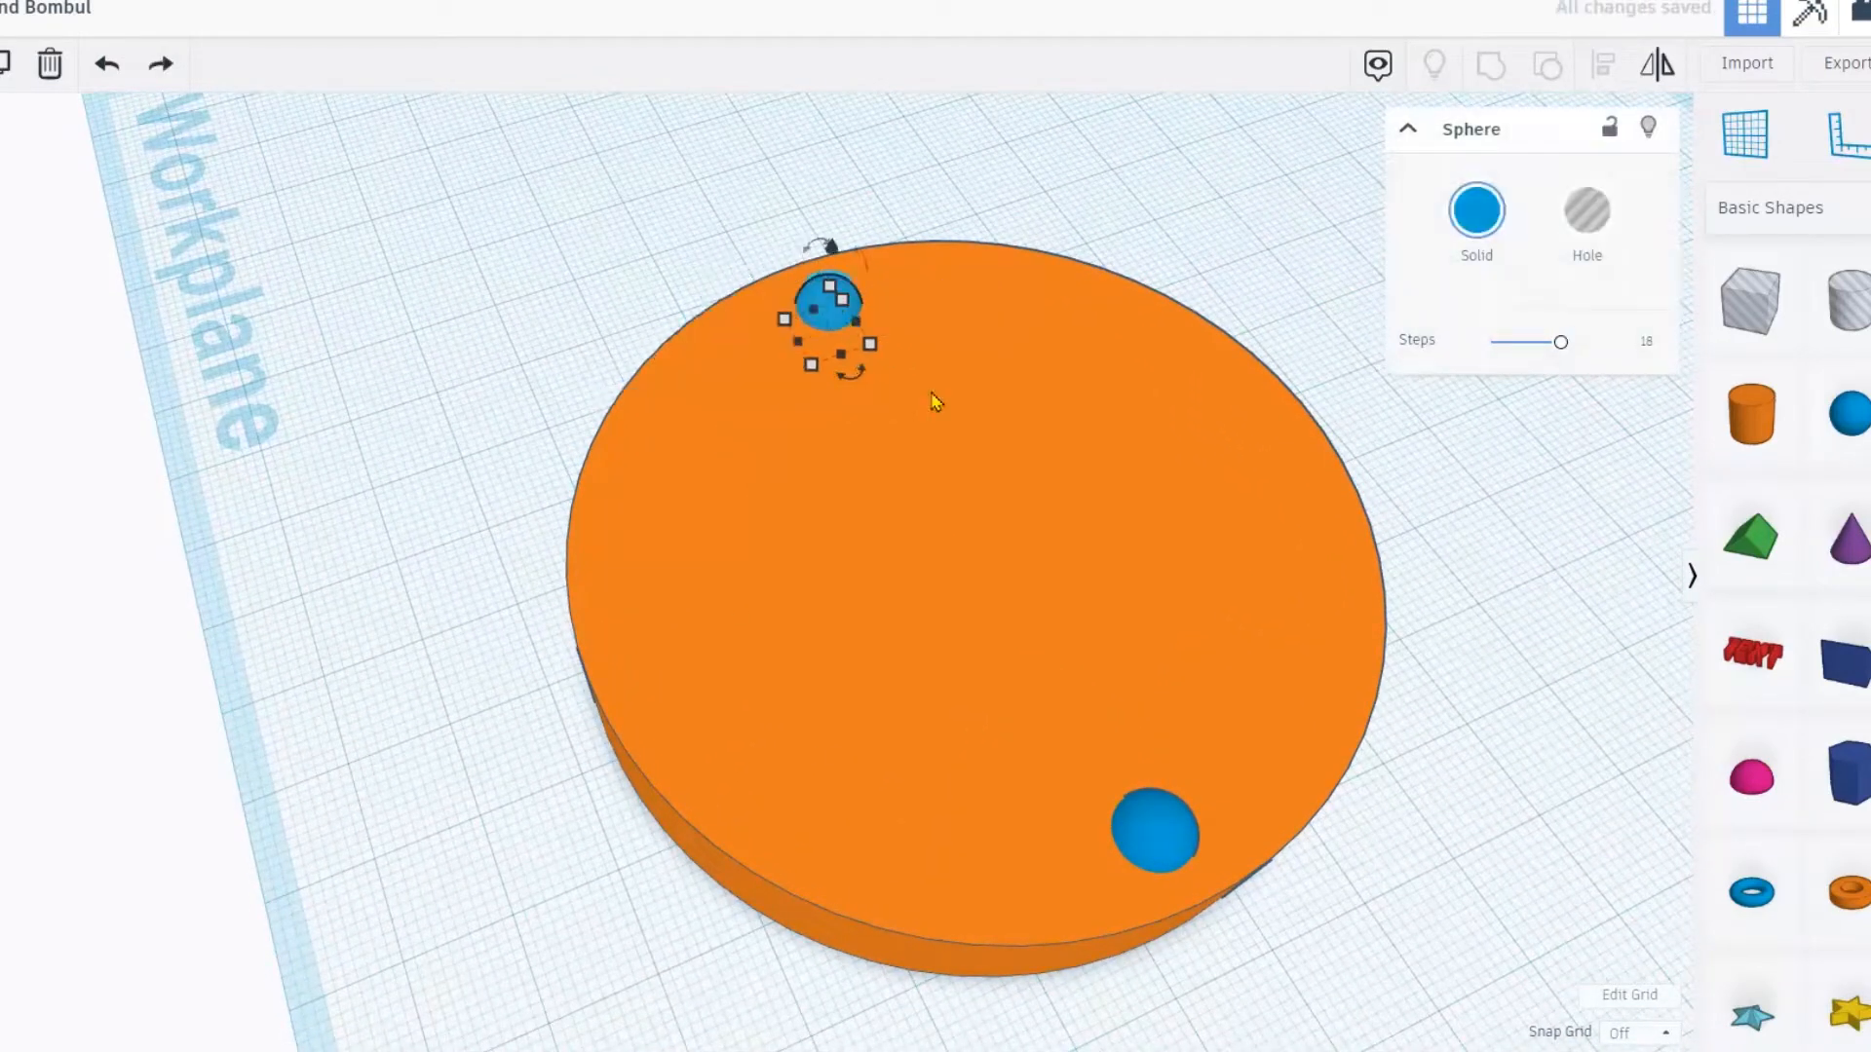
- Duplicate the two opposite spheres together and rotate the copies by 15° around the disc's centre
{"action": "left_click", "coordinate": [1512, 733]}
{"action": "left_click", "coordinate": [1149, 824]}
{"action": "left_click", "coordinate": [833, 308], "text": "shift"}
{"action": "key", "text": "ctrl+d"}
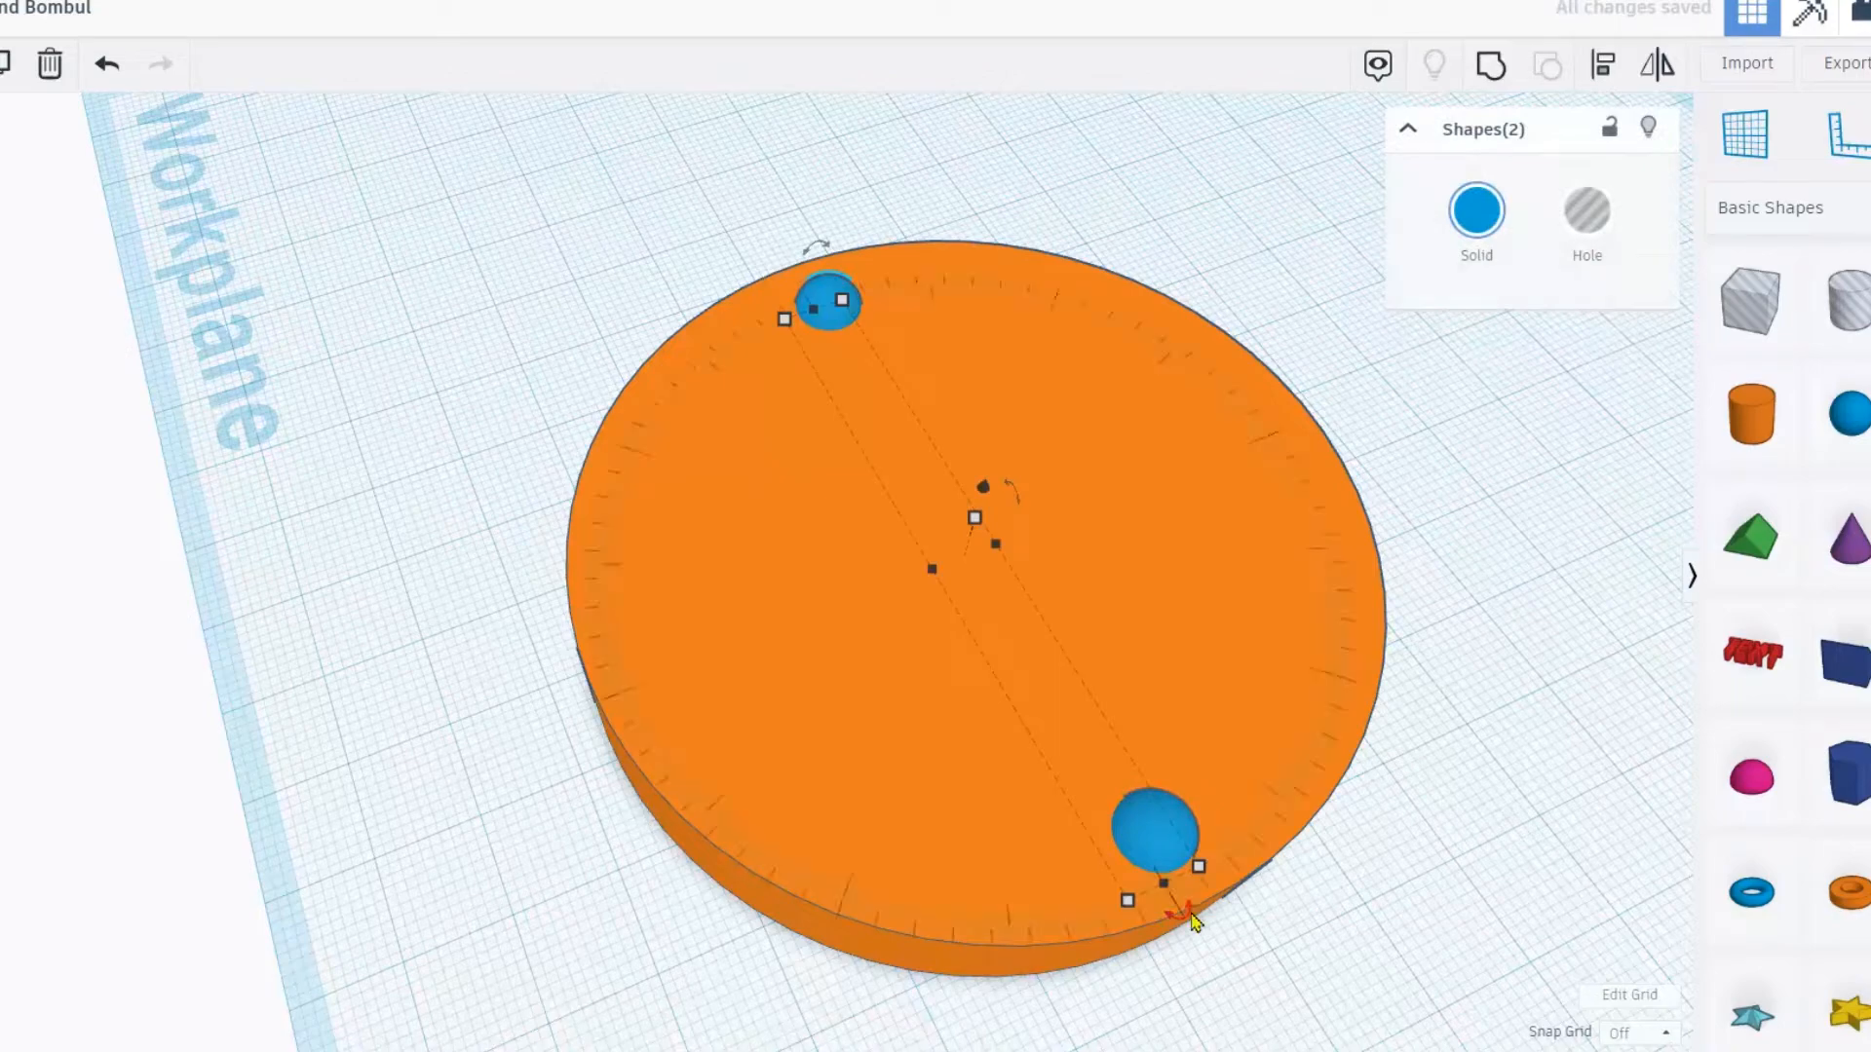
{"action": "left_click", "coordinate": [1185, 921]}
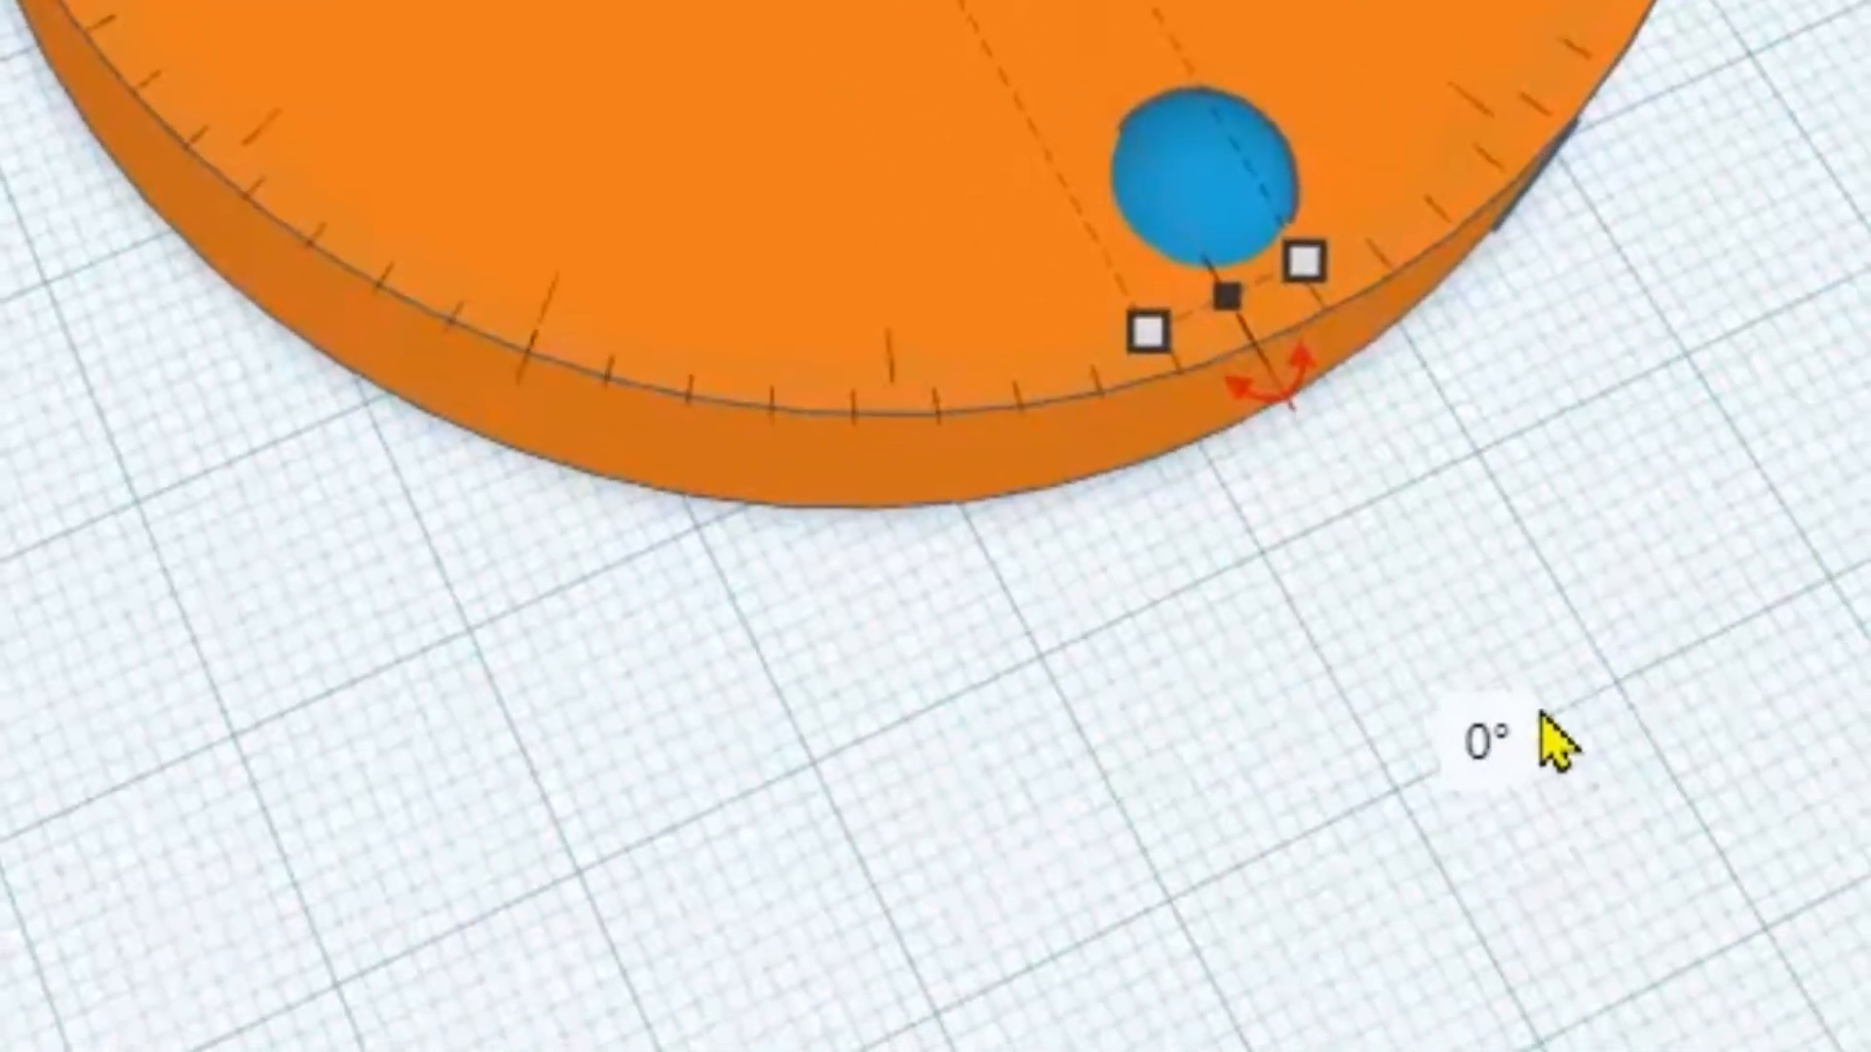
{"action": "left_click", "coordinate": [1497, 733]}
{"action": "type", "text": "15"}
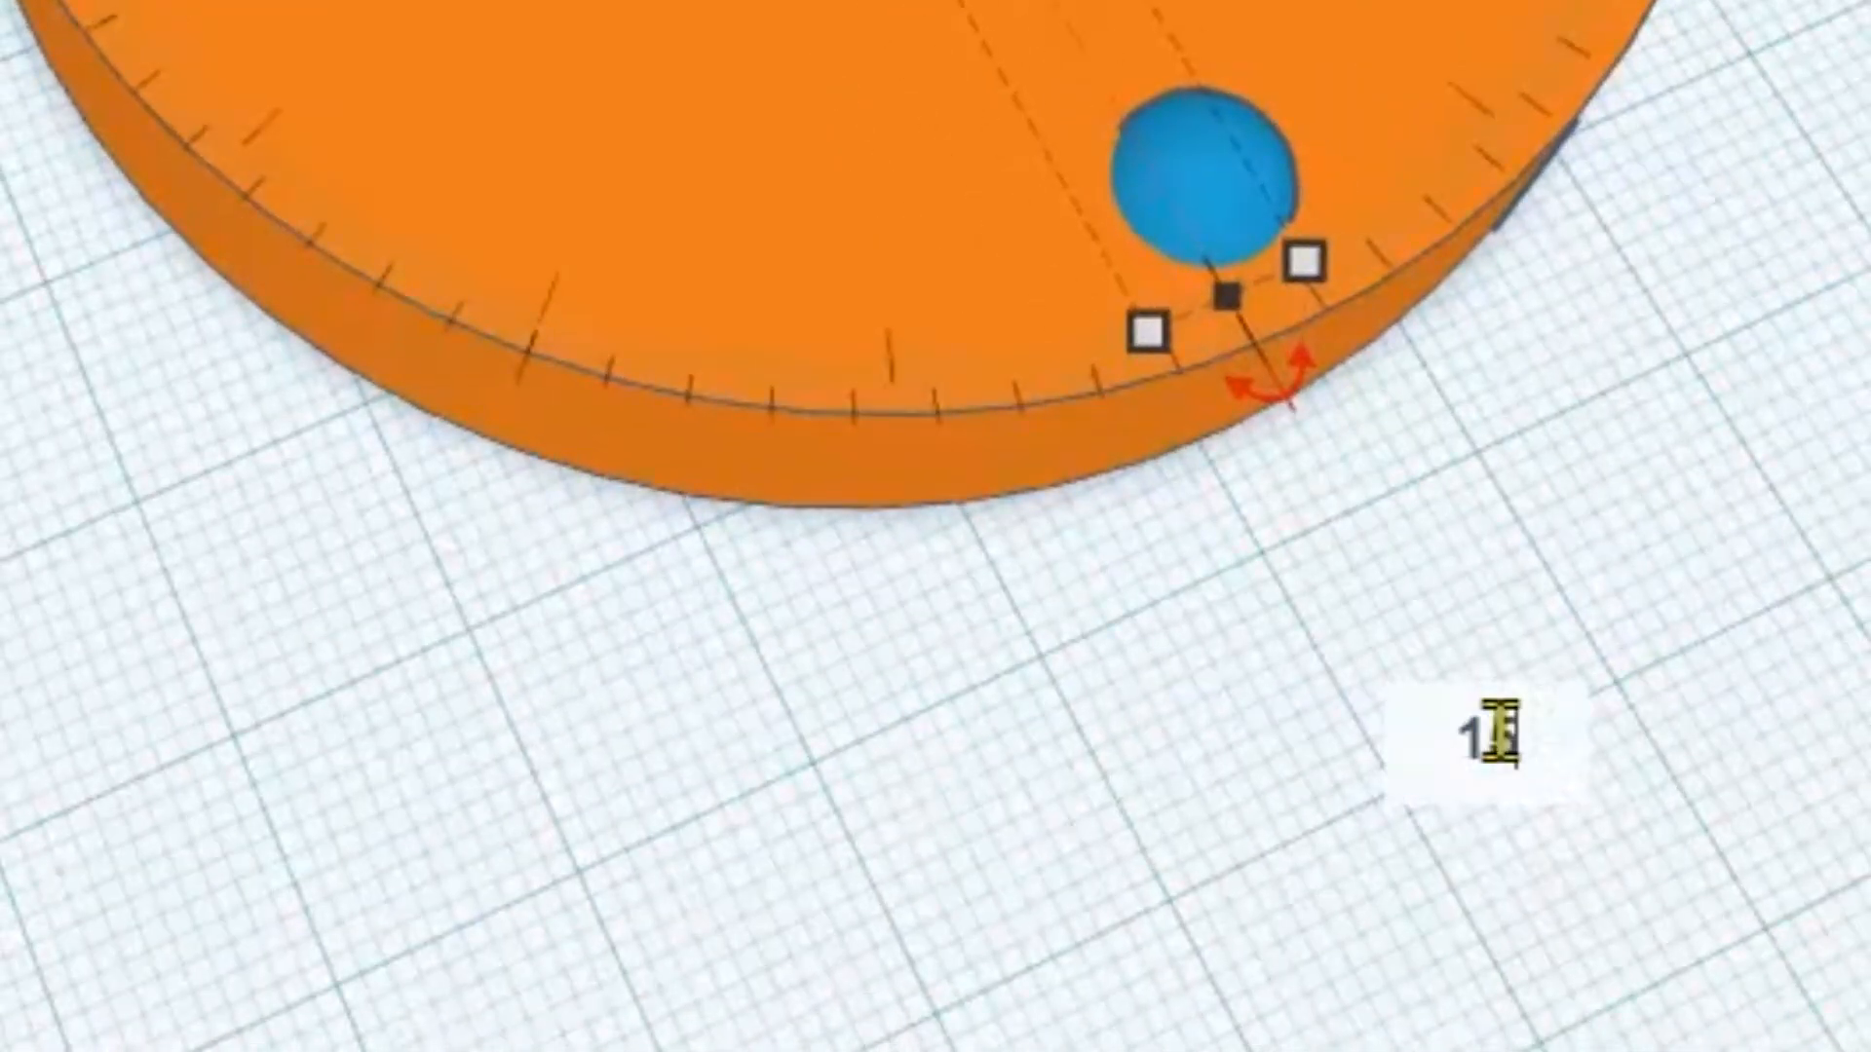
{"action": "key", "text": "Return"}
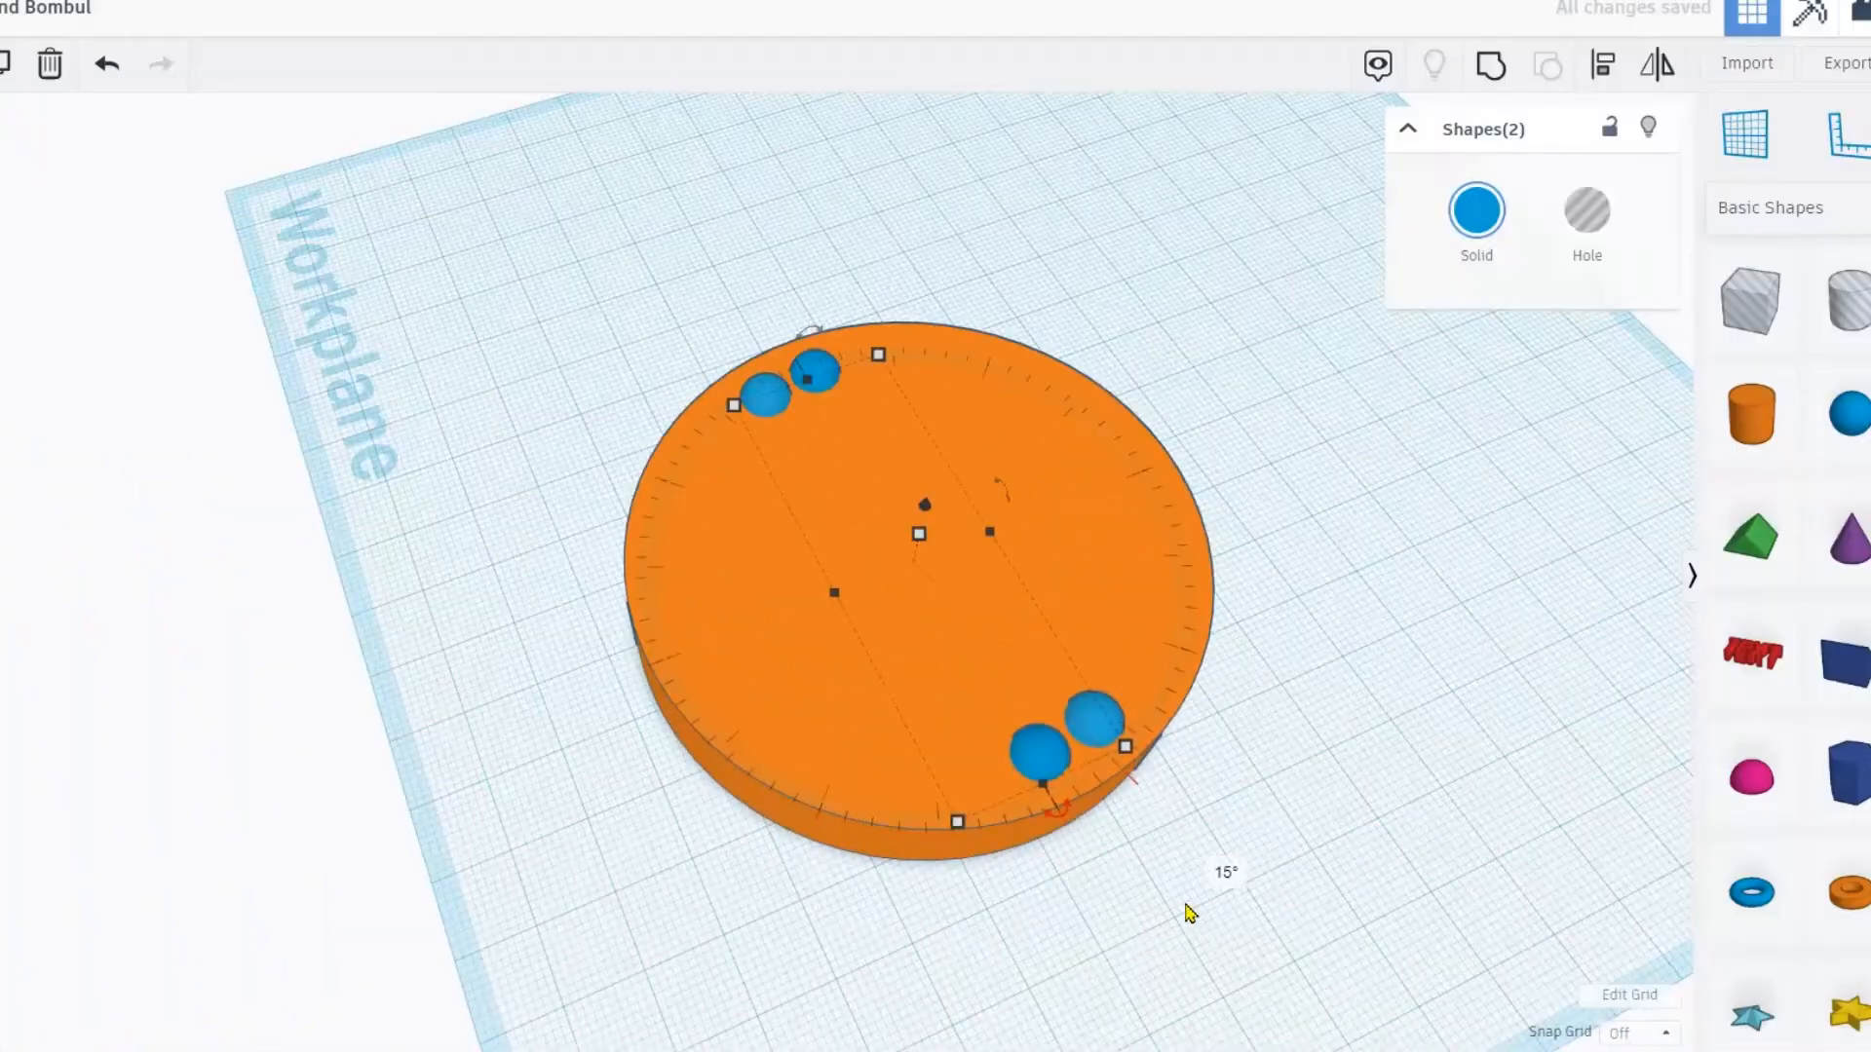
- Repeat the 15° rotated duplication of the sphere pair until the ring inside the disc's rim is filled
{"action": "key", "text": "ctrl+d"}
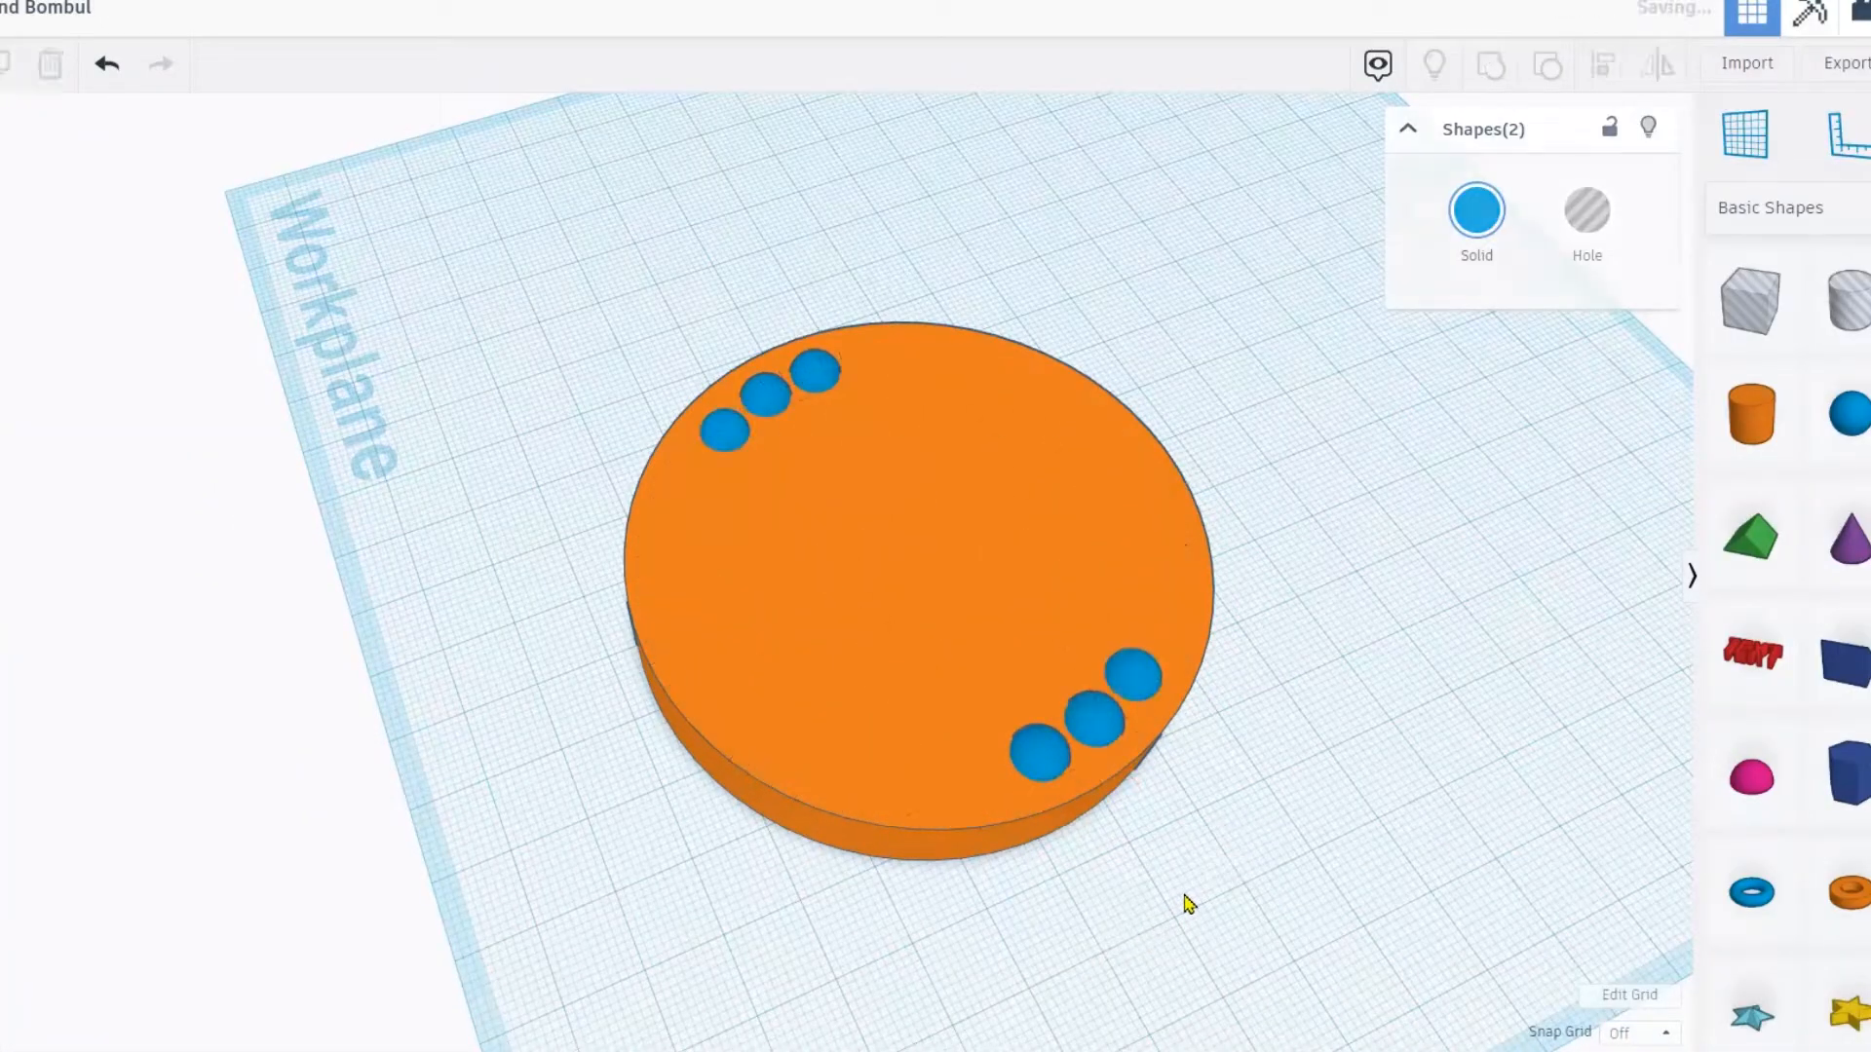
{"action": "key", "text": "ctrl+d"}
{"action": "key", "text": "ctrl+d"}
{"action": "key", "text": "ctrl+d"}
{"action": "key", "text": "ctrl+d"}
{"action": "key", "text": "ctrl+d"}
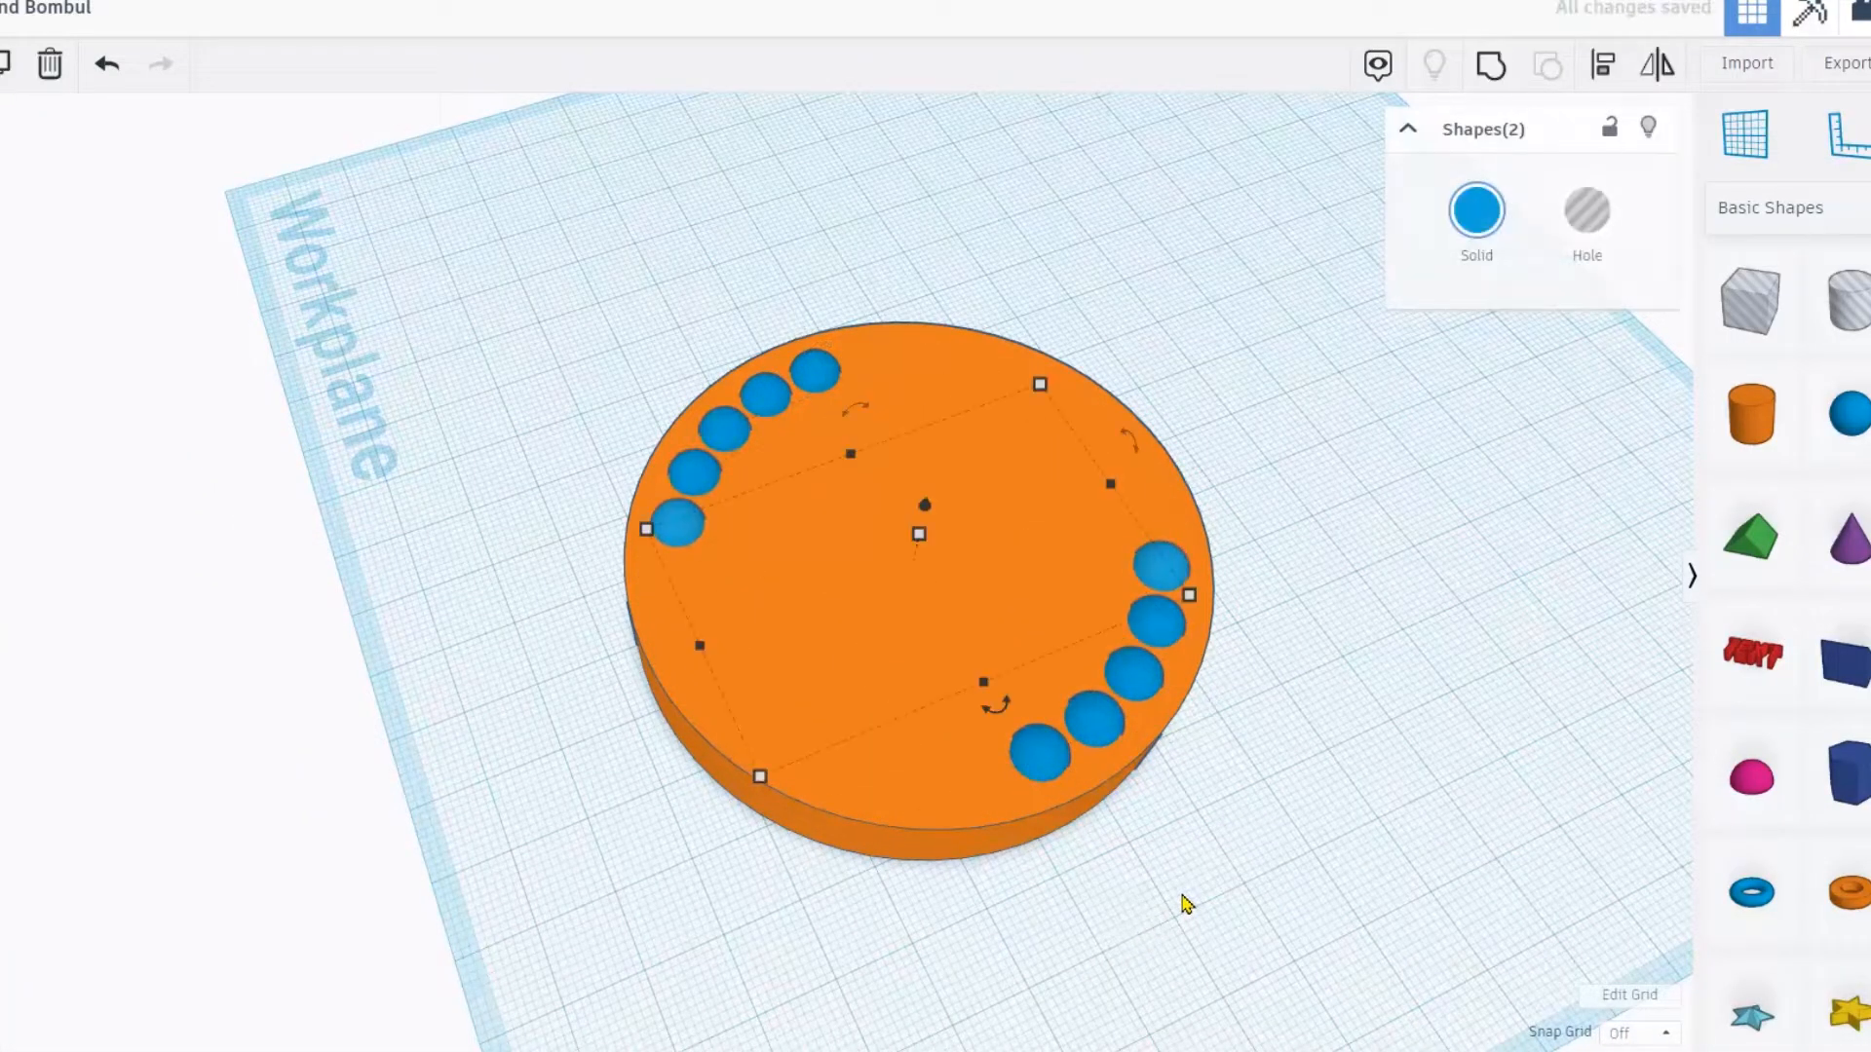
{"action": "left_click", "coordinate": [1184, 904]}
{"action": "key", "text": "ctrl+d"}
{"action": "key", "text": "ctrl+d"}
{"action": "key", "text": "ctrl+d"}
{"action": "key", "text": "ctrl+d"}
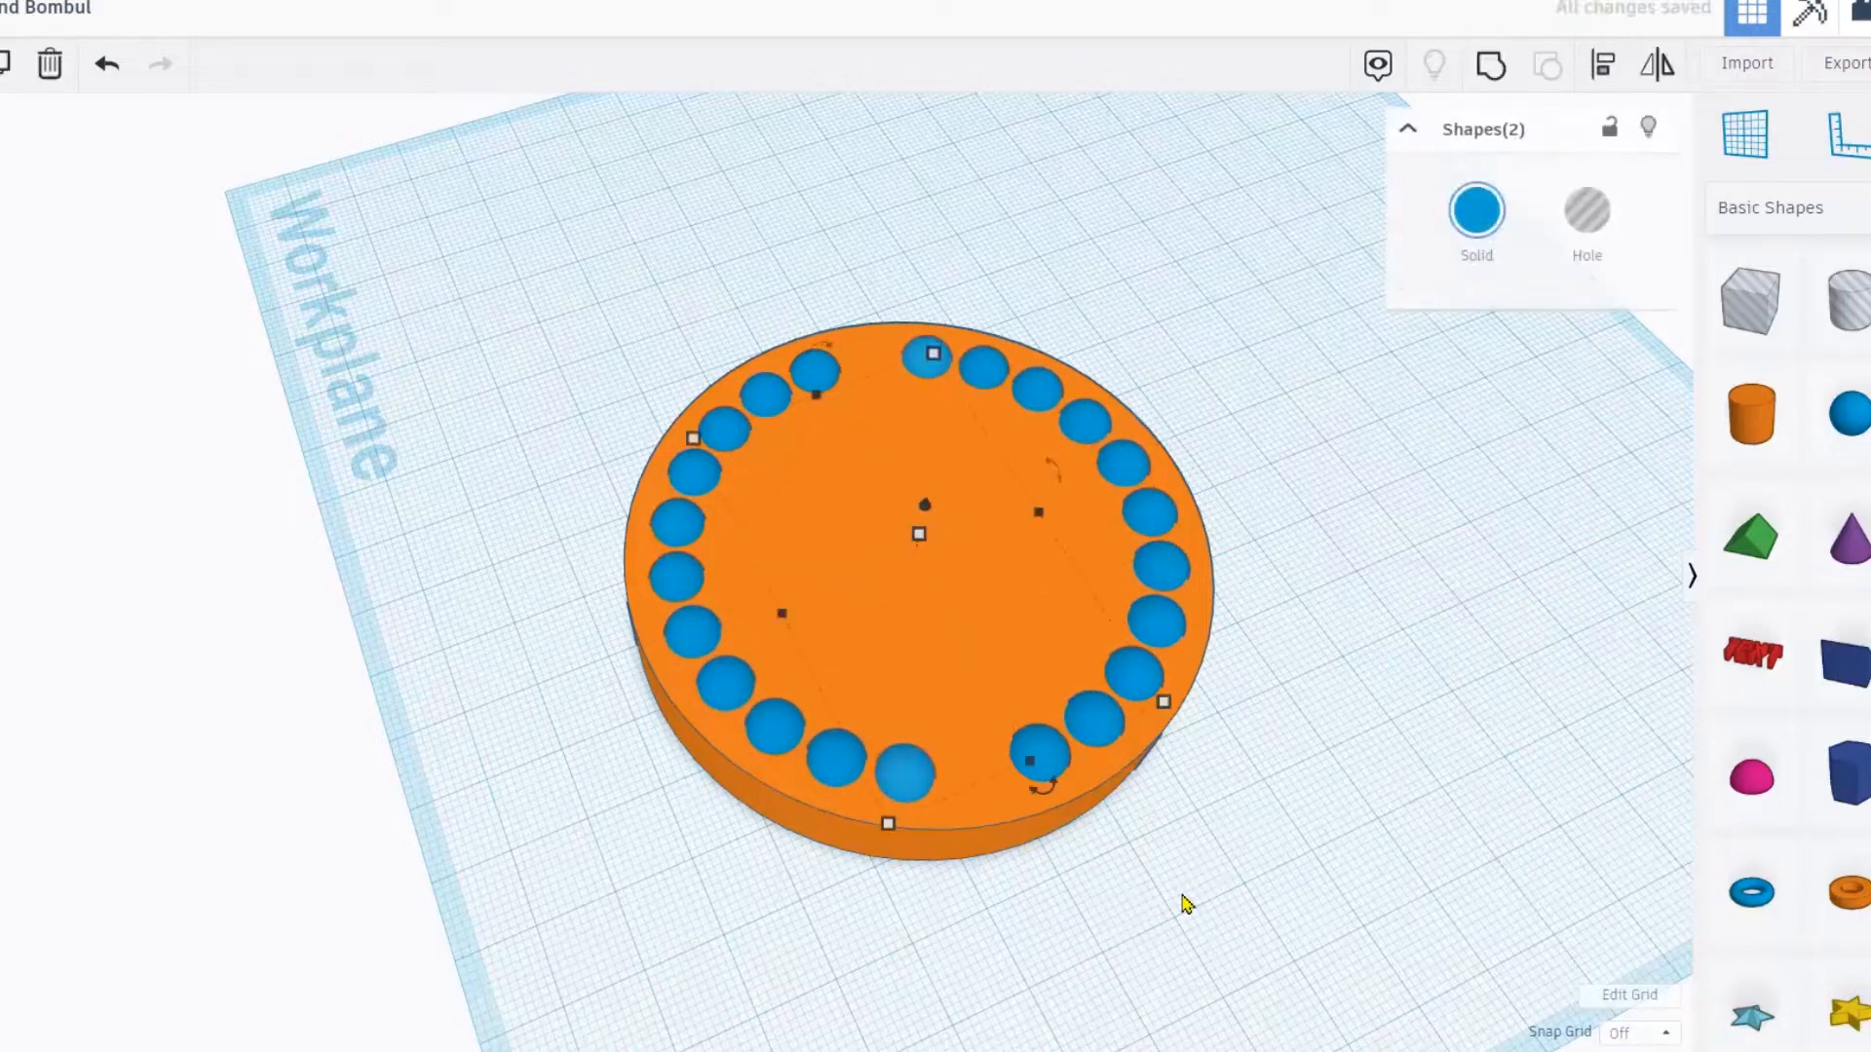
{"action": "right_click_drag", "start_coordinate": [1198, 924], "coordinate": [1116, 705]}
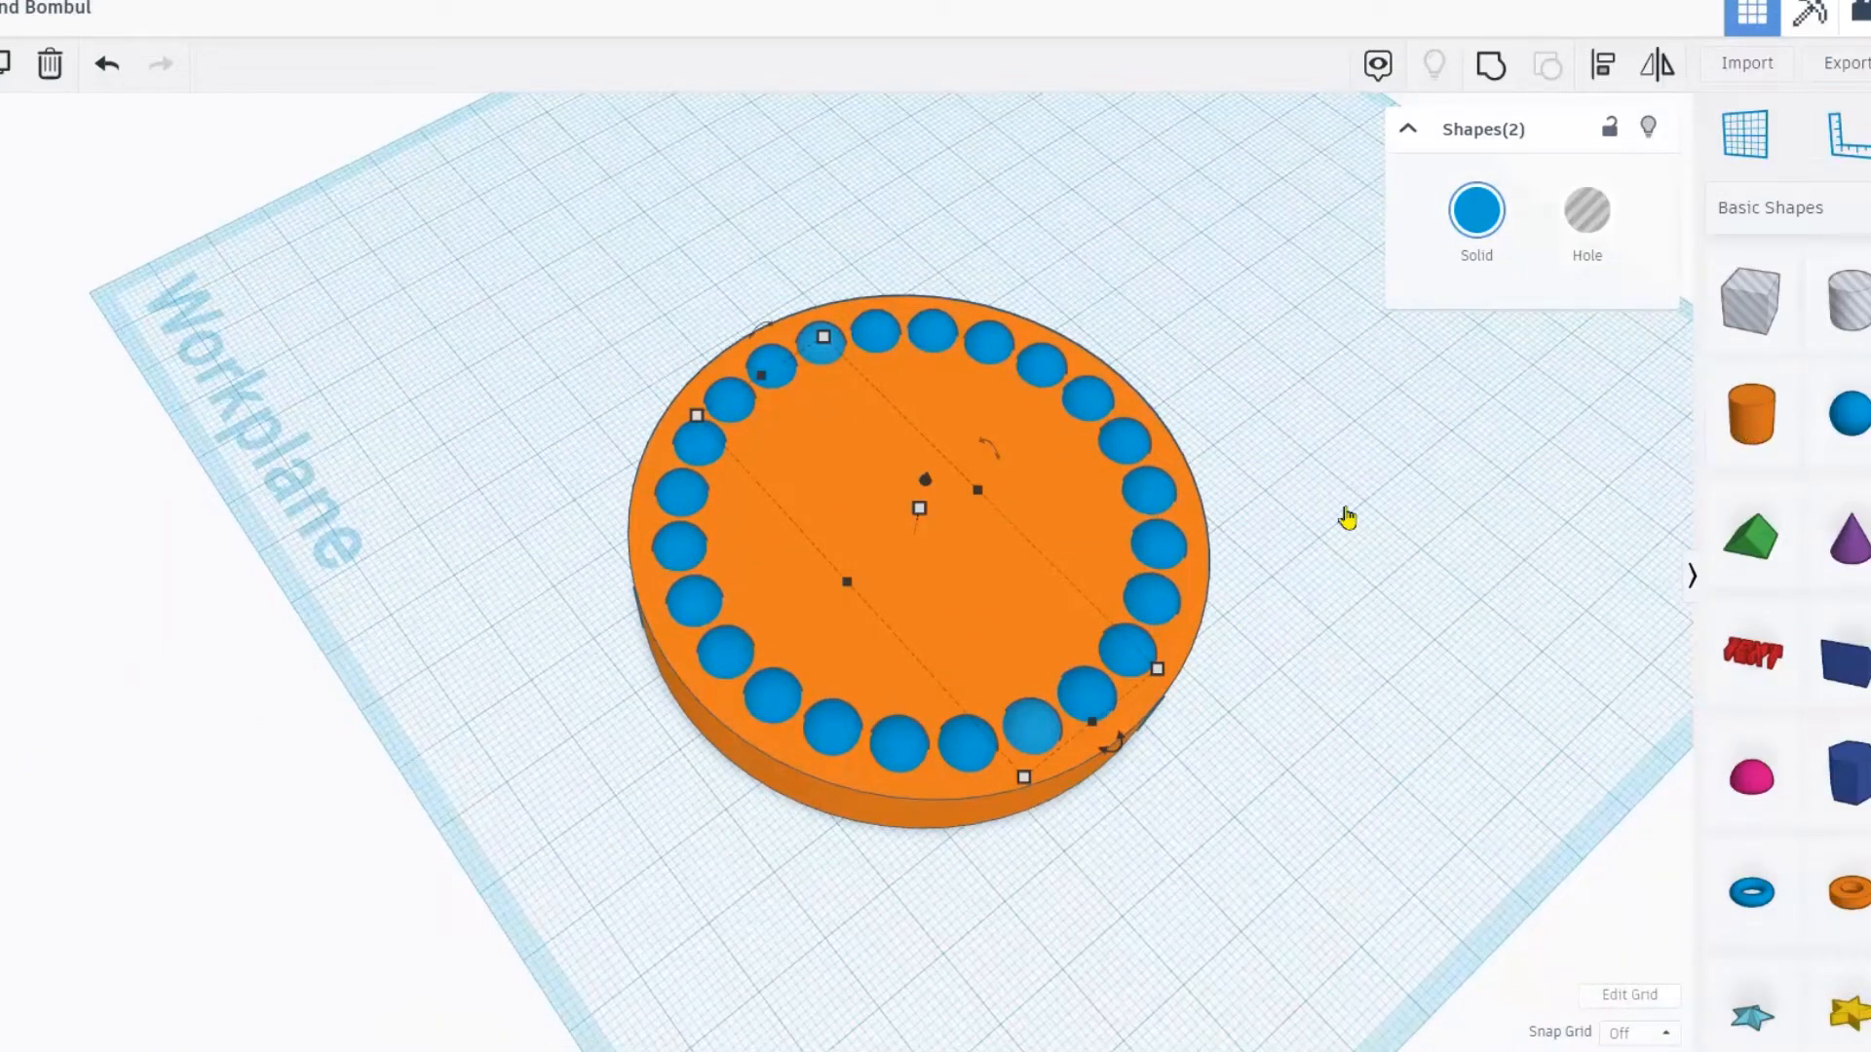
- Add a box beside the disc, stretch it to about 134 mm long and lower its height to form a bar
{"action": "left_click", "coordinate": [456, 536]}
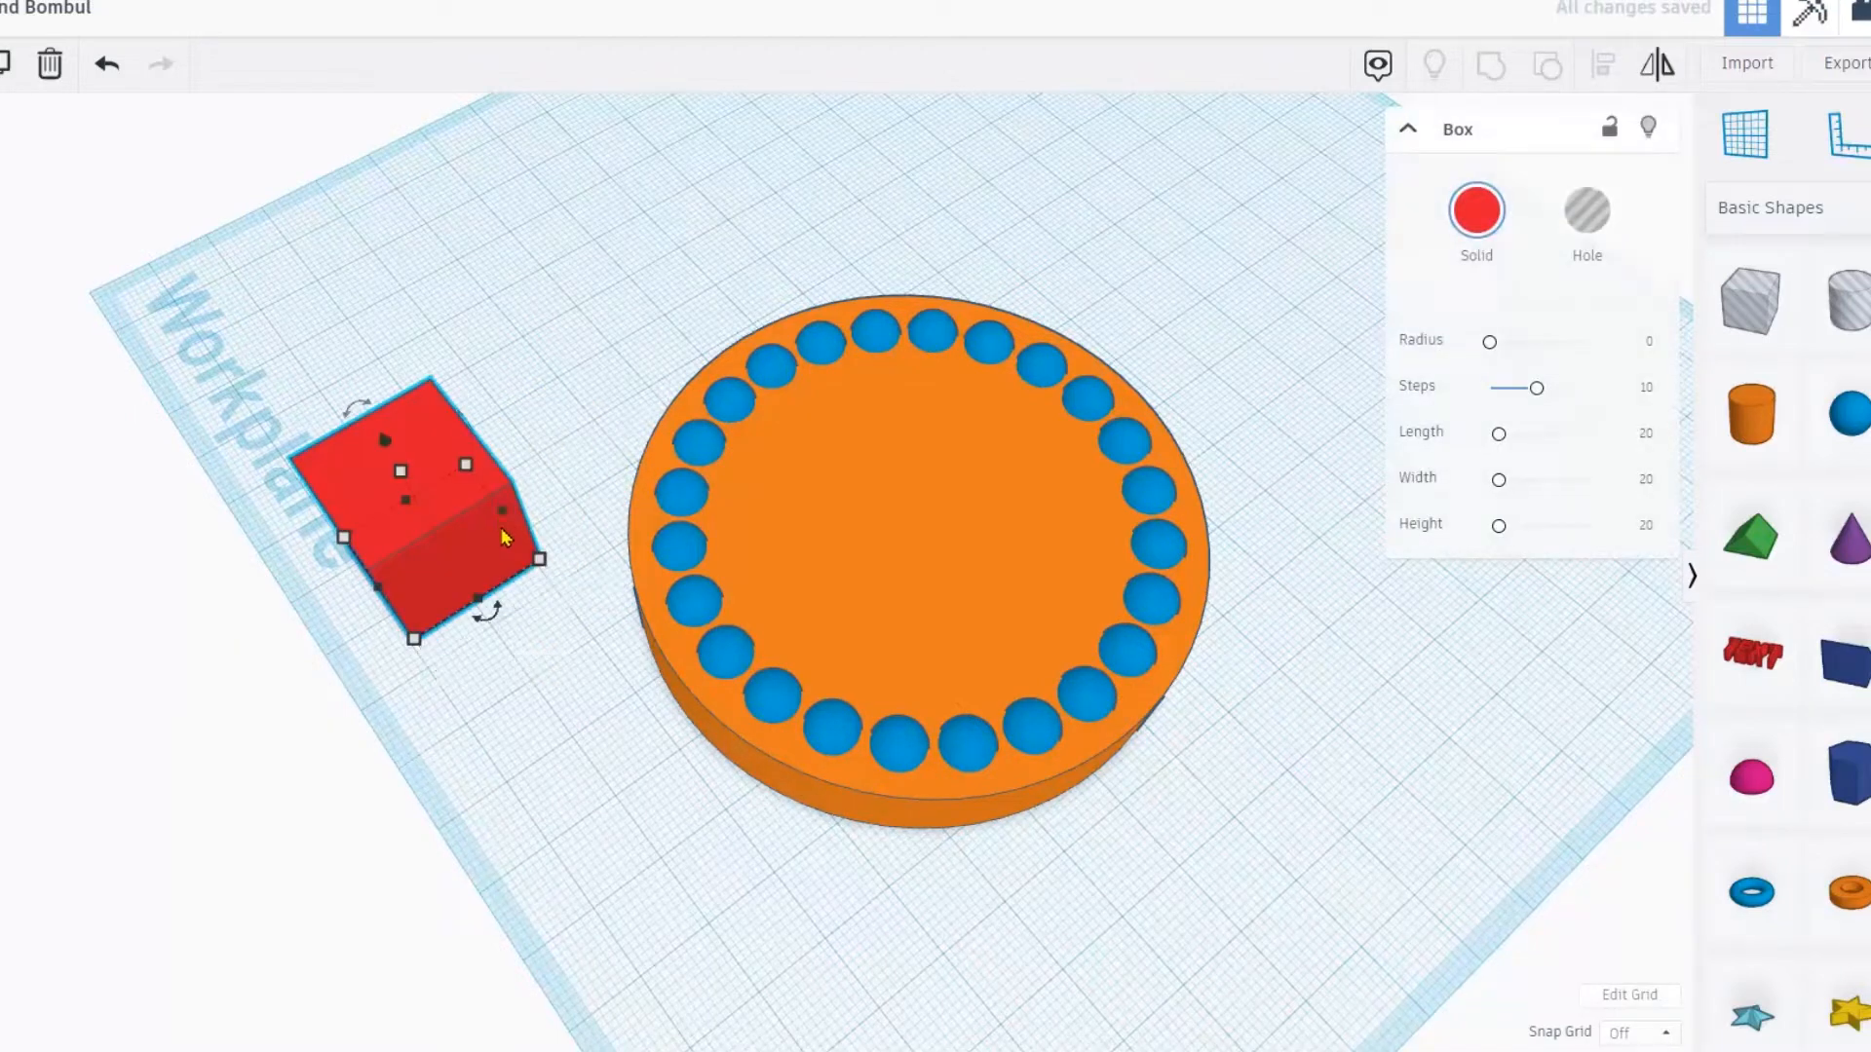
{"action": "left_click_drag", "start_coordinate": [539, 558], "coordinate": [1114, 193]}
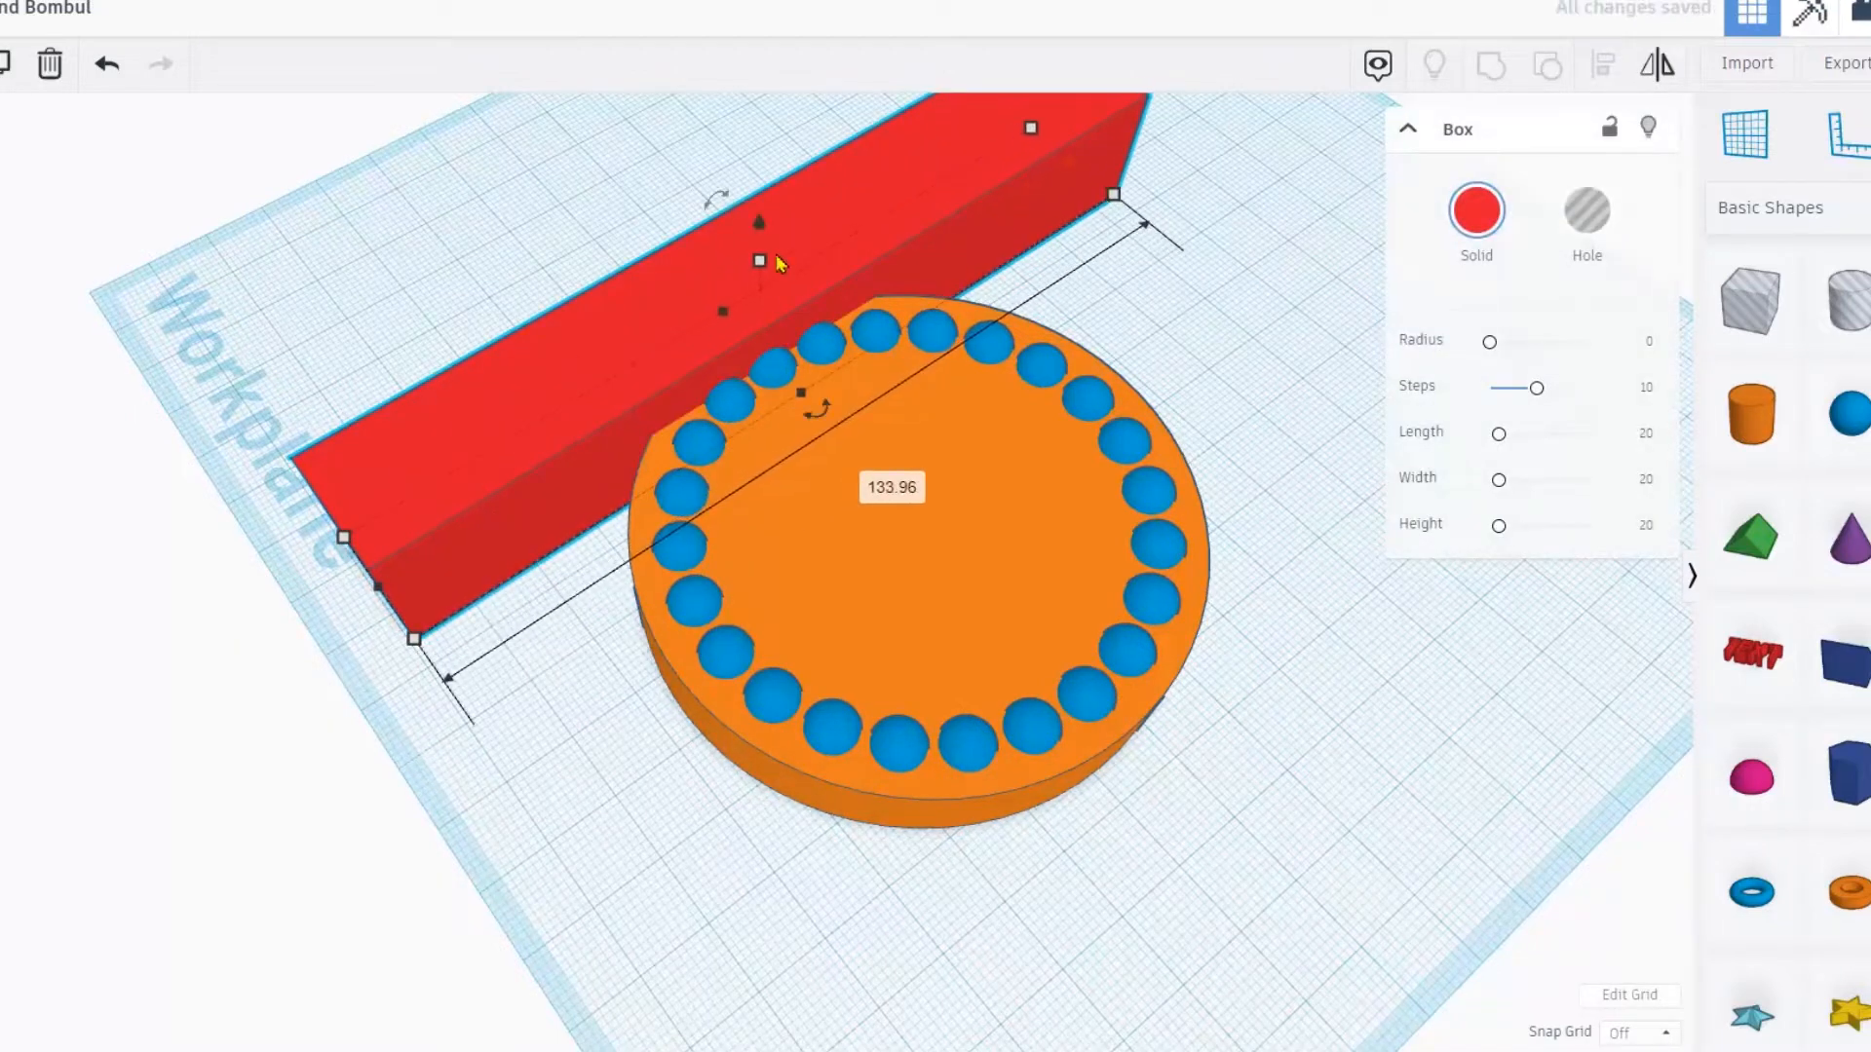
{"action": "left_click_drag", "start_coordinate": [758, 258], "coordinate": [762, 303]}
{"action": "right_click_drag", "start_coordinate": [763, 303], "coordinate": [676, 306]}
- Colour the long bar white and move it about 46 mm back, away from the disc
{"action": "left_click", "coordinate": [1476, 211]}
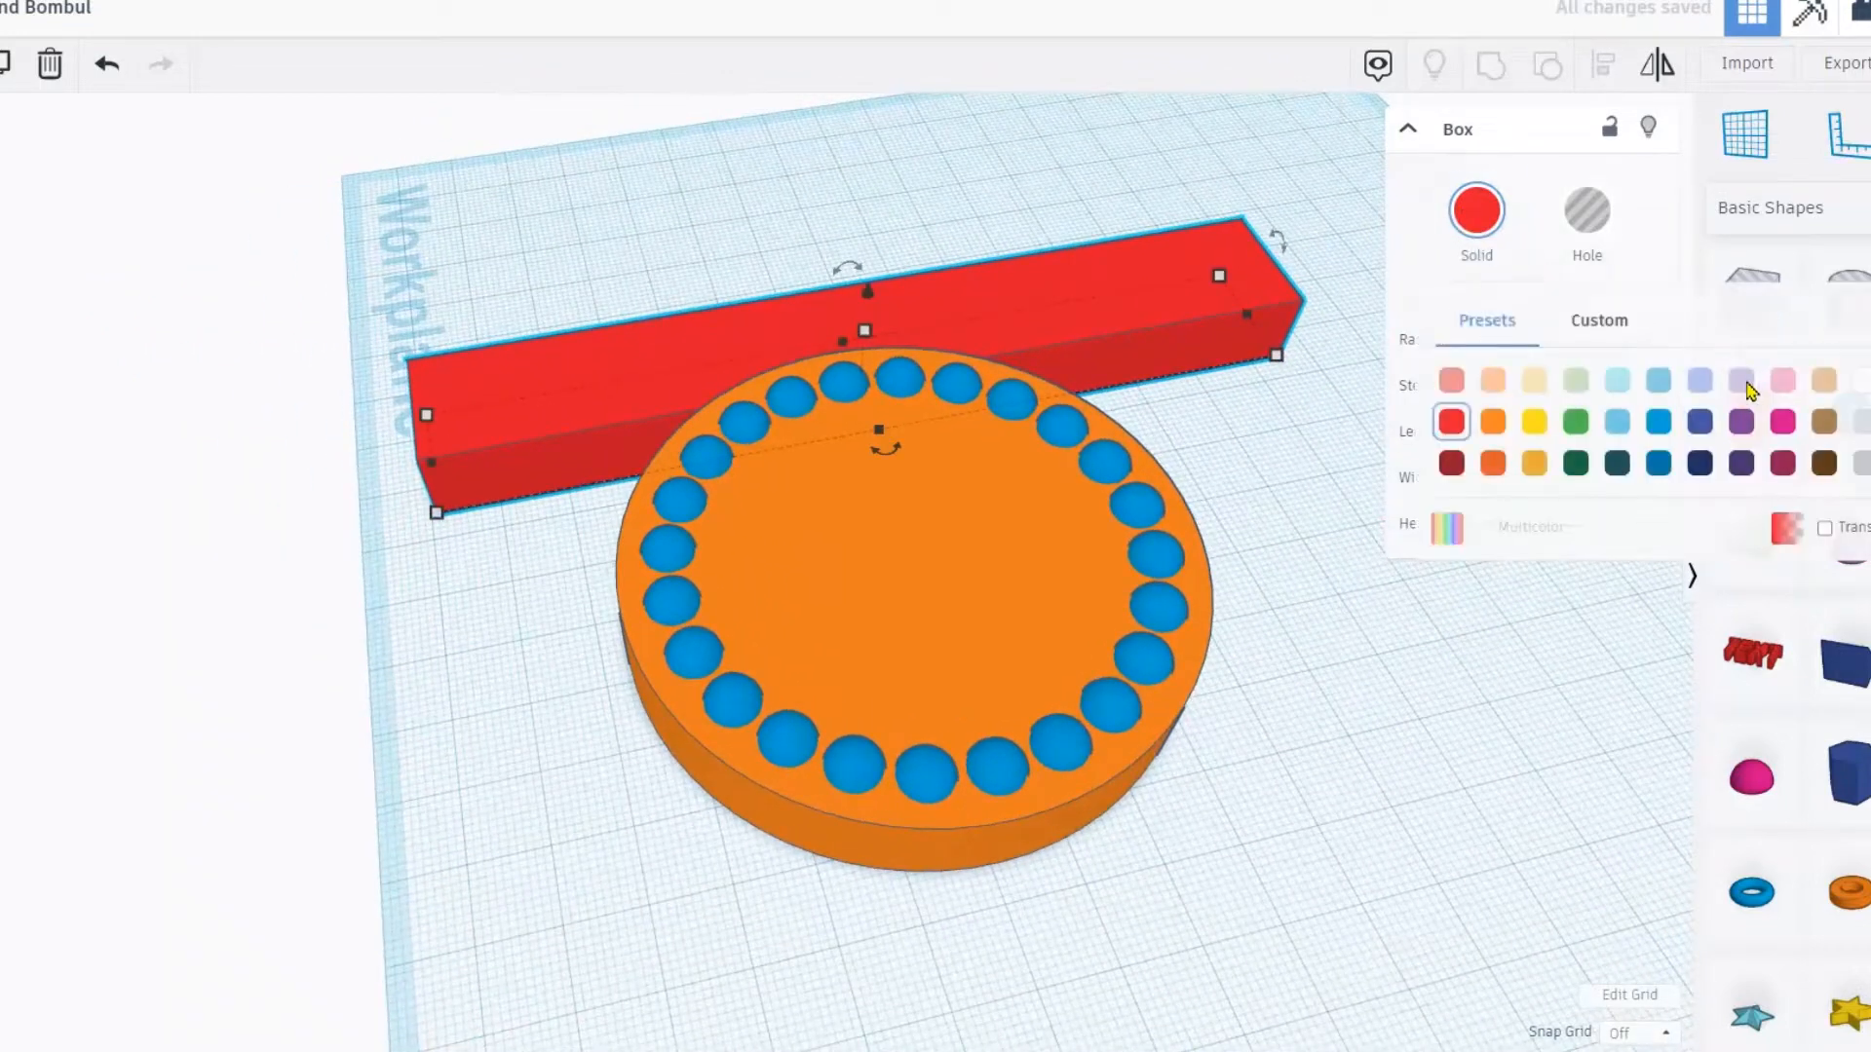
{"action": "left_click", "coordinate": [1861, 382]}
{"action": "left_click_drag", "start_coordinate": [1149, 326], "coordinate": [996, 146]}
{"action": "key", "text": "f"}
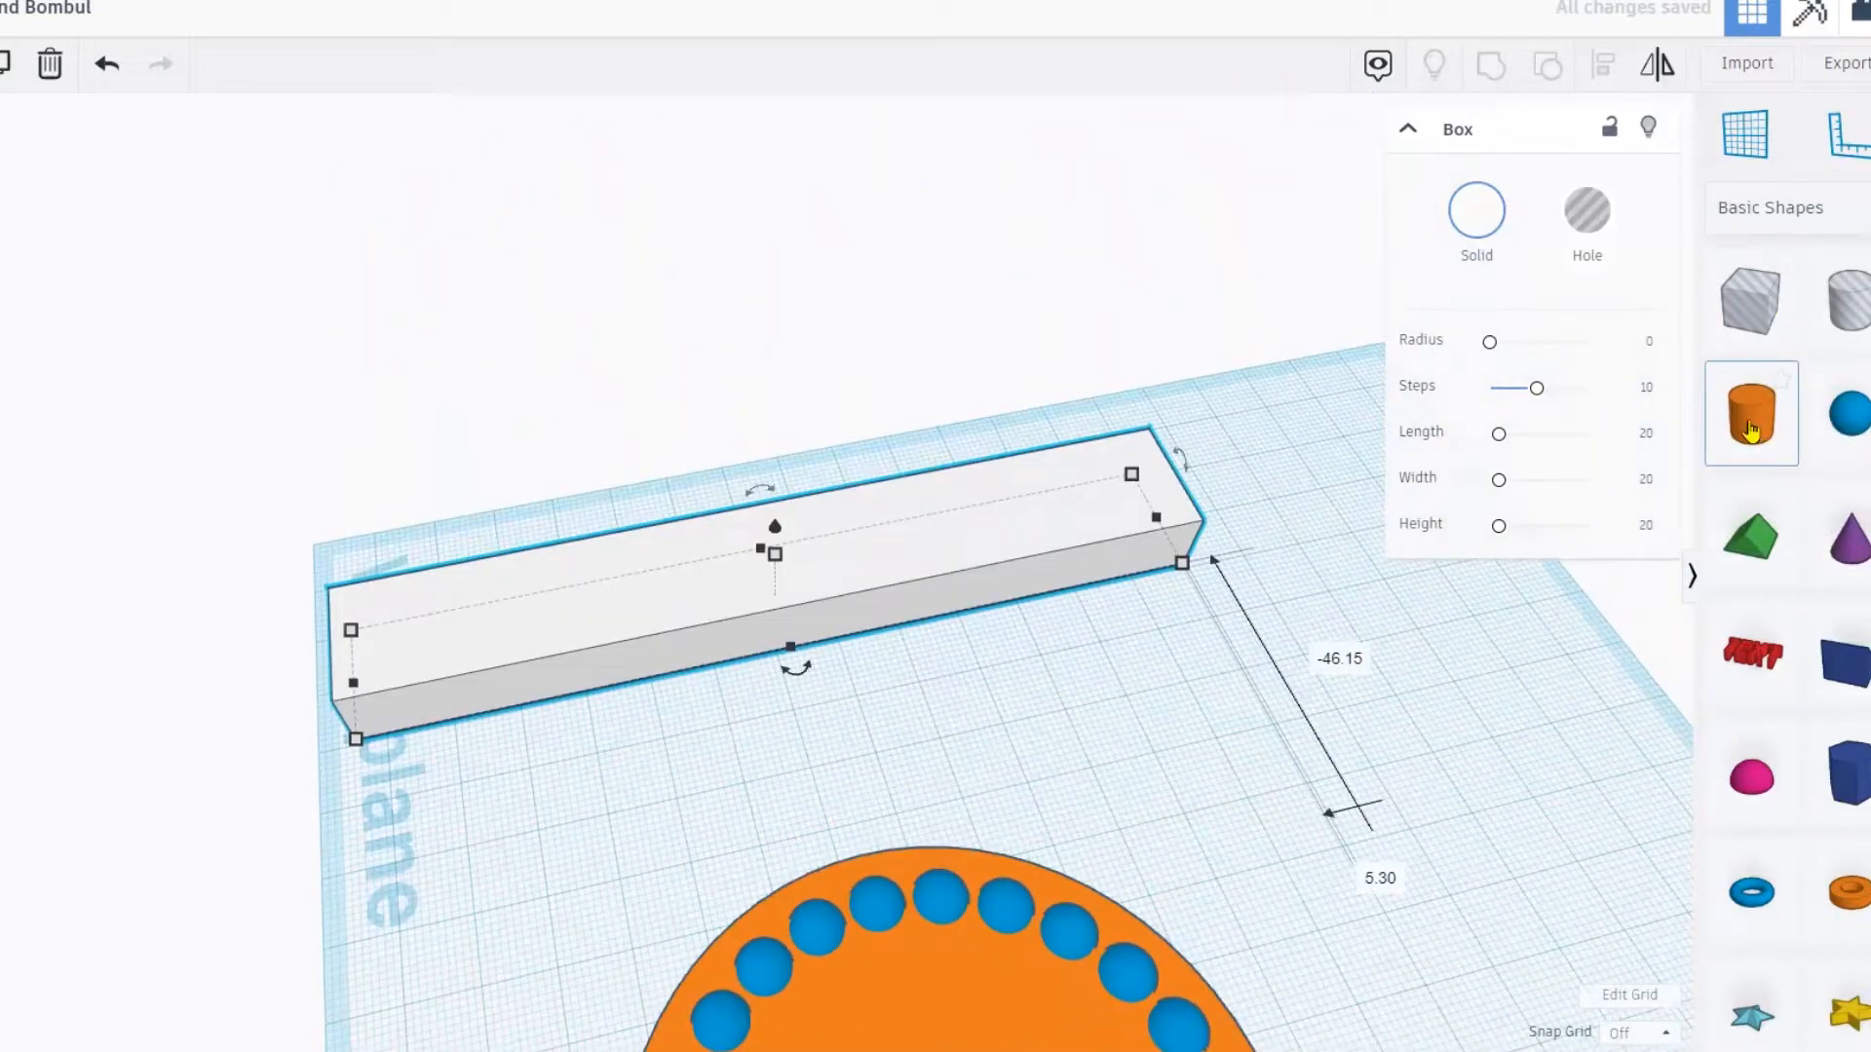
- Place a red box at one end of the white bar and lower its height so it stands slightly above the bar
{"action": "left_click_drag", "start_coordinate": [1750, 300], "coordinate": [459, 645]}
{"action": "right_click_drag", "start_coordinate": [448, 622], "coordinate": [430, 544]}
{"action": "scroll", "coordinate": [409, 542], "scroll_direction": "up", "scroll_amount": 3}
{"action": "left_click_drag", "start_coordinate": [343, 535], "coordinate": [327, 589]}
{"action": "scroll", "coordinate": [245, 575], "scroll_direction": "up", "scroll_amount": 1}
{"action": "scroll", "coordinate": [245, 575], "scroll_direction": "up", "scroll_amount": 1}
{"action": "mouse_move", "coordinate": [419, 433]}
{"action": "middle_mouse_down"}
{"action": "mouse_move", "coordinate": [464, 401]}
{"action": "mouse_move", "coordinate": [519, 419]}
{"action": "mouse_move", "coordinate": [643, 384]}
{"action": "middle_mouse_up"}
{"action": "scroll", "coordinate": [185, 602], "scroll_direction": "up", "scroll_amount": 2}
{"action": "scroll", "coordinate": [185, 596], "scroll_direction": "up", "scroll_amount": 1}
{"action": "middle_click_drag", "start_coordinate": [1, 454], "coordinate": [151, 438]}
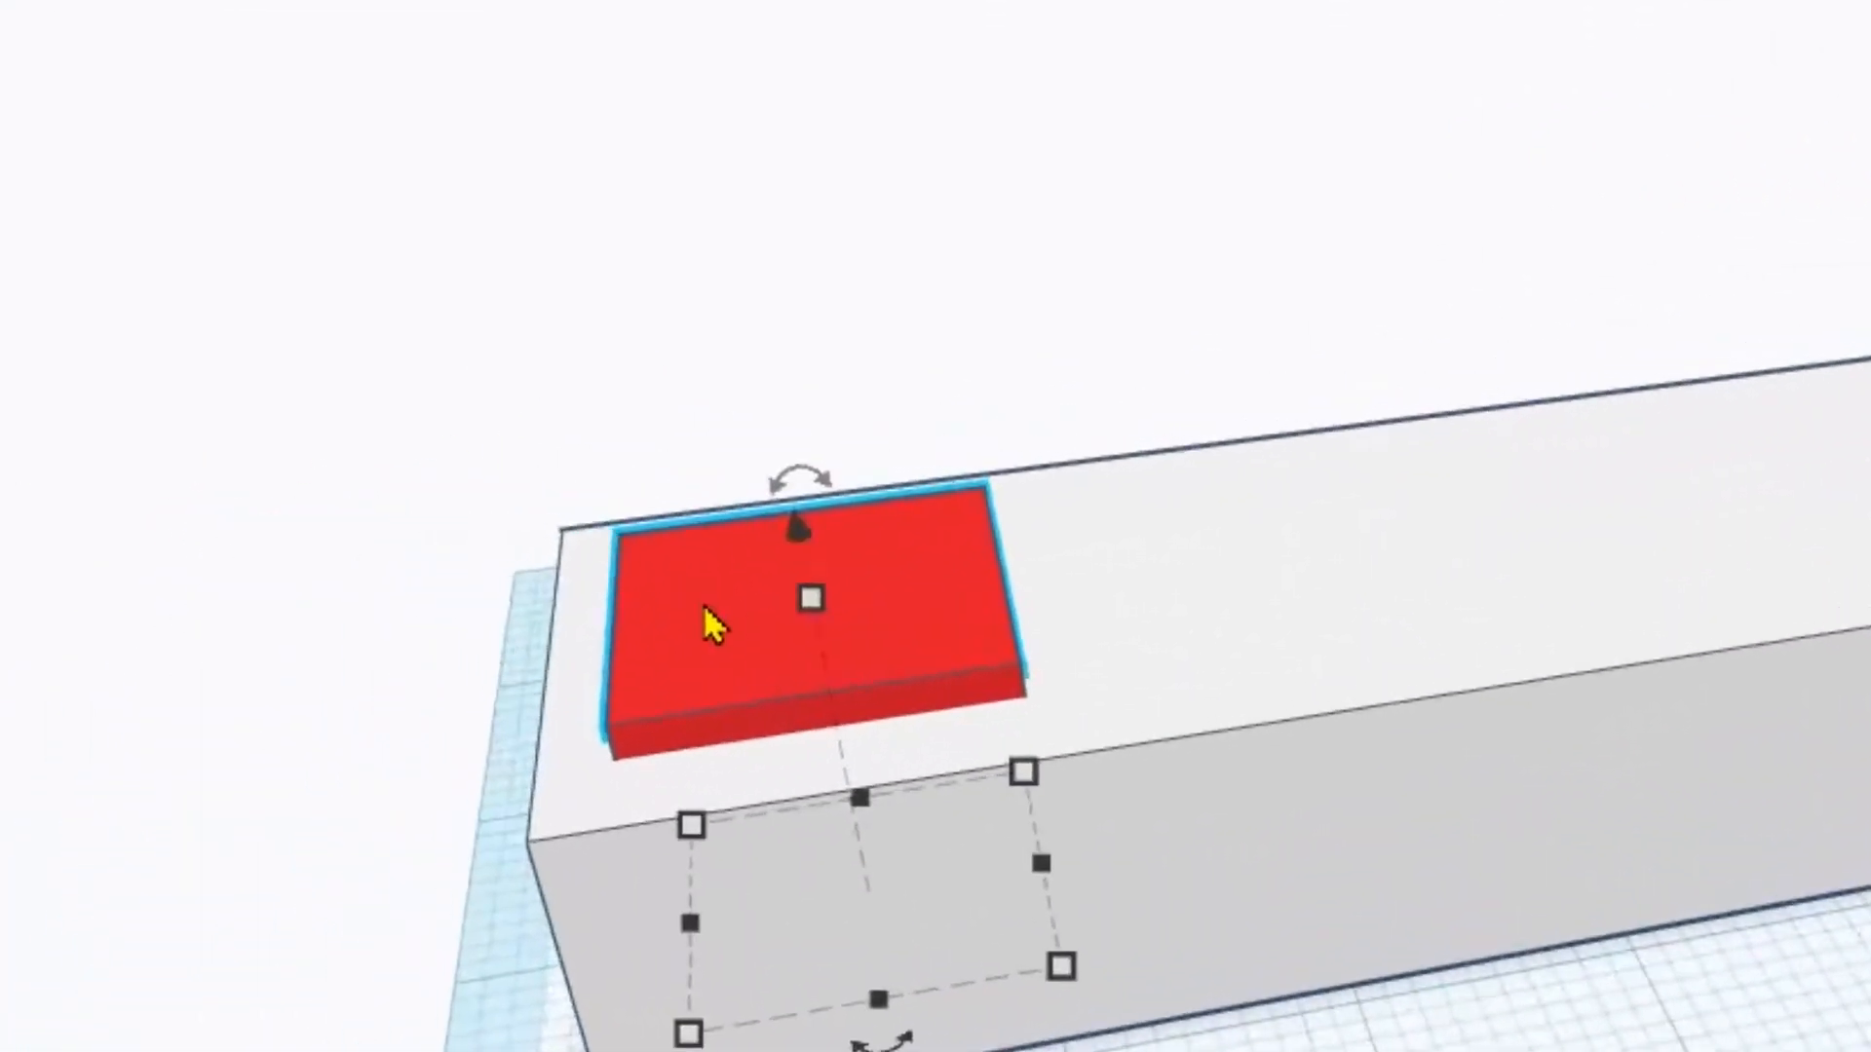
- Duplicate the red box in place, shrink the copy and raise it so it forms a second, smaller tier
{"action": "left_click", "coordinate": [301, 422]}
{"action": "left_click", "coordinate": [703, 632]}
{"action": "left_click_drag", "start_coordinate": [709, 634], "coordinate": [709, 634]}
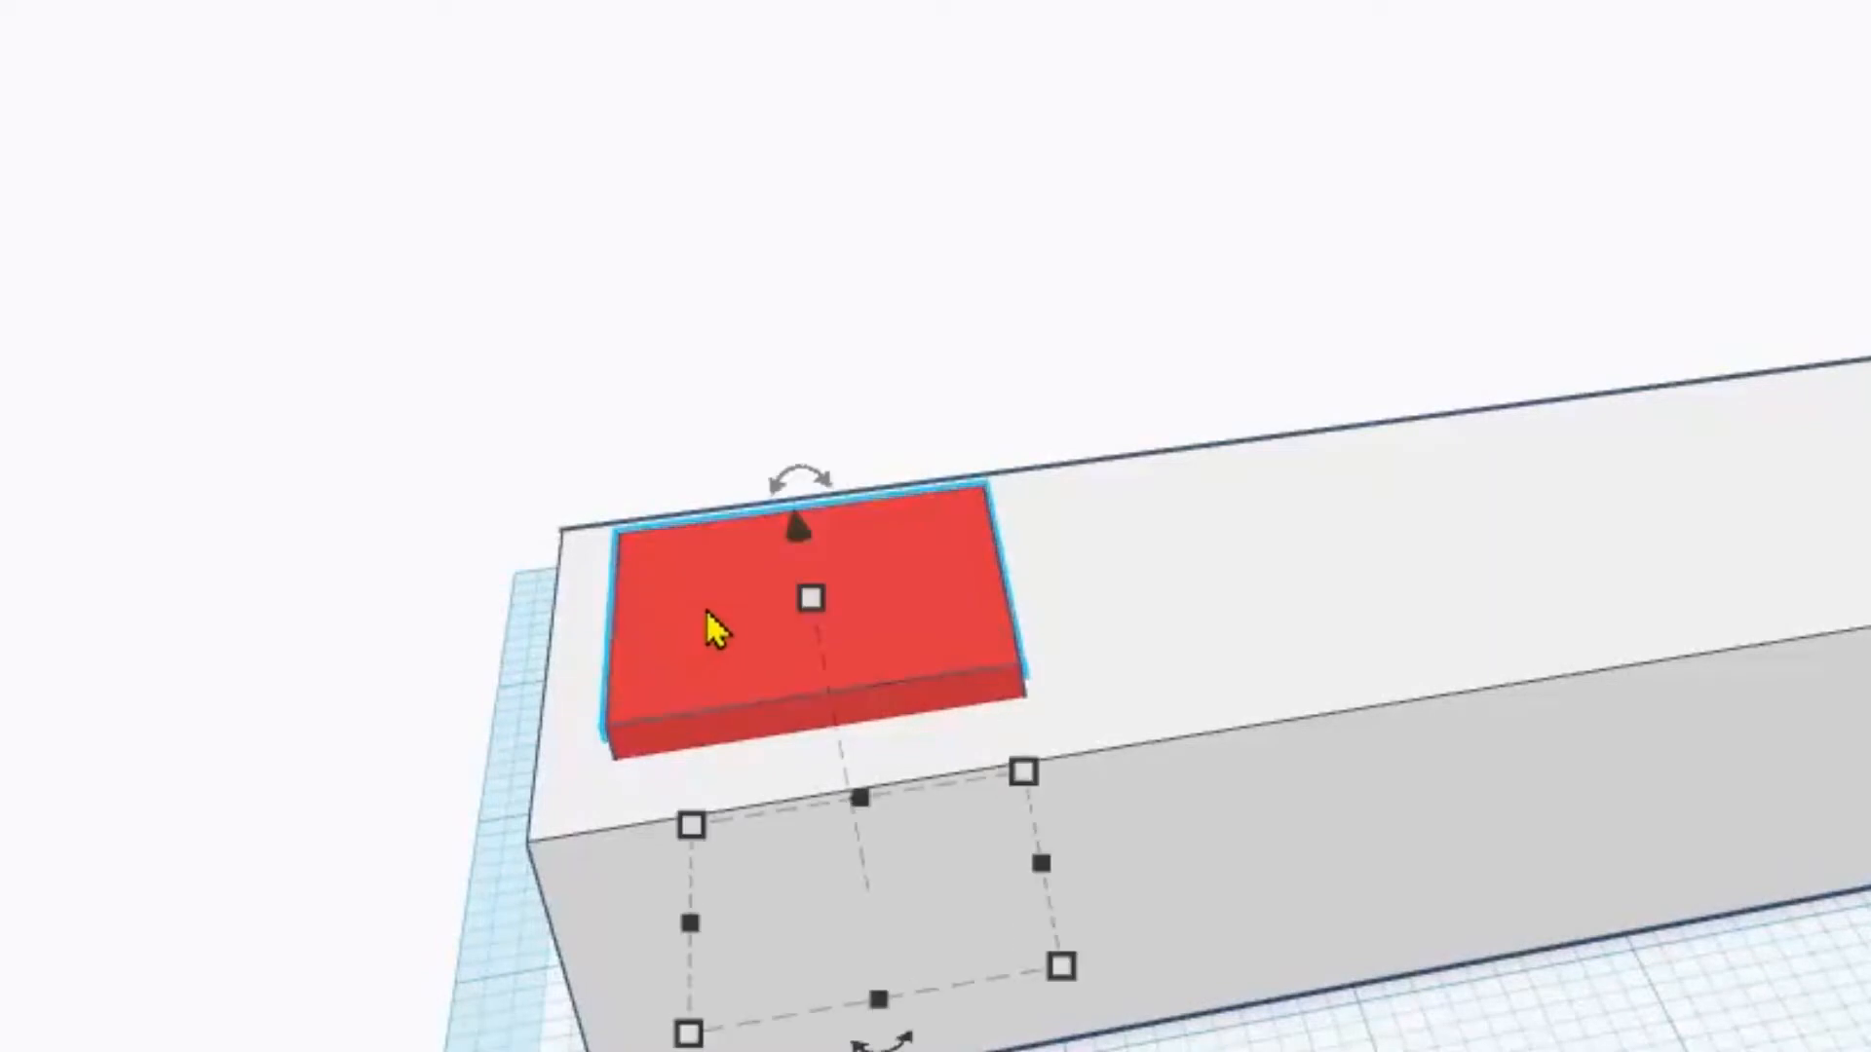
{"action": "left_click_drag", "start_coordinate": [813, 643], "coordinate": [824, 663]}
{"action": "left_click_drag", "start_coordinate": [799, 598], "coordinate": [775, 487]}
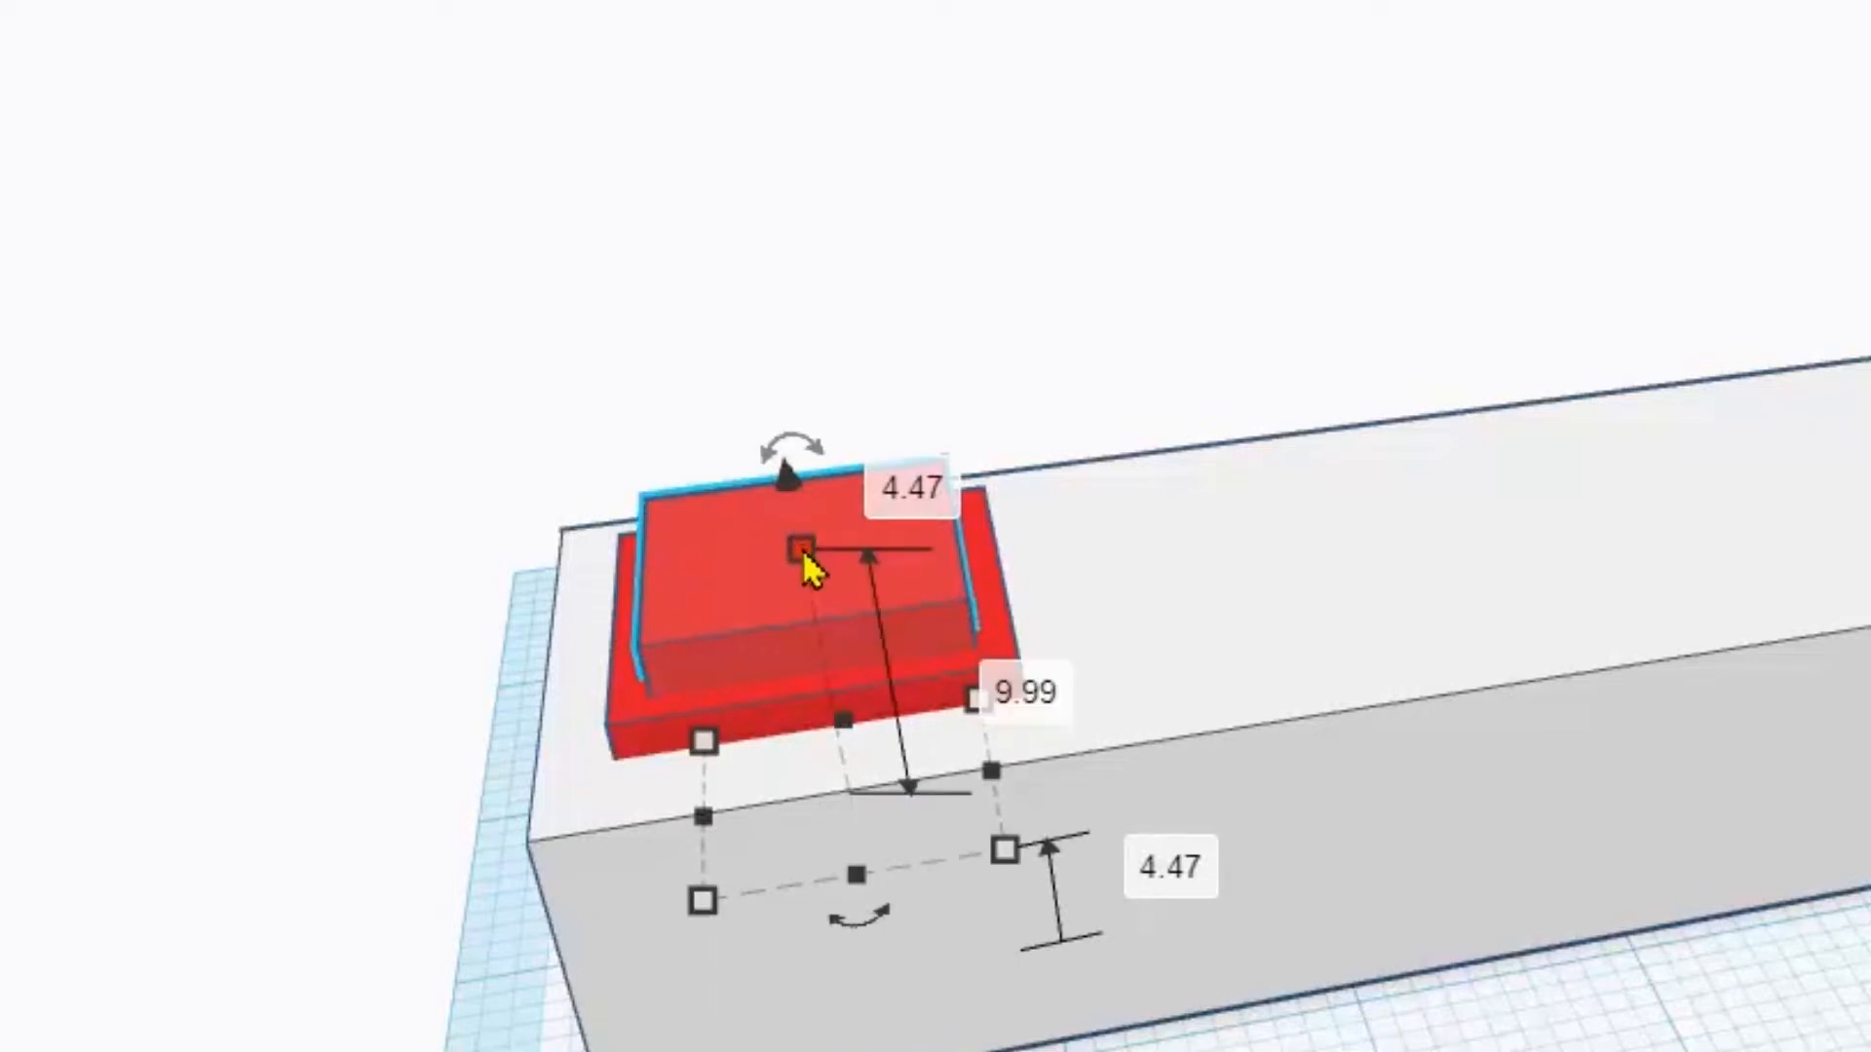
- Repeat the shrinking, rising duplication four times to stack the red boxes into a six-tier stepped pyramid
{"action": "key", "text": "ctrl+d"}
{"action": "key", "text": "ctrl+d"}
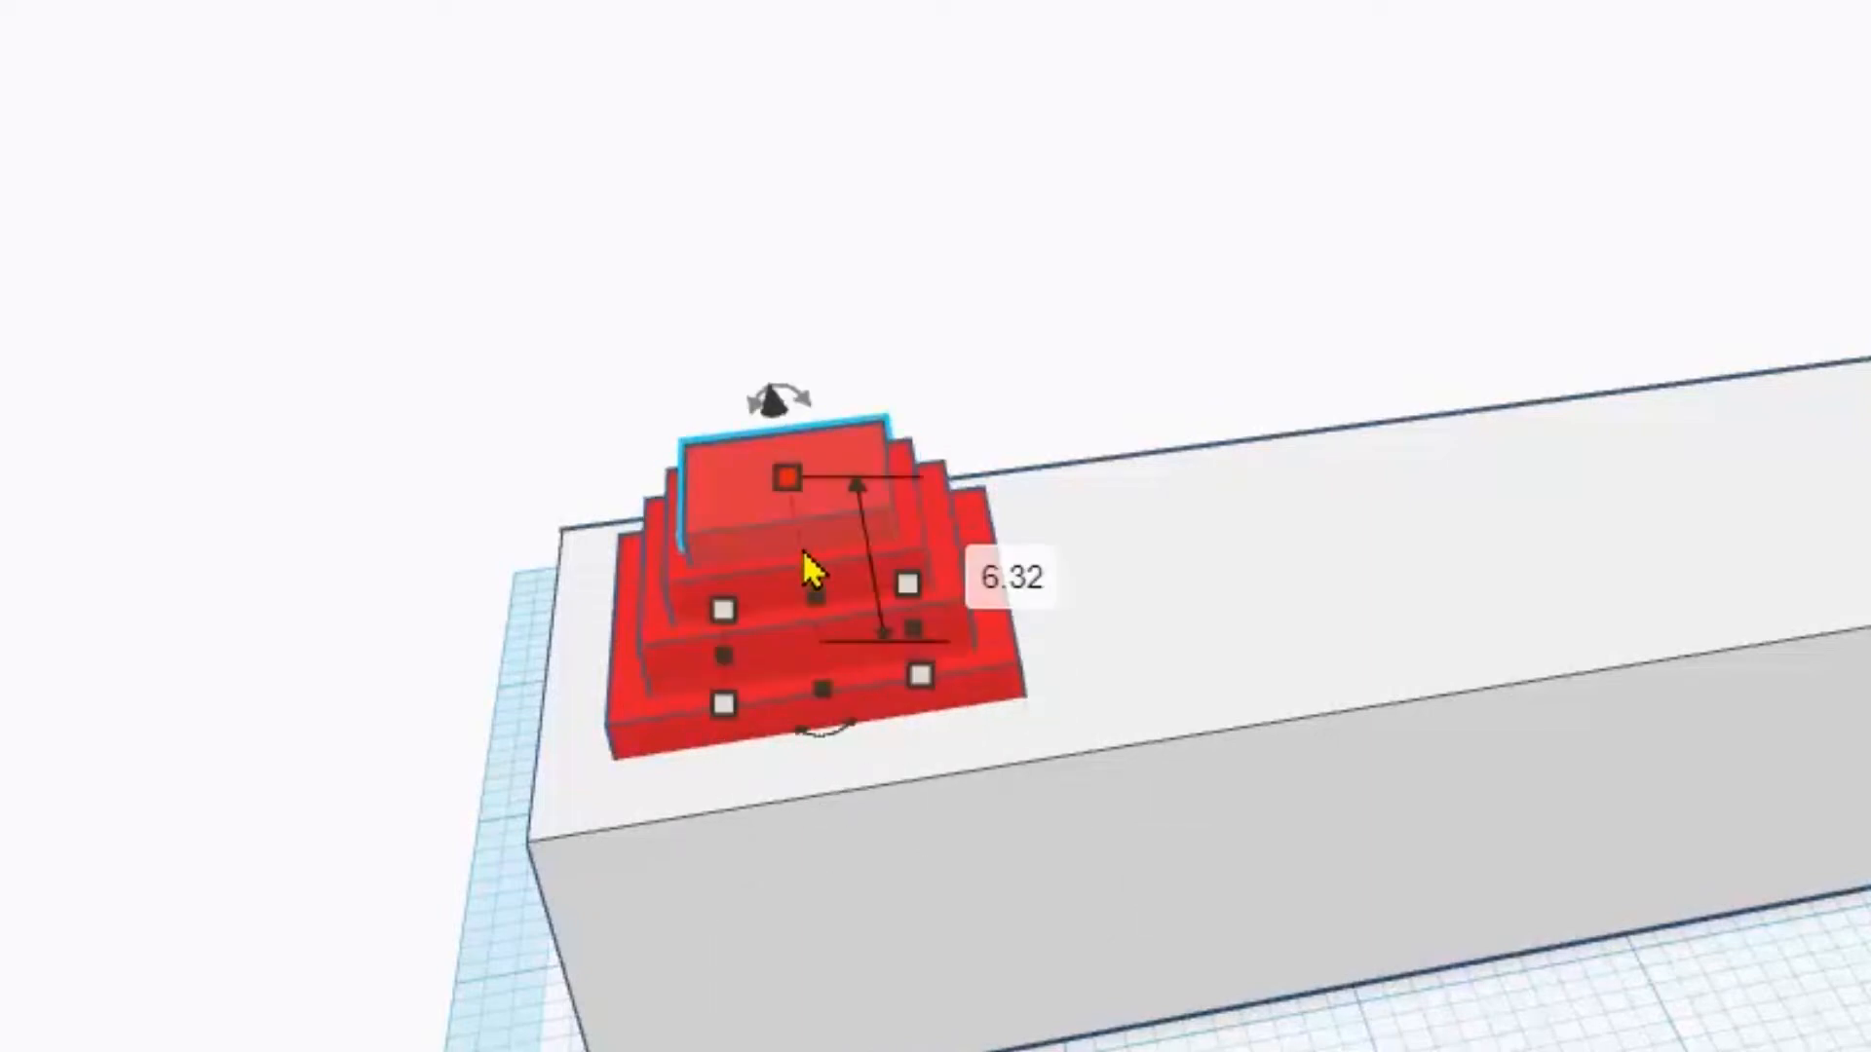
{"action": "key", "text": "ctrl+d"}
{"action": "key", "text": "ctrl+d"}
{"action": "right_click_drag", "start_coordinate": [374, 699], "coordinate": [468, 507]}
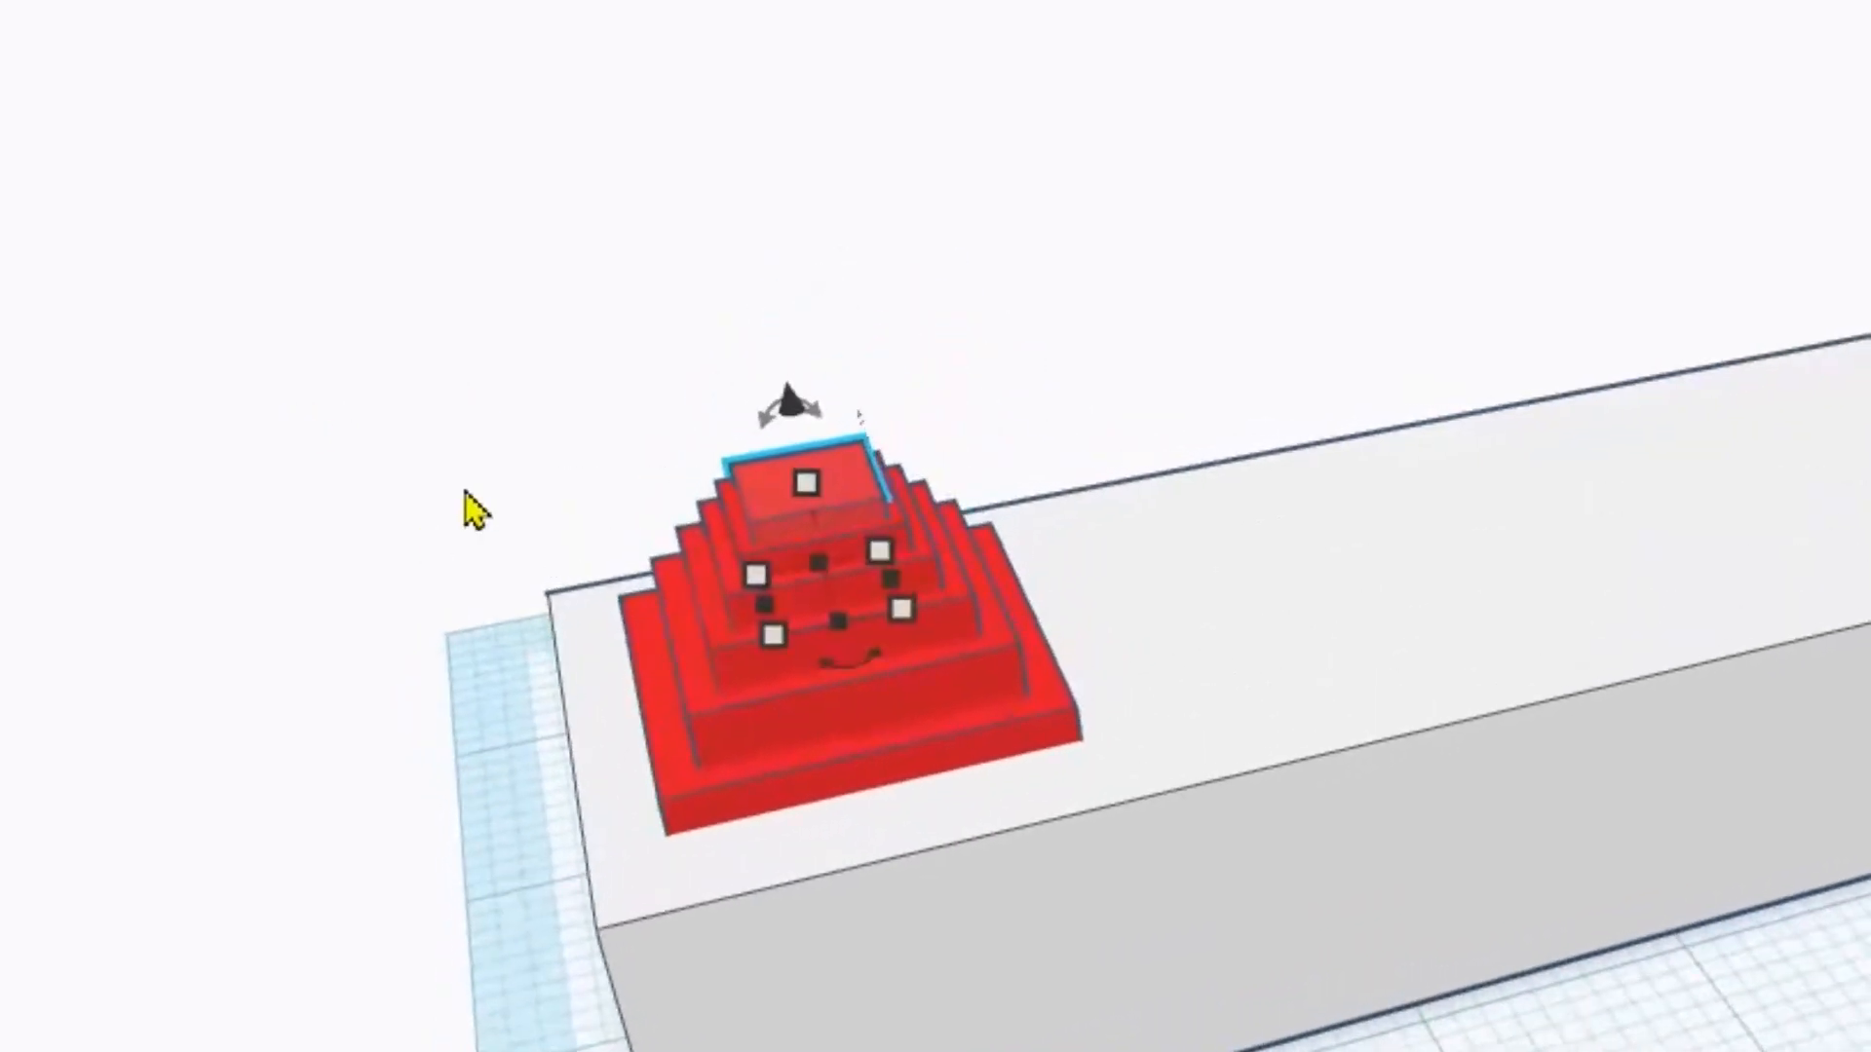
- Group the six stacked red boxes without the white bar and colour the group light blue
{"action": "left_click_drag", "start_coordinate": [401, 338], "coordinate": [933, 896]}
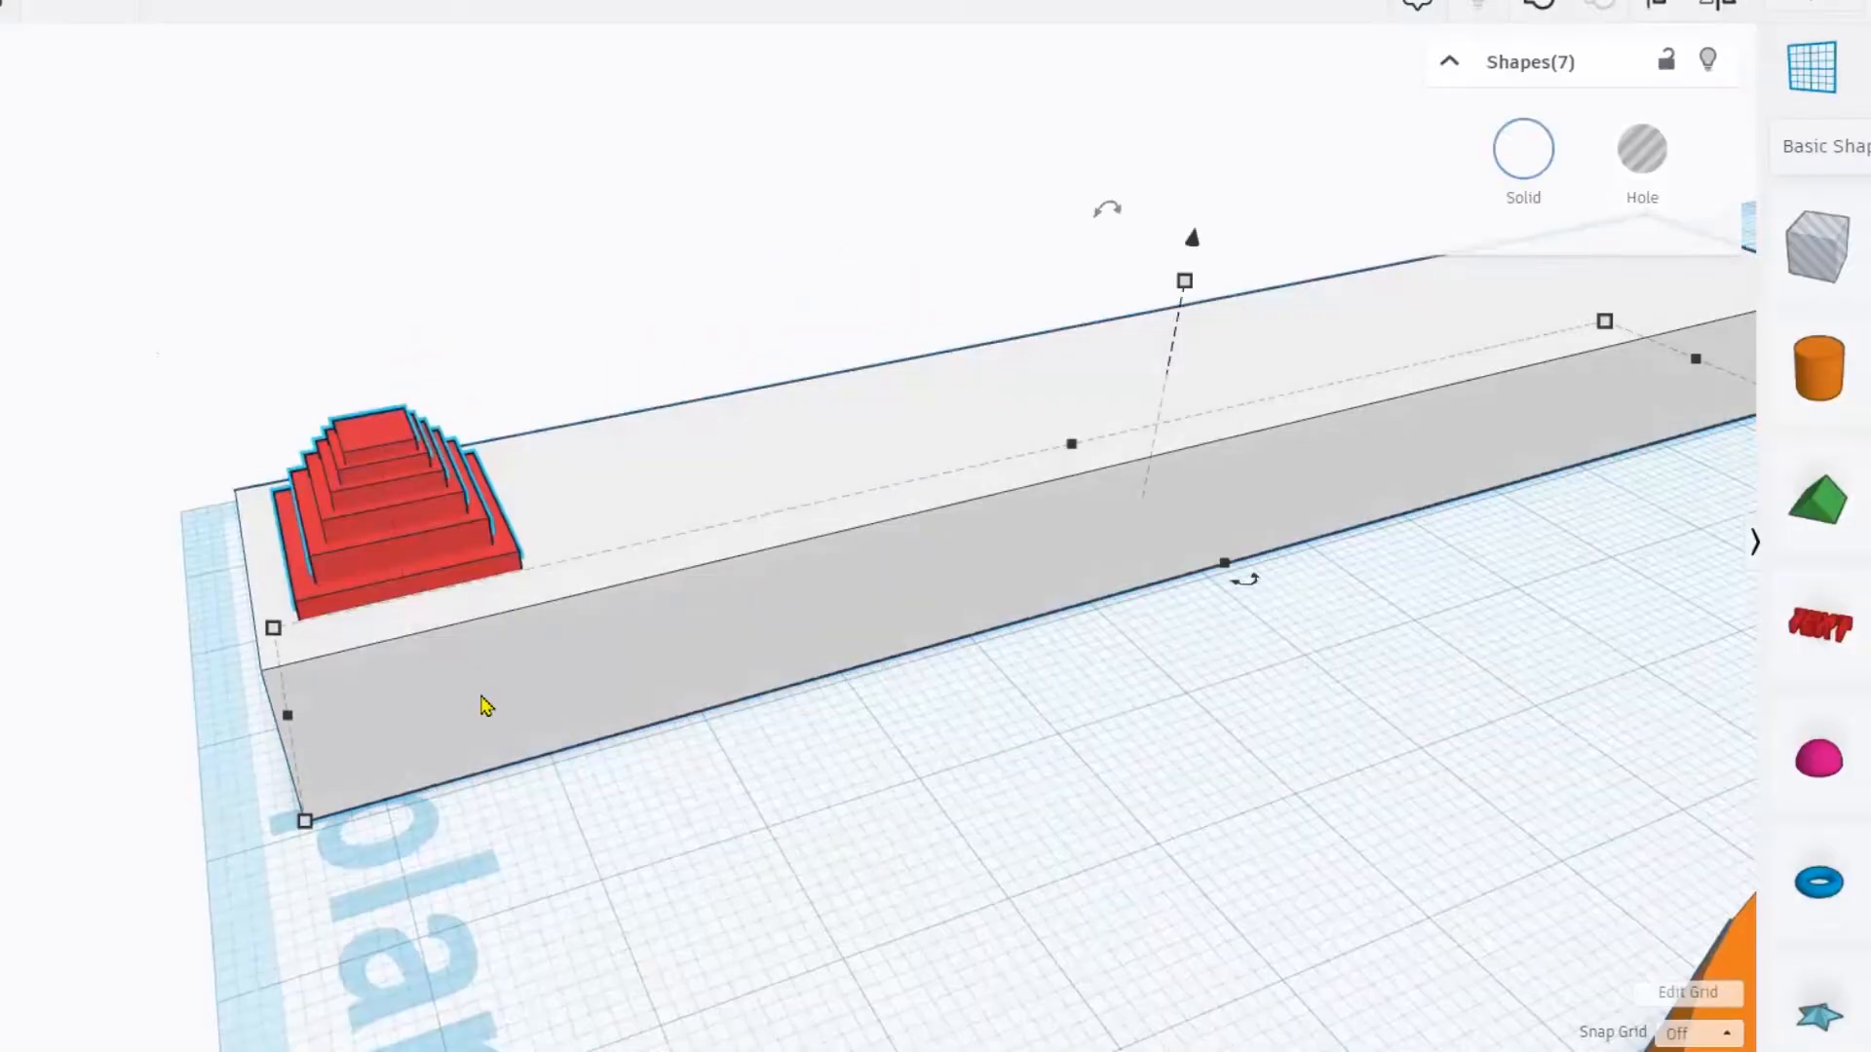
{"action": "left_click", "coordinate": [981, 1031], "text": "shift"}
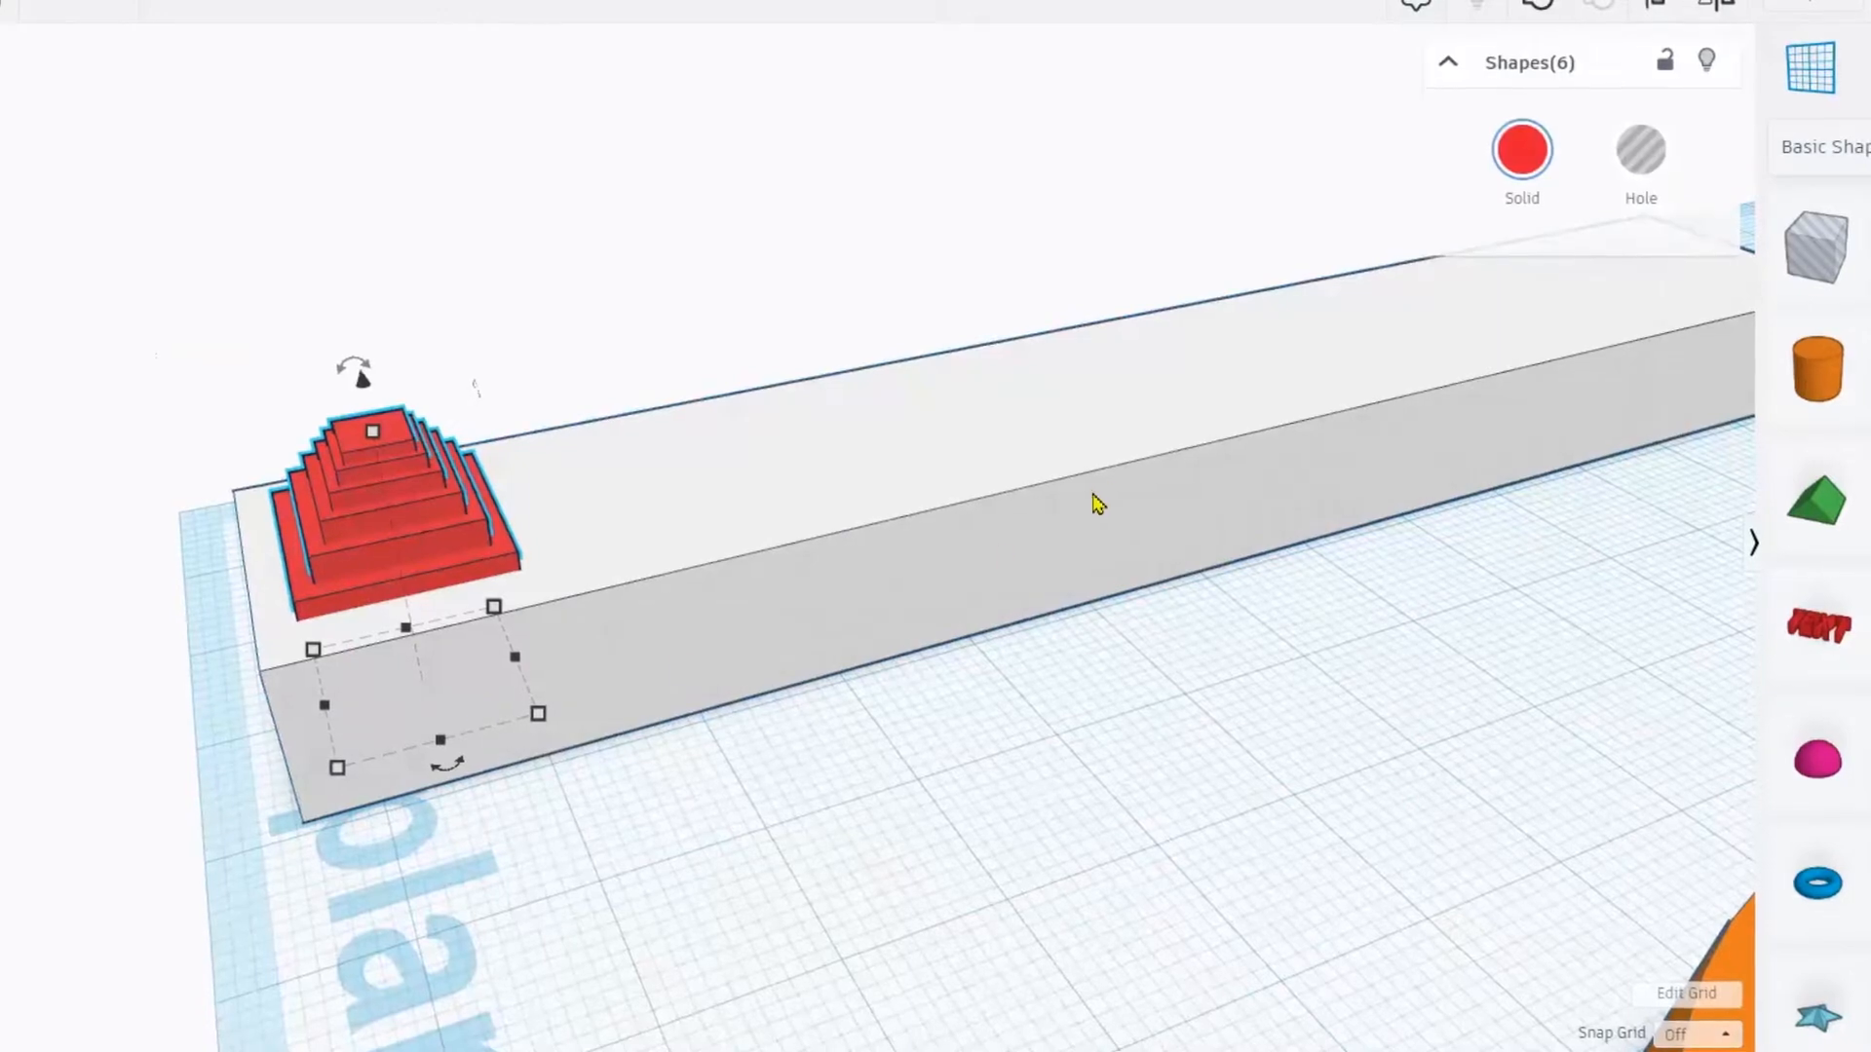
{"action": "left_click", "coordinate": [1538, 7]}
{"action": "left_click", "coordinate": [1518, 151]}
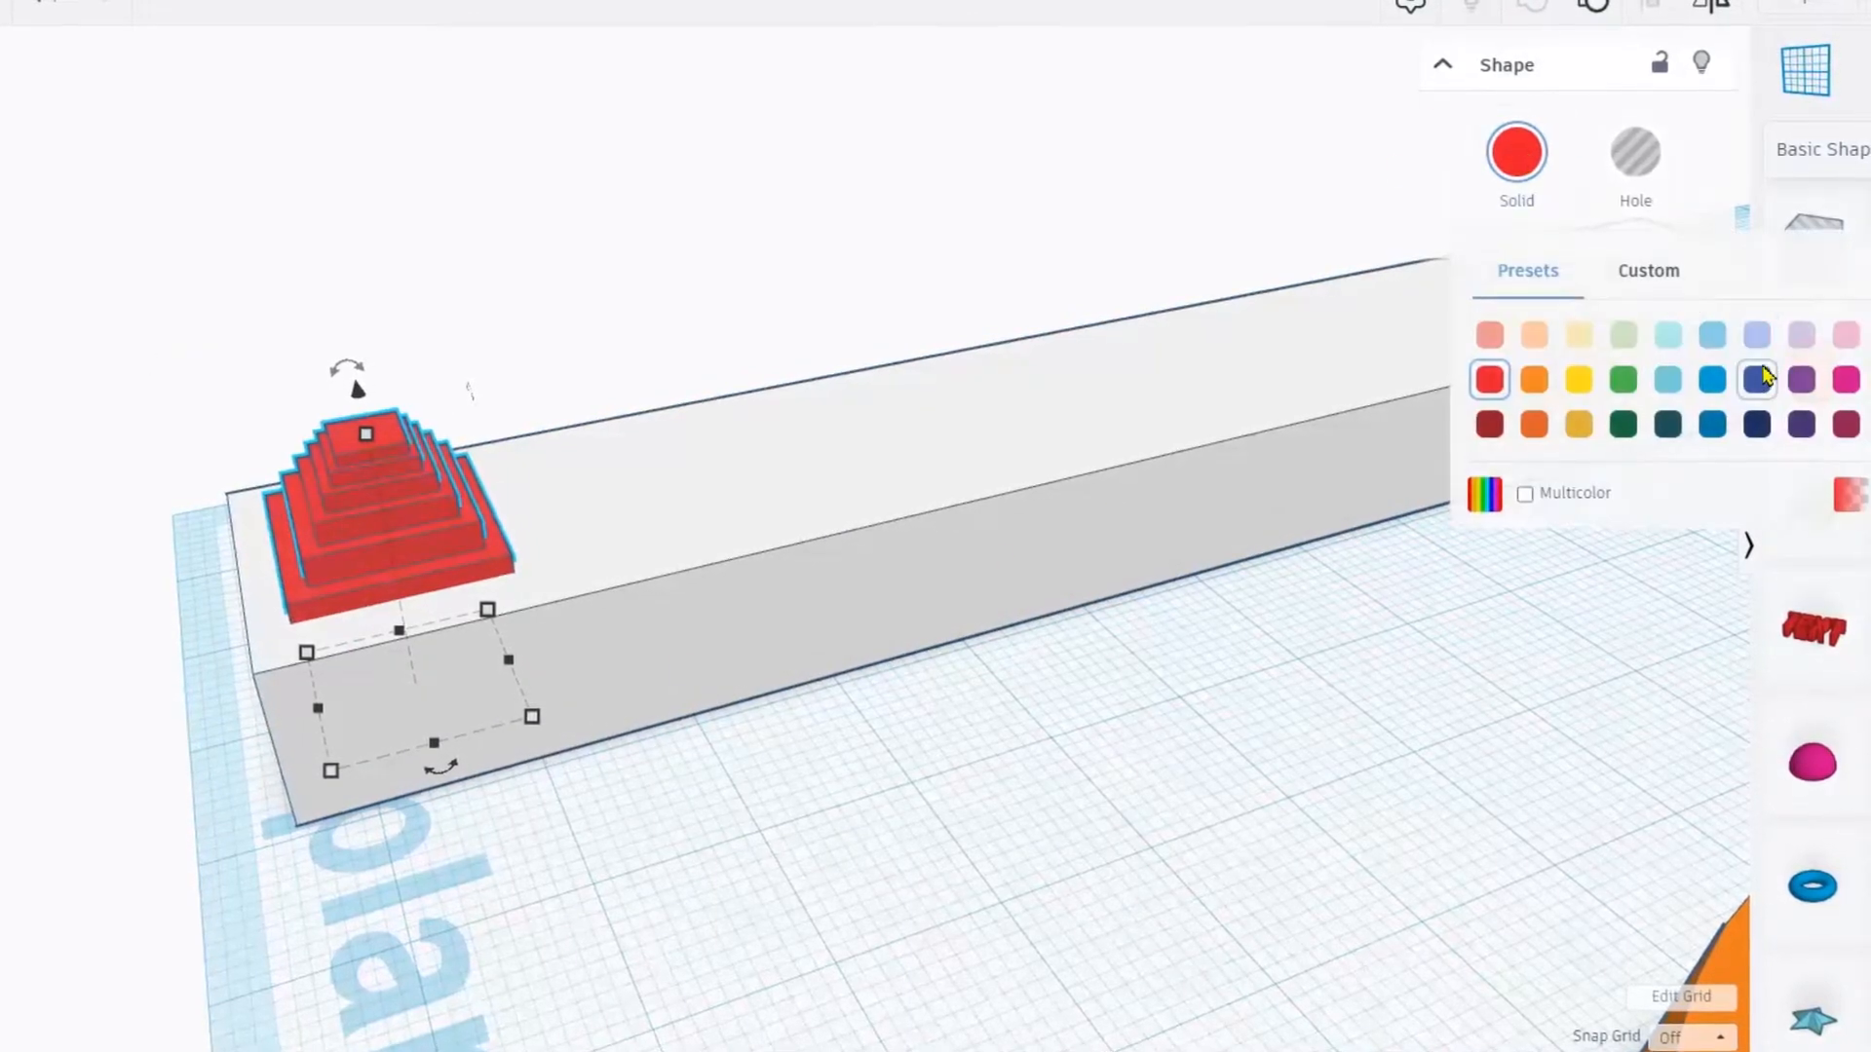
{"action": "left_click", "coordinate": [1712, 336]}
{"action": "left_click", "coordinate": [811, 672]}
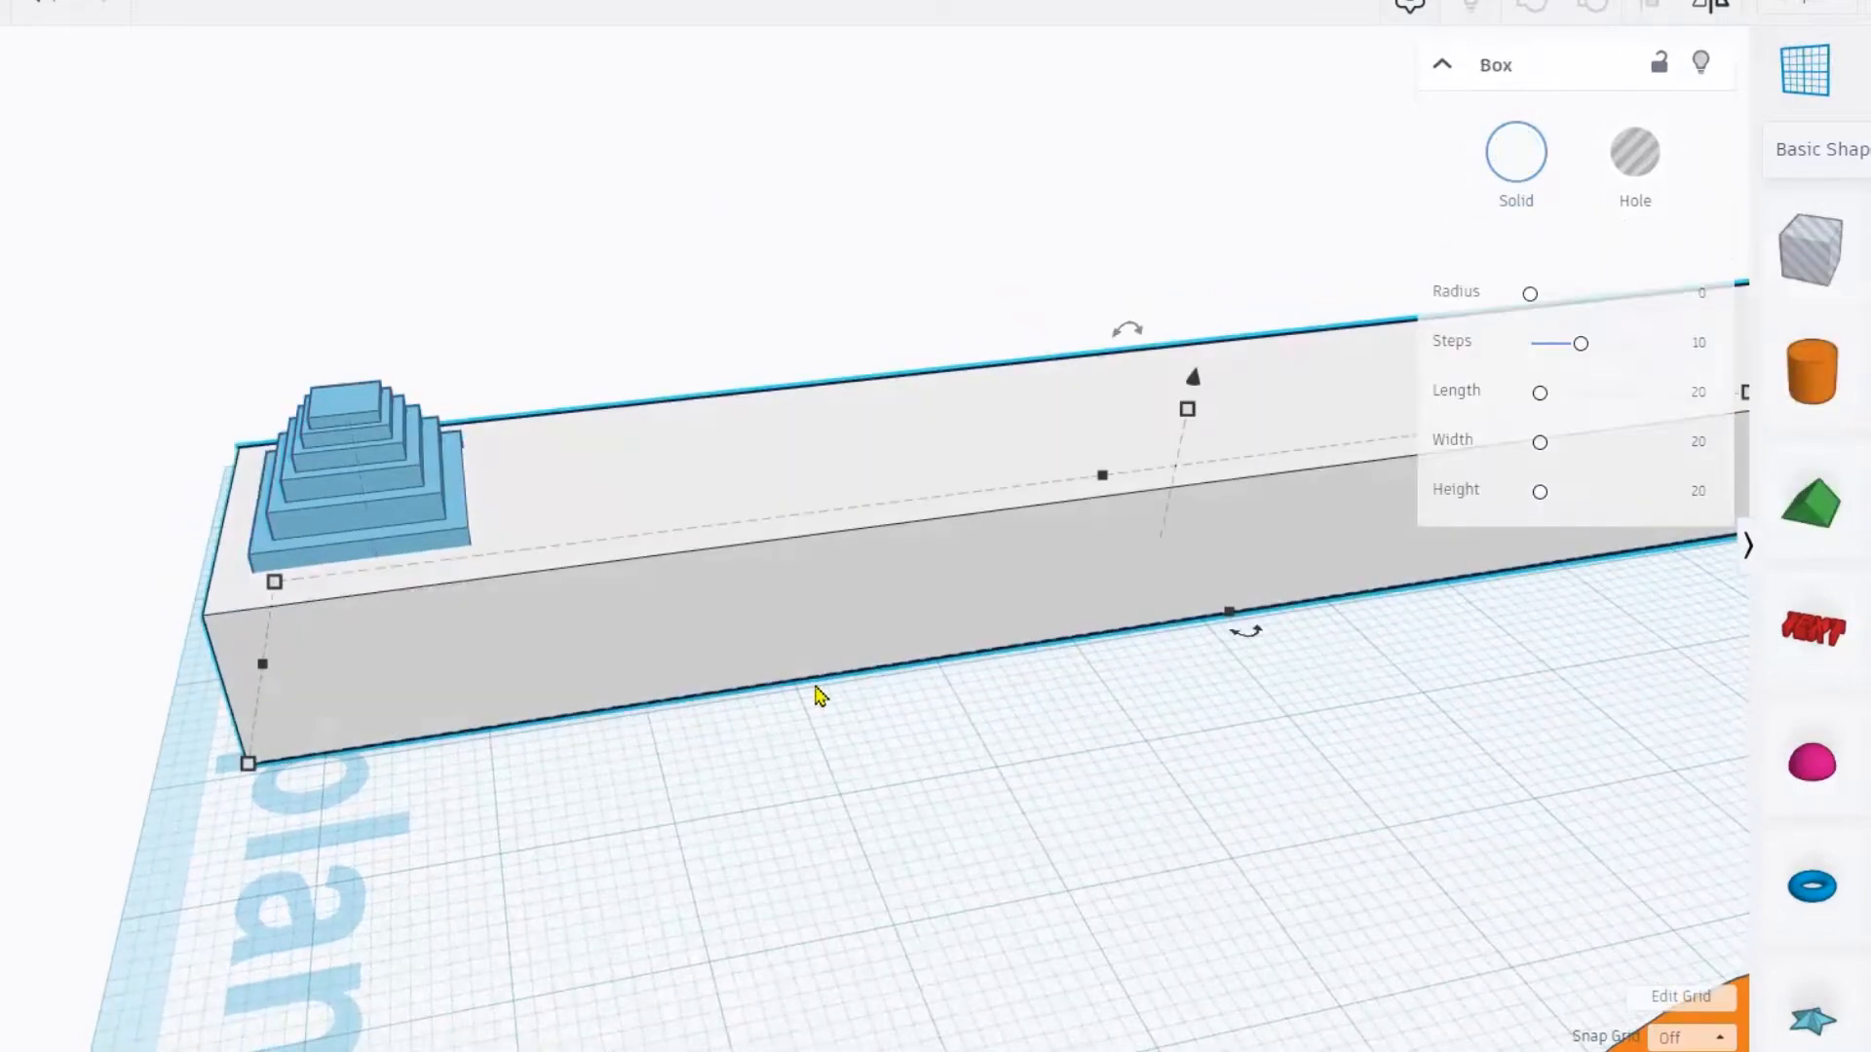
- Duplicate the light blue pyramid and shift the copy along the white bar, leaving a small gap between the two
{"action": "scroll", "coordinate": [817, 698], "scroll_direction": "down", "scroll_amount": 1}
{"action": "middle_click_drag", "start_coordinate": [692, 317], "coordinate": [483, 370]}
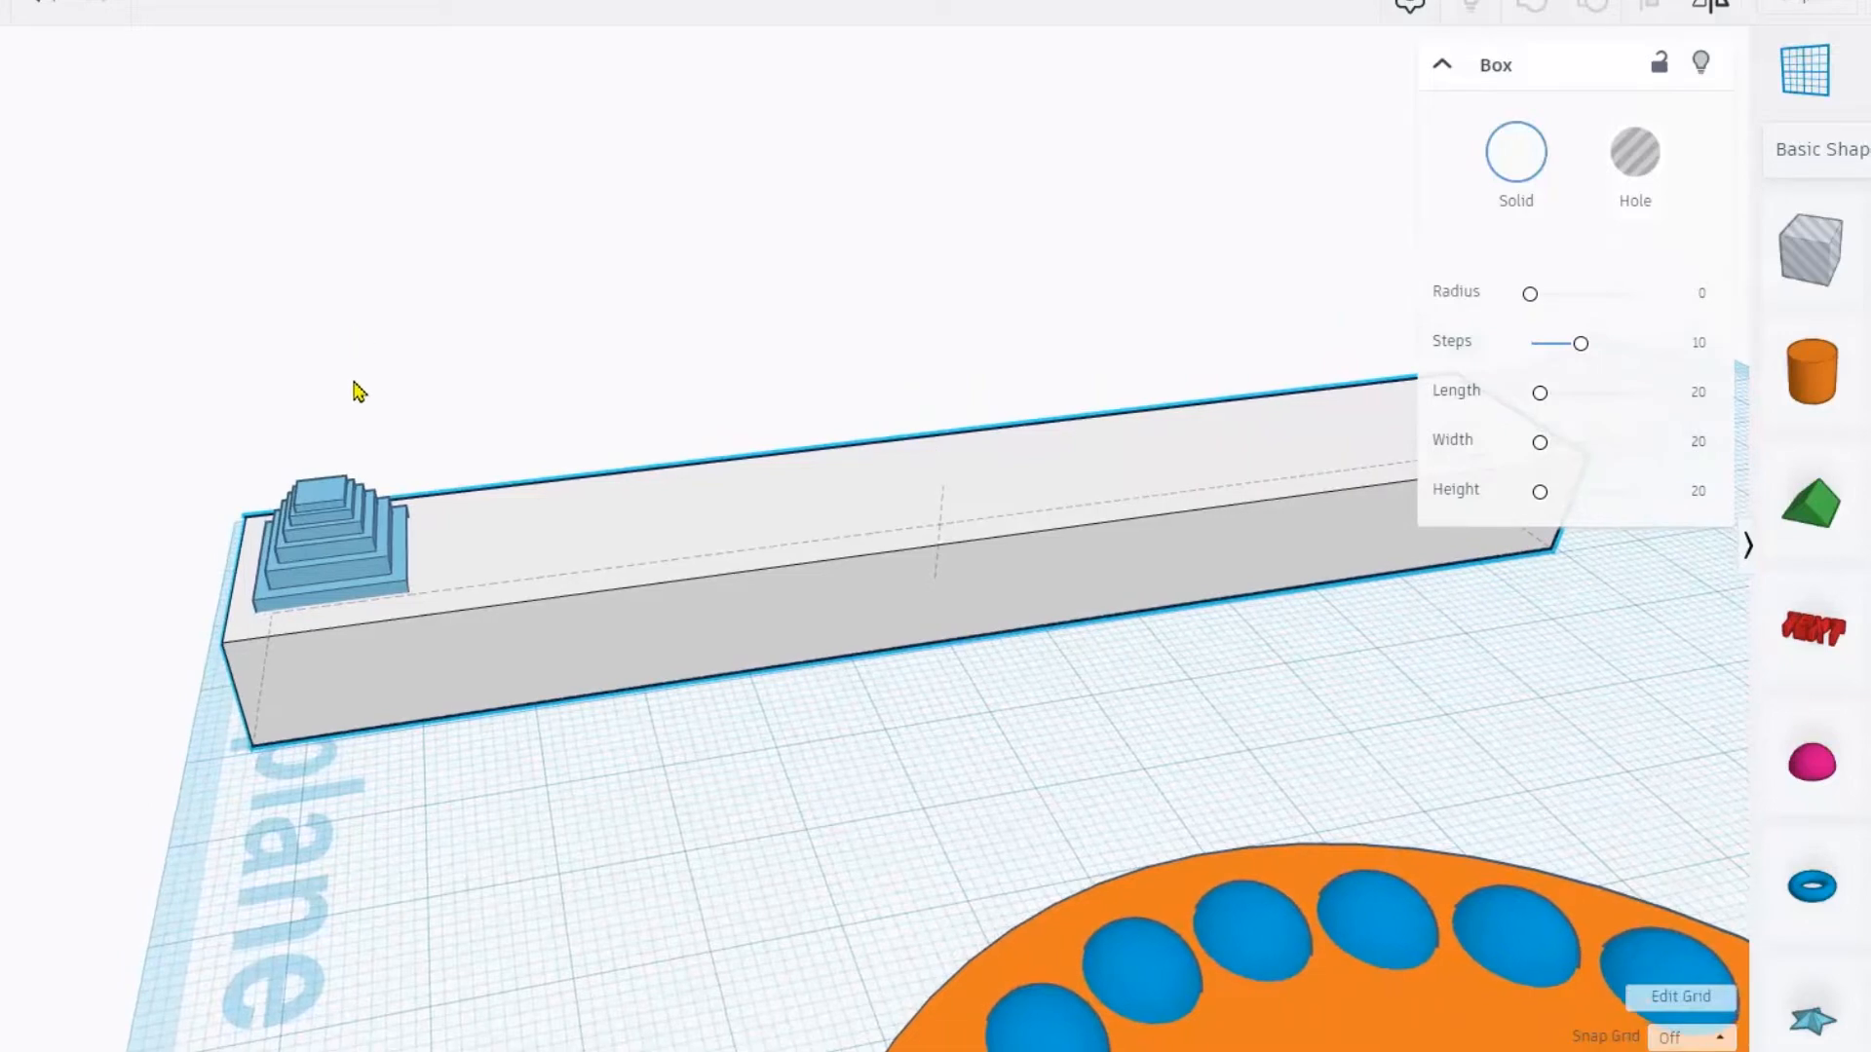
{"action": "left_click", "coordinate": [334, 530]}
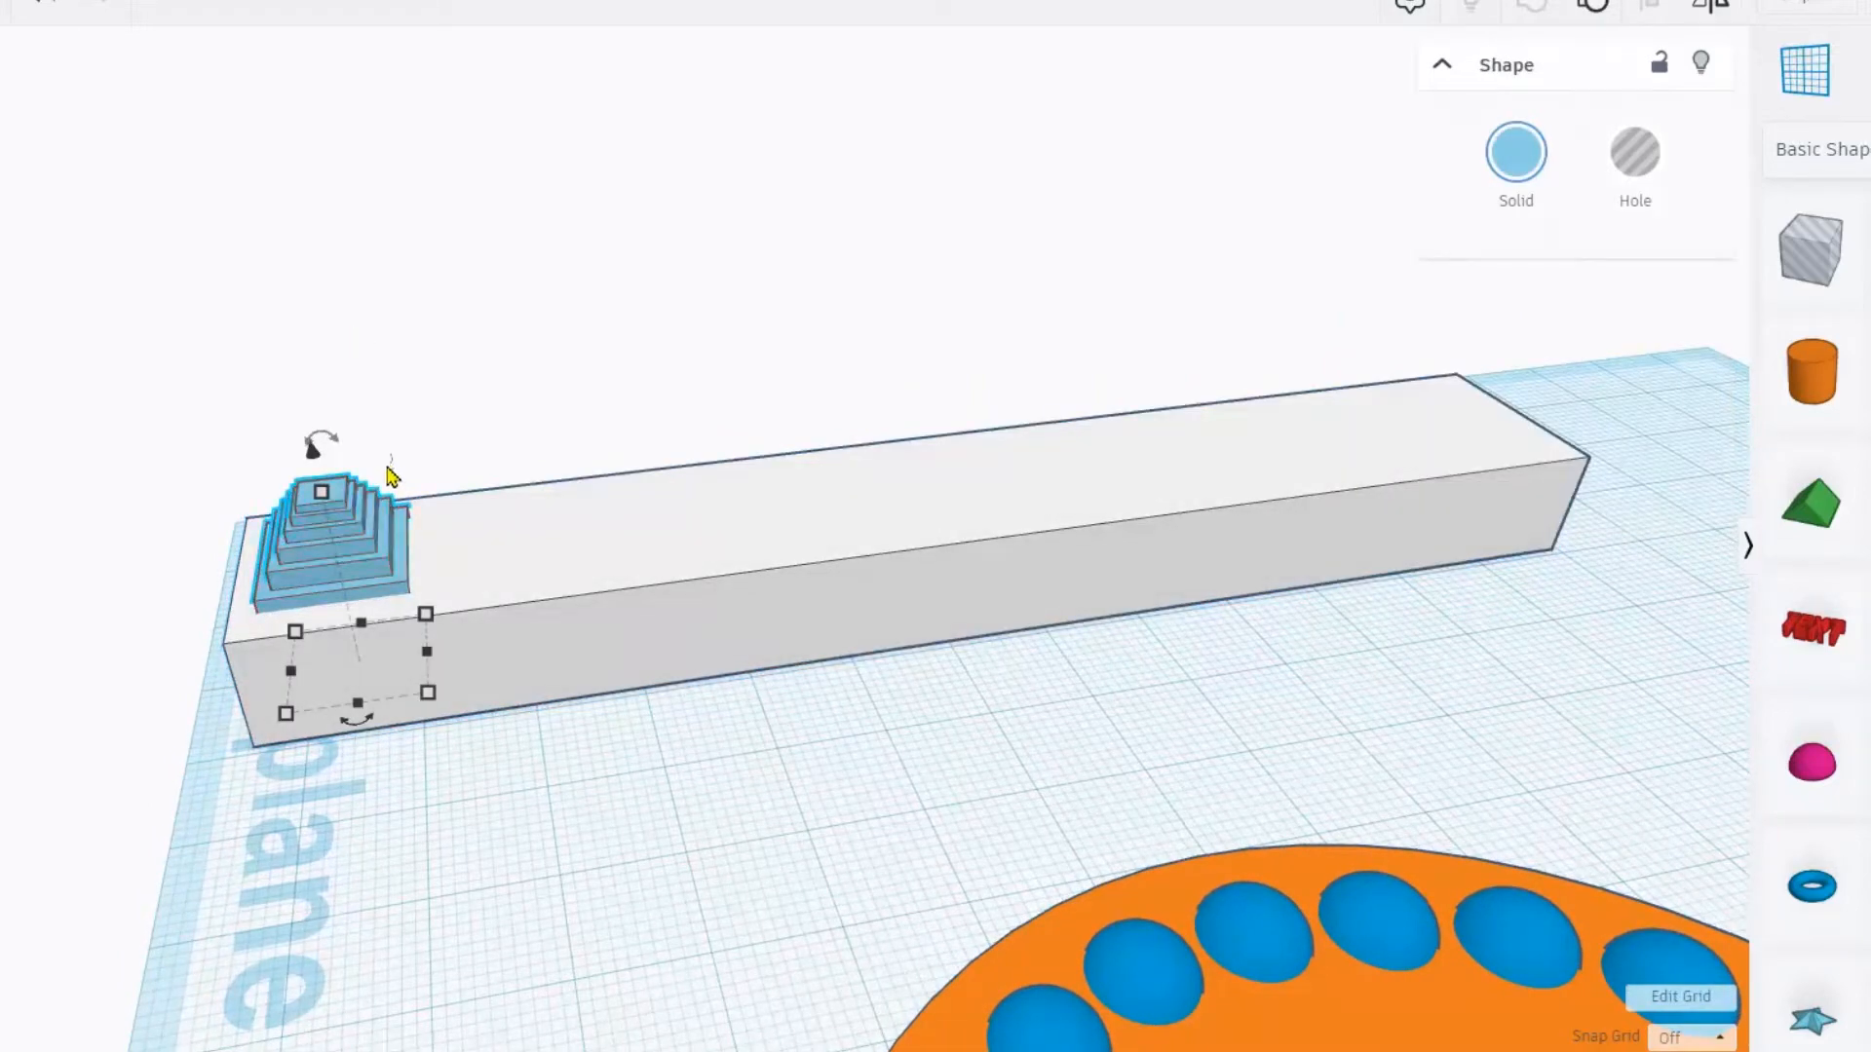
{"action": "key", "text": "Right"}
{"action": "key", "text": "Right"}
{"action": "key", "text": "Right"}
{"action": "key", "text": "Right"}
{"action": "key", "text": "Right"}
{"action": "key", "text": "Right"}
{"action": "key", "text": "Right"}
{"action": "key", "text": "Right"}
{"action": "key", "text": "Right"}
{"action": "key", "text": "Right"}
{"action": "key", "text": "Right"}
{"action": "key", "text": "Right"}
{"action": "key", "text": "Right"}
{"action": "key", "text": "Right"}
{"action": "key", "text": "Right"}
{"action": "key", "text": "Right"}
{"action": "key", "text": "Right"}
{"action": "key", "text": "Right"}
{"action": "key", "text": "Right"}
{"action": "key", "text": "Right"}
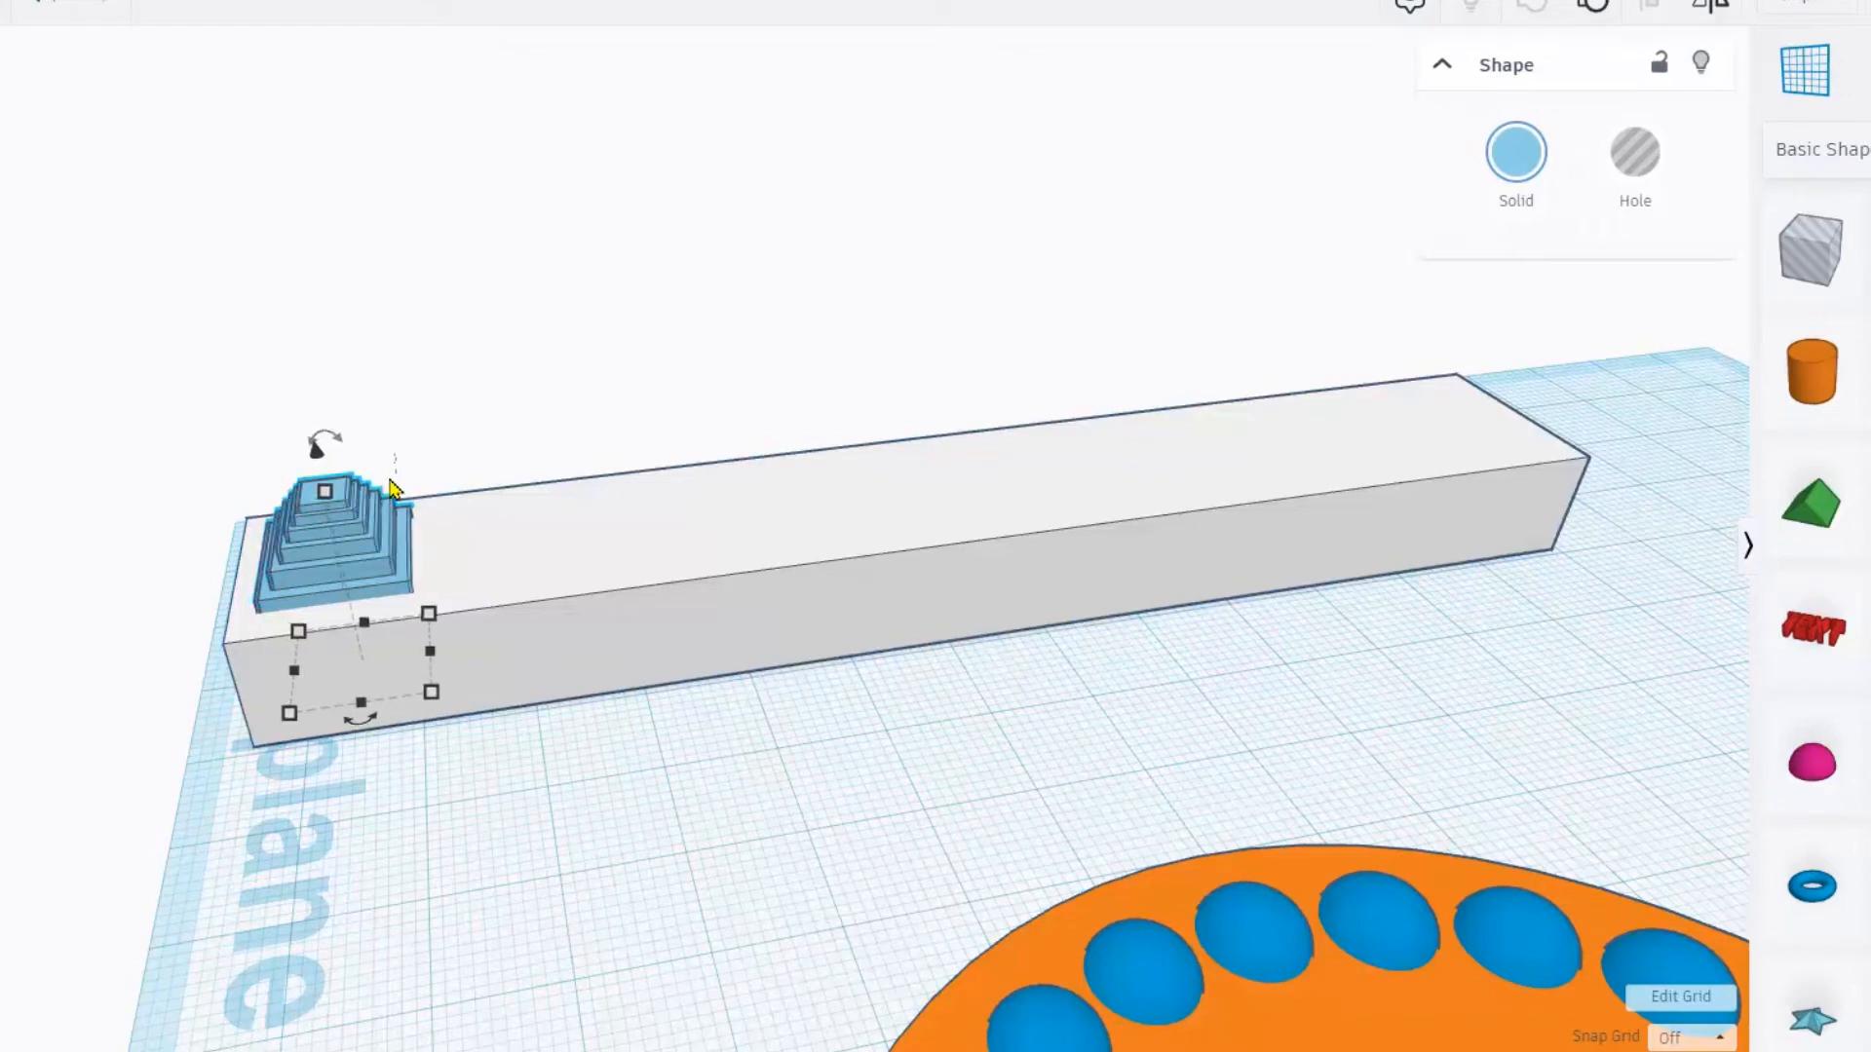
{"action": "key", "text": "Right"}
{"action": "key", "text": "Right"}
{"action": "key", "text": "Right"}
{"action": "key", "text": "Right"}
{"action": "key", "text": "Right"}
{"action": "key", "text": "Right"}
{"action": "key", "text": "Right"}
{"action": "key", "text": "Right"}
{"action": "key", "text": "Right"}
{"action": "key", "text": "Right"}
{"action": "key", "text": "Right"}
{"action": "key", "text": "Right"}
{"action": "key", "text": "Right"}
{"action": "key", "text": "Right"}
{"action": "key", "text": "Right"}
{"action": "key", "text": "Right"}
{"action": "key", "text": "Right"}
{"action": "key", "text": "Right"}
{"action": "key", "text": "Right"}
{"action": "key", "text": "Right"}
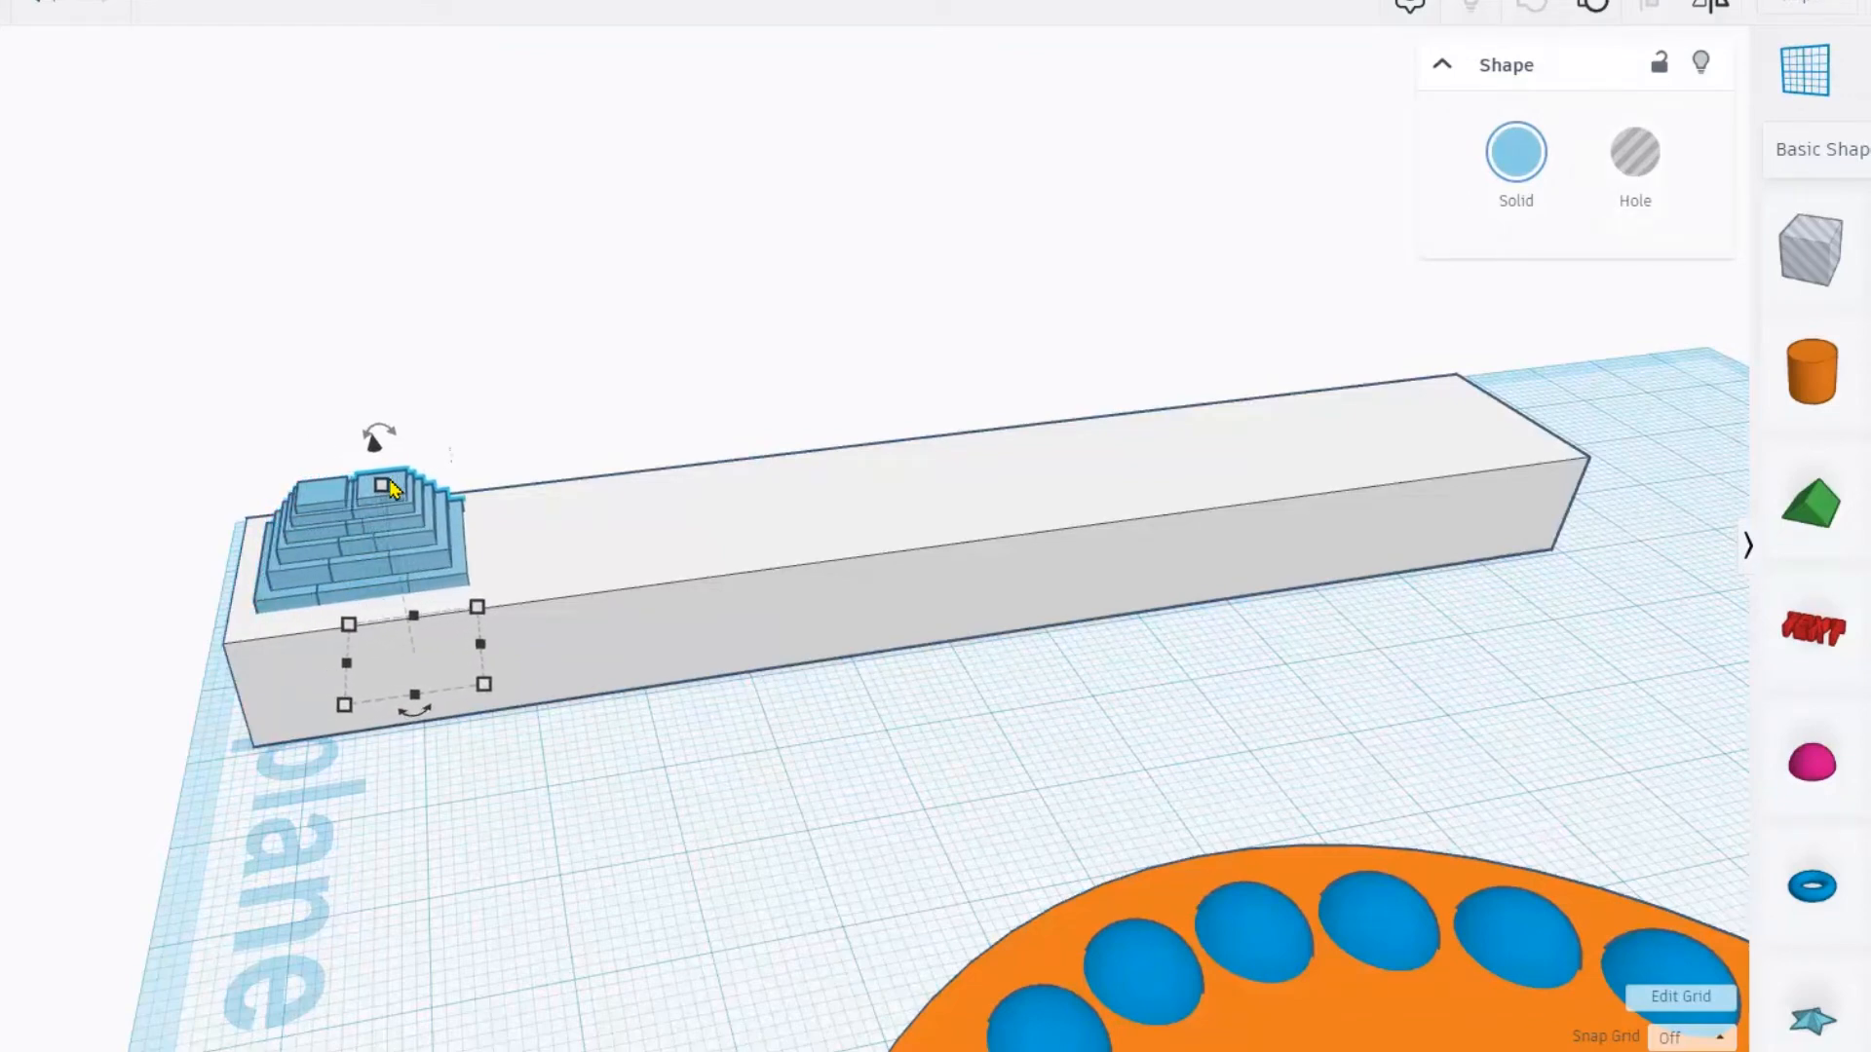
{"action": "key", "text": "Right"}
{"action": "key", "text": "Right"}
{"action": "key", "text": "Right"}
{"action": "key", "text": "Right"}
{"action": "key", "text": "Right"}
{"action": "key", "text": "Right"}
{"action": "key", "text": "Right"}
{"action": "key", "text": "Right"}
{"action": "key", "text": "Right"}
{"action": "key", "text": "Right"}
{"action": "key", "text": "Right"}
{"action": "key", "text": "Right"}
{"action": "key", "text": "Right"}
{"action": "key", "text": "Right"}
{"action": "key", "text": "Right"}
{"action": "key", "text": "Right"}
{"action": "key", "text": "Right"}
{"action": "key", "text": "Right"}
{"action": "key", "text": "Right"}
{"action": "key", "text": "Right"}
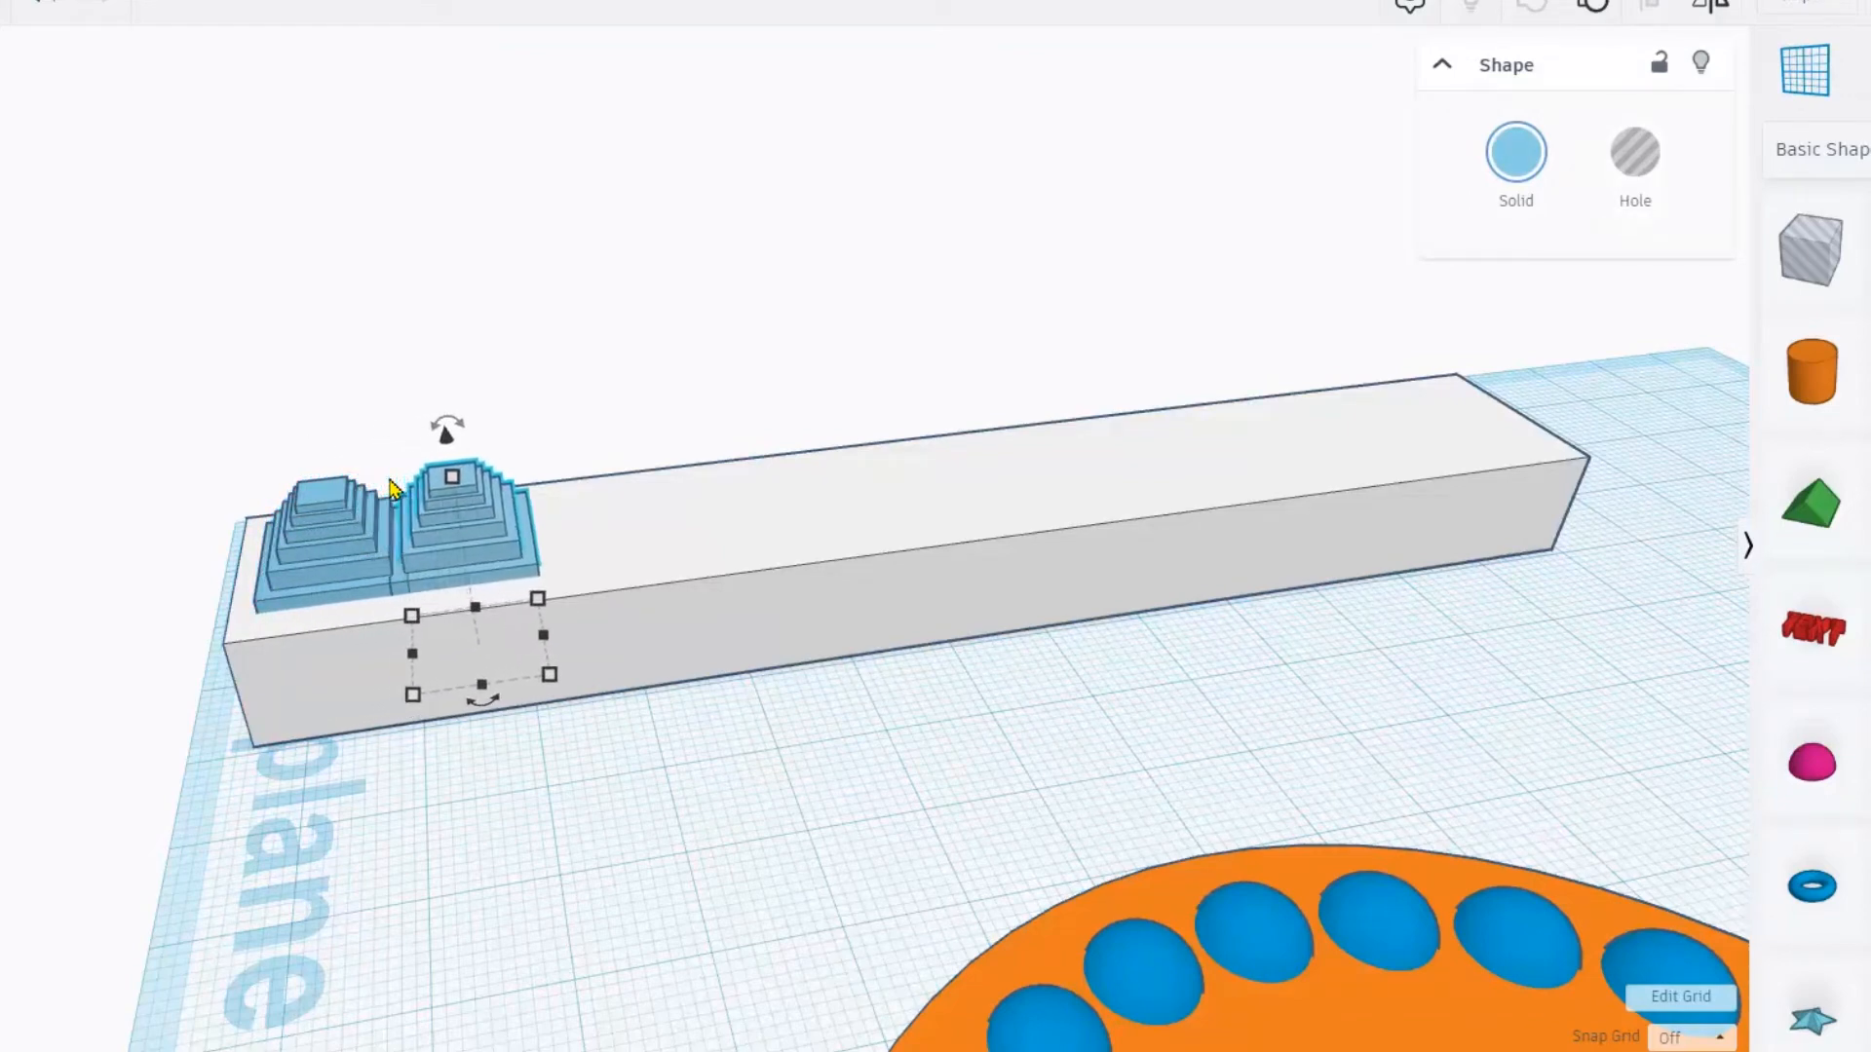
{"action": "key", "text": "Right"}
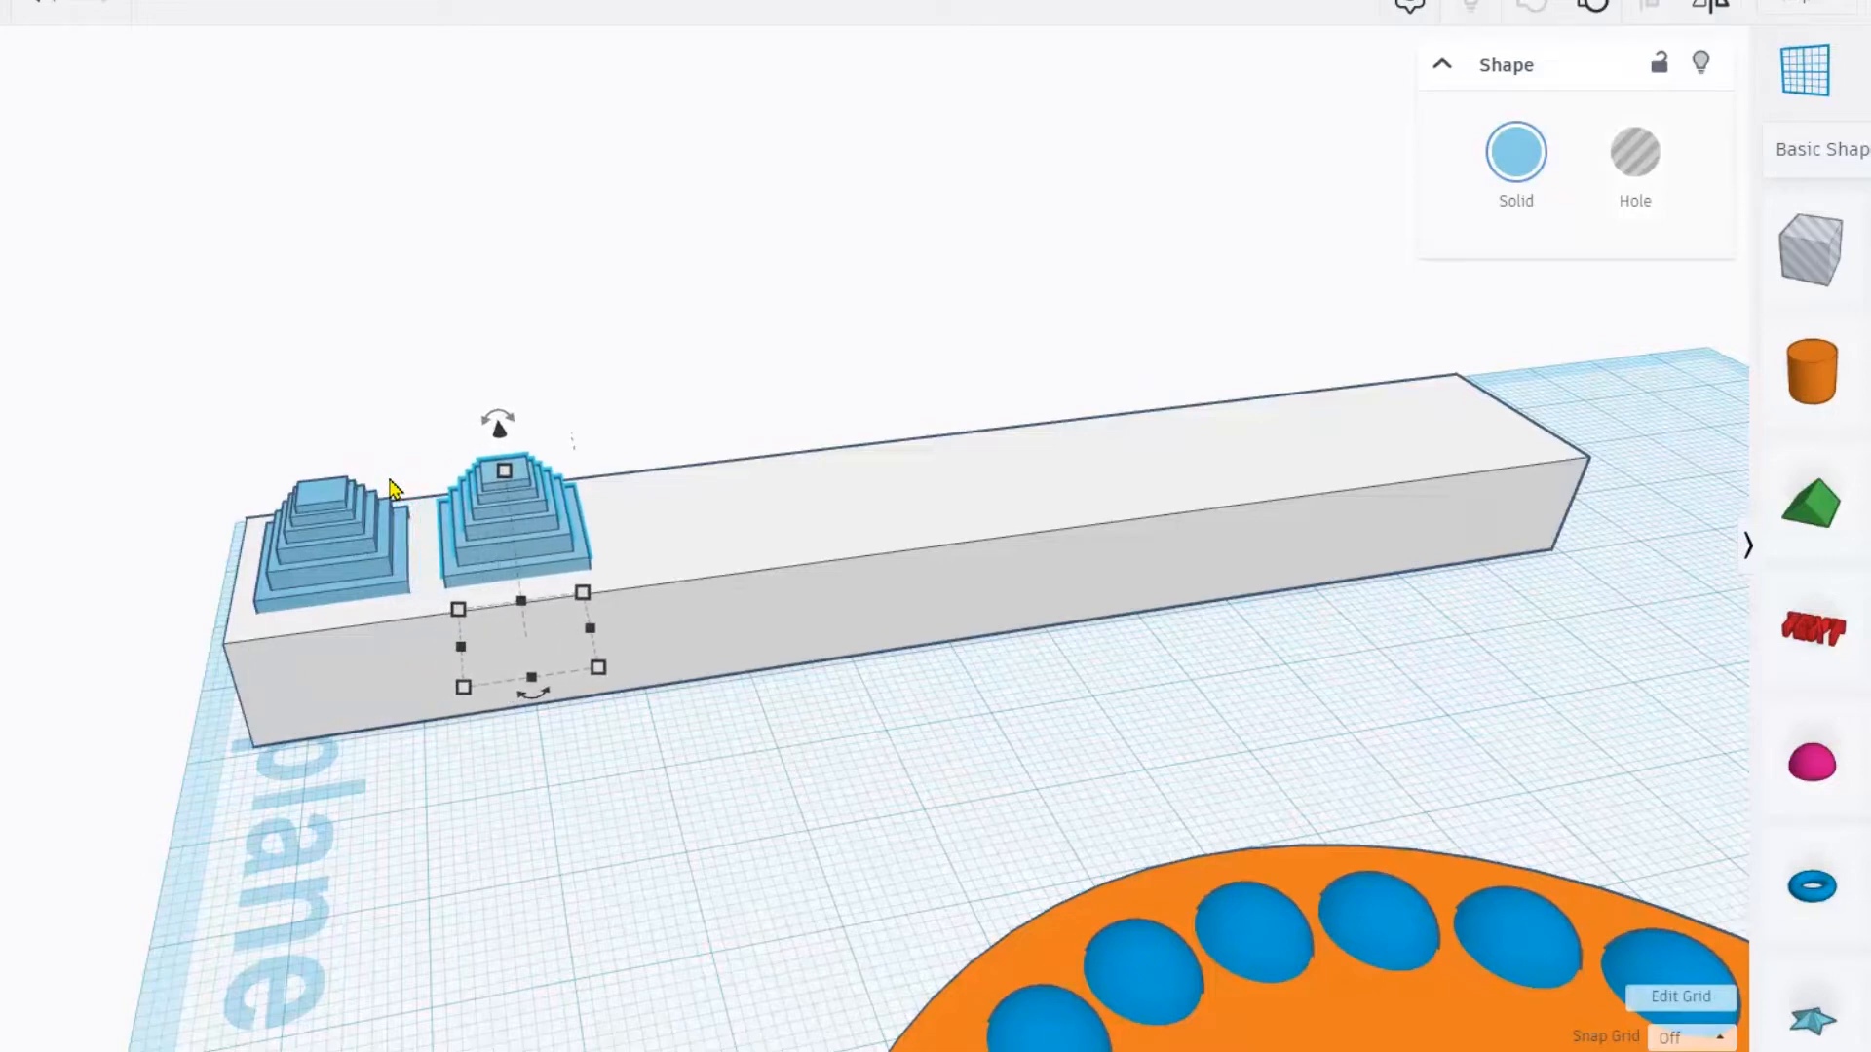
- Repeat the spaced duplication of the pyramid to continue the row along the white bar
{"action": "key", "text": "ctrl+d"}
{"action": "key", "text": "ctrl+d"}
{"action": "key", "text": "ctrl+d"}
{"action": "key", "text": "ctrl+d"}
{"action": "key", "text": "ctrl+d"}
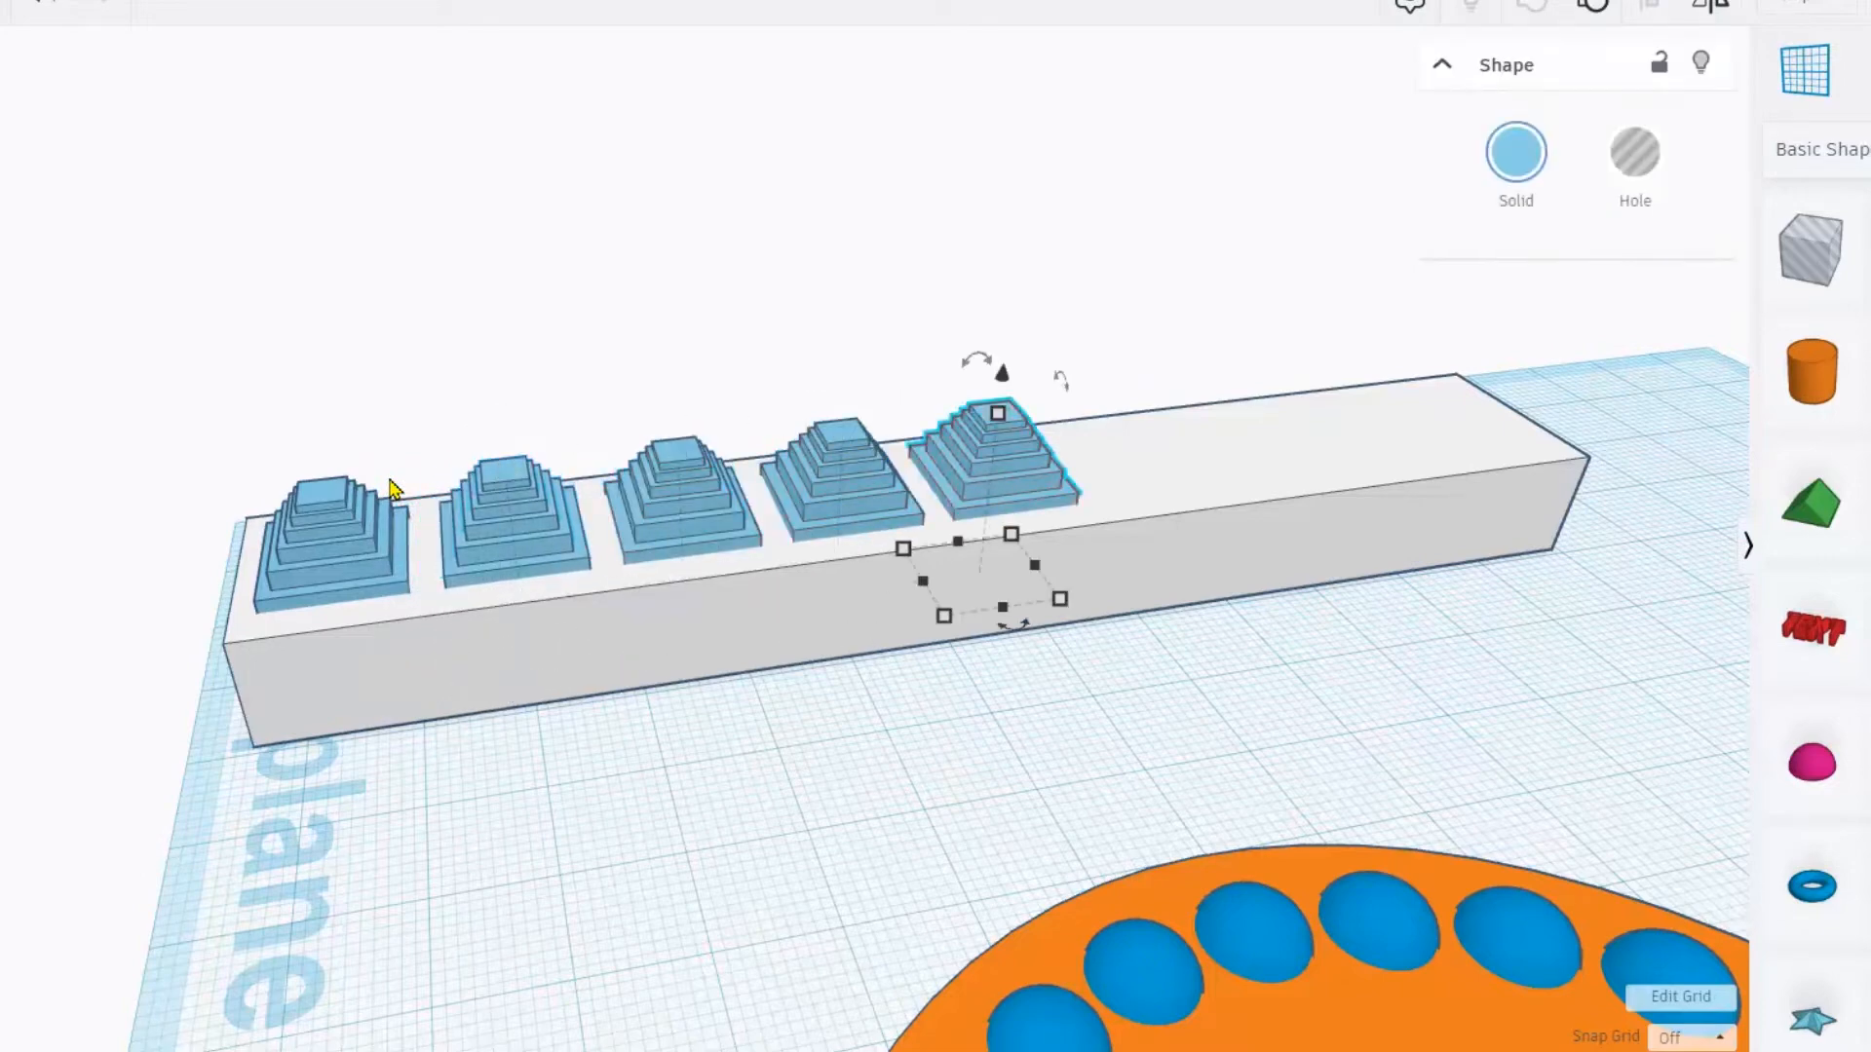
{"action": "key", "text": "ctrl+d"}
{"action": "right_click_drag", "start_coordinate": [434, 297], "coordinate": [0, 351]}
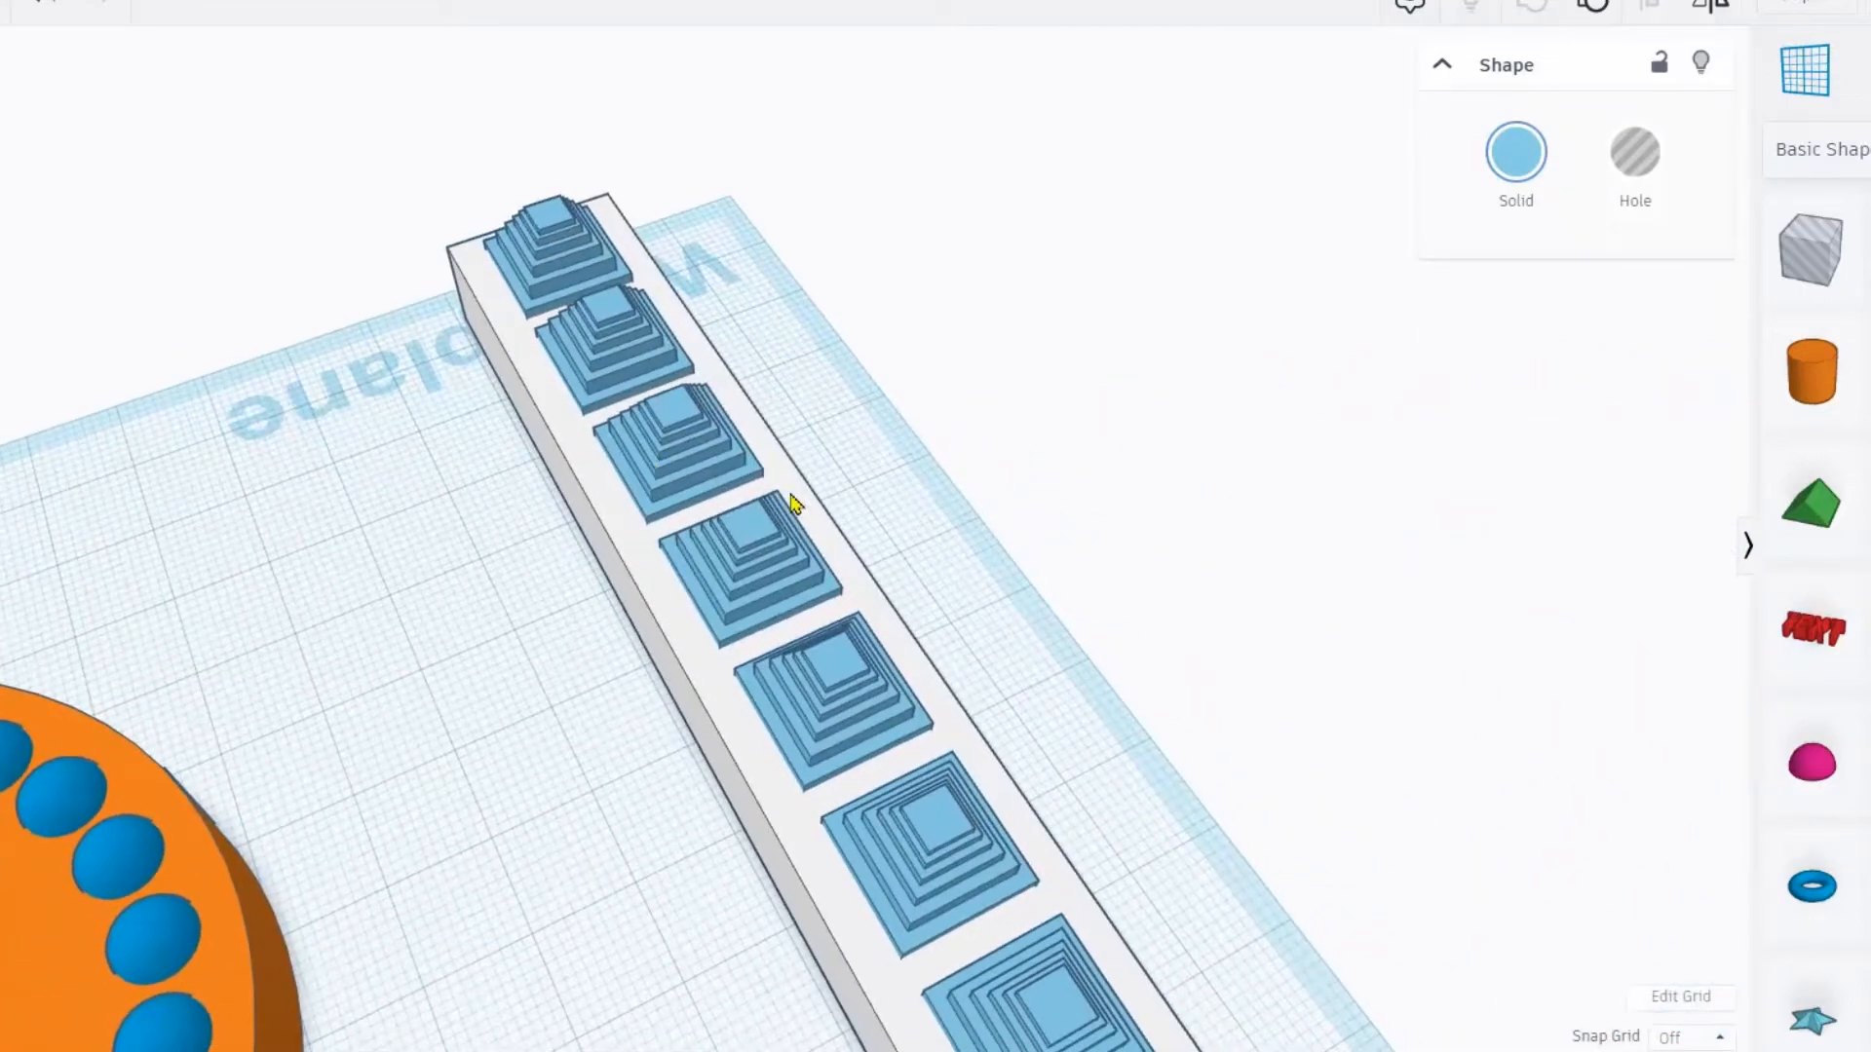
{"action": "right_click_drag", "start_coordinate": [795, 504], "coordinate": [401, 418]}
{"action": "scroll", "coordinate": [400, 418], "scroll_direction": "down", "scroll_amount": 2}
{"action": "right_click_drag", "start_coordinate": [740, 586], "coordinate": [1224, 581]}
{"action": "right_click_drag", "start_coordinate": [655, 798], "coordinate": [786, 810]}
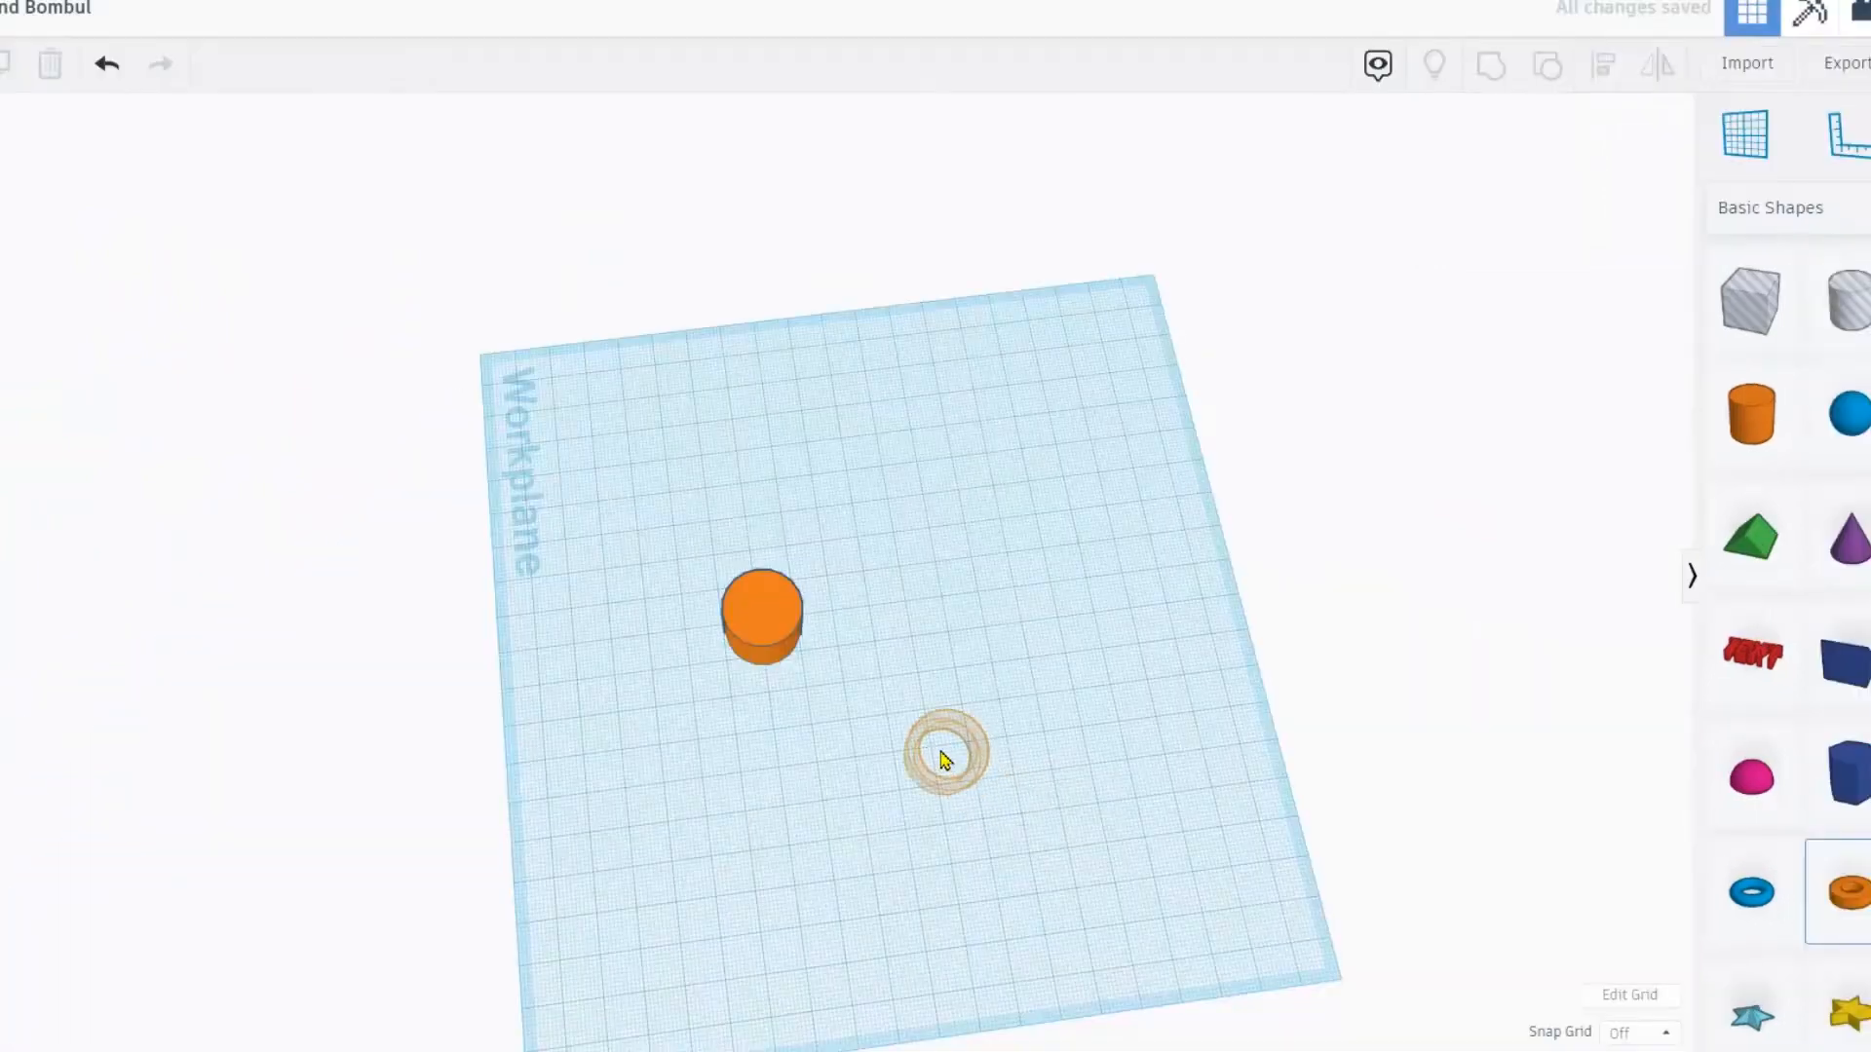
- Place a tube on the workplane and delete the orange cylinder
{"action": "left_click", "coordinate": [863, 526]}
{"action": "left_click", "coordinate": [788, 606]}
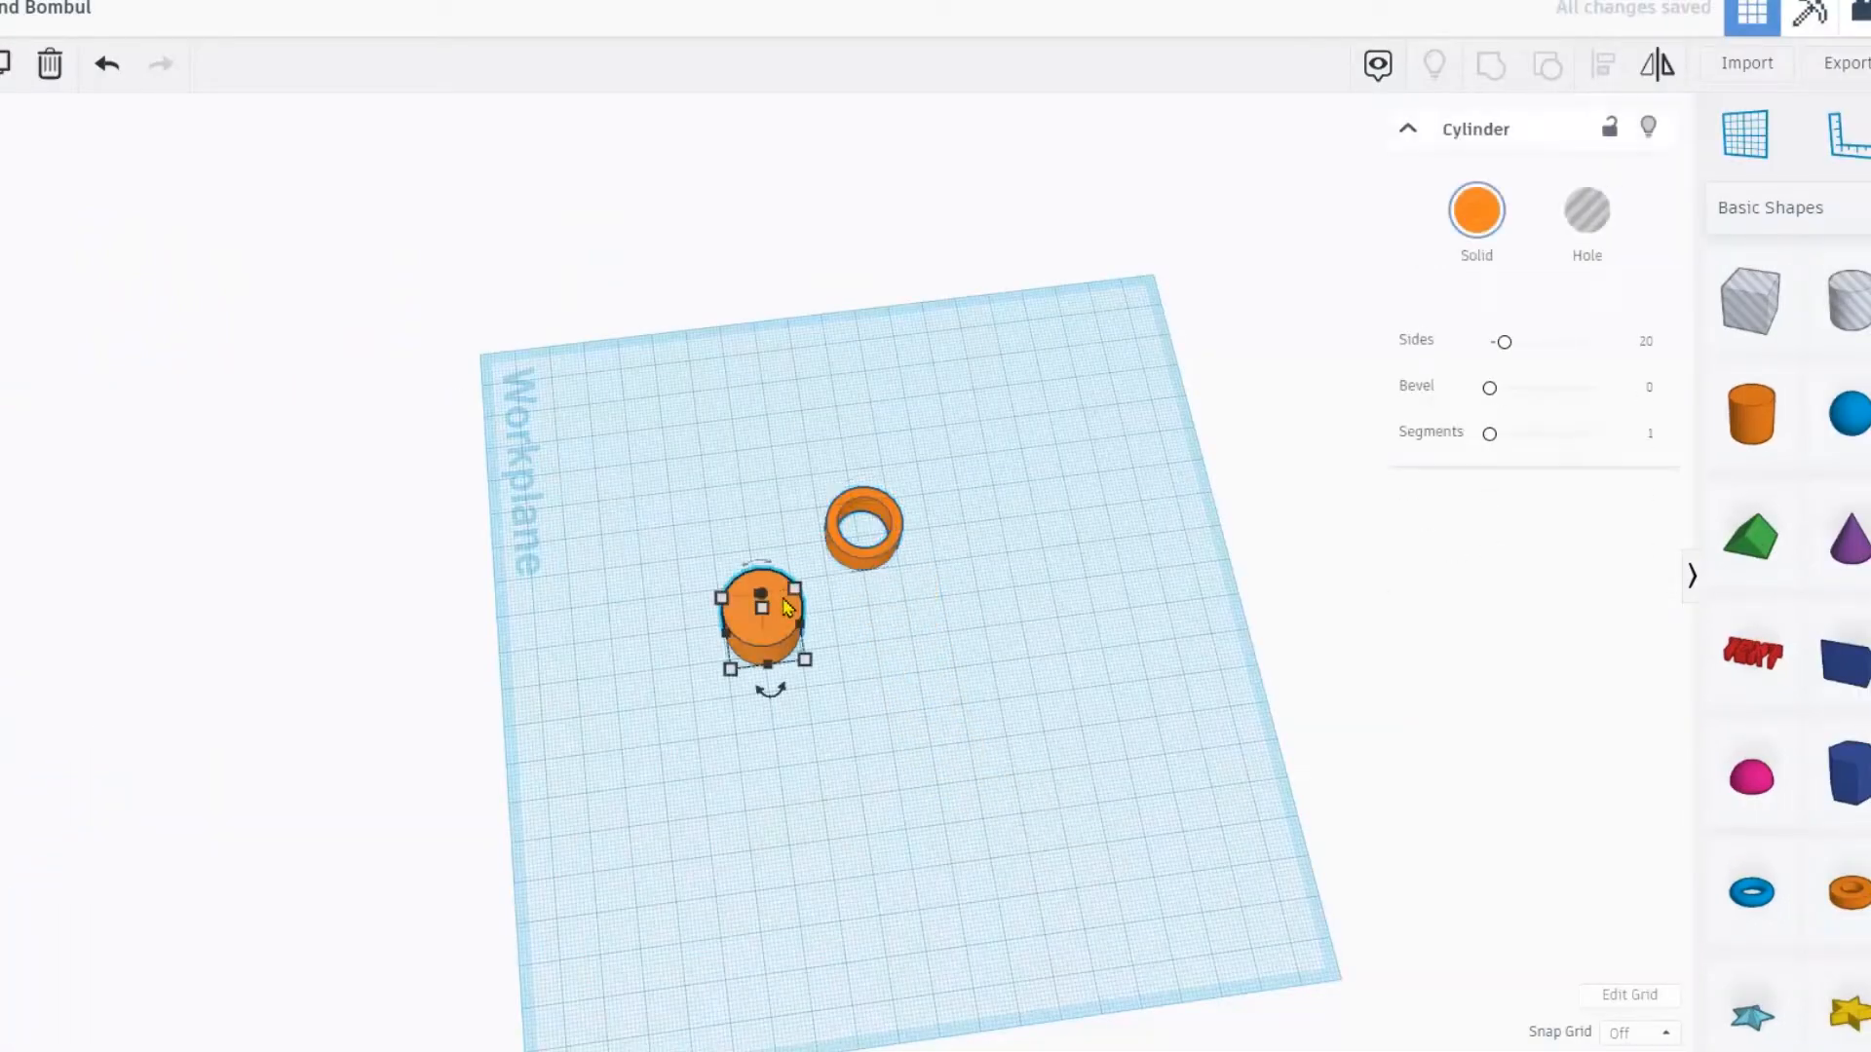
{"action": "key", "text": "Delete"}
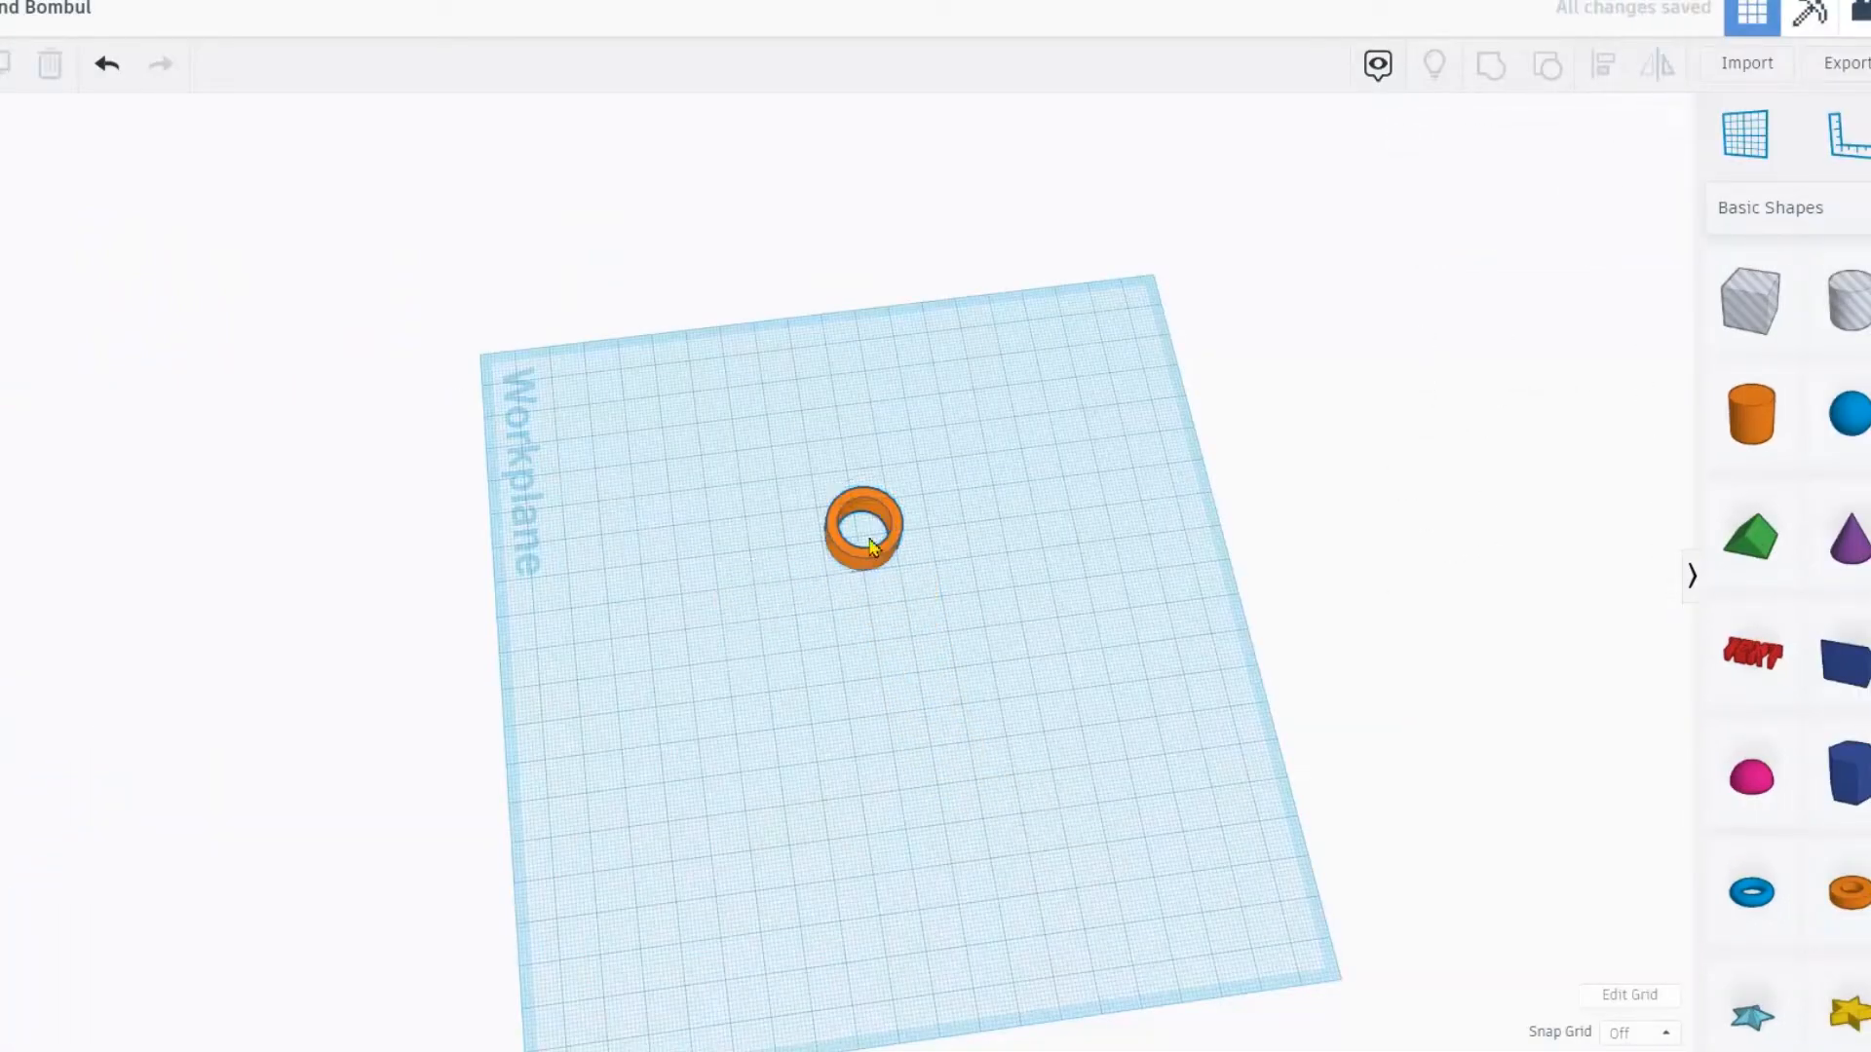
- Enlarge the tube proportionally, set 64 sides and wall thickness 1, and lower its height to form a thin ring
{"action": "right_click_drag", "start_coordinate": [947, 571], "coordinate": [865, 493]}
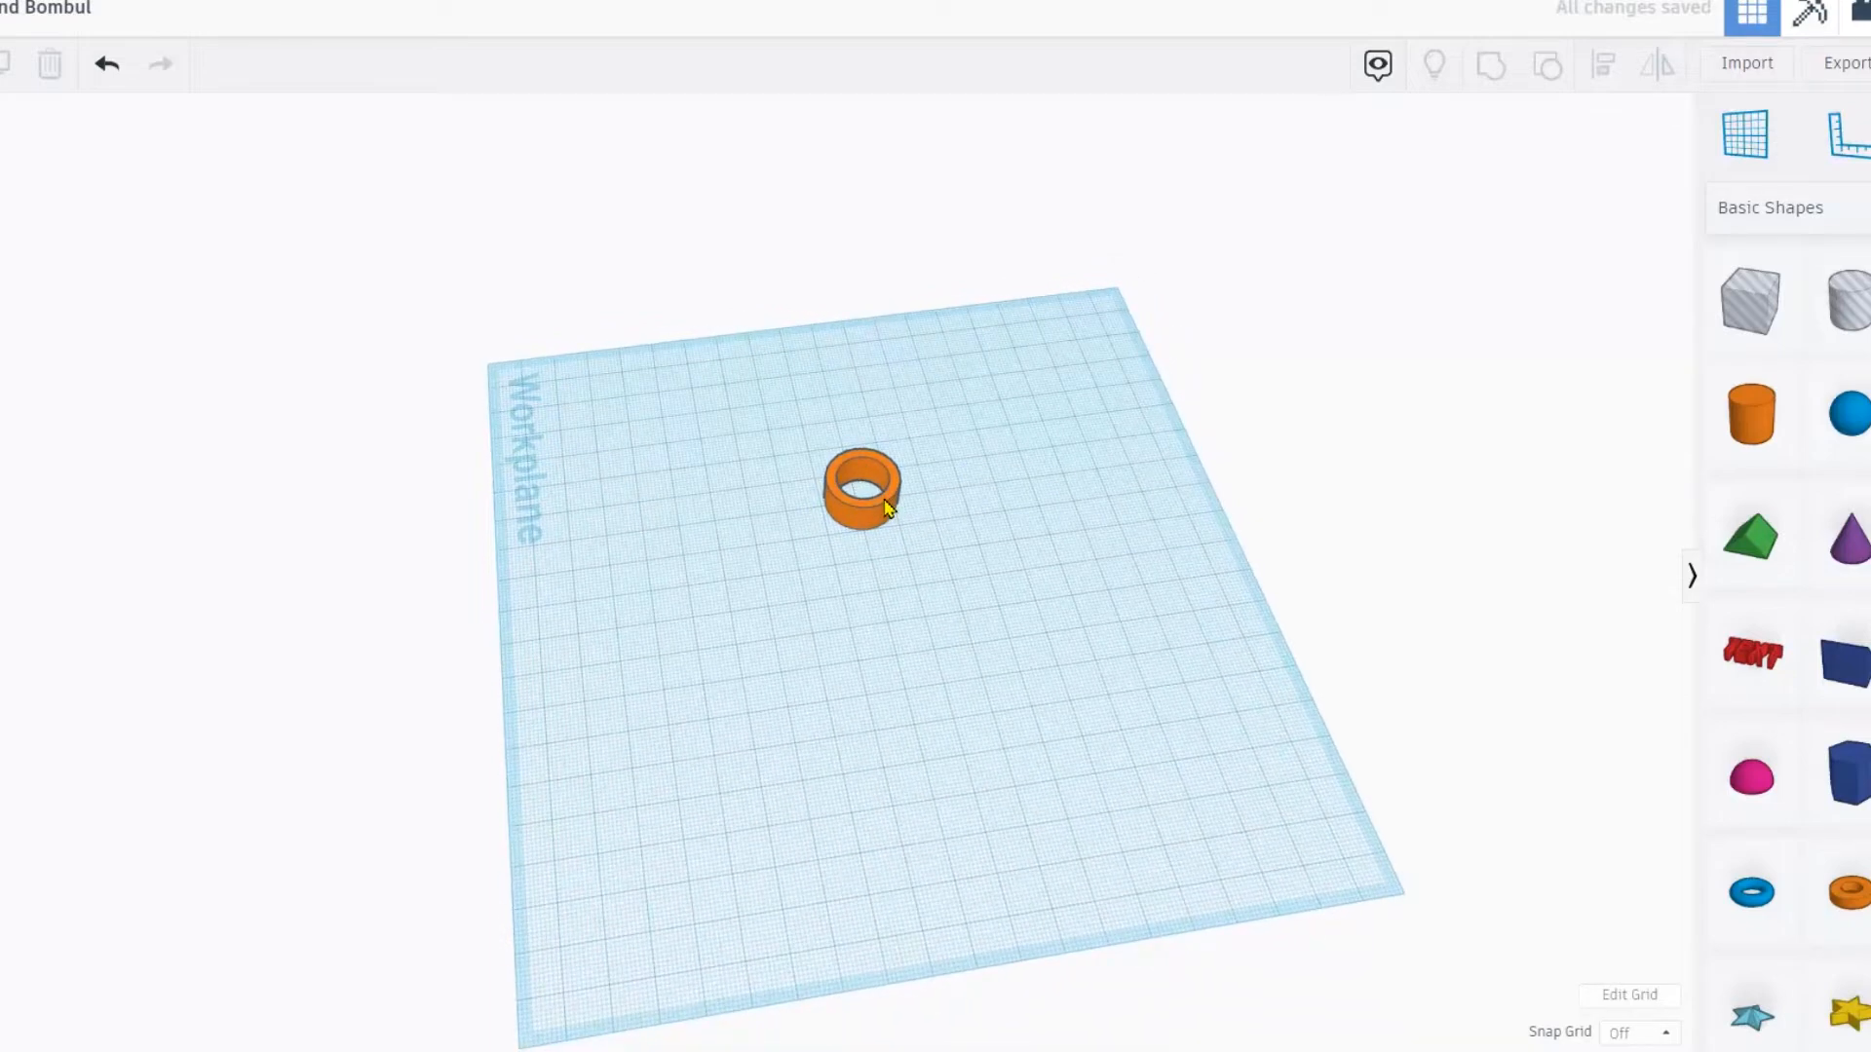
{"action": "left_click", "coordinate": [867, 493]}
{"action": "left_click_drag", "start_coordinate": [866, 487], "coordinate": [829, 365], "text": "shift"}
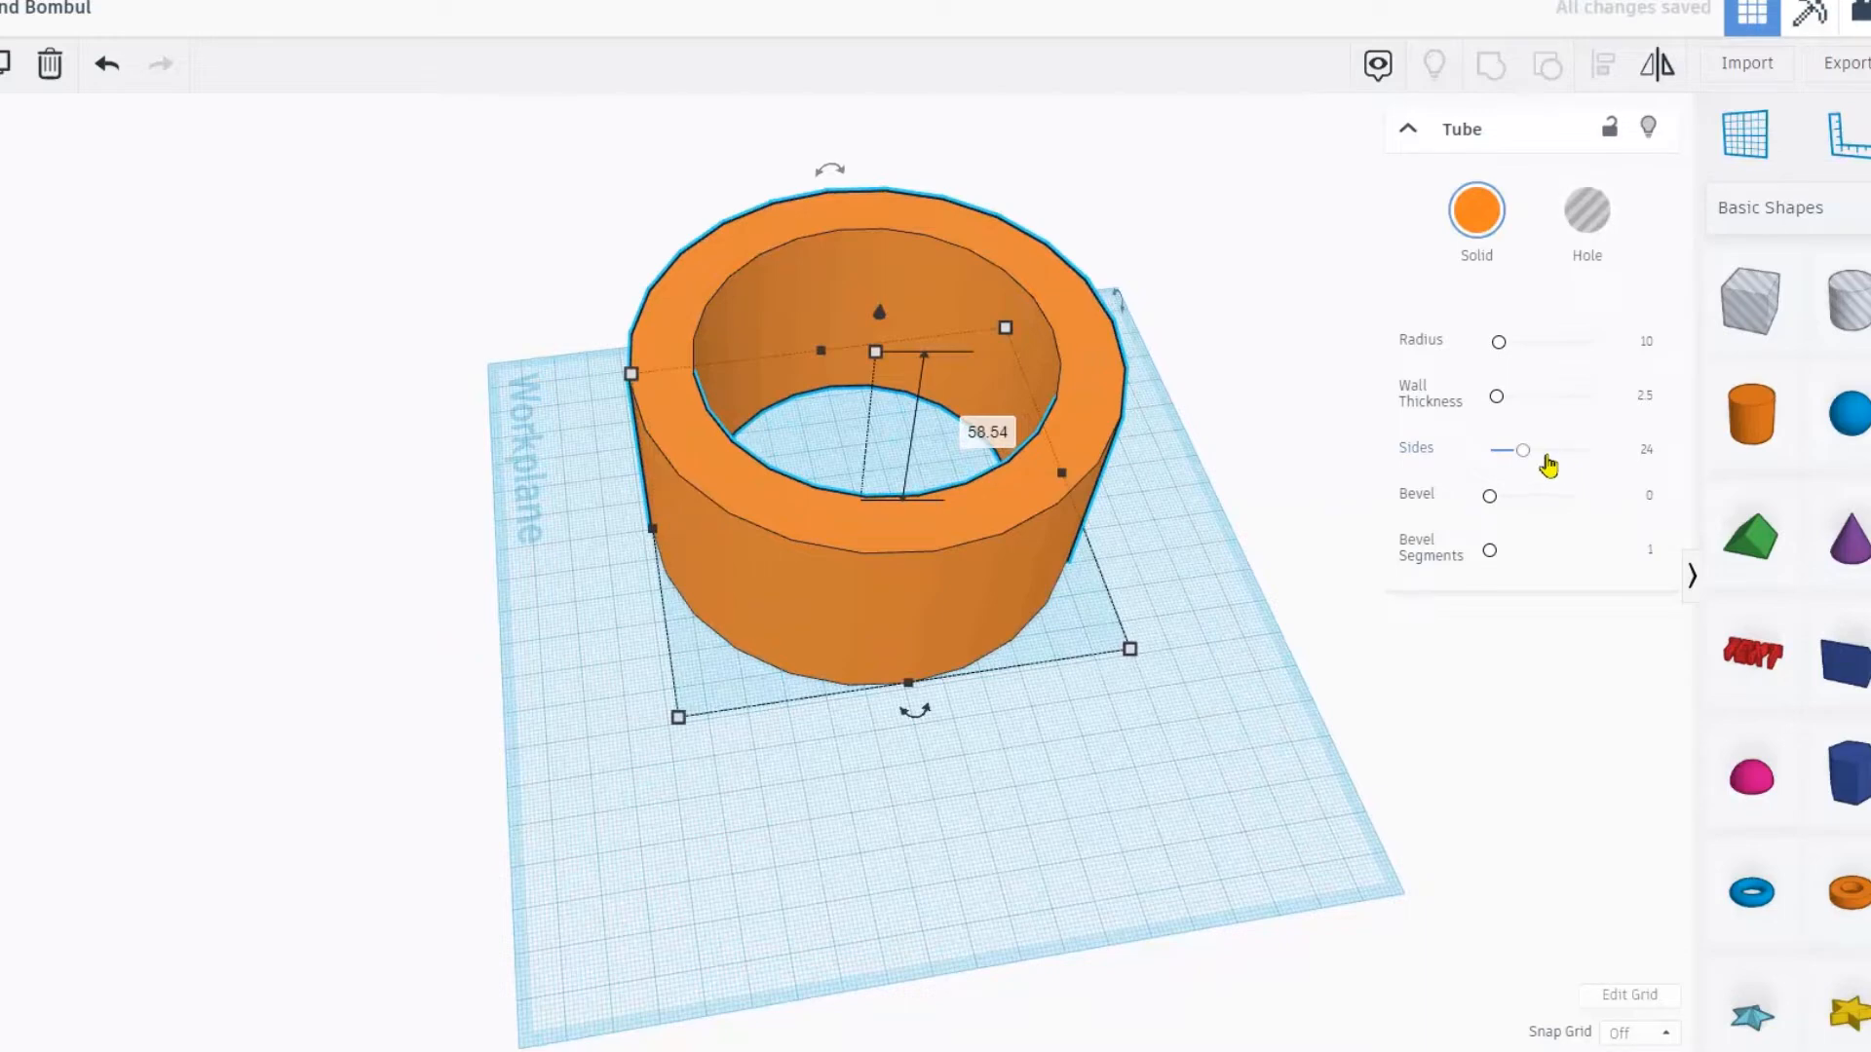
{"action": "left_click_drag", "start_coordinate": [1528, 450], "coordinate": [1589, 451]}
{"action": "left_click_drag", "start_coordinate": [876, 352], "coordinate": [863, 475]}
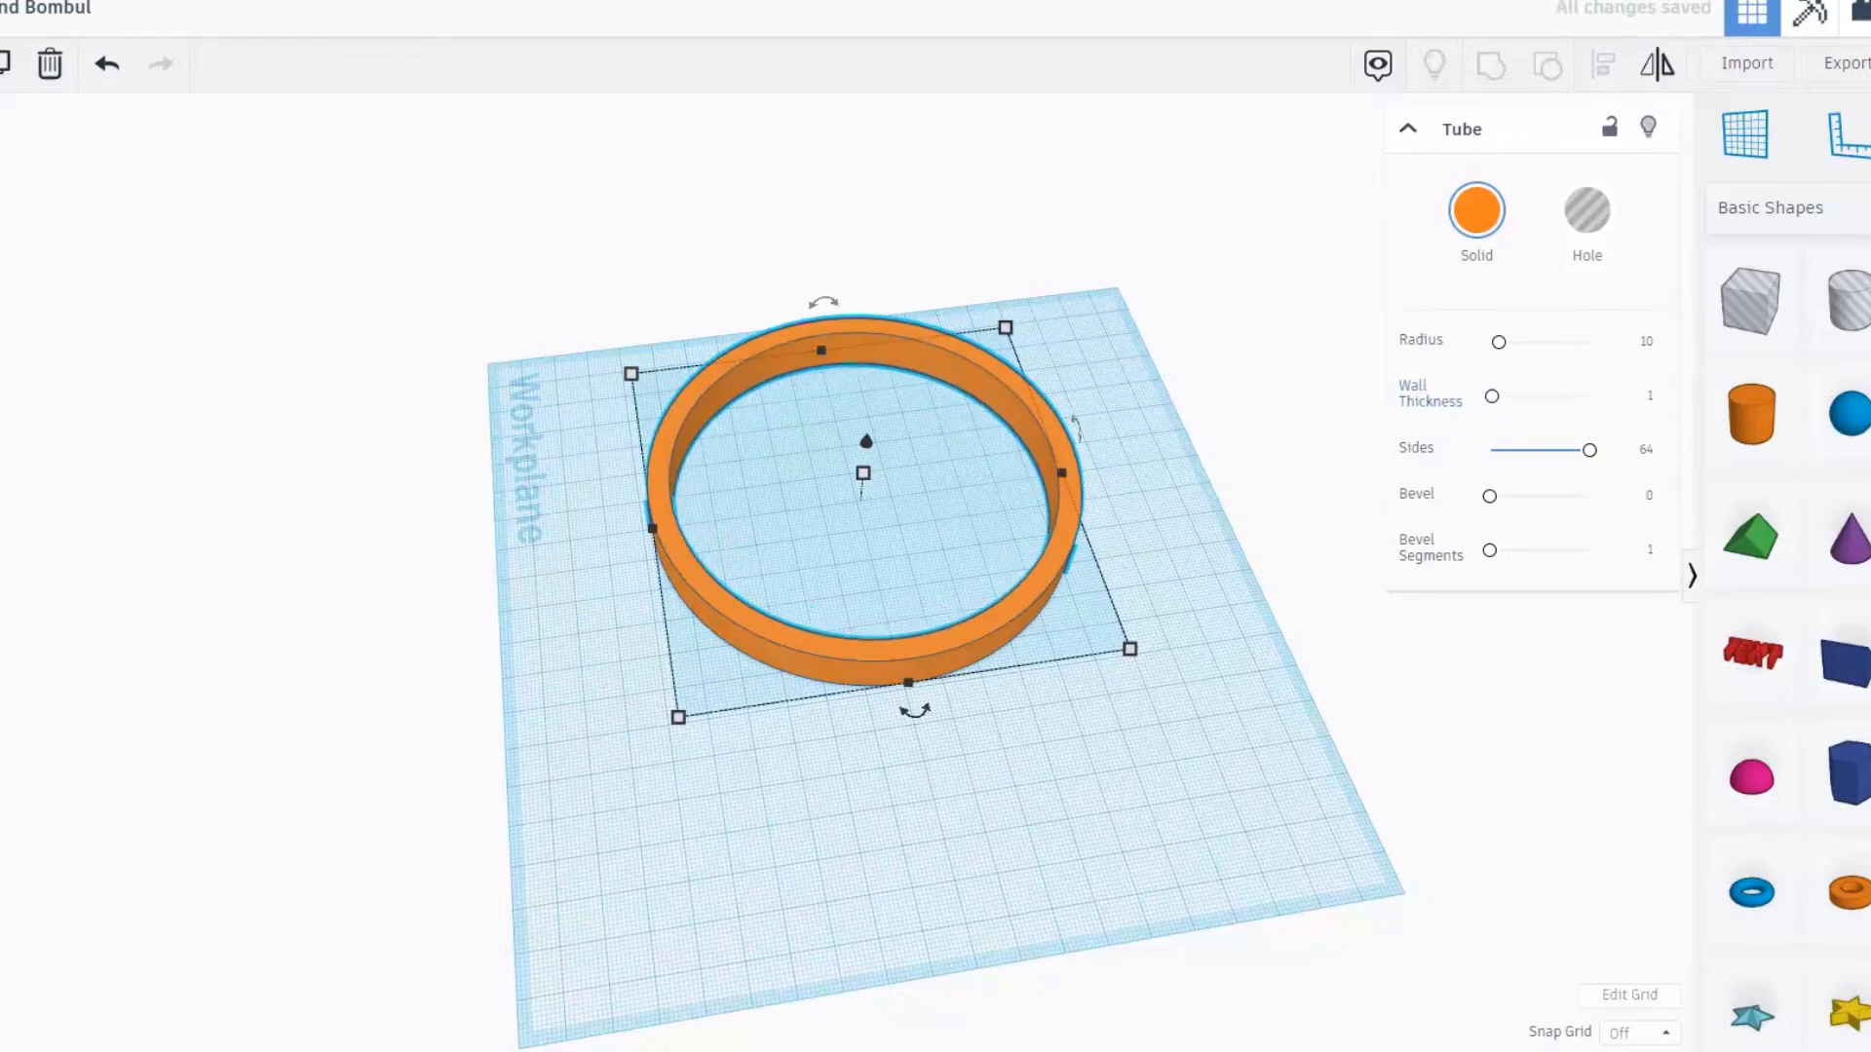
- Add a red box across the ring, stretch it to about 108 mm long, and reduce its width and height to form a spoke
{"action": "right_click_drag", "start_coordinate": [826, 490], "coordinate": [831, 530]}
{"action": "scroll", "coordinate": [831, 530], "scroll_direction": "up", "scroll_amount": 5}
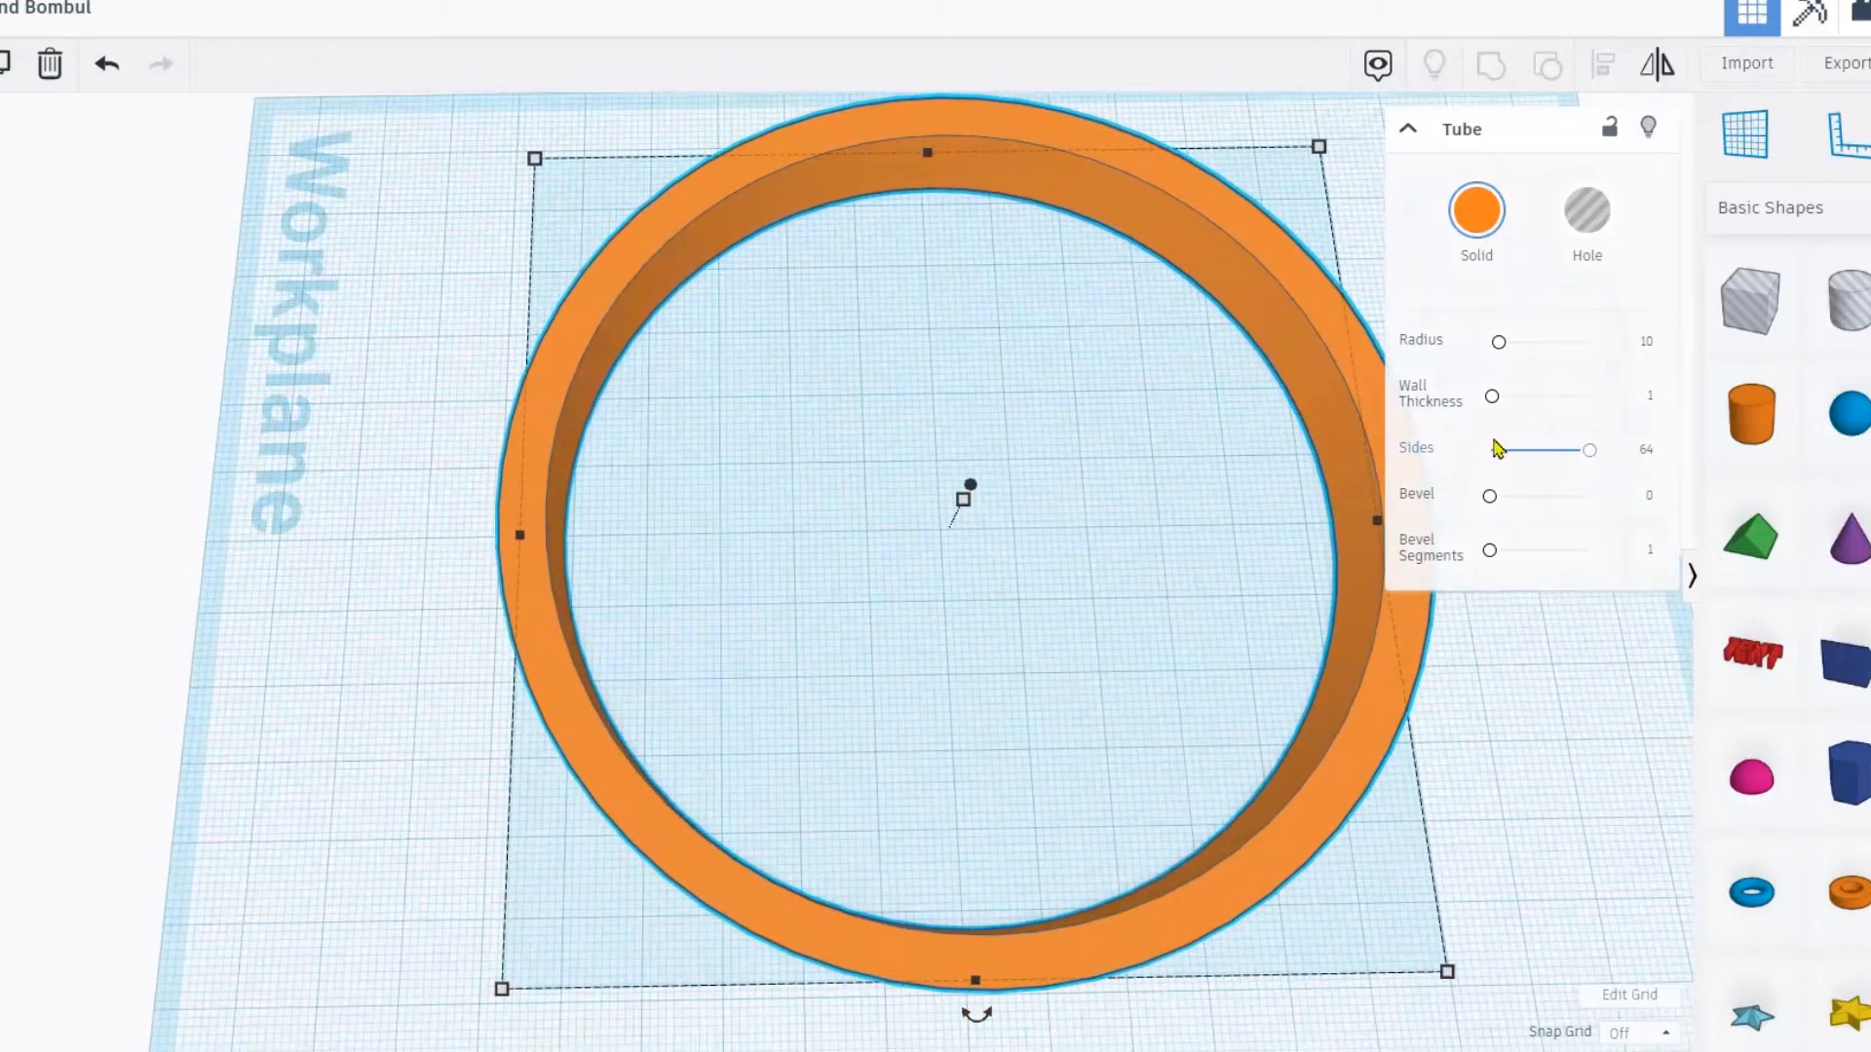
{"action": "left_click_drag", "start_coordinate": [1751, 300], "coordinate": [920, 190]}
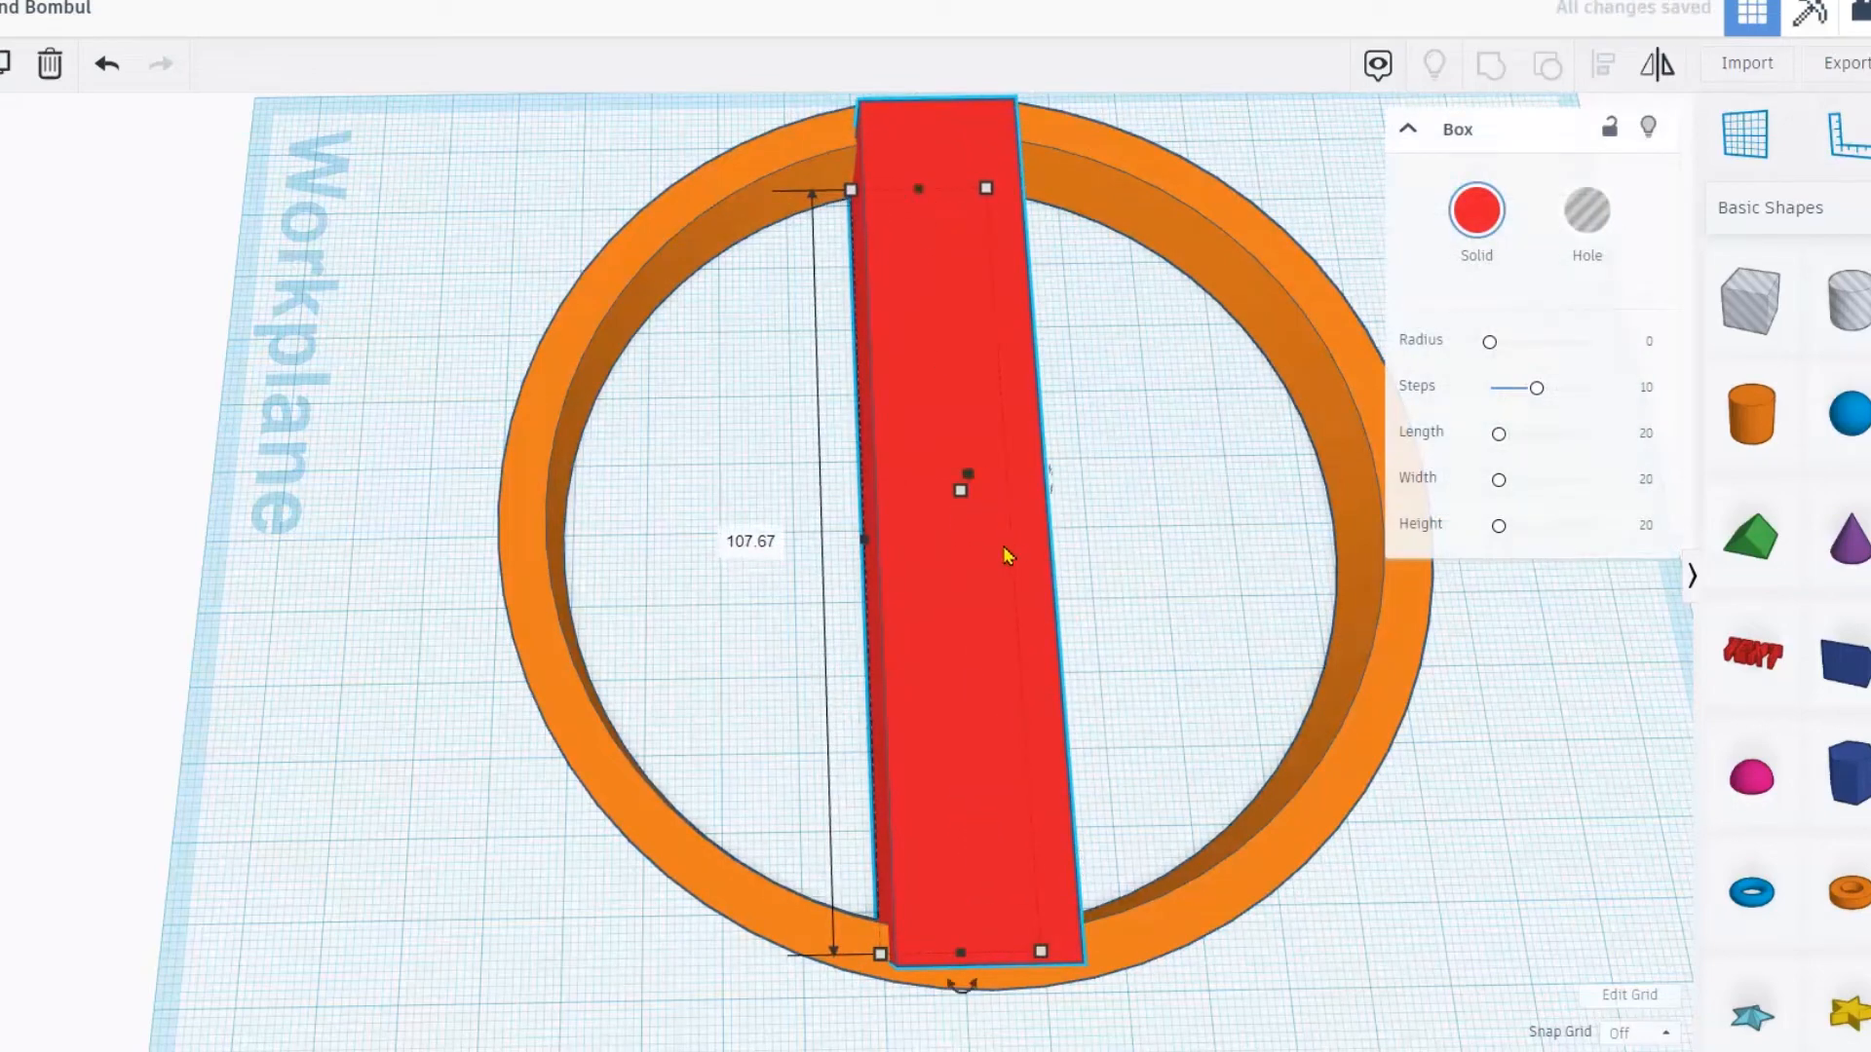
{"action": "left_click_drag", "start_coordinate": [870, 555], "coordinate": [963, 550]}
{"action": "right_click_drag", "start_coordinate": [831, 576], "coordinate": [961, 301]}
{"action": "left_click_drag", "start_coordinate": [981, 263], "coordinate": [978, 319]}
{"action": "right_click_drag", "start_coordinate": [978, 319], "coordinate": [814, 467]}
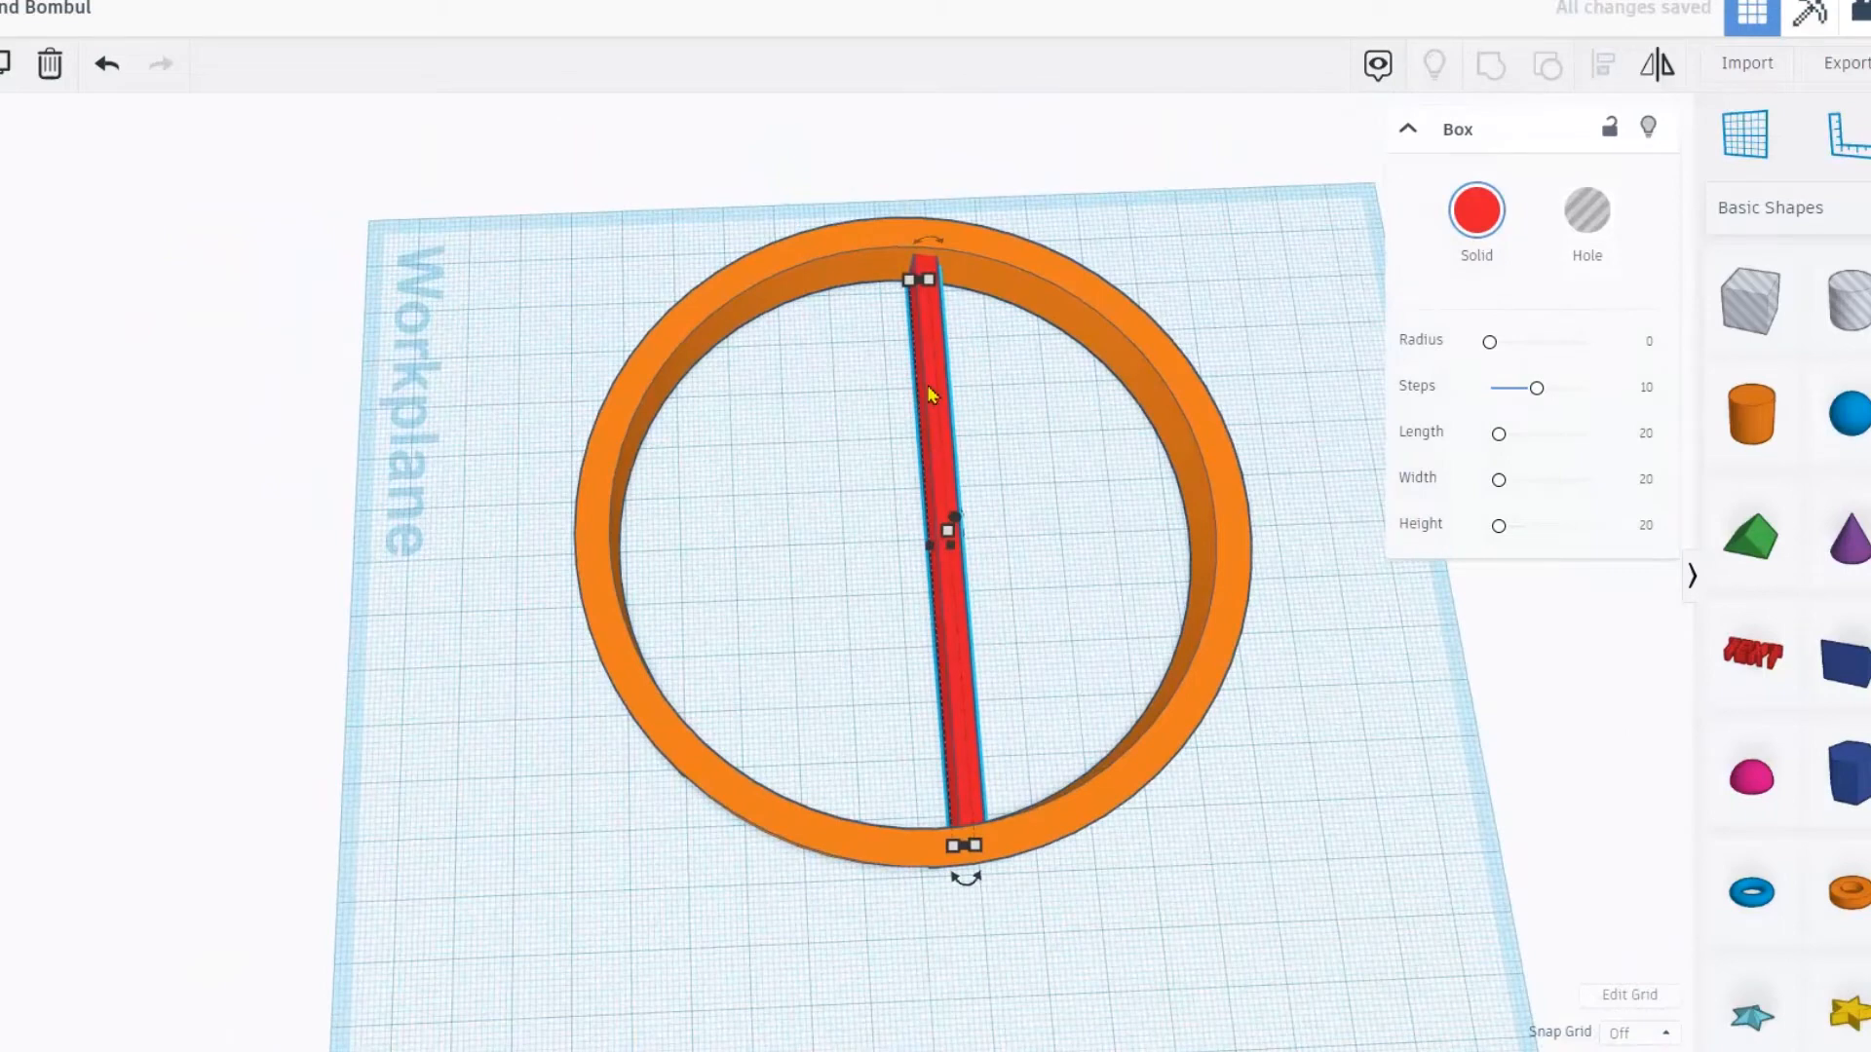
- Align the red spoke with the ring so it runs through the ring's centre
{"action": "left_click", "coordinate": [746, 316], "text": "shift"}
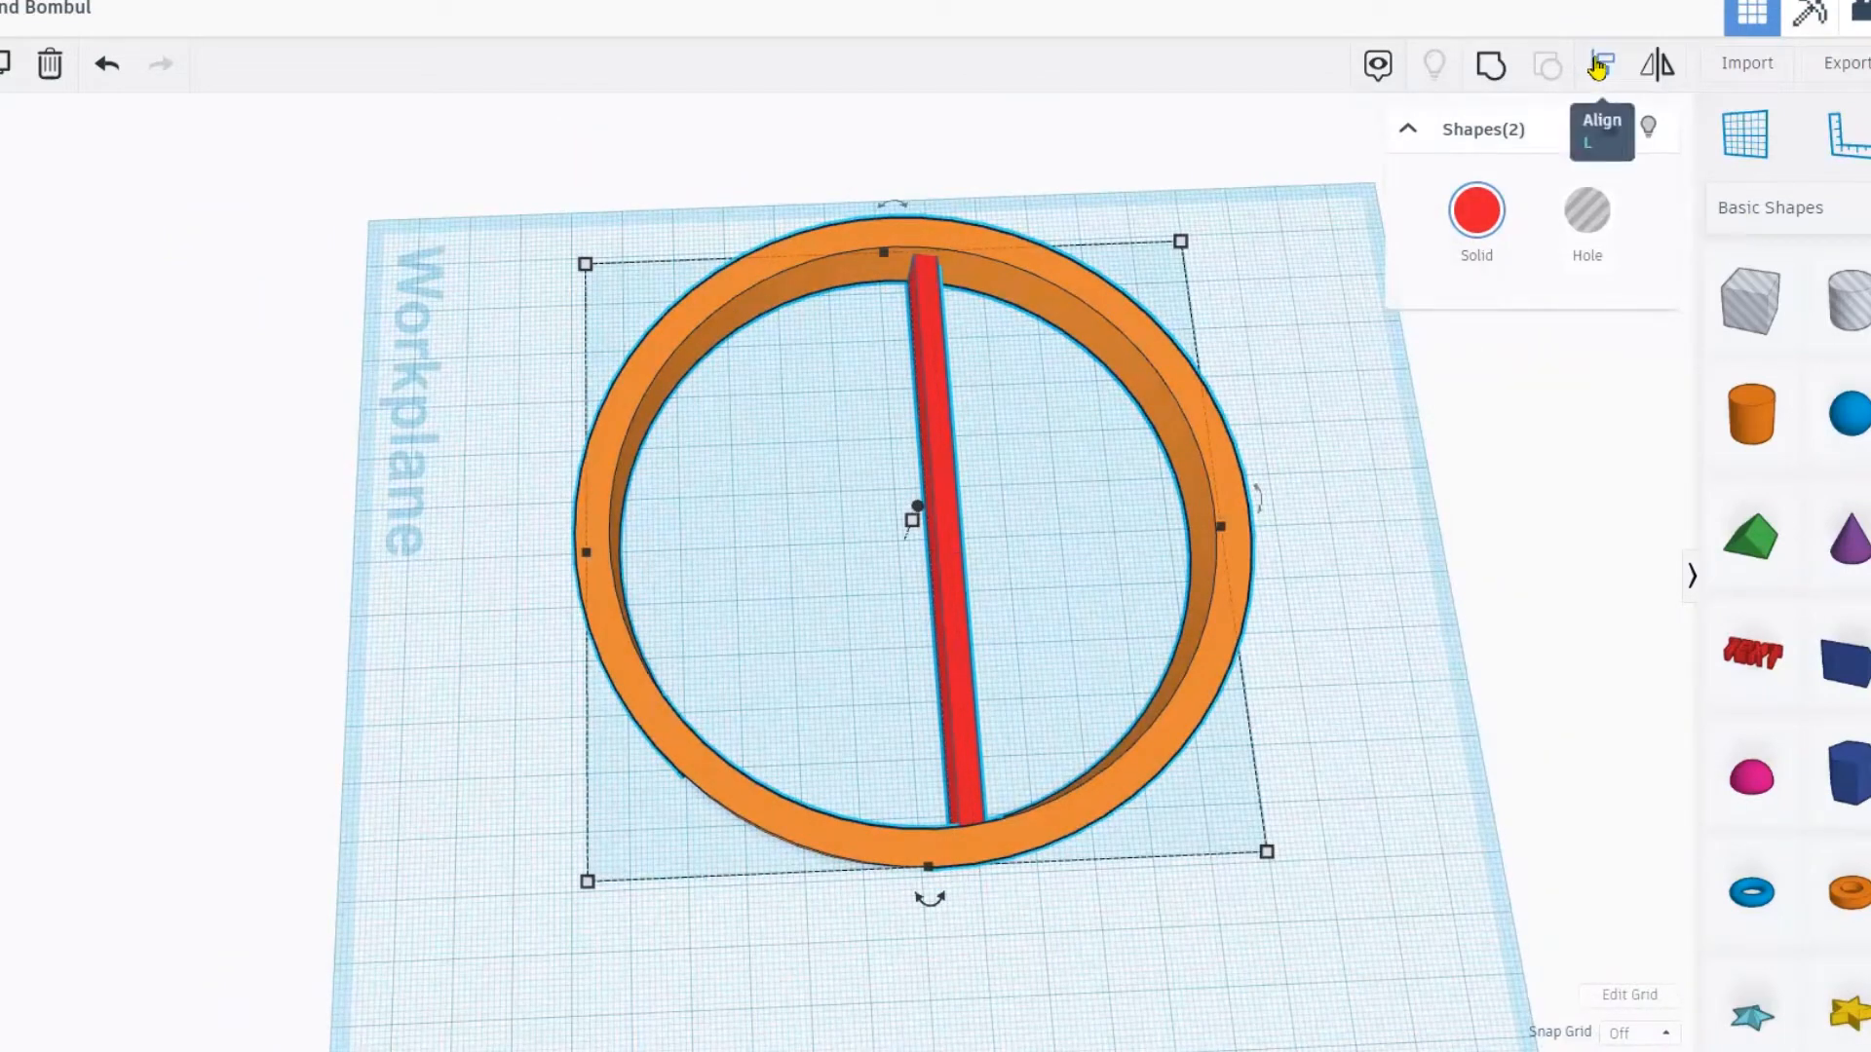
{"action": "left_click", "coordinate": [1599, 68]}
{"action": "left_click", "coordinate": [931, 899]}
{"action": "right_click_drag", "start_coordinate": [955, 1004], "coordinate": [734, 825]}
{"action": "right_click_drag", "start_coordinate": [437, 581], "coordinate": [409, 672]}
{"action": "left_click", "coordinate": [380, 555]}
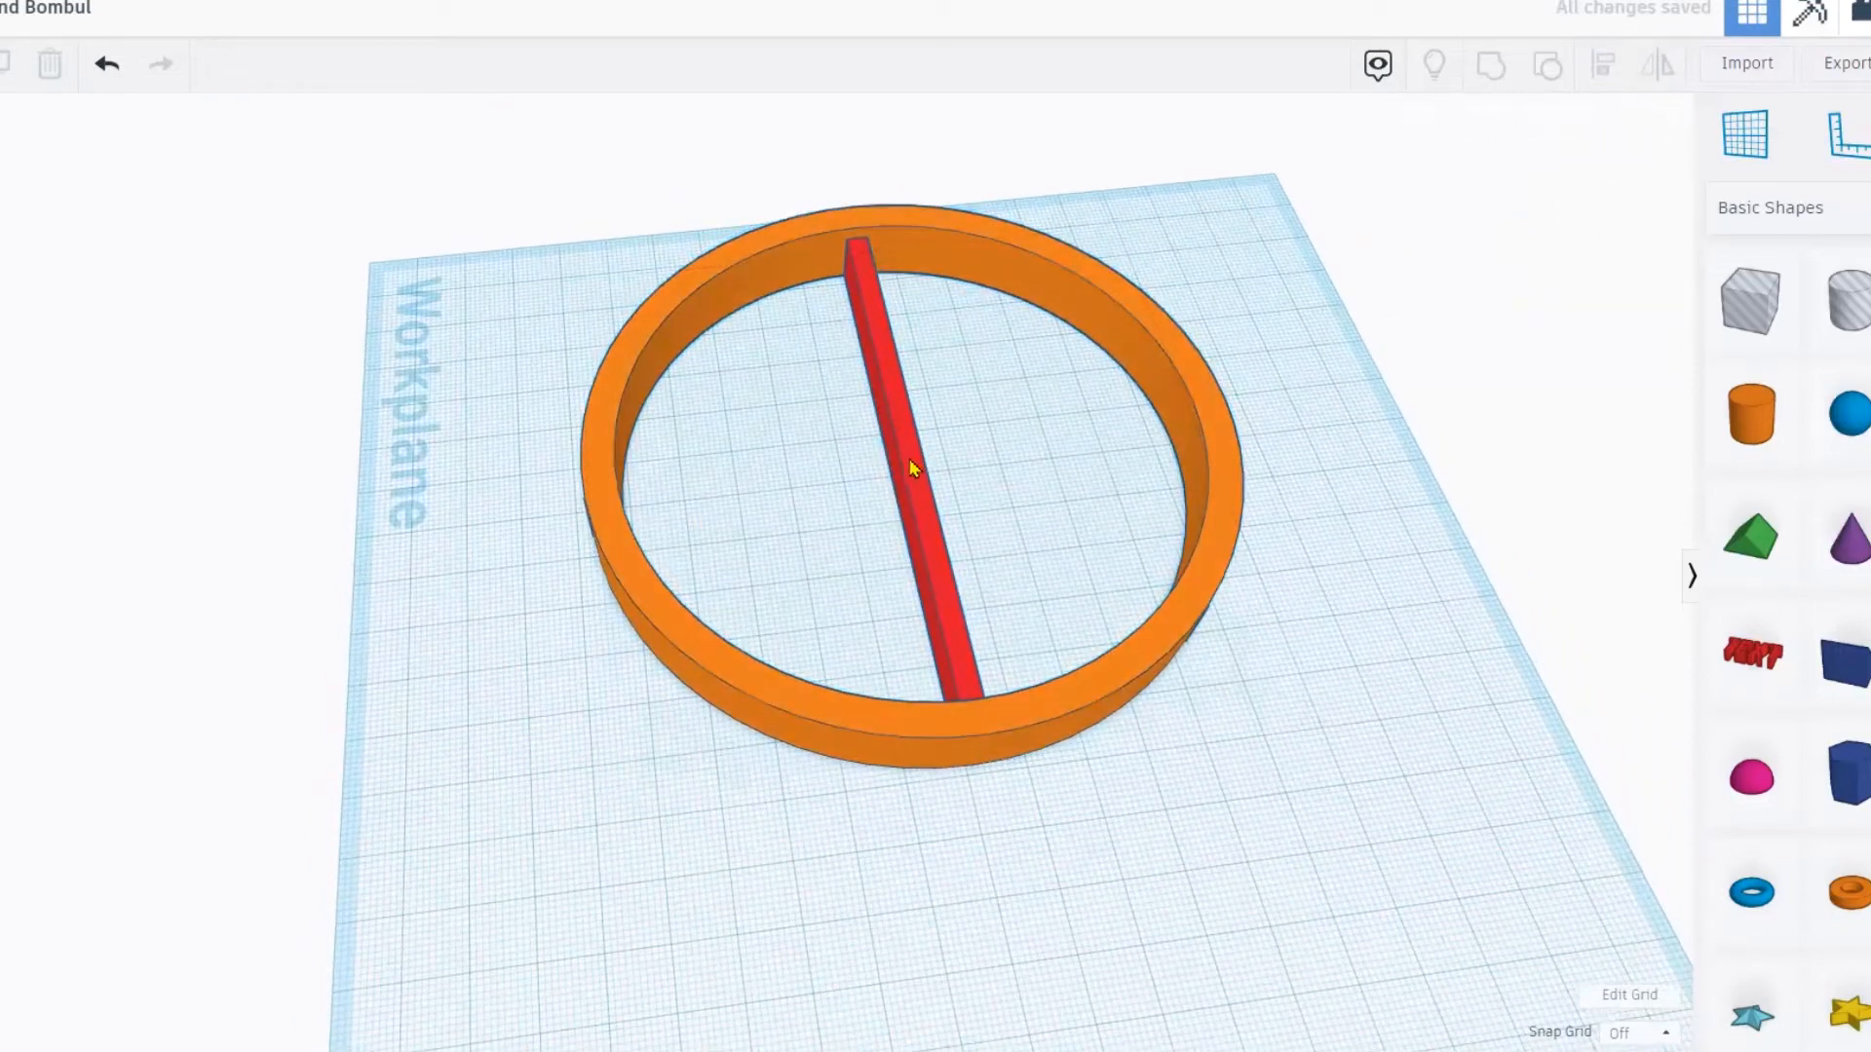
- Duplicate the red spoke in place and rotate the copy 30° about the ring's centre
{"action": "left_click", "coordinate": [909, 460]}
{"action": "right_click_drag", "start_coordinate": [1170, 600], "coordinate": [1060, 651]}
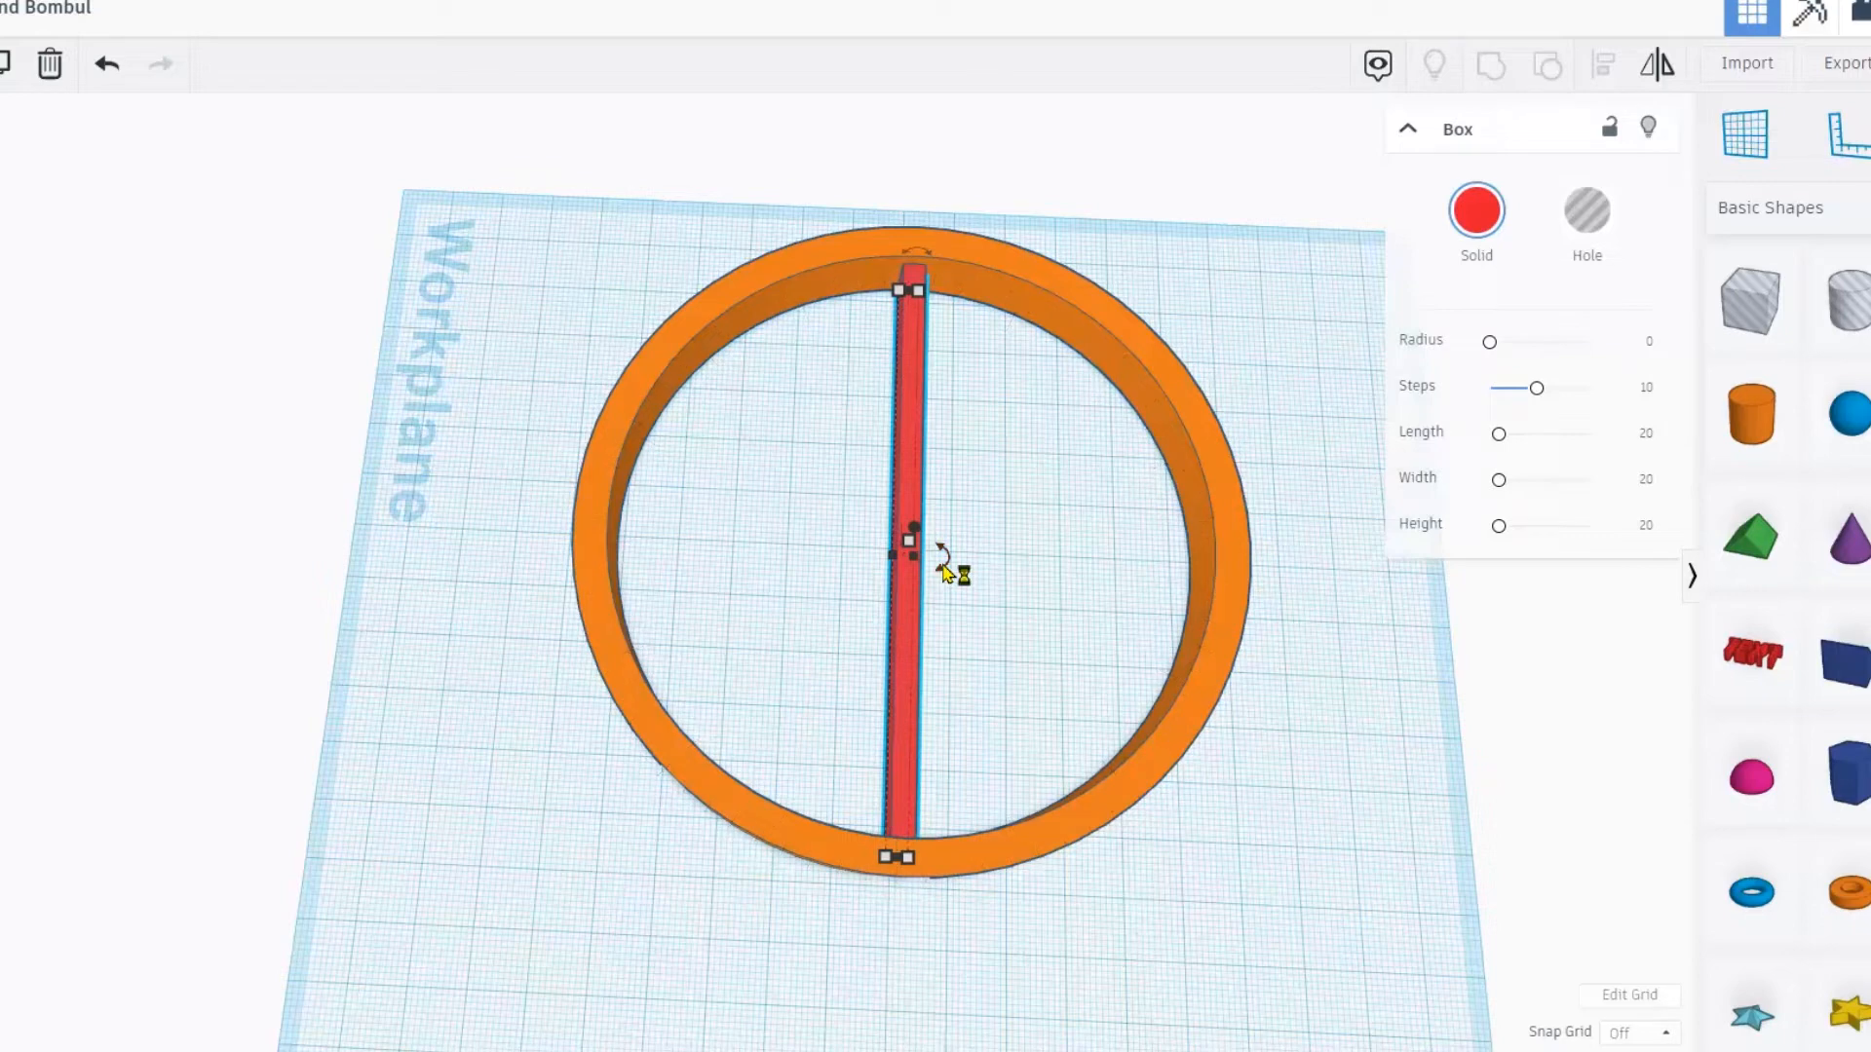
{"action": "left_click_drag", "start_coordinate": [945, 571], "coordinate": [1142, 596]}
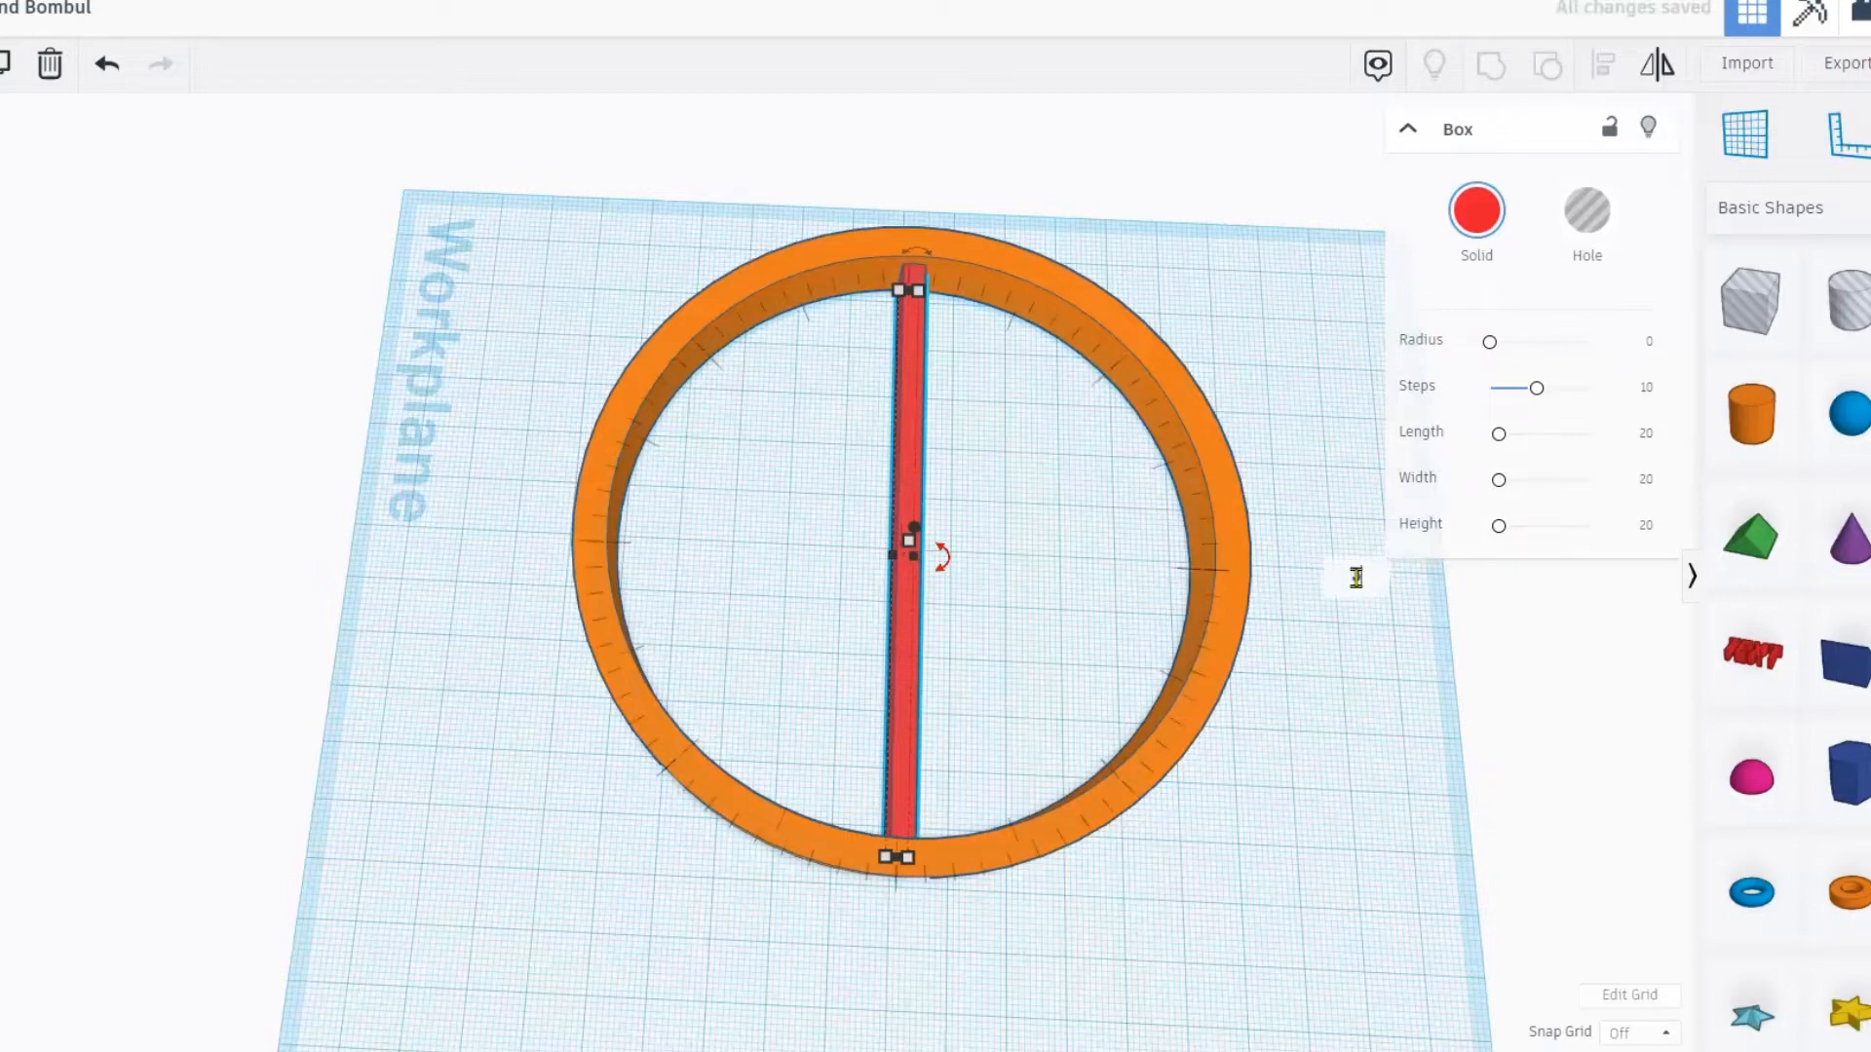
{"action": "key", "text": "Return"}
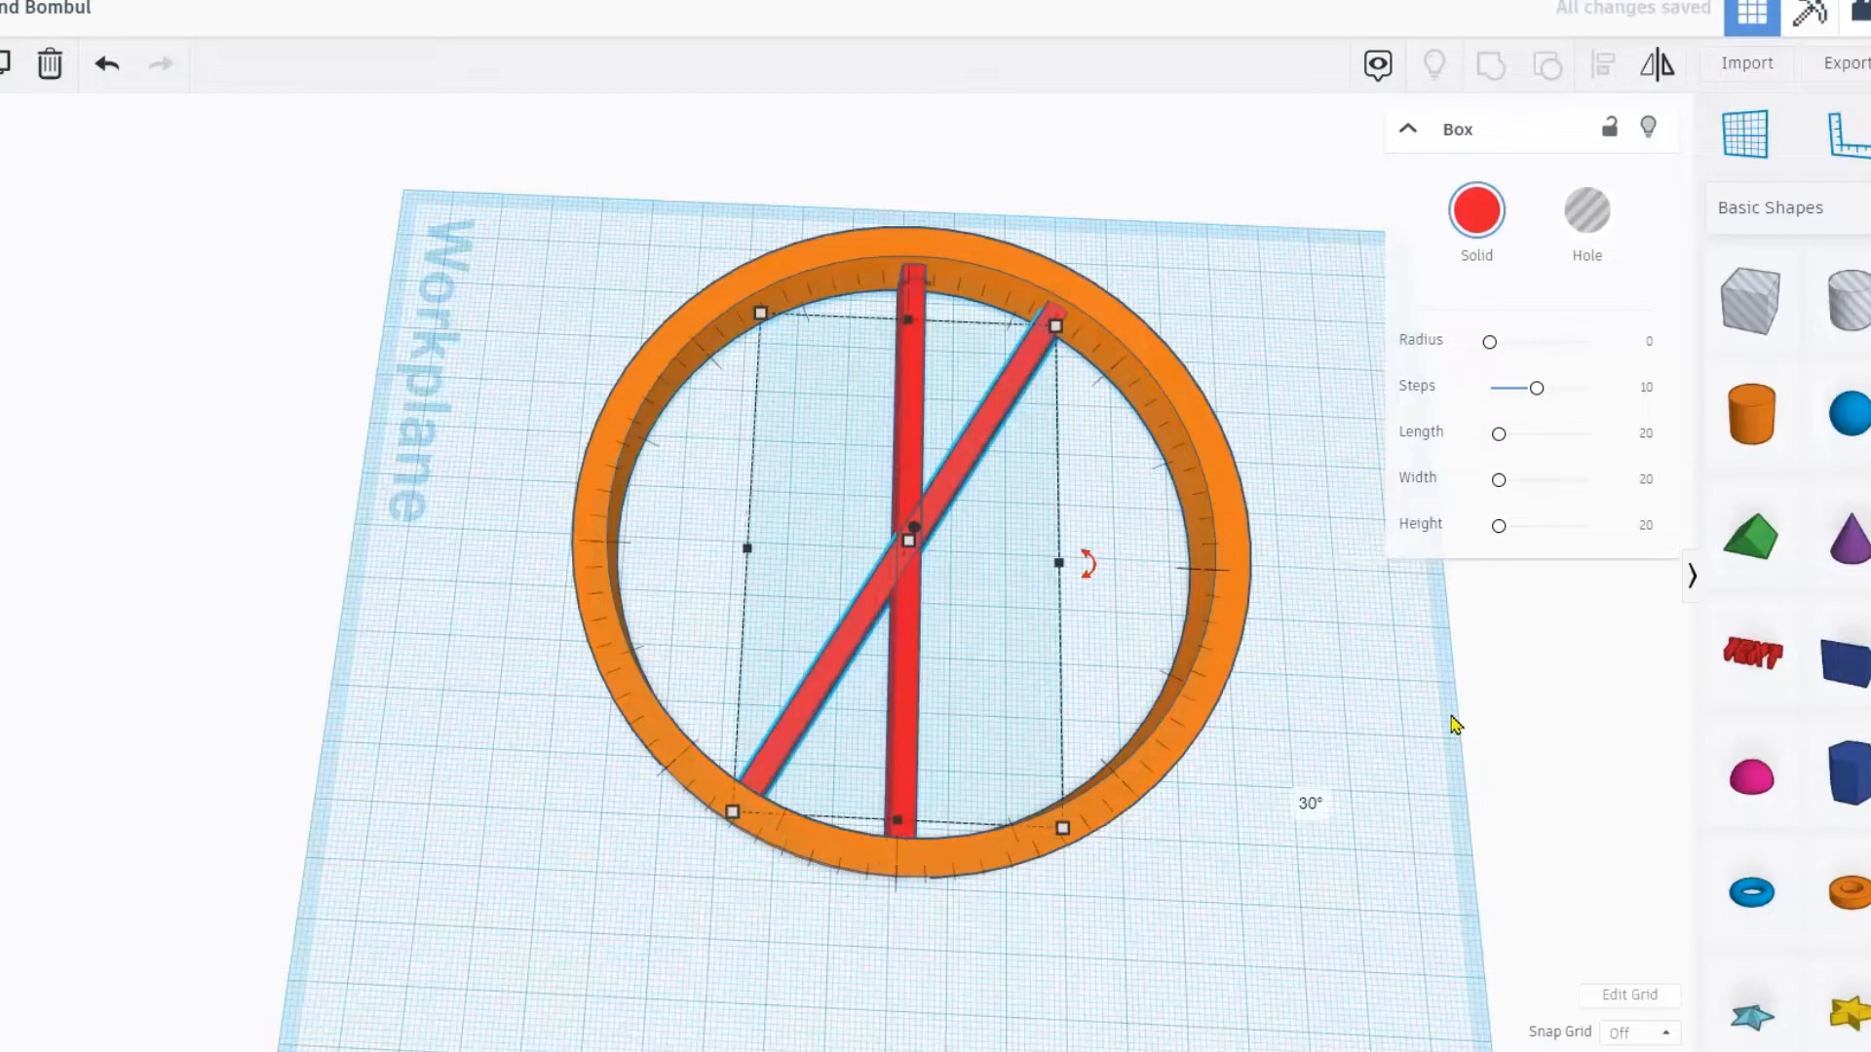
- Repeat the 30° rotated duplication four times to fill the ring with evenly spaced spokes
{"action": "key", "text": "ctrl+d"}
{"action": "key", "text": "ctrl+d"}
{"action": "key", "text": "ctrl+d"}
{"action": "key", "text": "ctrl+d"}
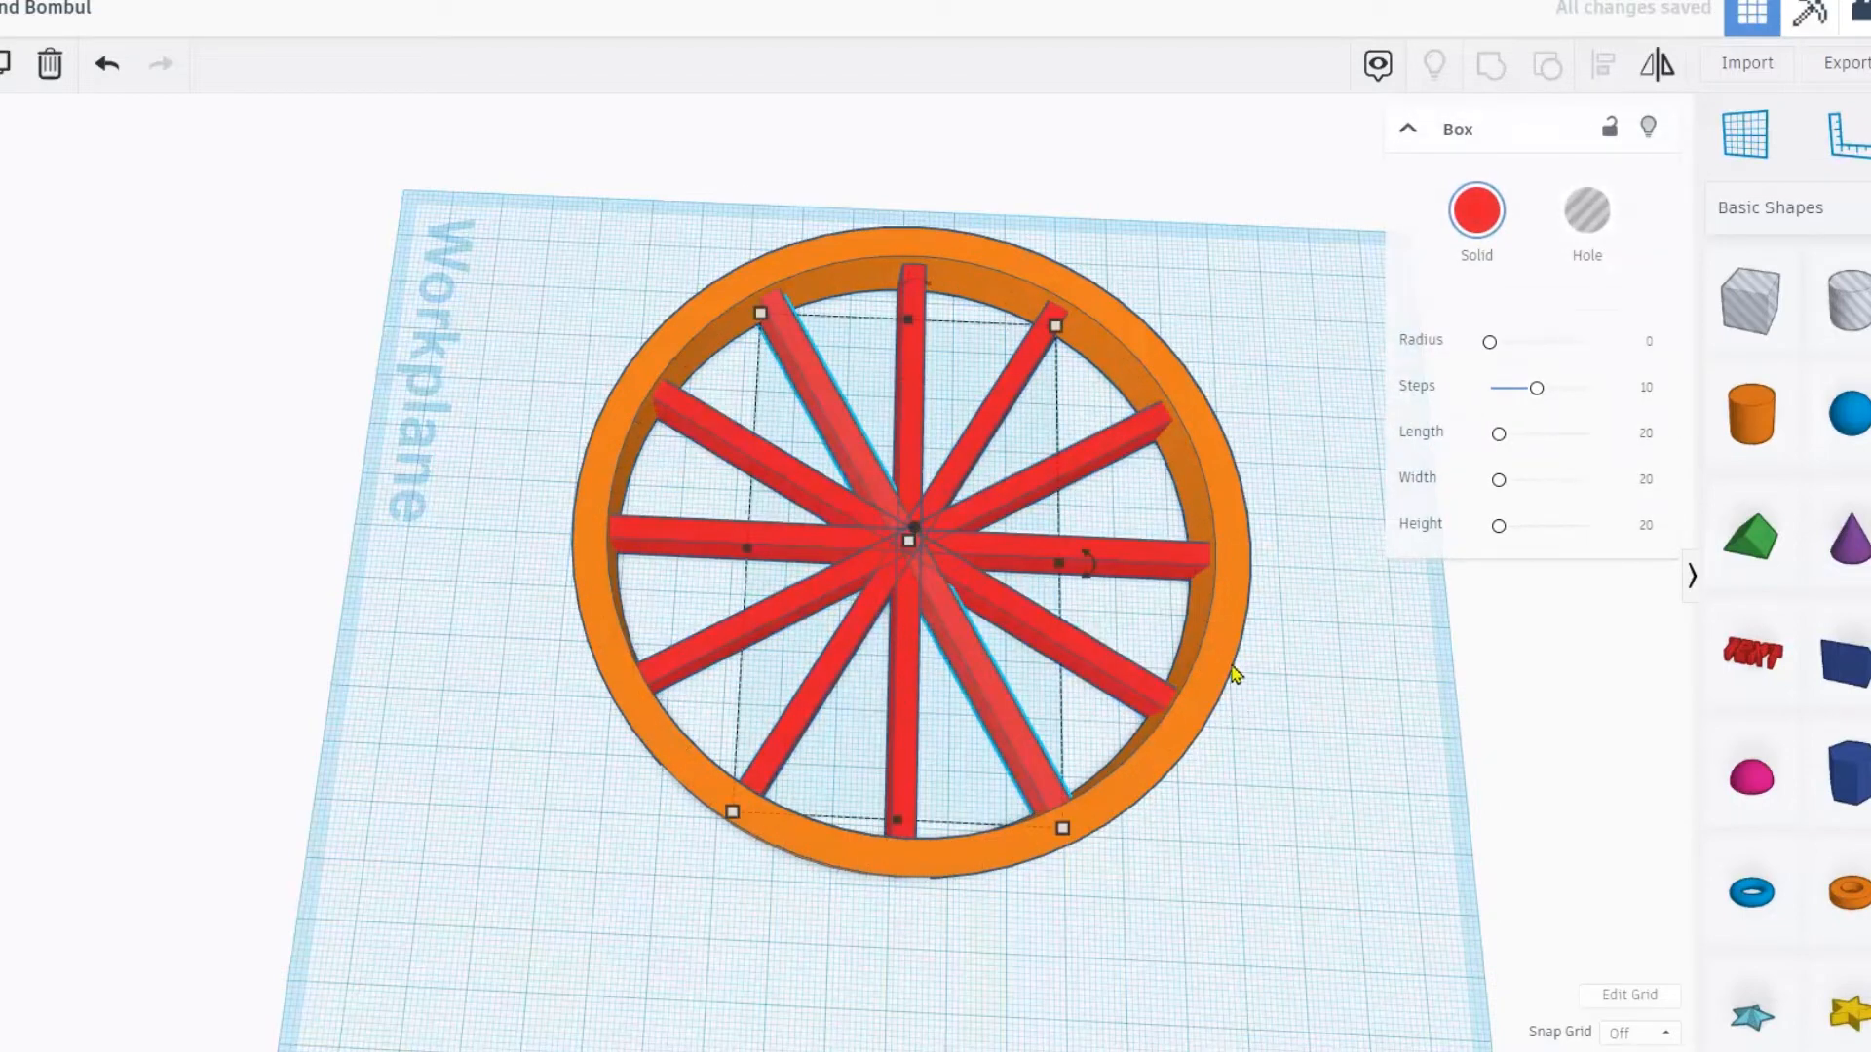
- Place a cylinder at the wheel's centre as a hub and set its sides to 64
{"action": "right_click_drag", "start_coordinate": [1189, 792], "coordinate": [828, 565]}
{"action": "scroll", "coordinate": [721, 538], "scroll_direction": "up", "scroll_amount": 5}
{"action": "left_click_drag", "start_coordinate": [1646, 475], "coordinate": [811, 547]}
{"action": "left_click_drag", "start_coordinate": [1504, 342], "coordinate": [1589, 342]}
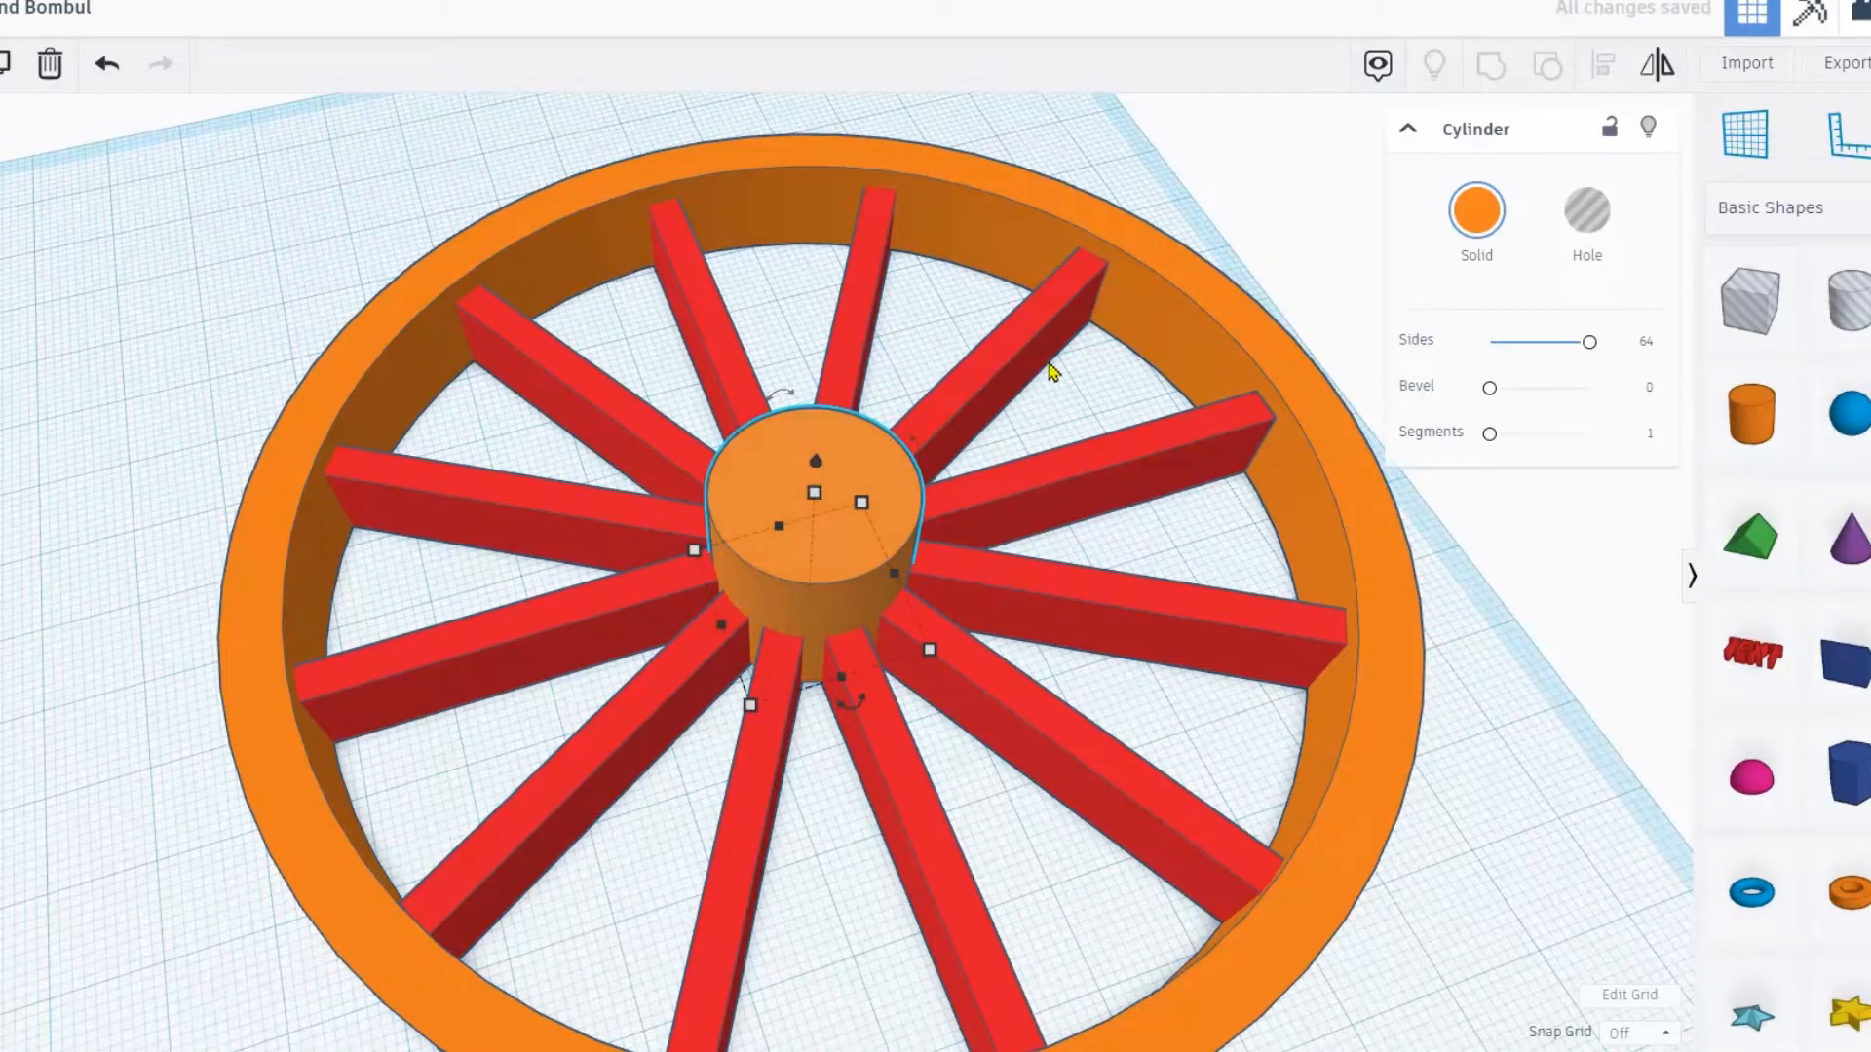
- Move the hub cylinder off the wheel to an empty area beside the ring
{"action": "scroll", "coordinate": [1050, 371], "scroll_direction": "down", "scroll_amount": 3}
{"action": "scroll", "coordinate": [844, 500], "scroll_direction": "down", "scroll_amount": 3}
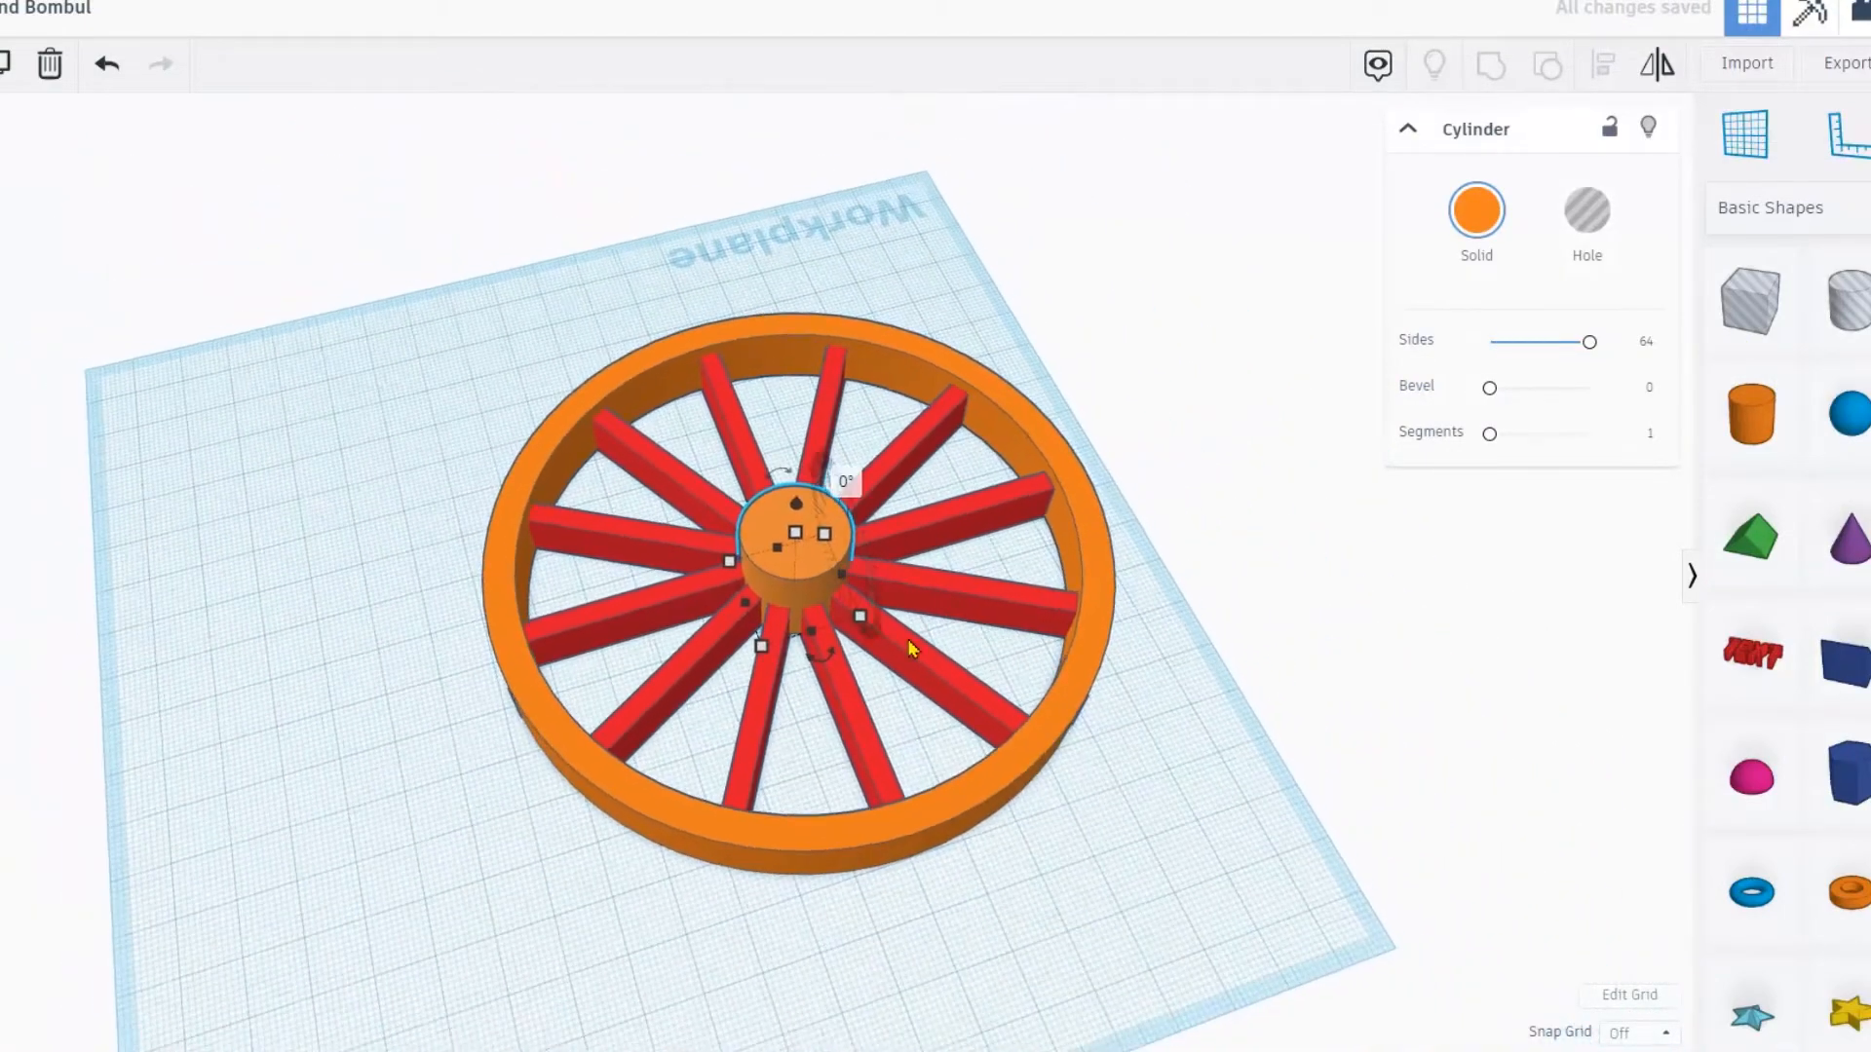
{"action": "left_click_drag", "start_coordinate": [817, 523], "coordinate": [346, 534]}
- Select only the six crossed red spoke bars inside the ring, leaving the ring out, and group them into one shape
{"action": "left_click", "coordinate": [1057, 835]}
{"action": "left_click_drag", "start_coordinate": [779, 685], "coordinate": [487, 310]}
{"action": "scroll", "coordinate": [829, 436], "scroll_direction": "up", "scroll_amount": 3}
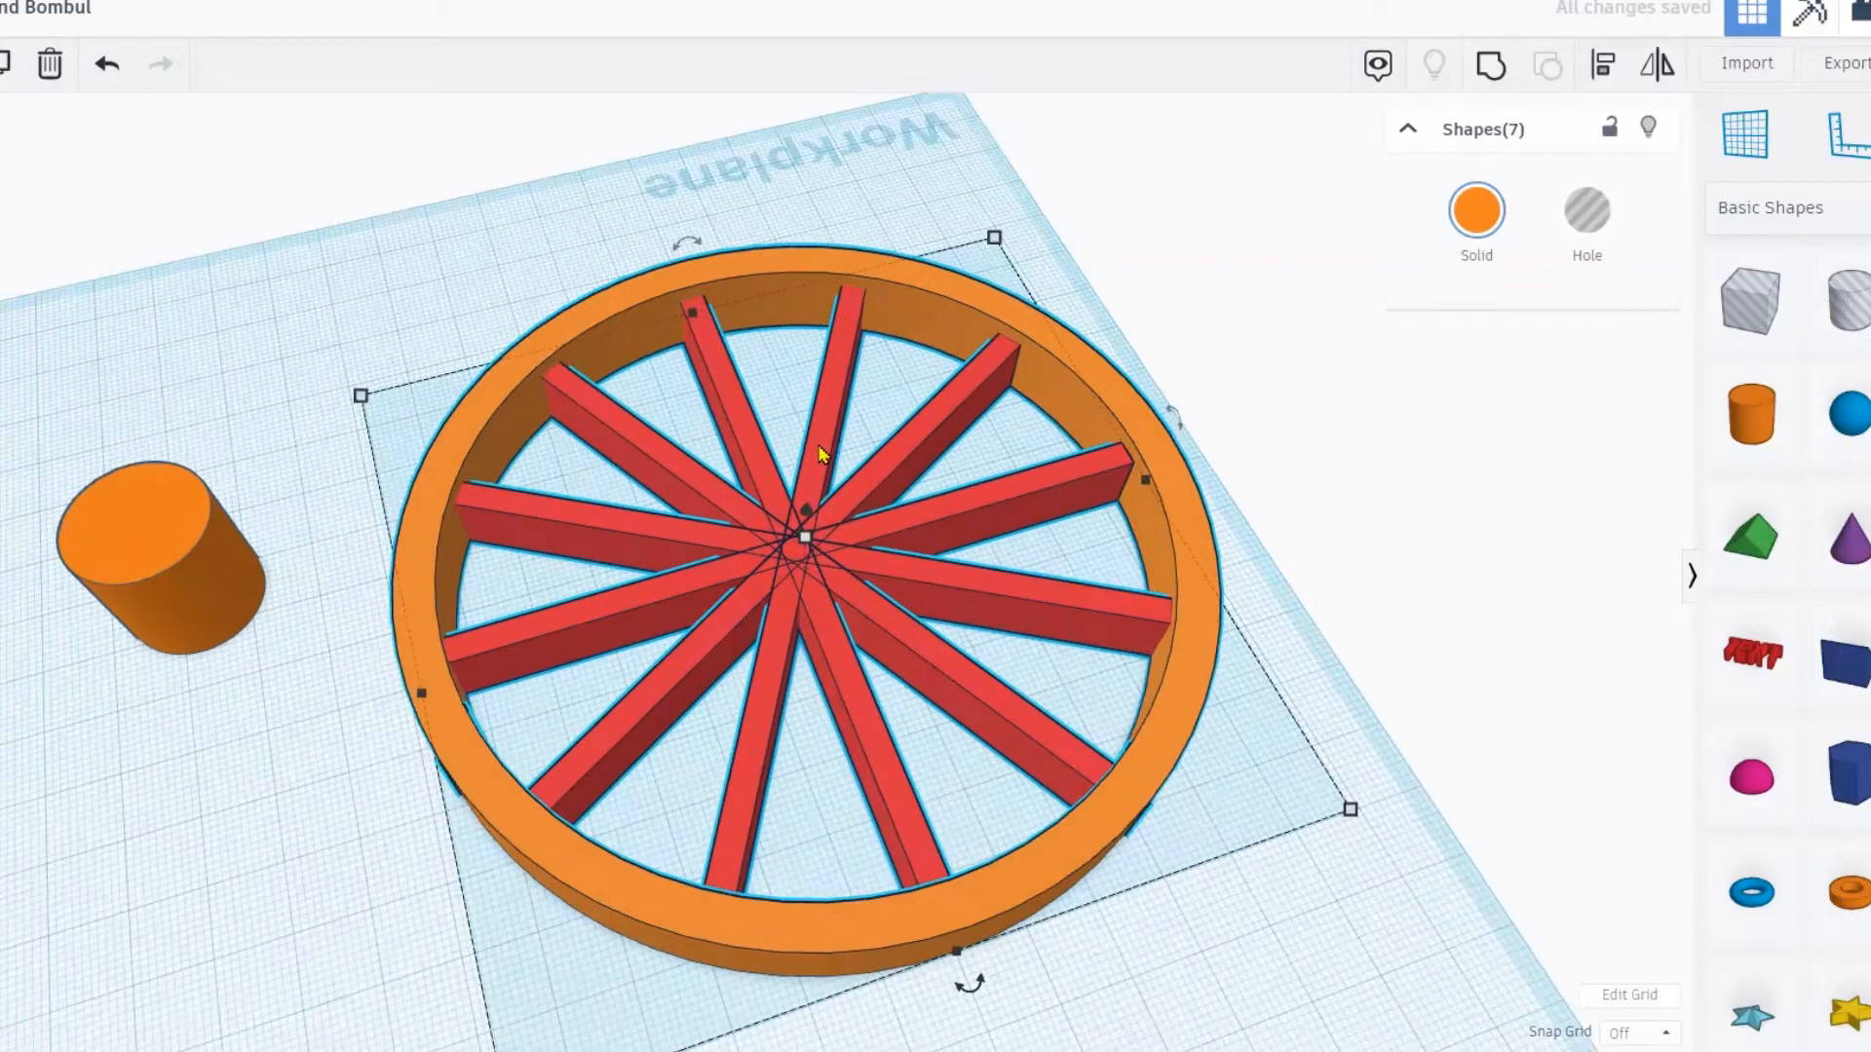
{"action": "left_click", "coordinate": [816, 298], "text": "shift"}
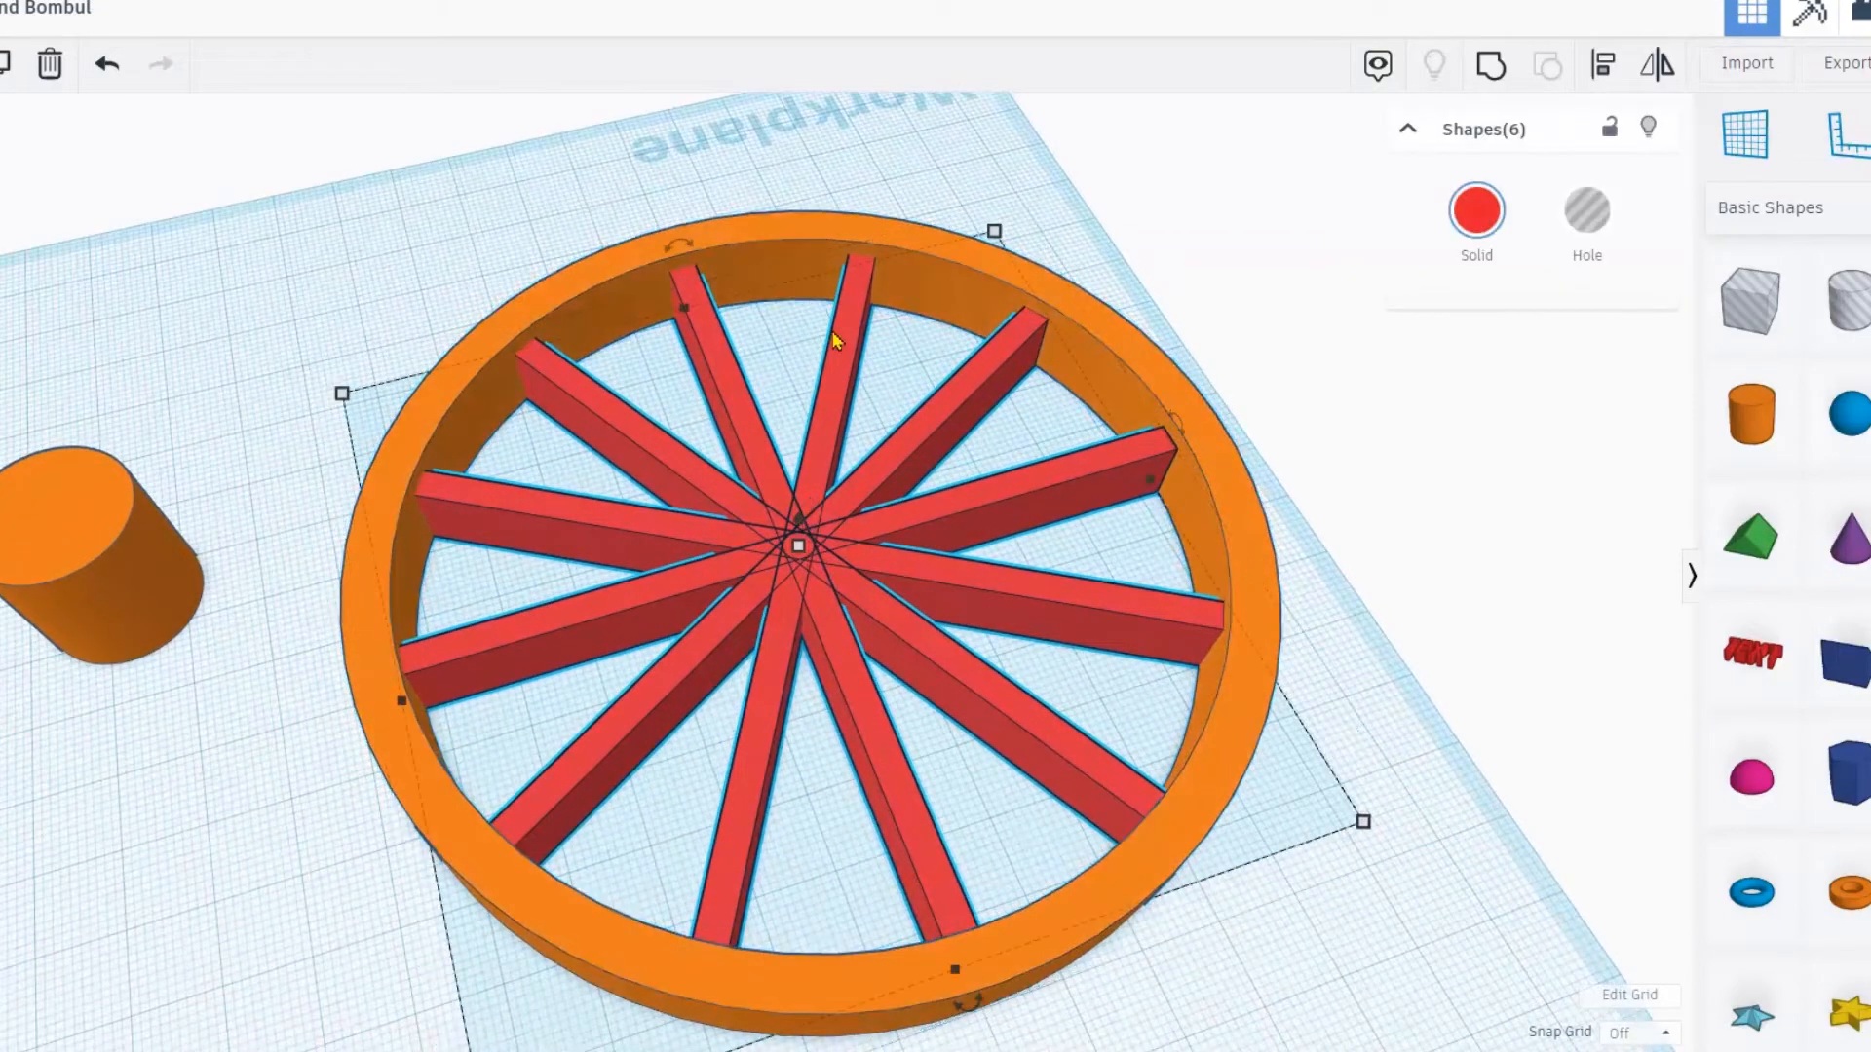
{"action": "left_click", "coordinate": [1497, 75]}
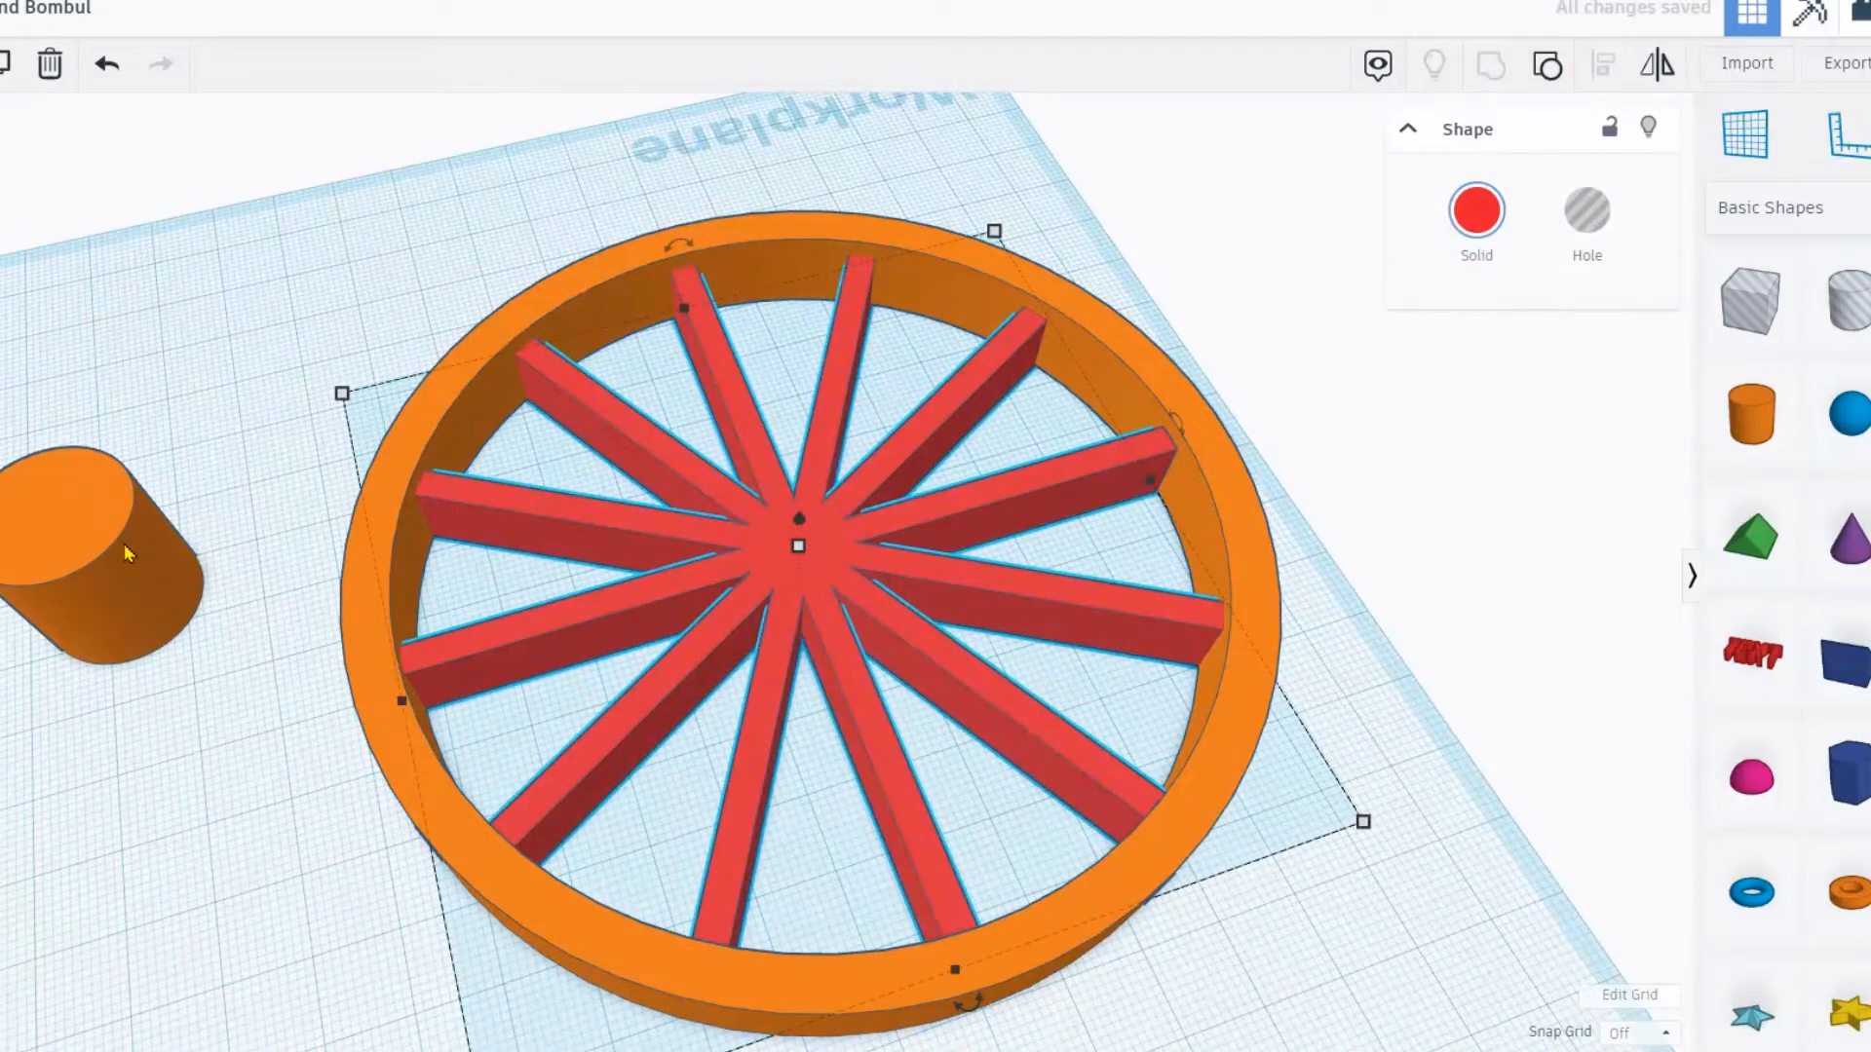
- Move the hub cylinder back onto the wheel and centre-align it with the ring and spokes in both horizontal directions
{"action": "left_click", "coordinate": [90, 573]}
{"action": "left_click_drag", "start_coordinate": [91, 573], "coordinate": [672, 531]}
{"action": "scroll", "coordinate": [672, 531], "scroll_direction": "down", "scroll_amount": 3}
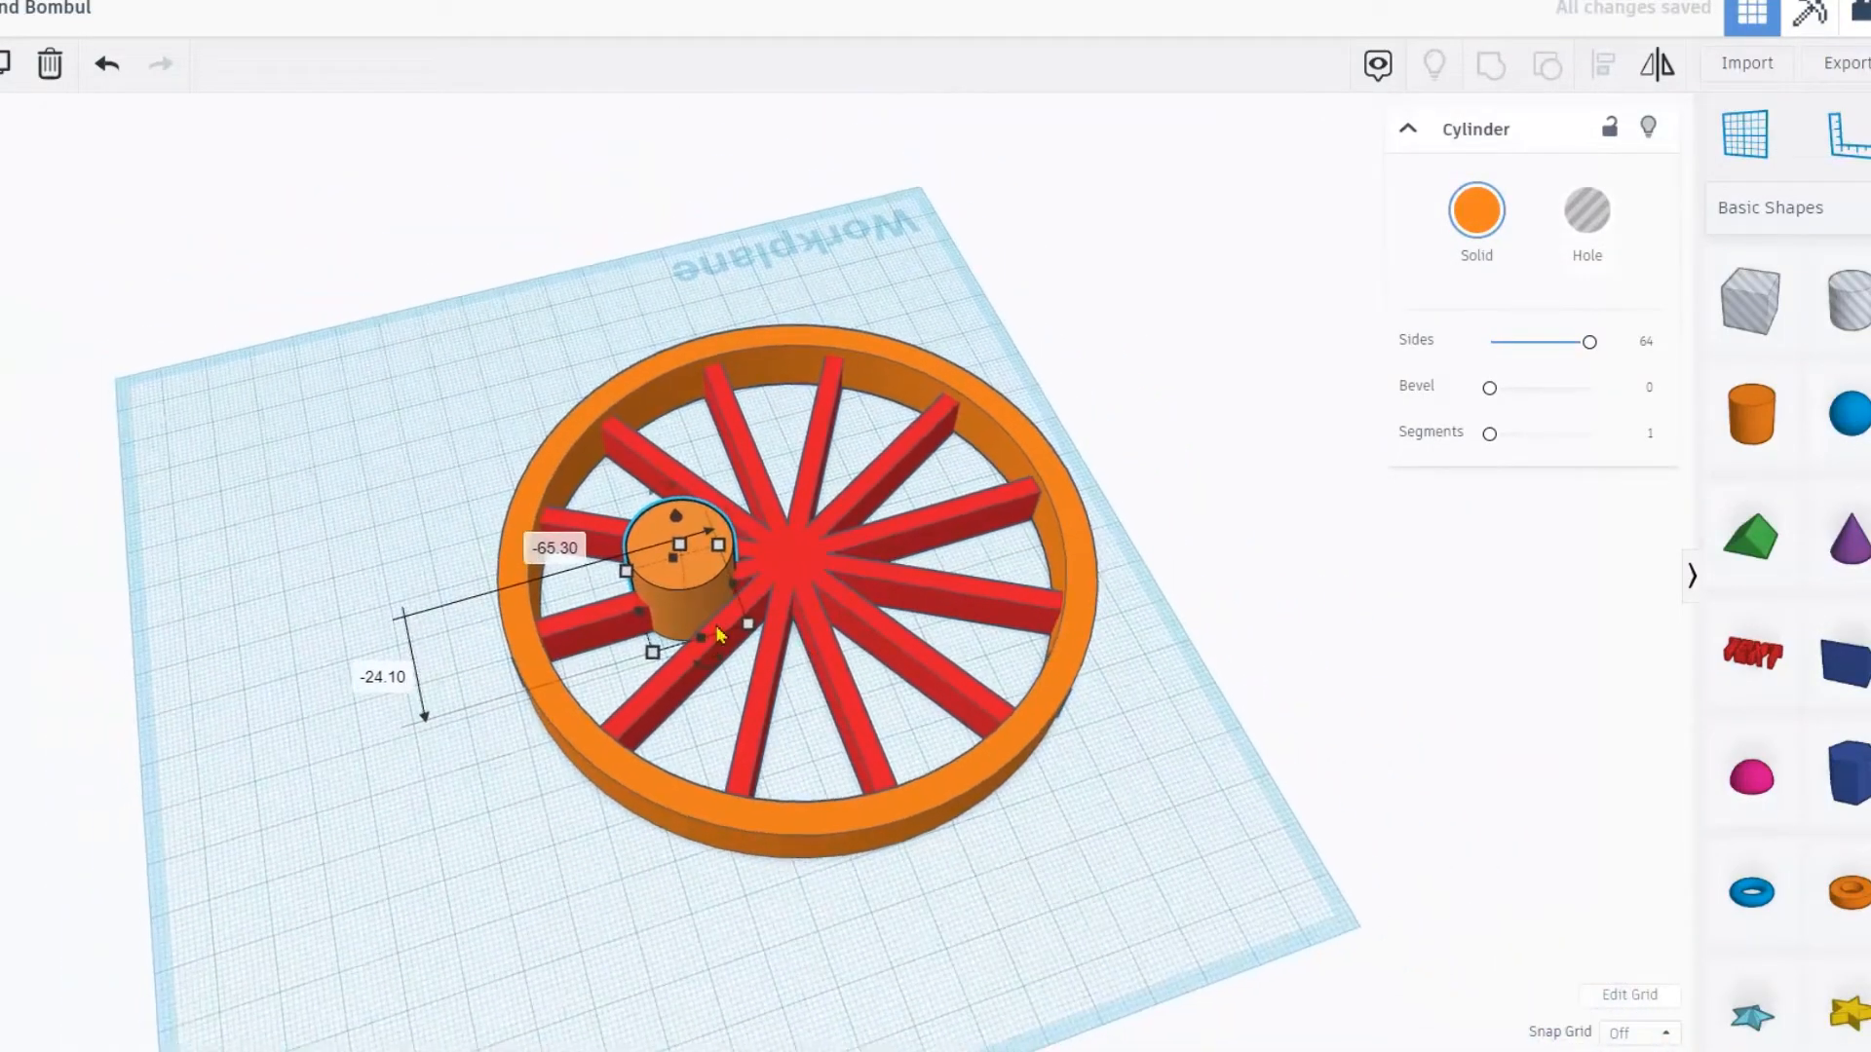
{"action": "left_click_drag", "start_coordinate": [1183, 977], "coordinate": [408, 232]}
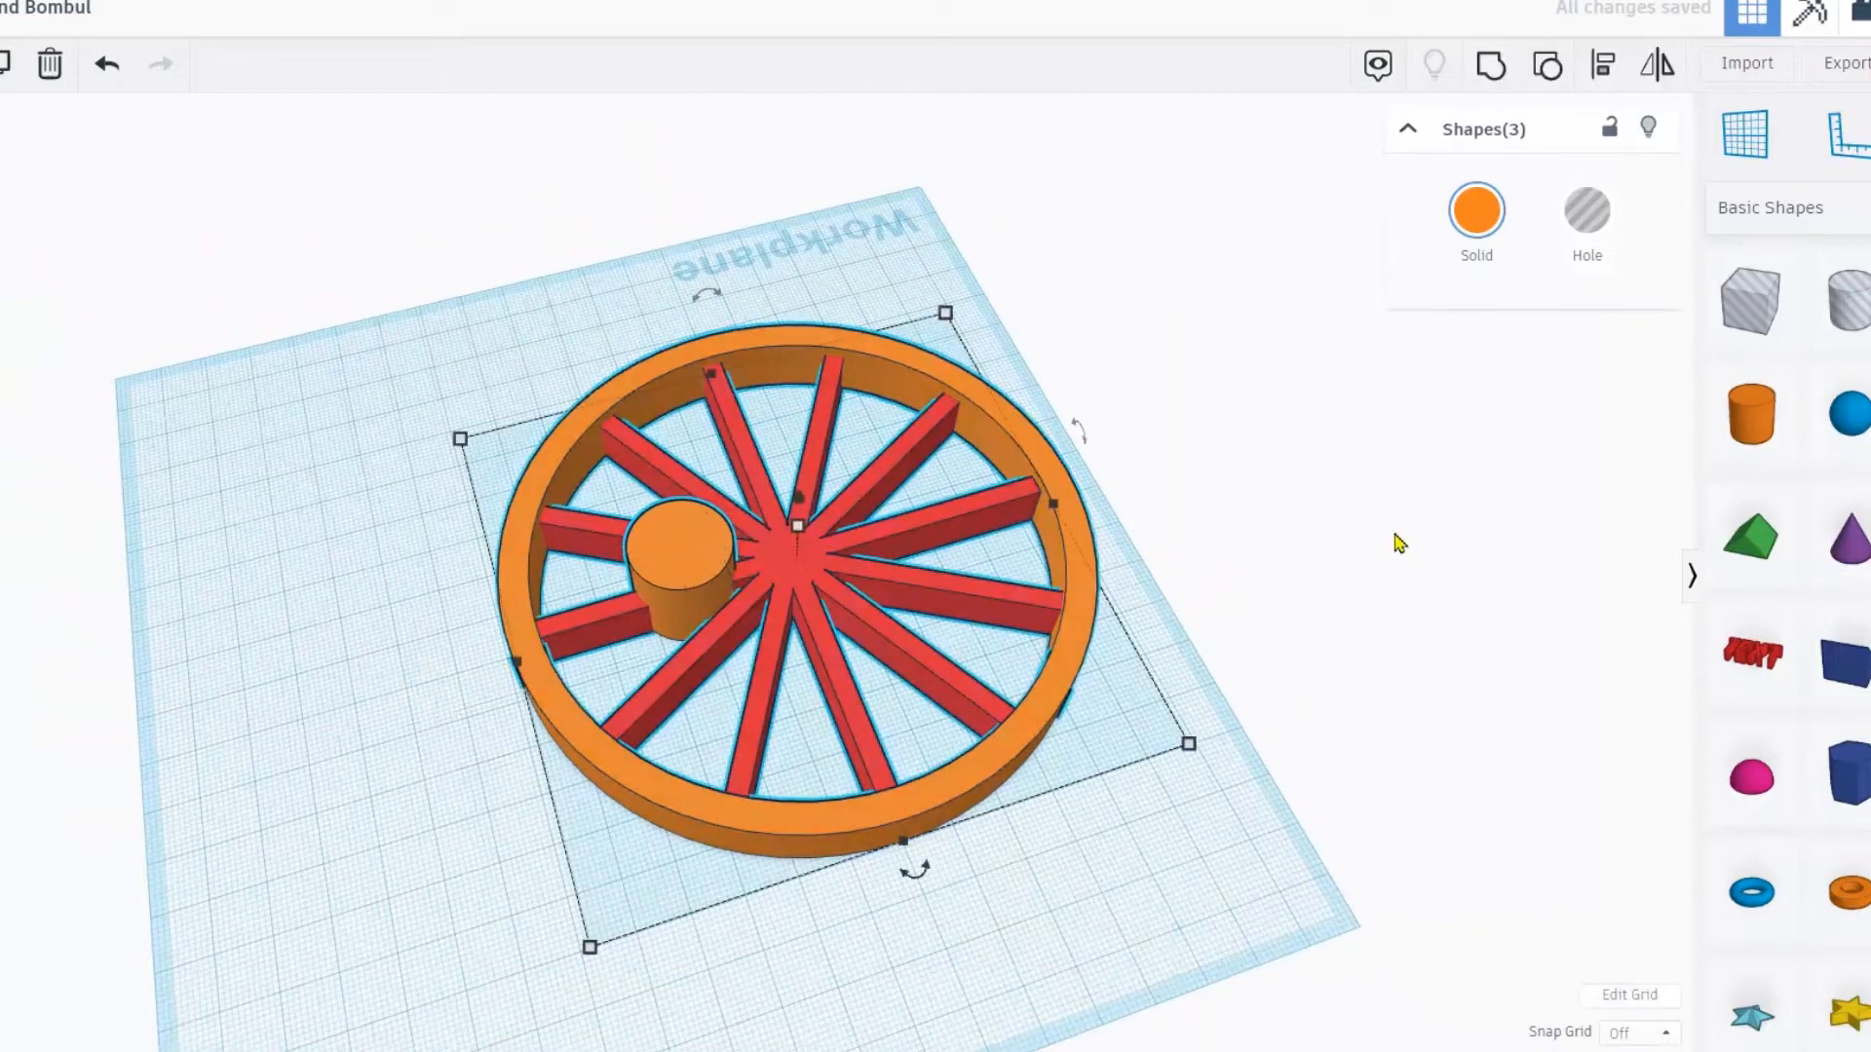
{"action": "left_click", "coordinate": [1603, 70]}
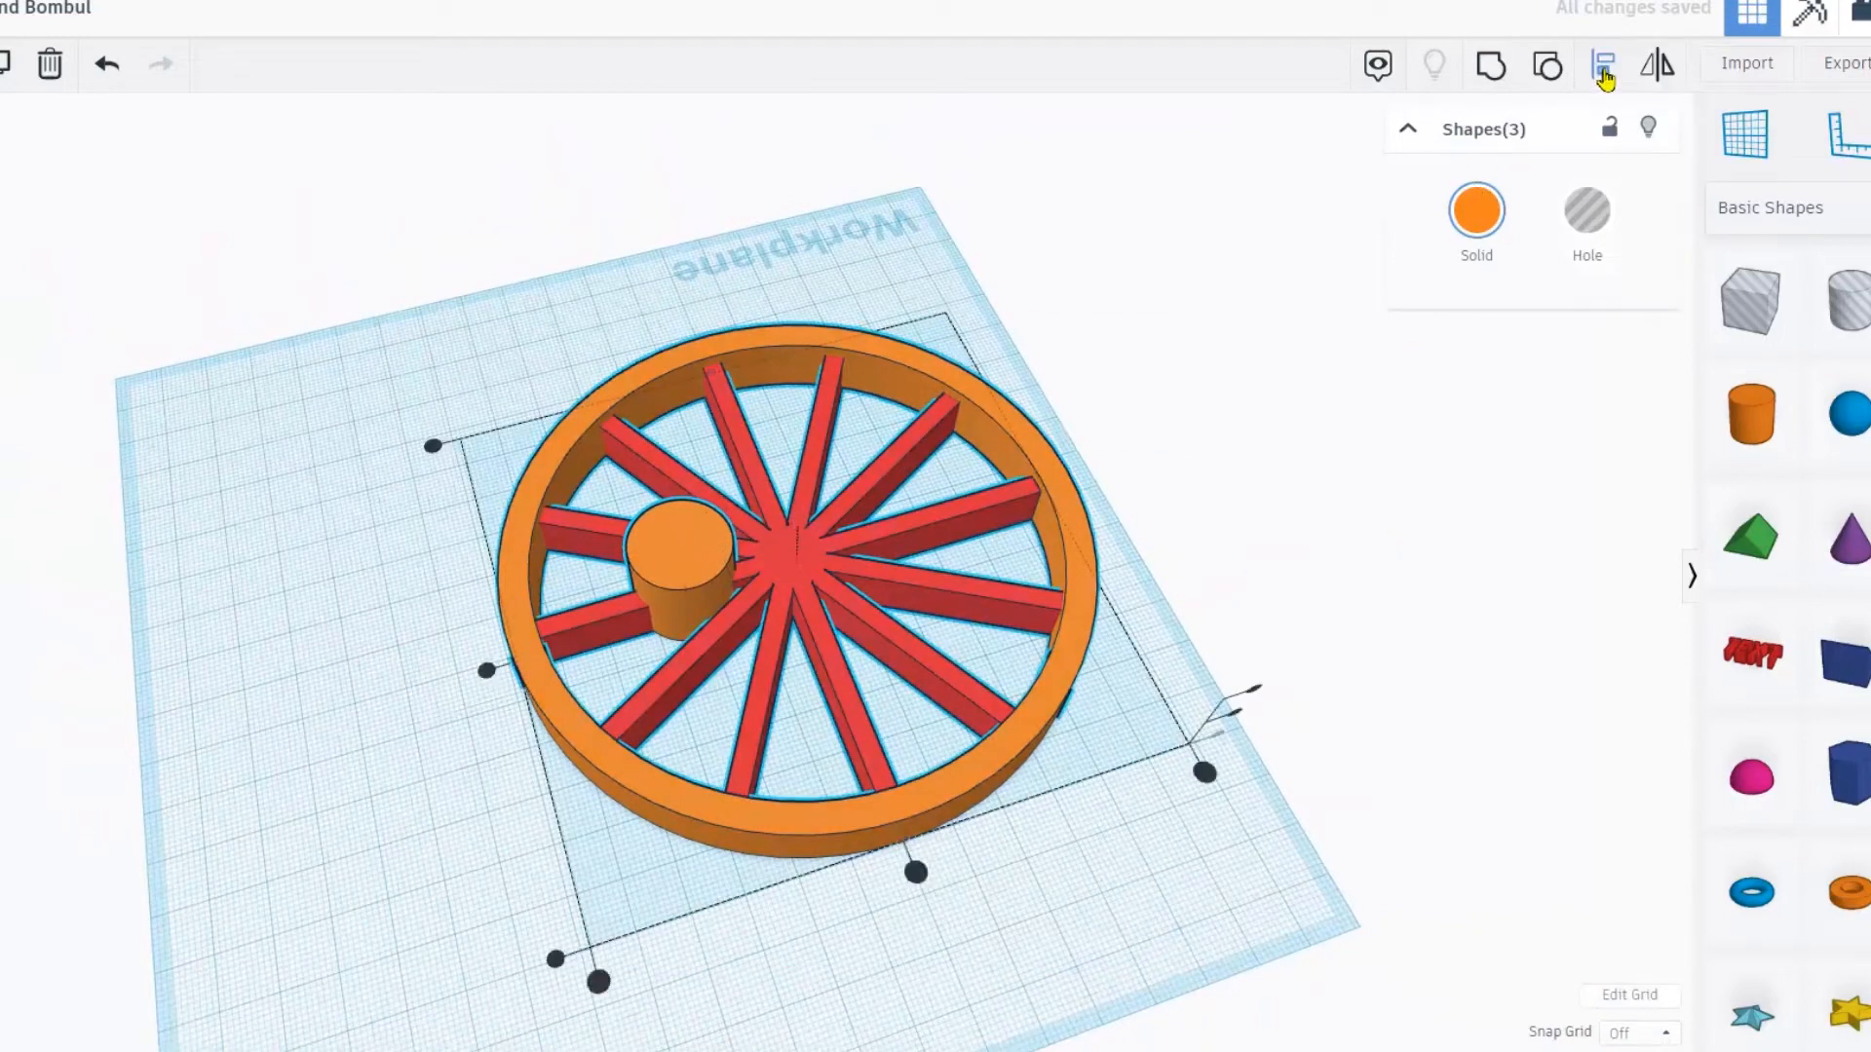
{"action": "left_click", "coordinate": [916, 874]}
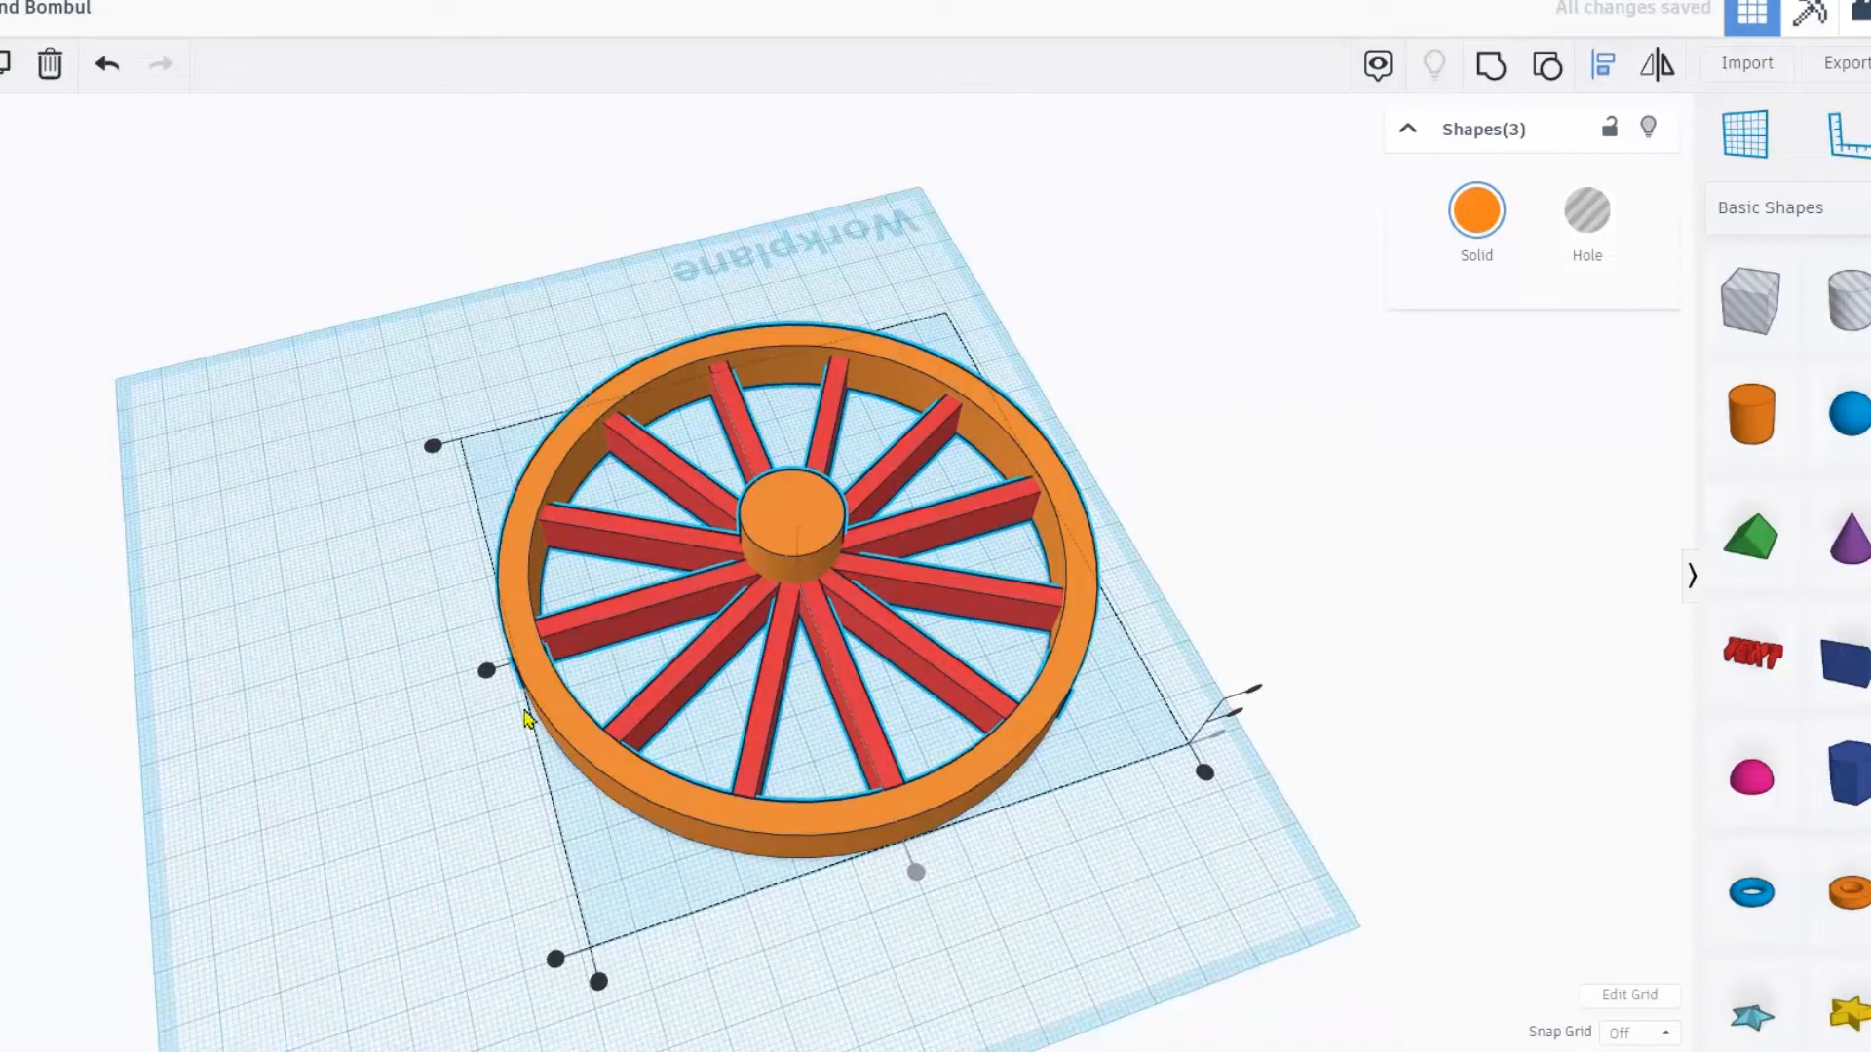
{"action": "left_click", "coordinate": [486, 672]}
{"action": "right_click_drag", "start_coordinate": [271, 802], "coordinate": [753, 577]}
{"action": "left_click", "coordinate": [751, 569]}
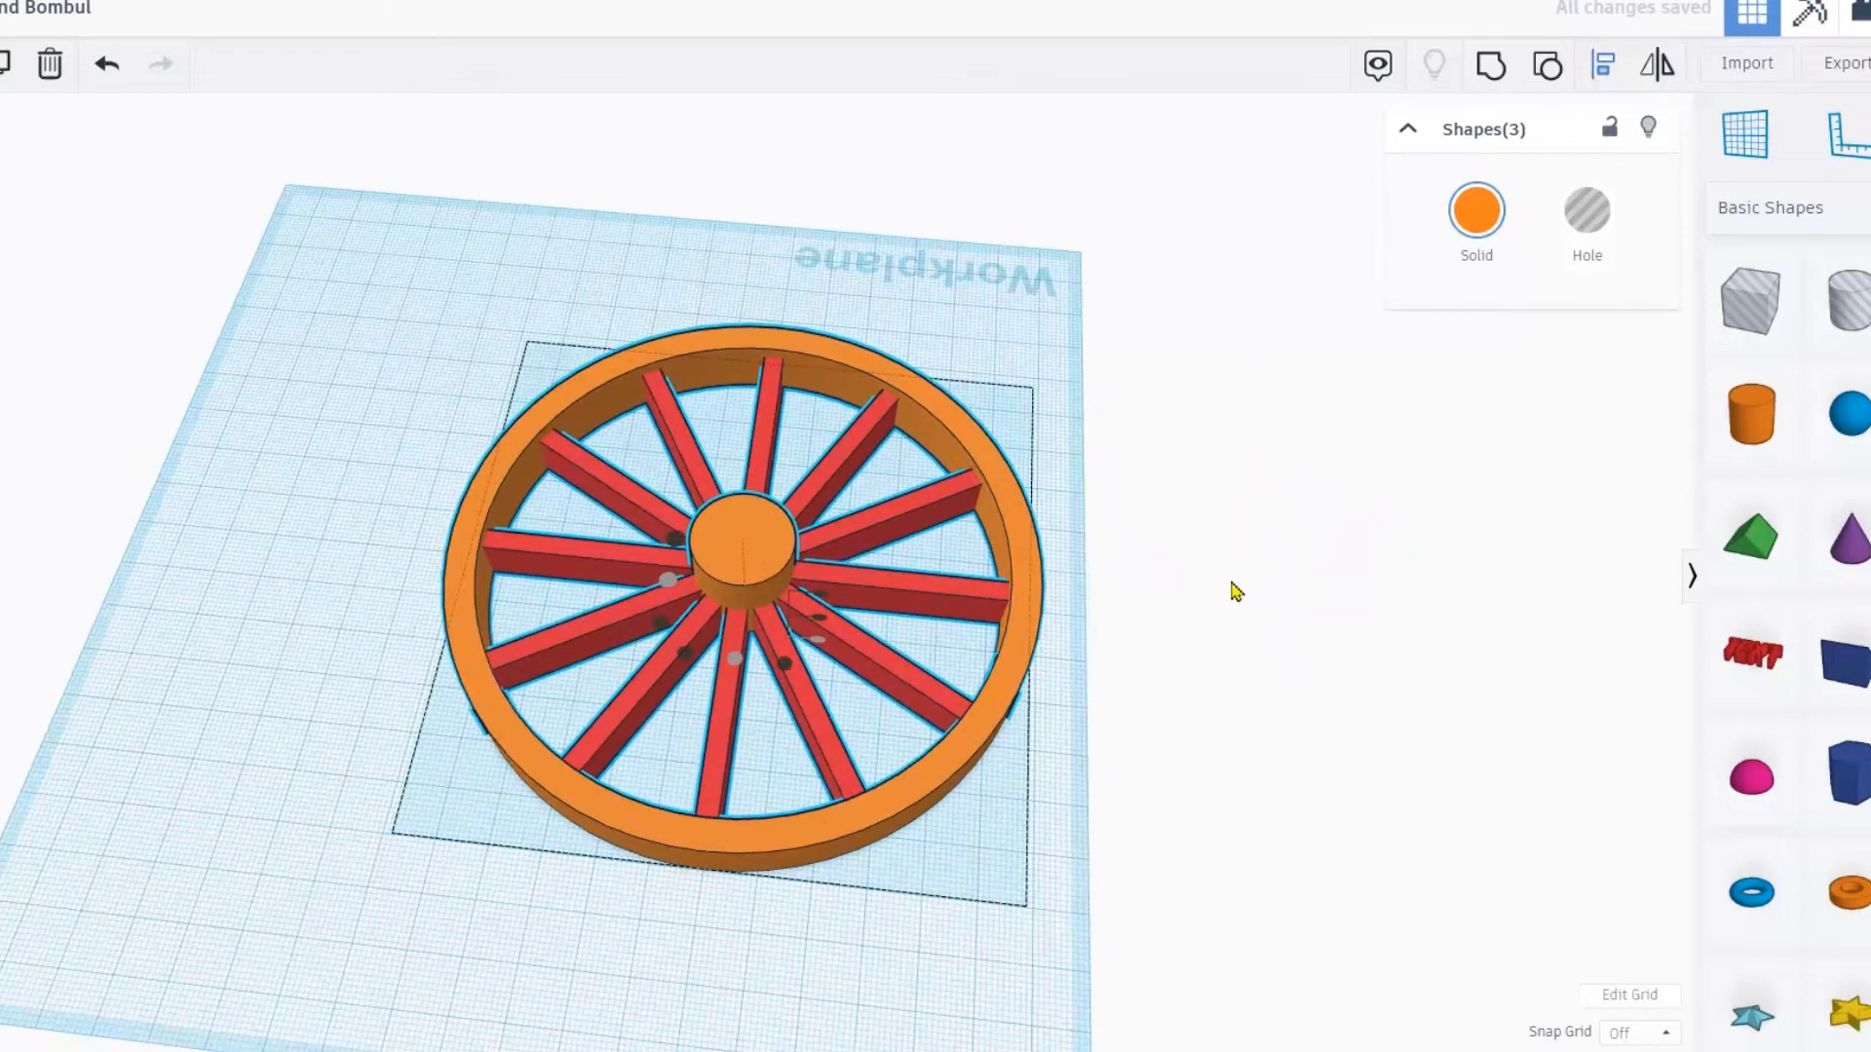
- Move the hub cylinder off the wheel to the empty area beside the workplane
{"action": "left_click", "coordinate": [1233, 590]}
{"action": "left_click", "coordinate": [746, 540]}
{"action": "left_click_drag", "start_coordinate": [748, 506], "coordinate": [552, 522]}
{"action": "left_click_drag", "start_coordinate": [723, 515], "coordinate": [1196, 380]}
{"action": "scroll", "coordinate": [1186, 589], "scroll_direction": "down", "scroll_amount": 2}
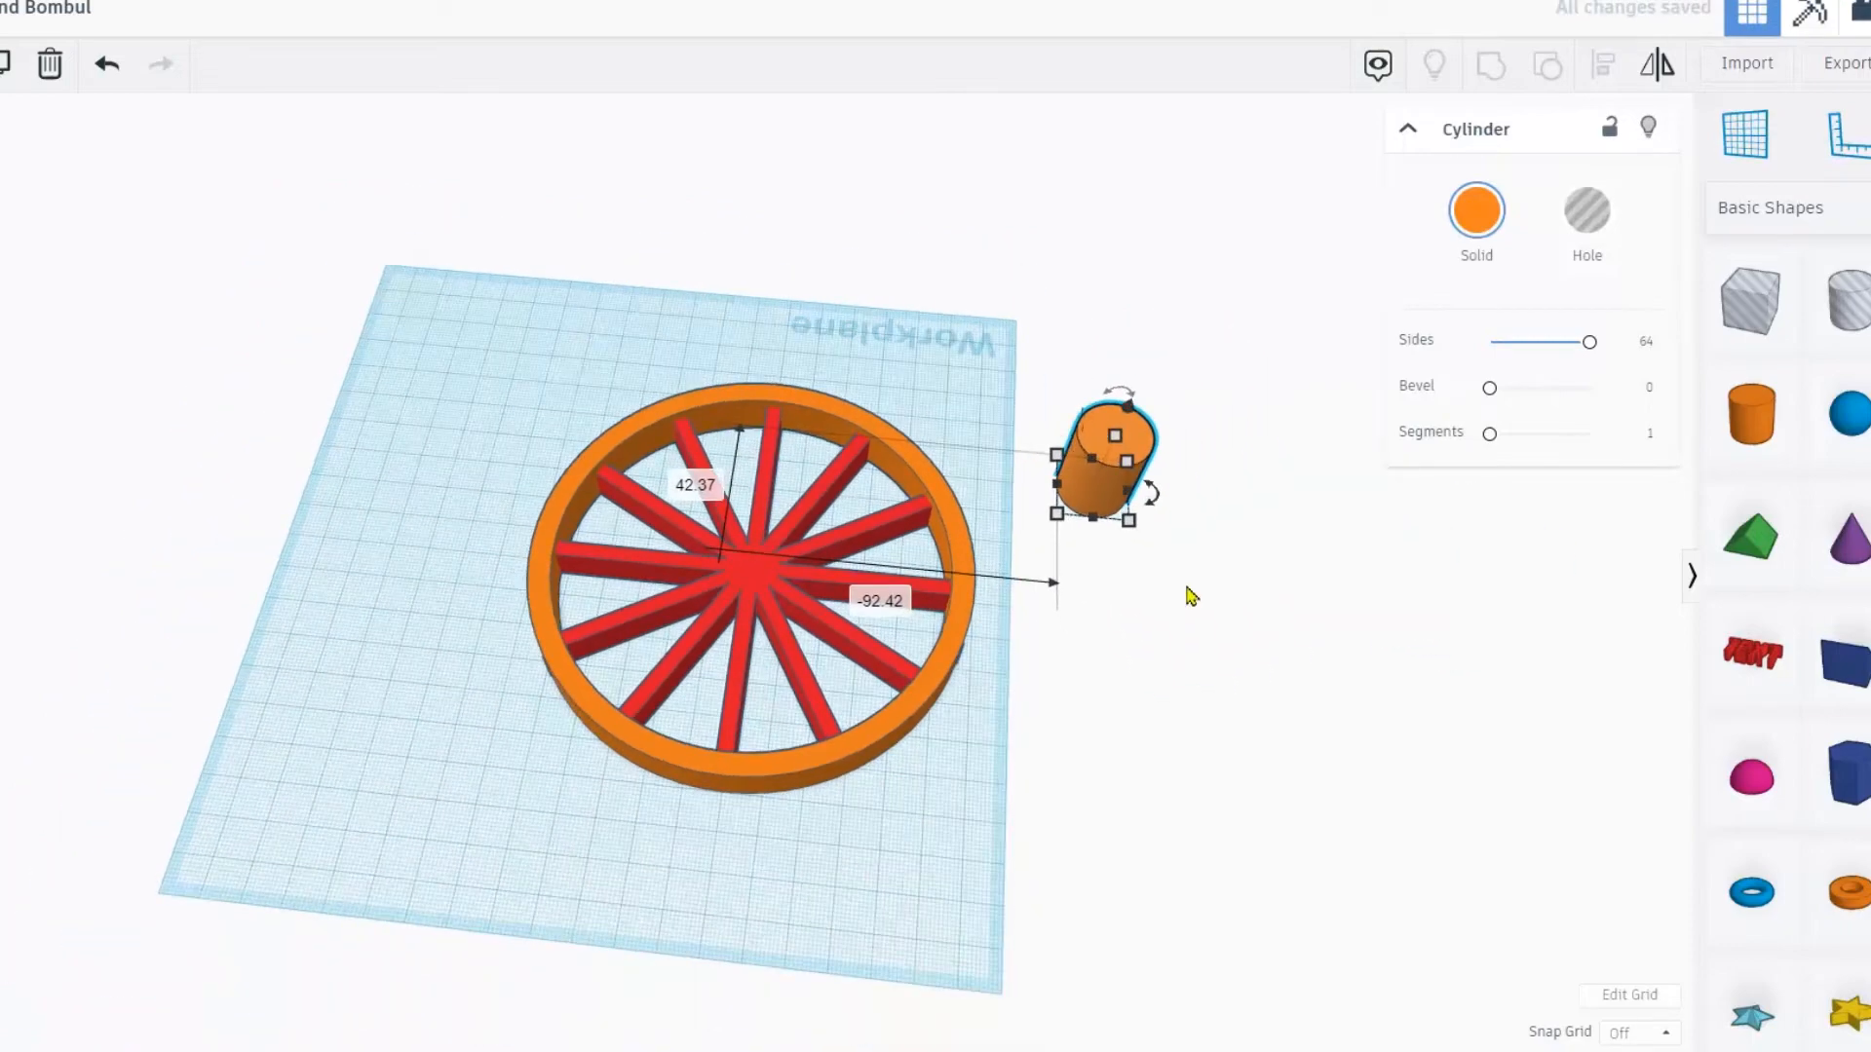
- Realign the hub, ring and grouped spokes on their common centre along both horizontal axes
{"action": "left_click", "coordinate": [1188, 596]}
{"action": "left_click_drag", "start_coordinate": [1181, 886], "coordinate": [390, 336]}
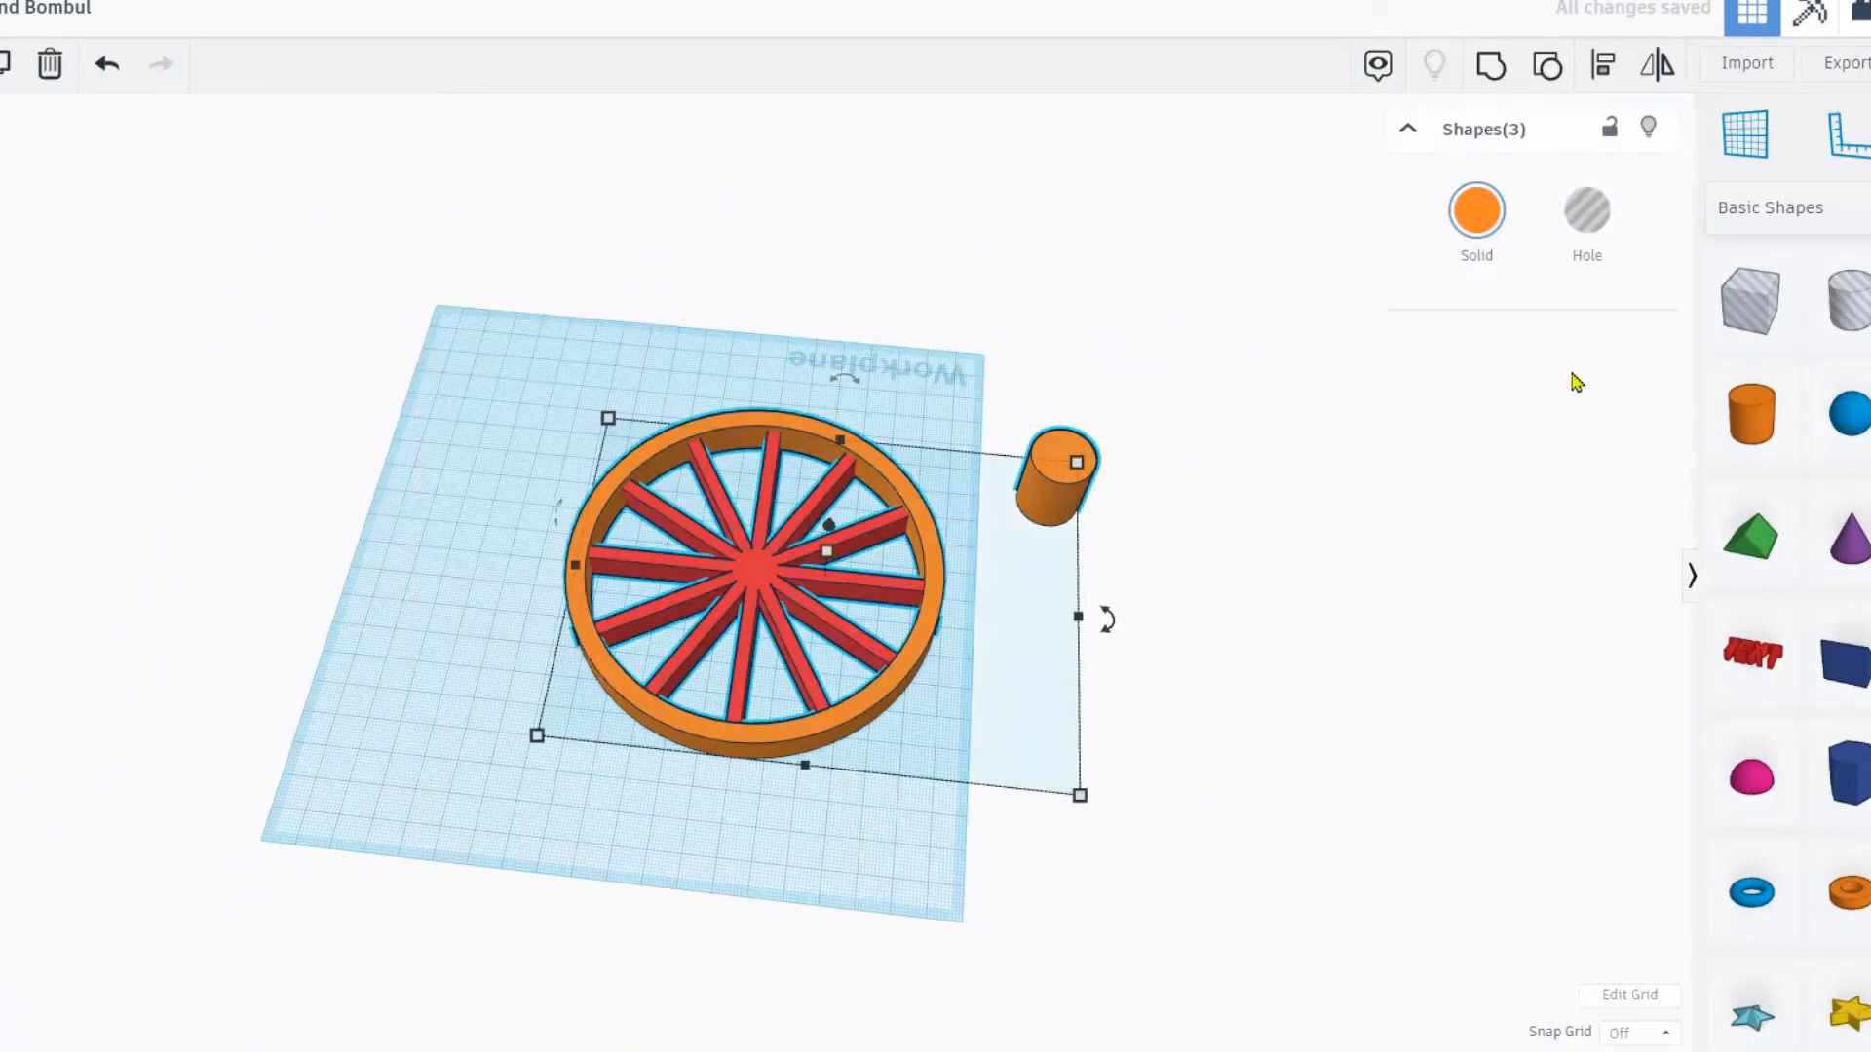
{"action": "left_click", "coordinate": [1612, 76]}
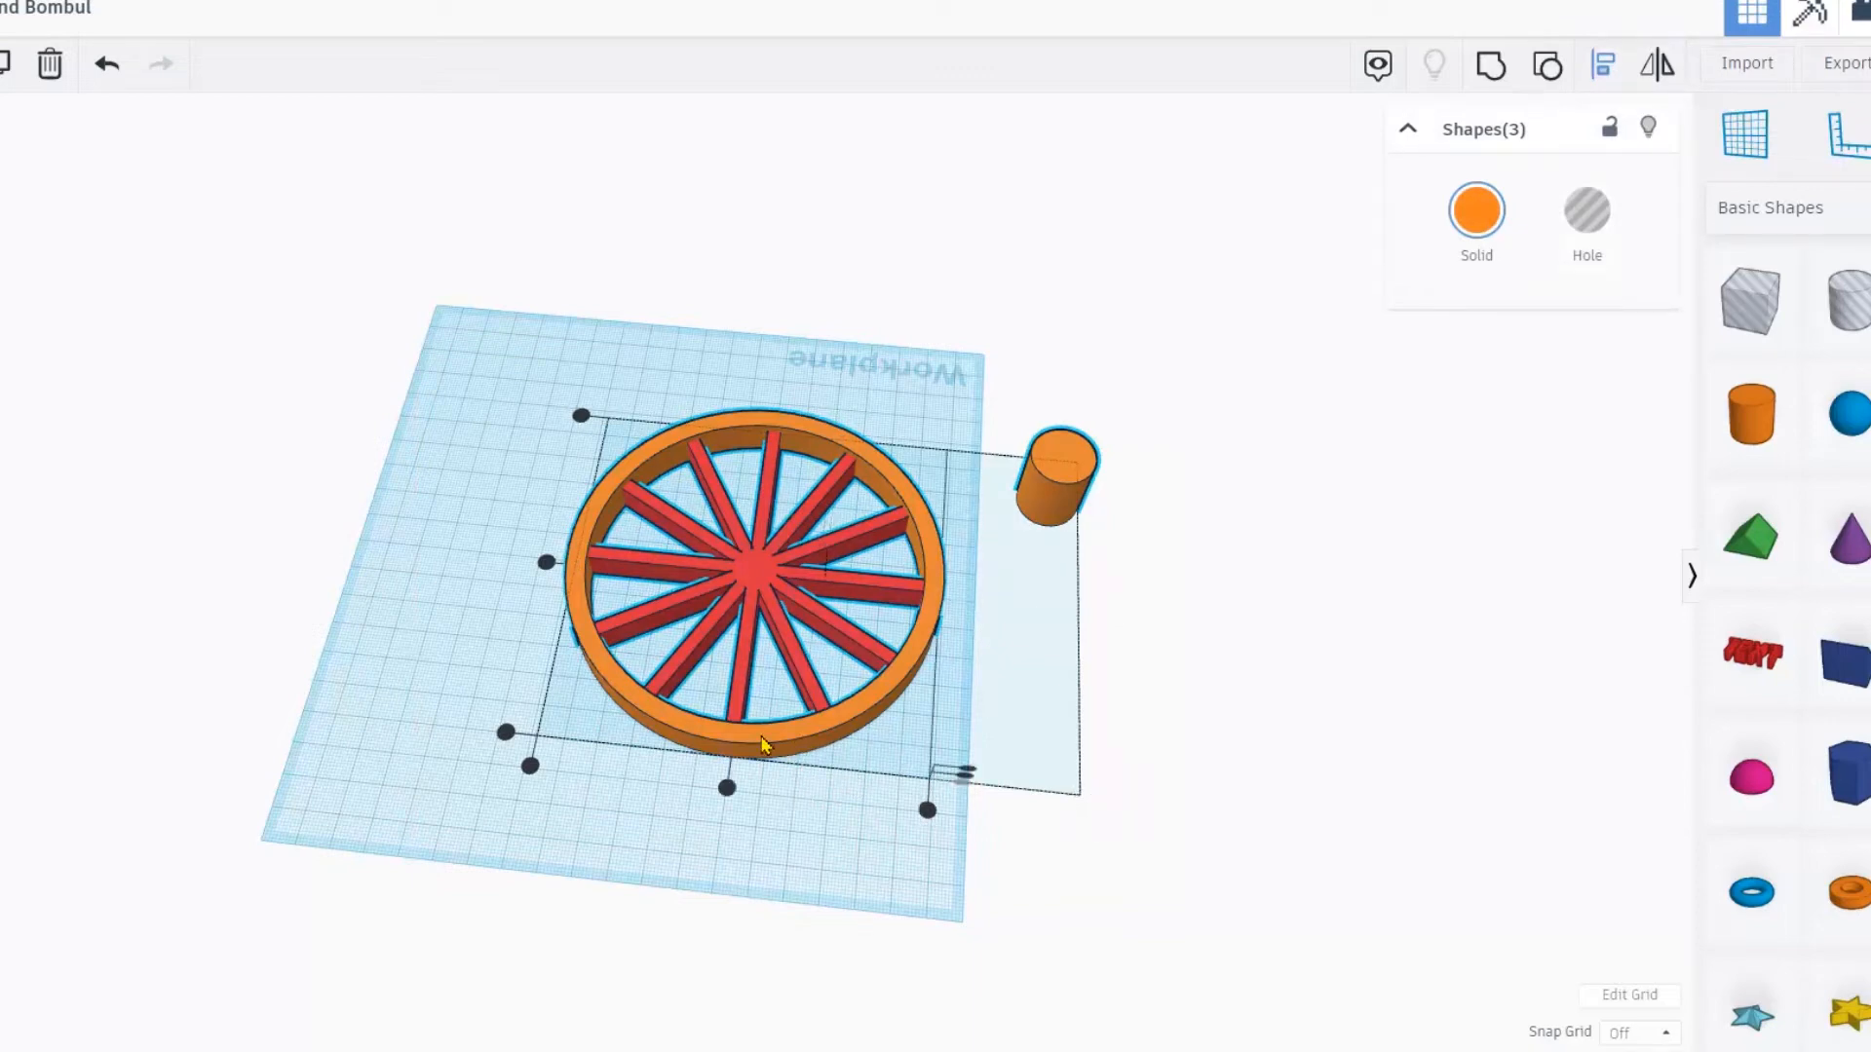
{"action": "left_click", "coordinate": [727, 787]}
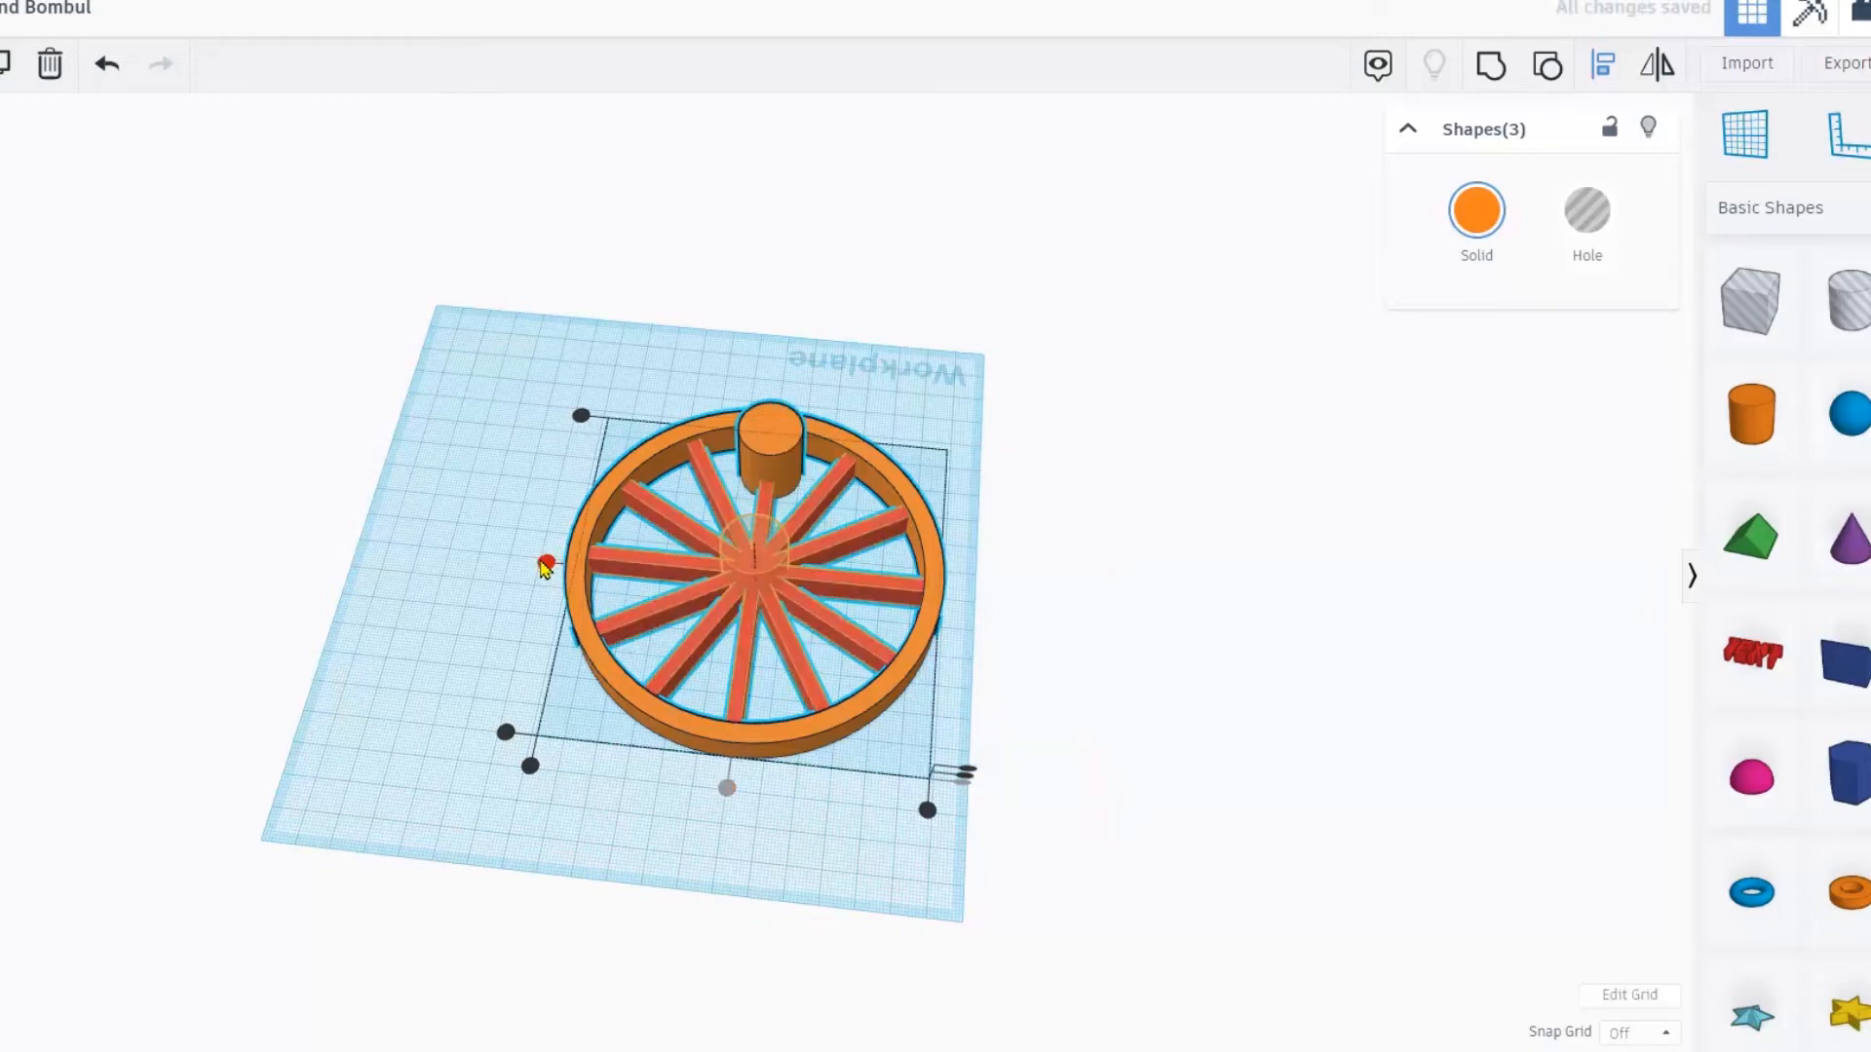
{"action": "left_click", "coordinate": [546, 563]}
{"action": "right_click_drag", "start_coordinate": [346, 606], "coordinate": [1061, 960]}
{"action": "left_click_drag", "start_coordinate": [1159, 977], "coordinate": [410, 296]}
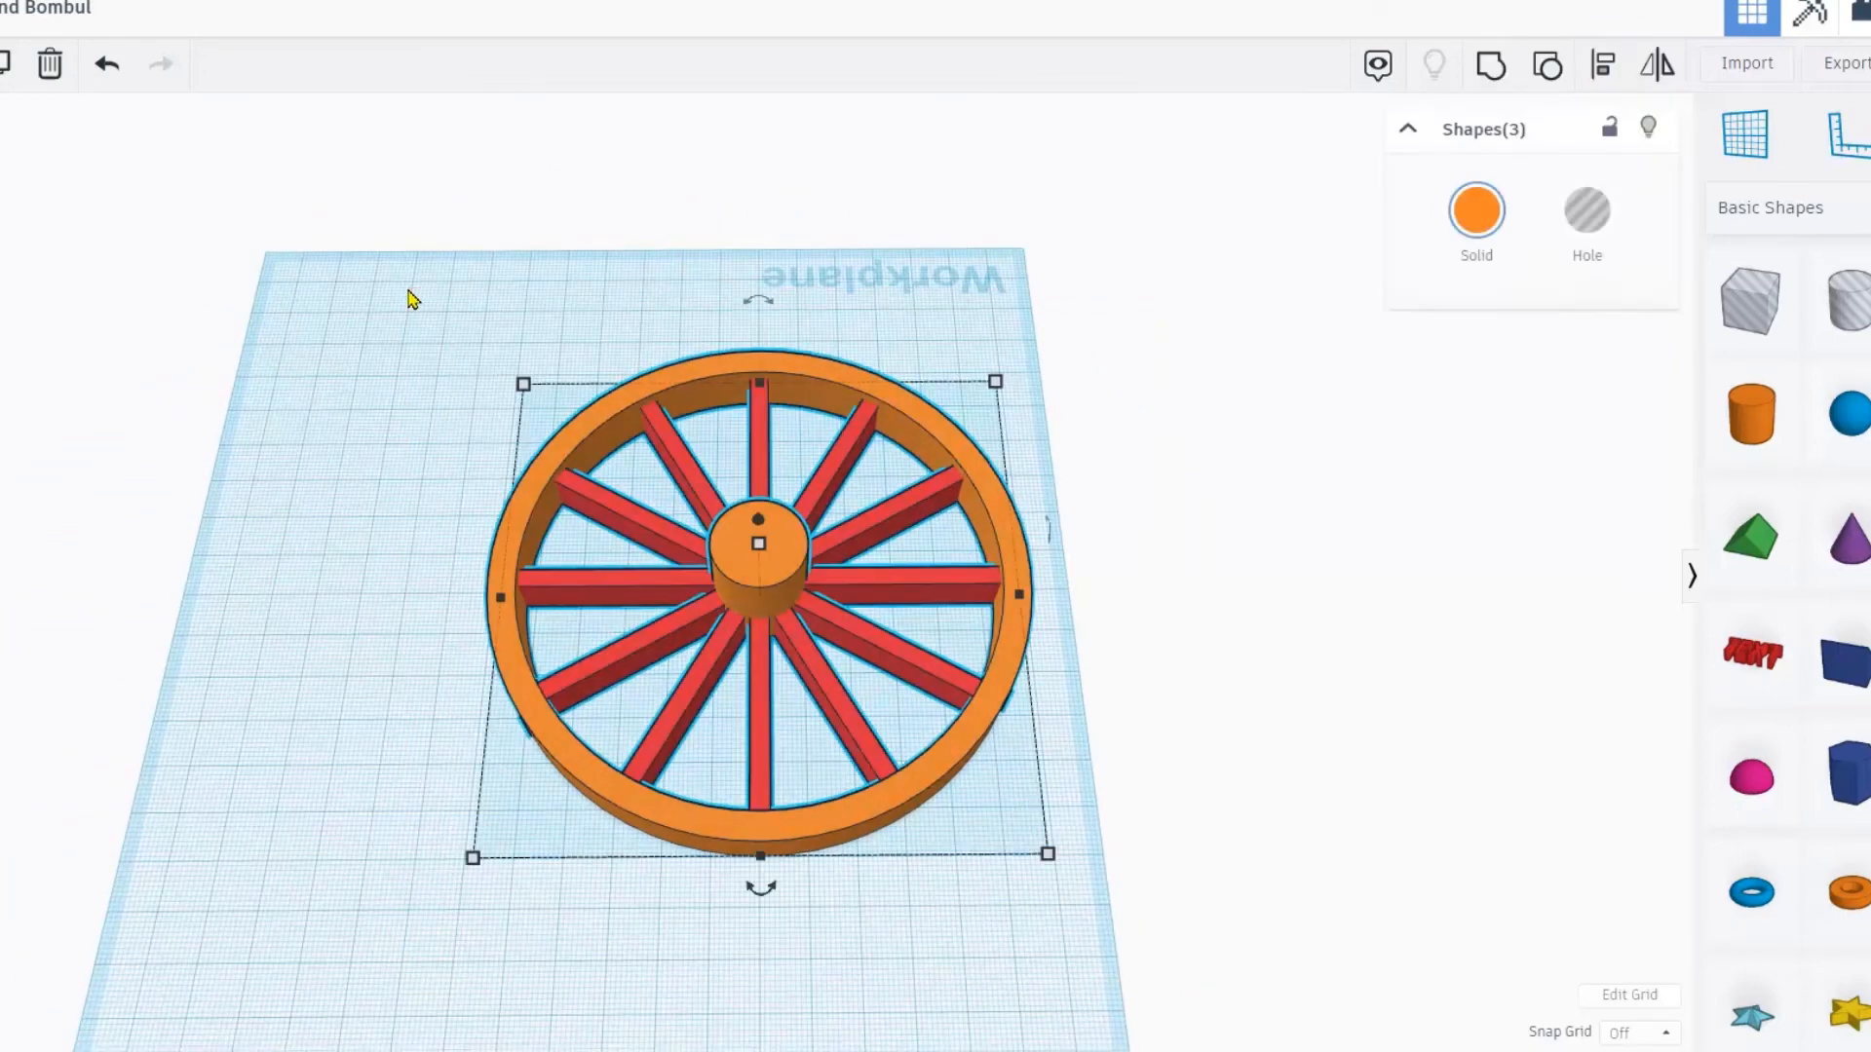
{"action": "left_click", "coordinate": [477, 347]}
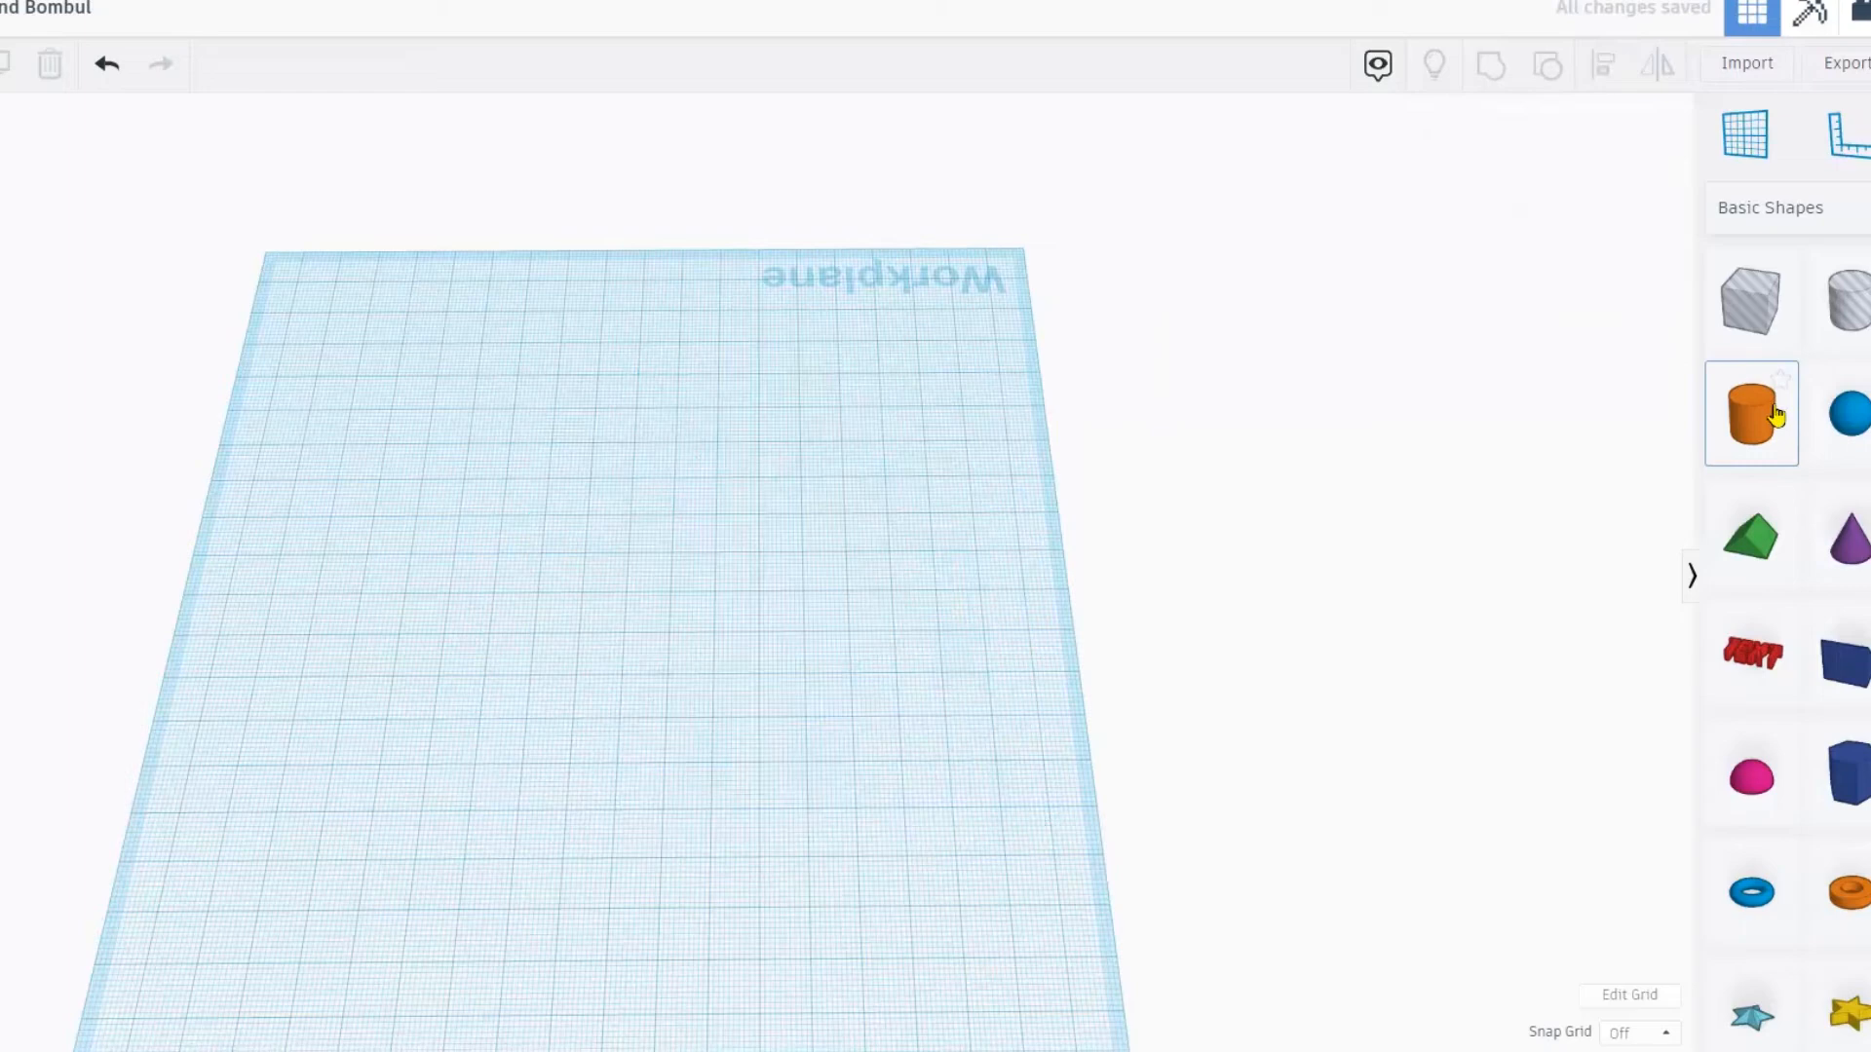
- Place a box and stretch it into a base plate about 198 mm long and 141 mm wide across the wheel
{"action": "left_click_drag", "start_coordinate": [1861, 351], "coordinate": [341, 682]}
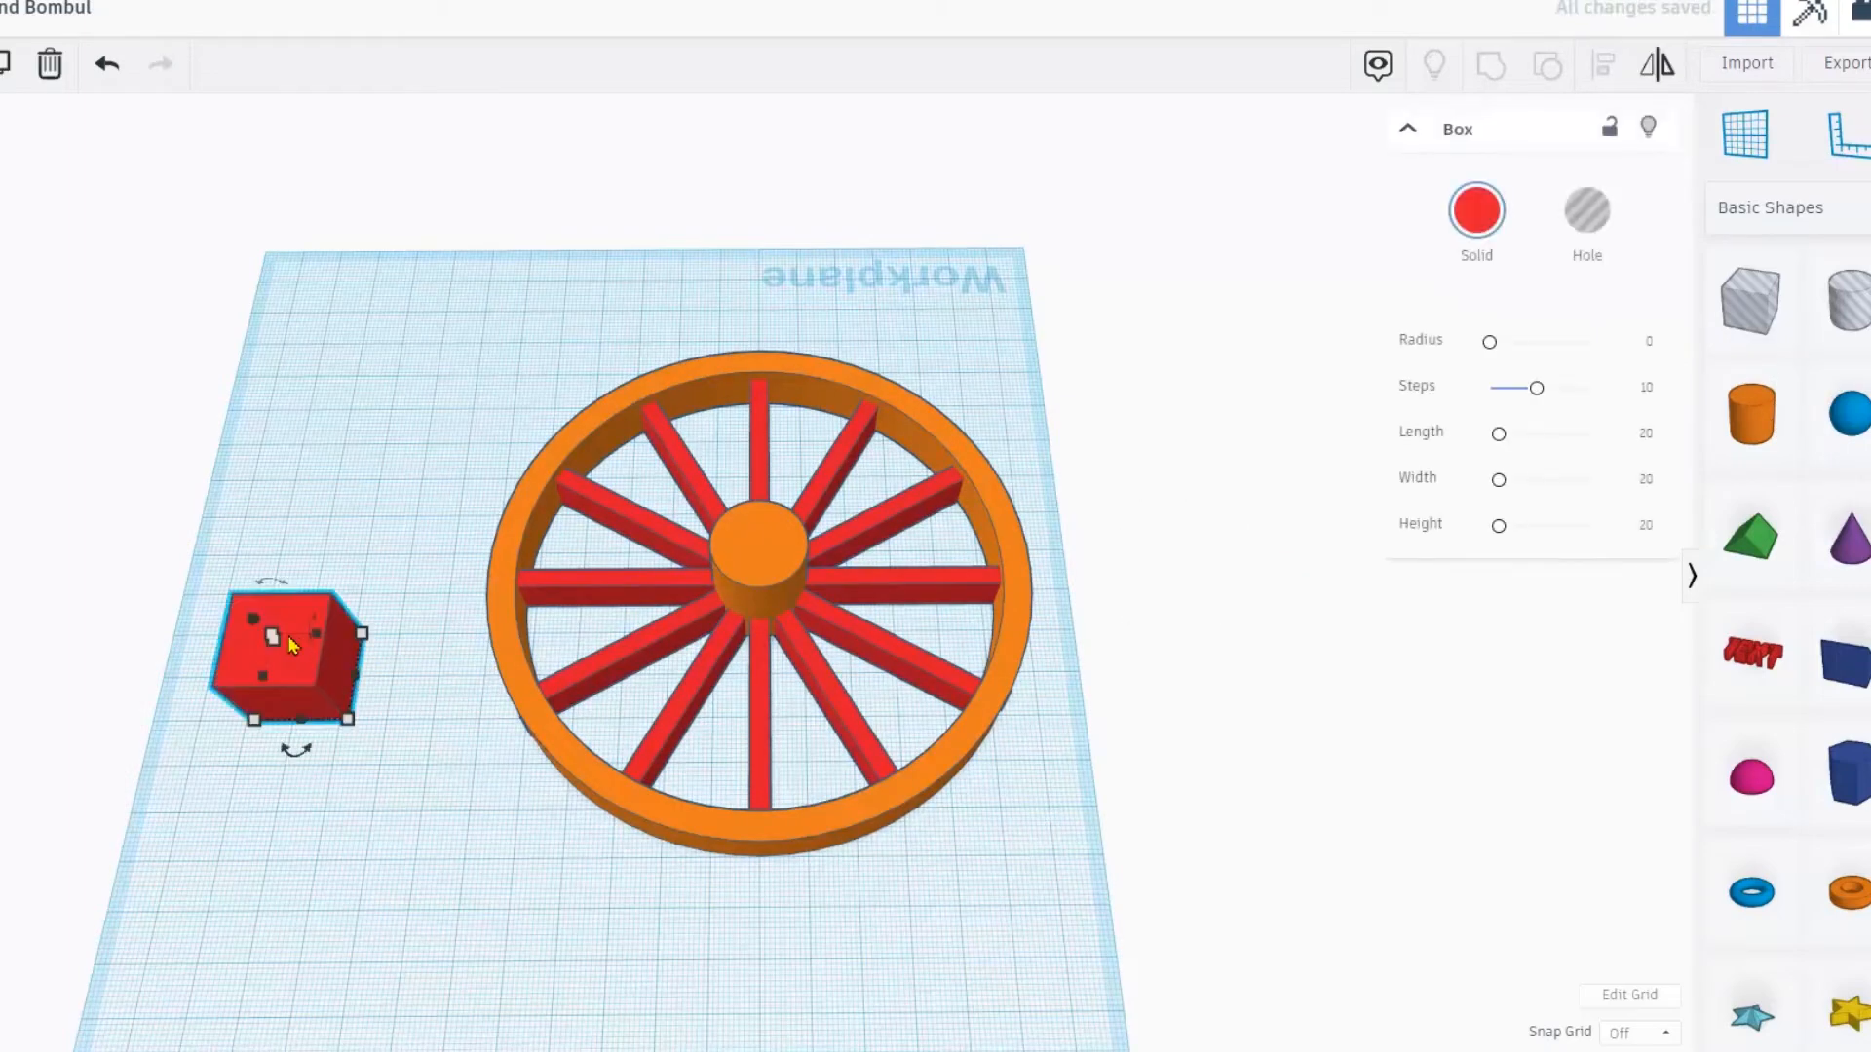
{"action": "left_click_drag", "start_coordinate": [356, 682], "coordinate": [1201, 682]}
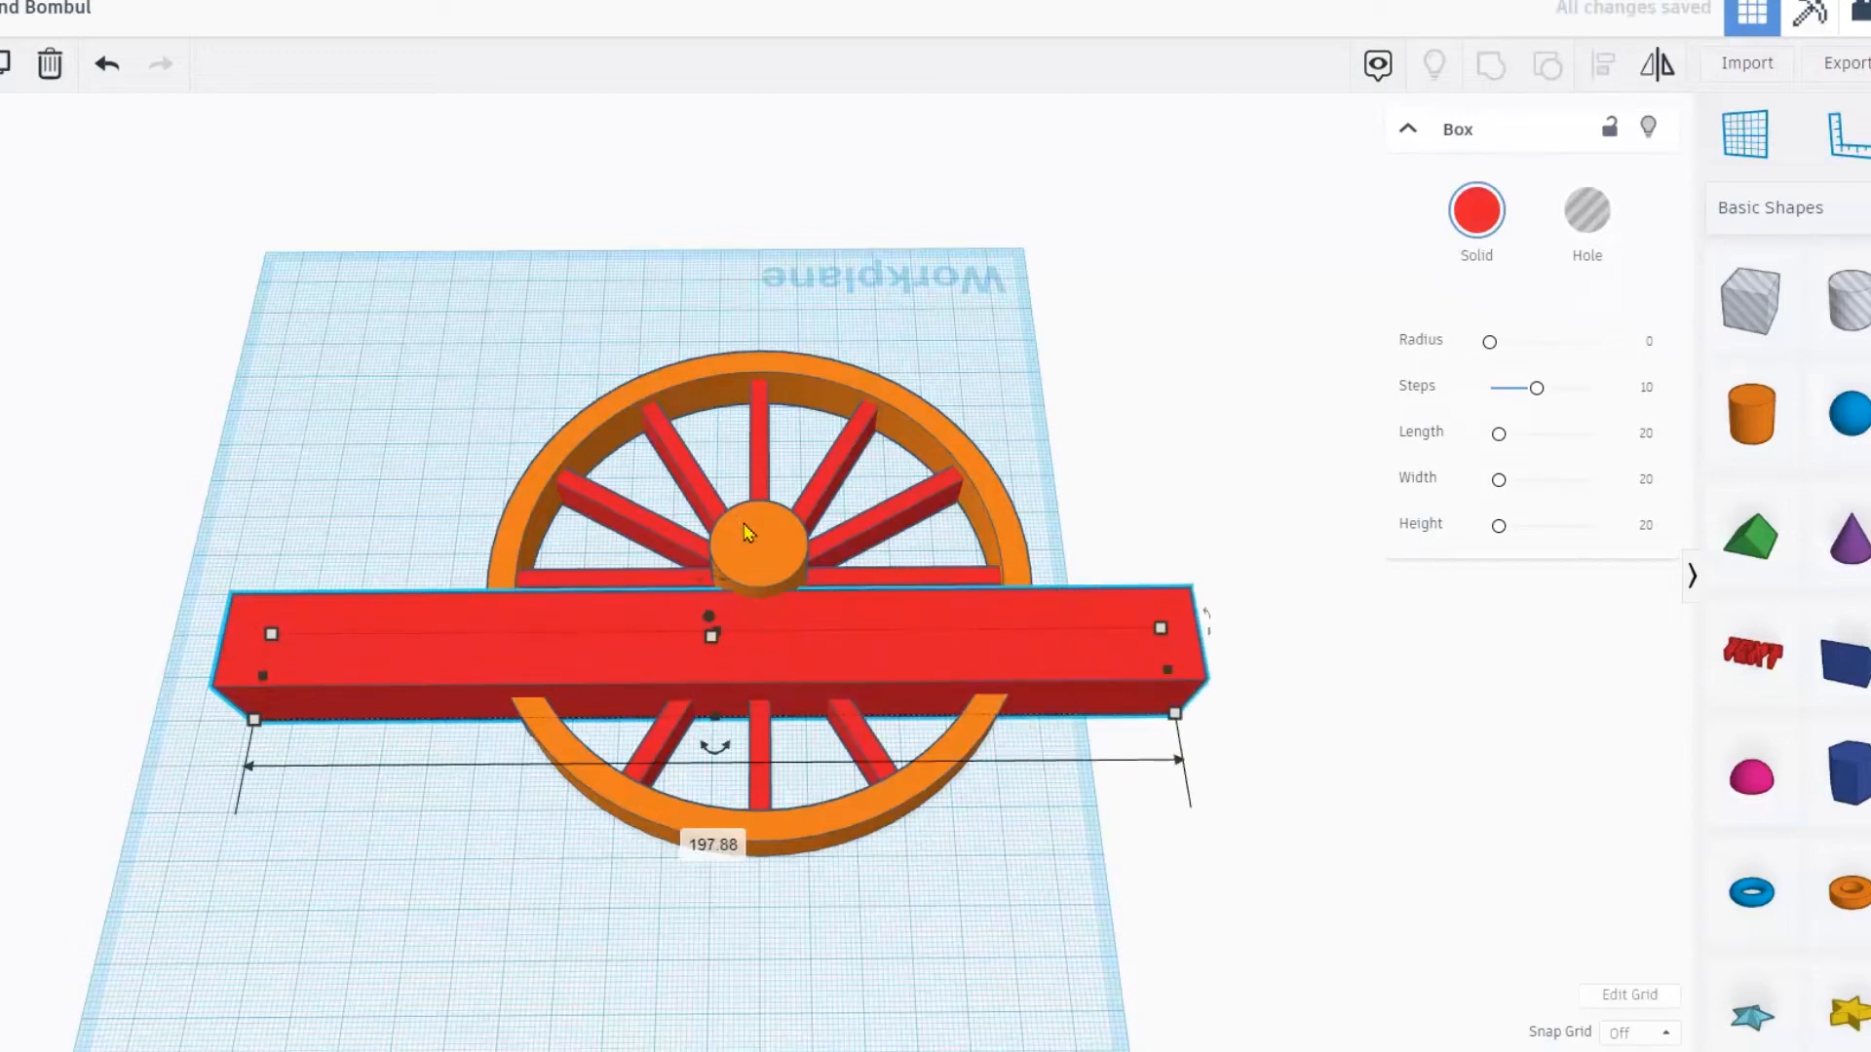
{"action": "left_click_drag", "start_coordinate": [842, 651], "coordinate": [835, 744]}
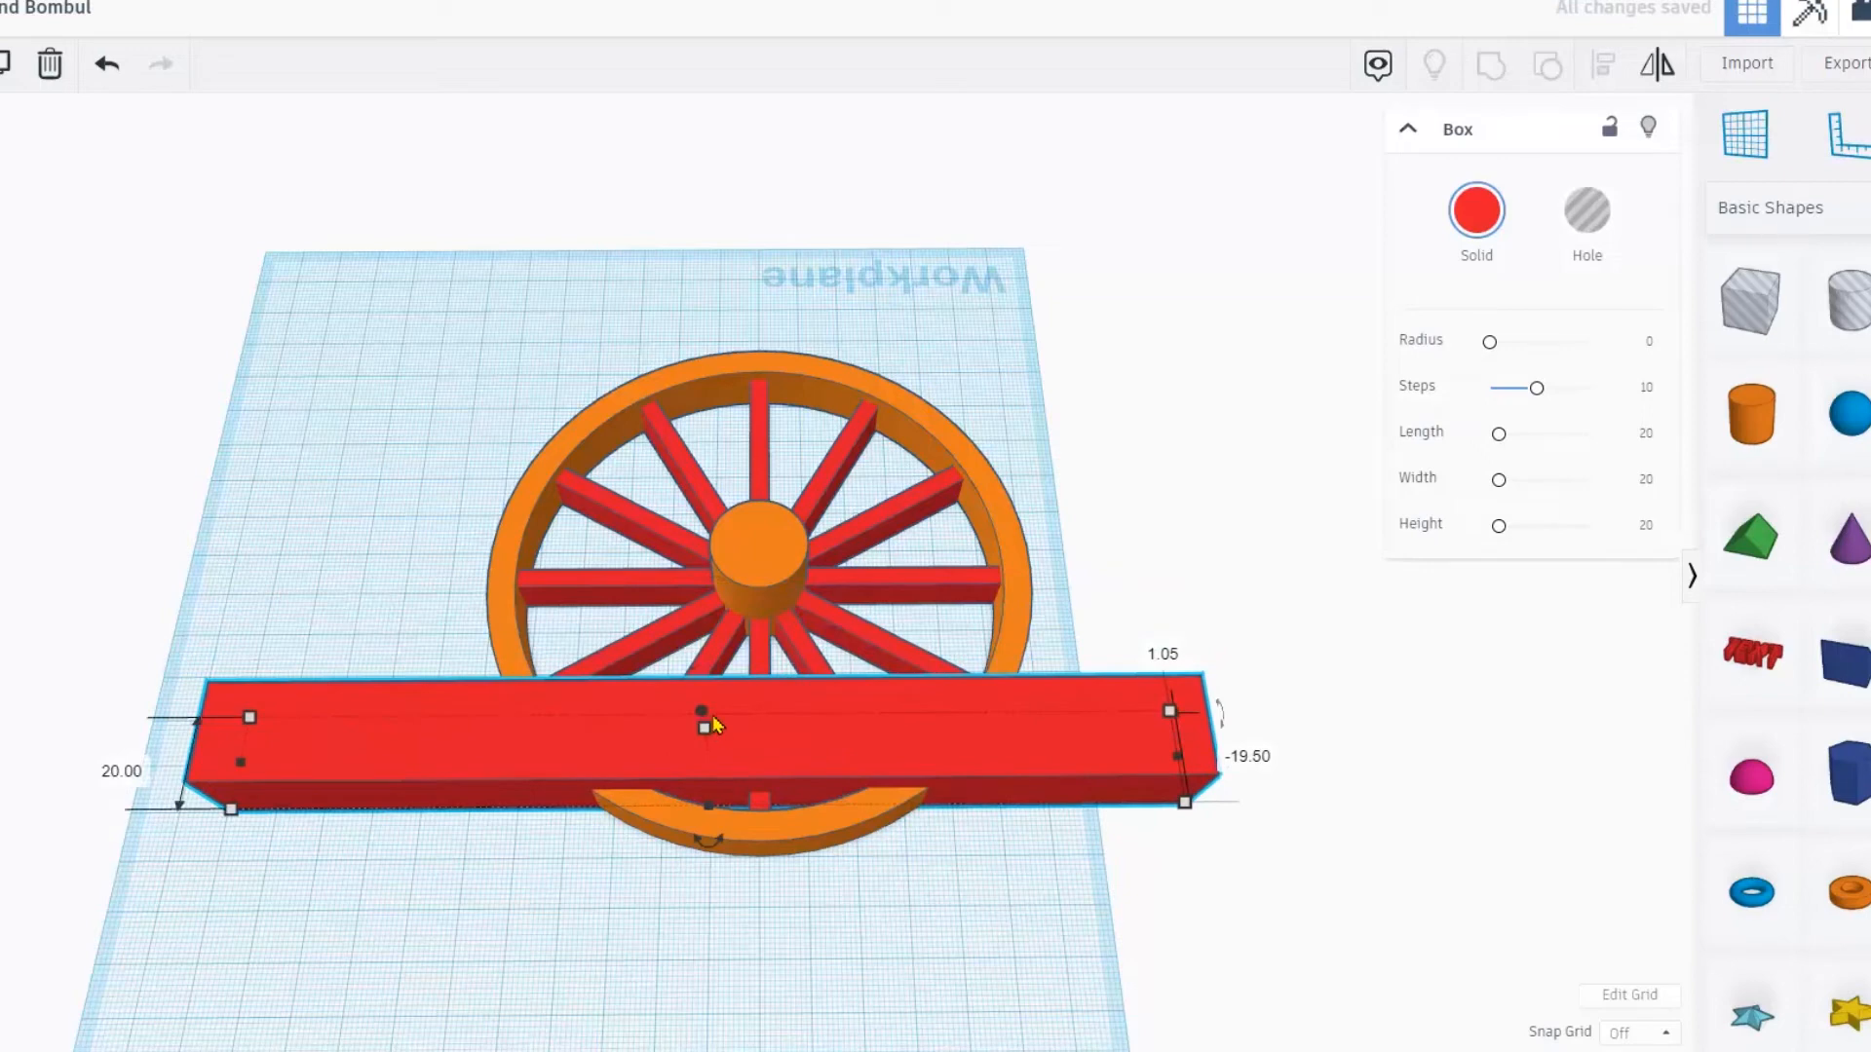
{"action": "left_click_drag", "start_coordinate": [703, 716], "coordinate": [718, 274]}
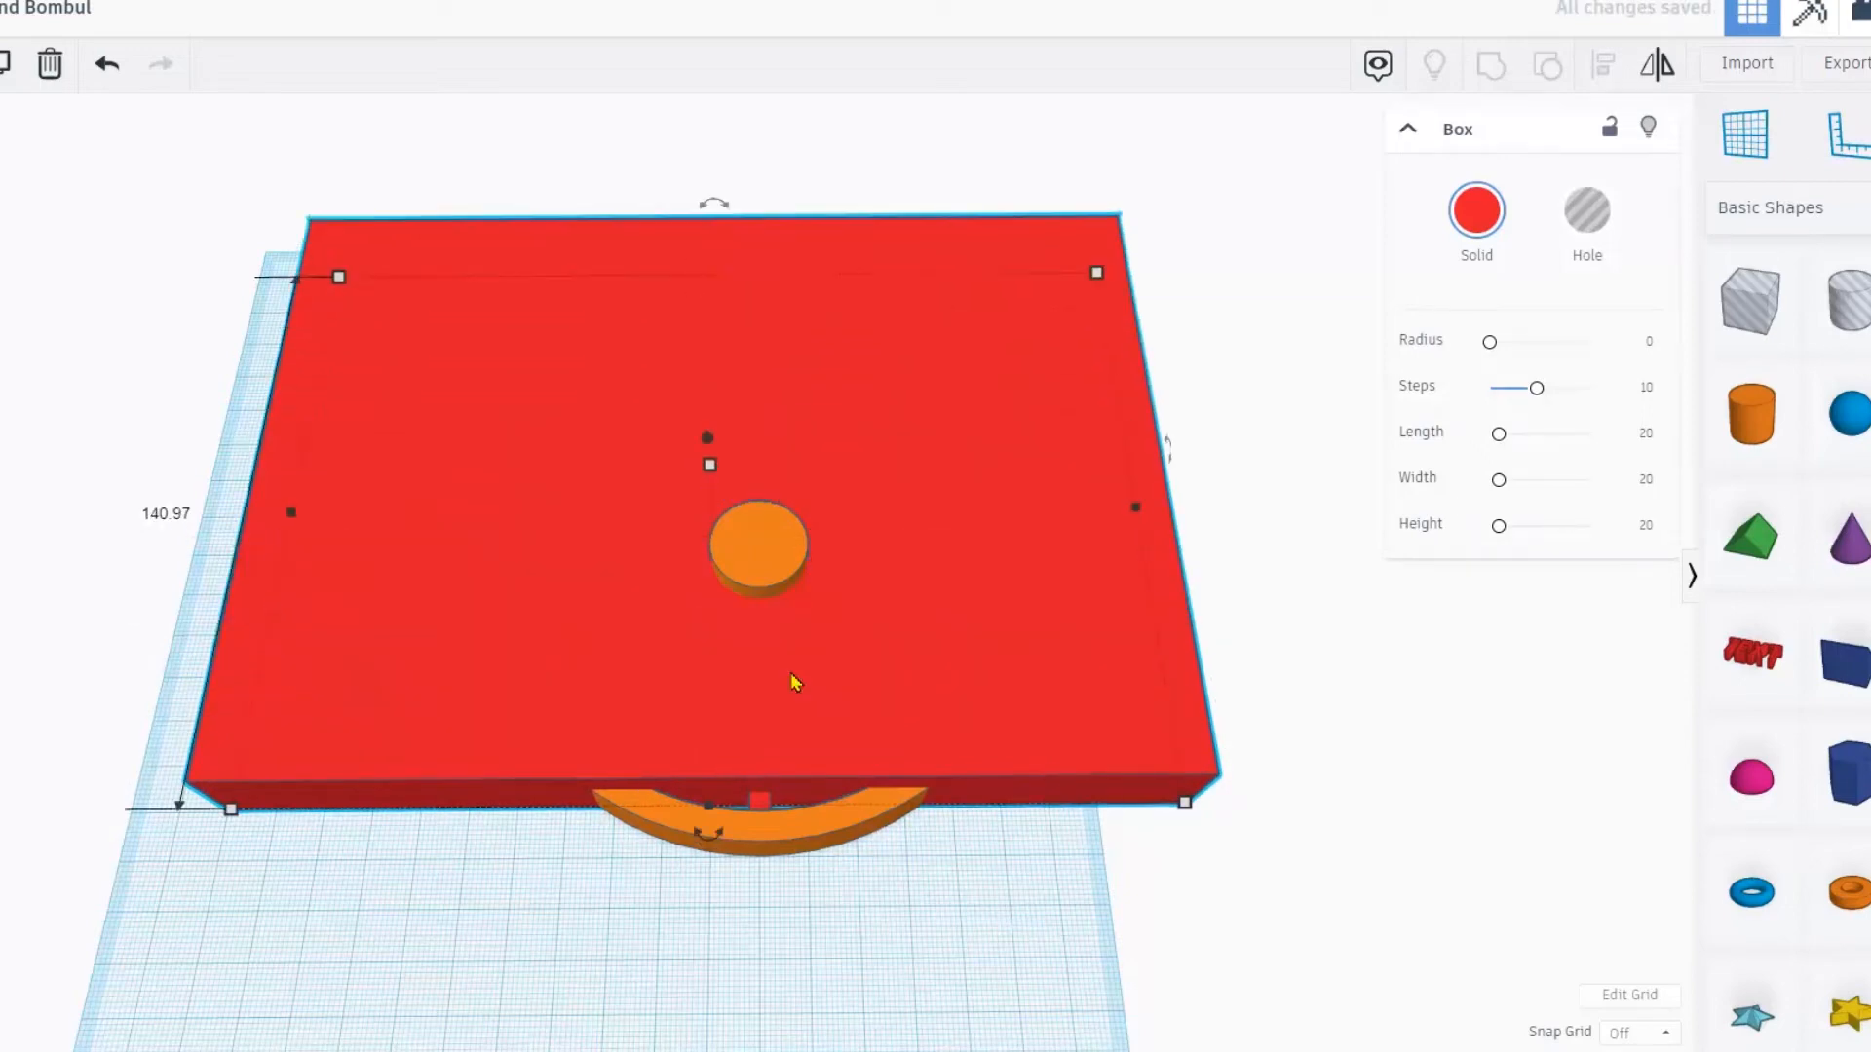
- Raise the ring about 59.67 mm above the base plate, and delete the hub cylinder and the grouped spokes
{"action": "left_click", "coordinate": [673, 834]}
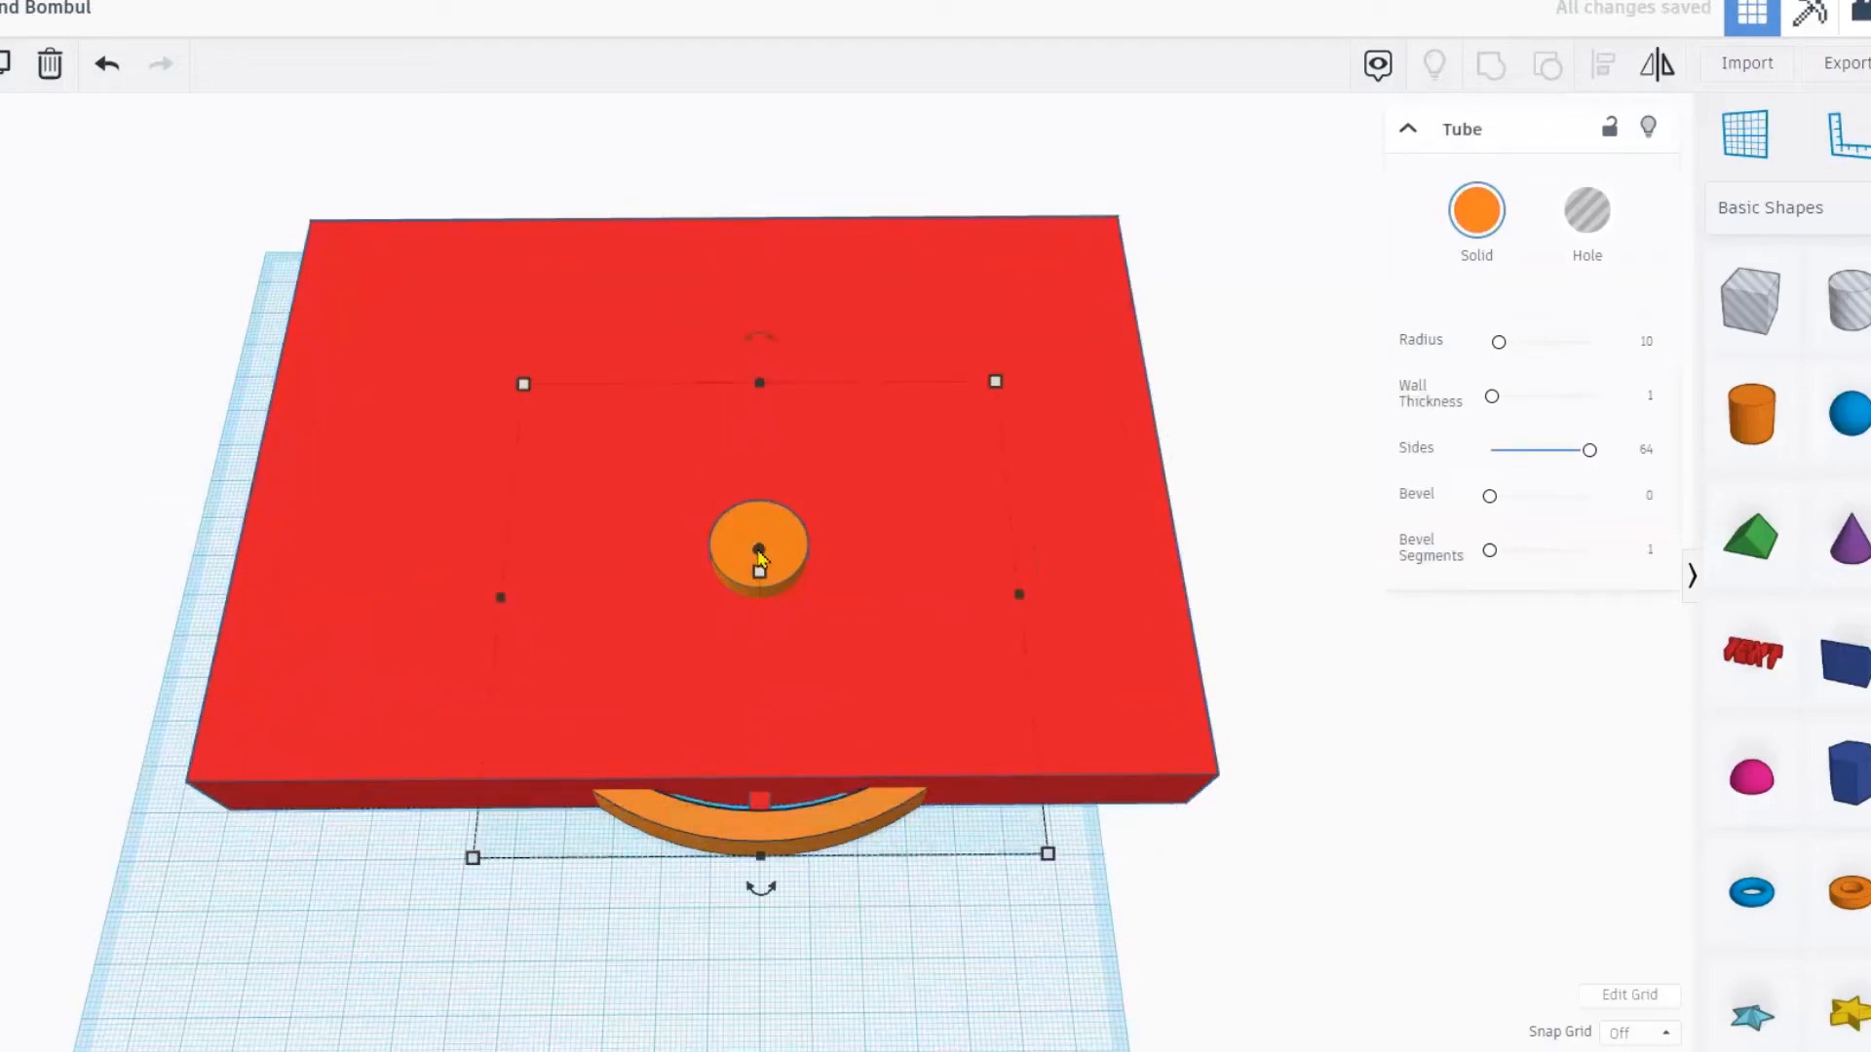
{"action": "left_click_drag", "start_coordinate": [758, 551], "coordinate": [719, 383]}
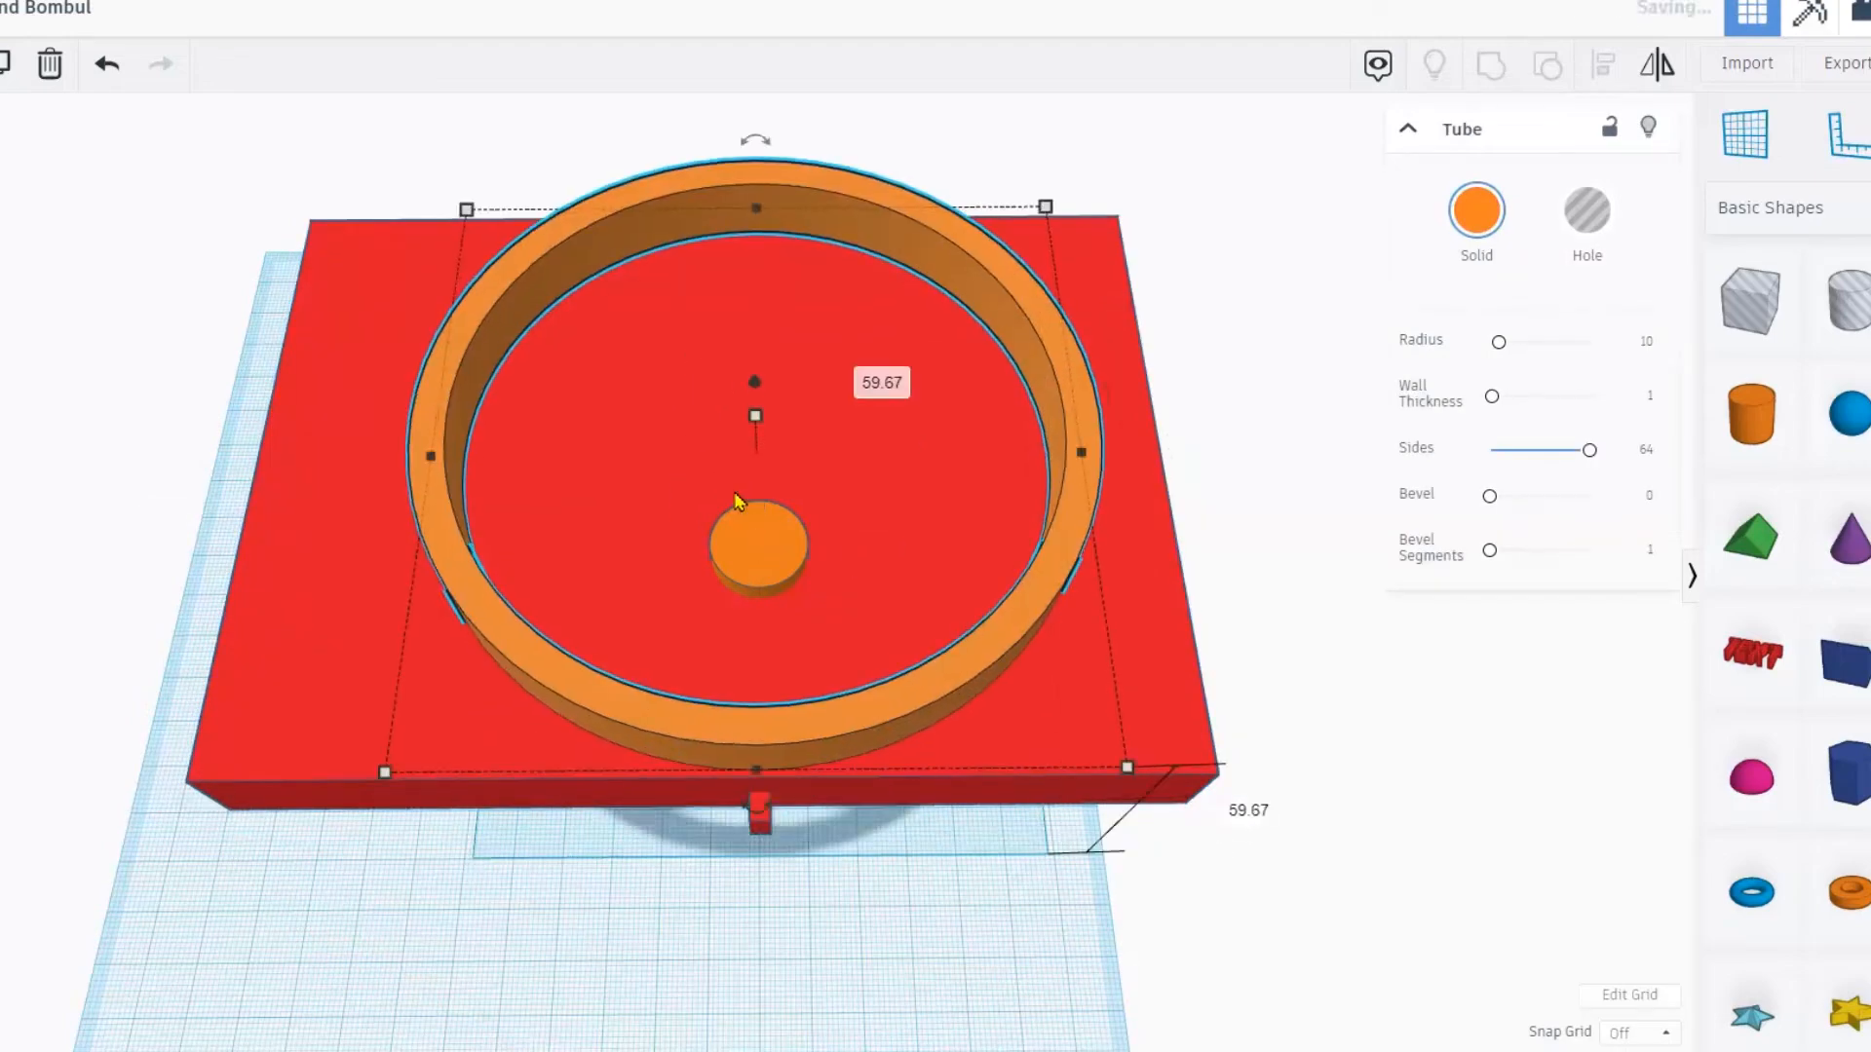
{"action": "left_click", "coordinate": [753, 543]}
{"action": "key", "text": "Delete"}
{"action": "left_click", "coordinate": [753, 817]}
{"action": "key", "text": "Delete"}
- Lower the ring onto the red base plate and shift it towards the plate's middle
{"action": "left_click", "coordinate": [713, 750]}
{"action": "right_click_drag", "start_coordinate": [717, 749], "coordinate": [751, 368]}
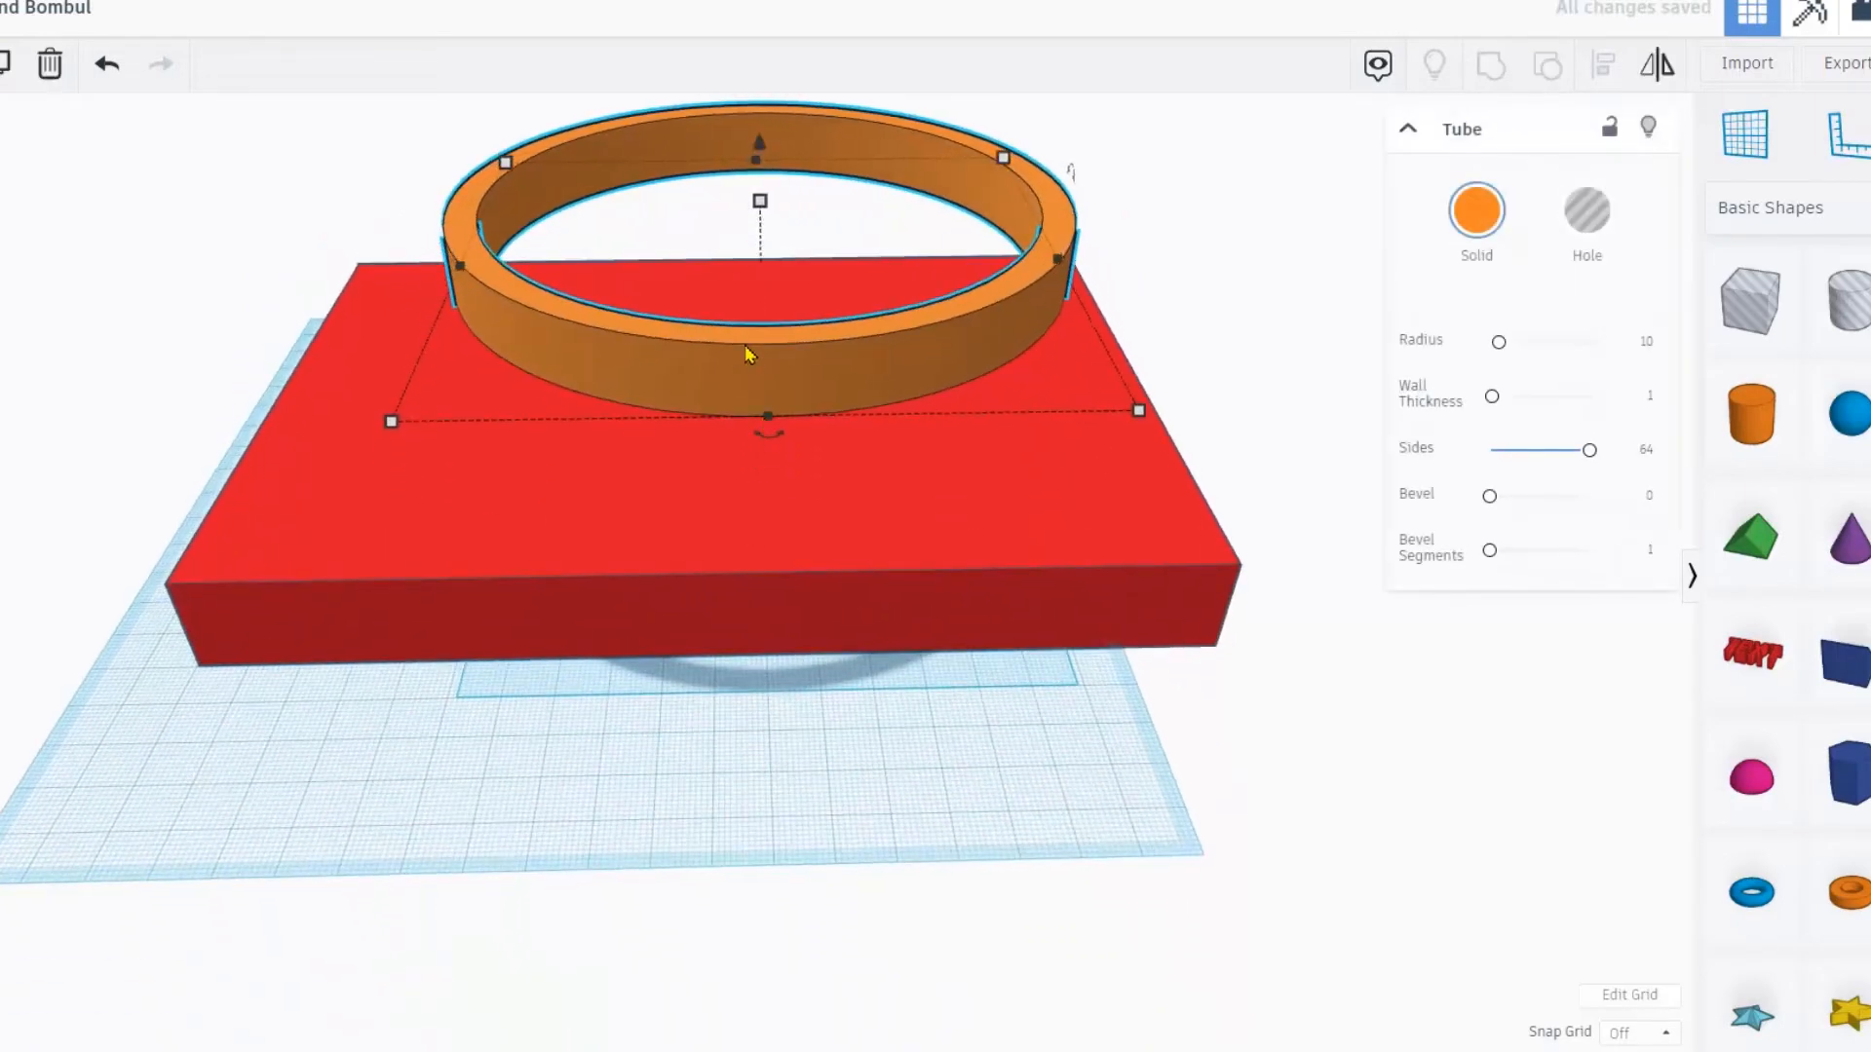
{"action": "left_click_drag", "start_coordinate": [764, 148], "coordinate": [741, 359]}
{"action": "left_click_drag", "start_coordinate": [699, 585], "coordinate": [659, 526]}
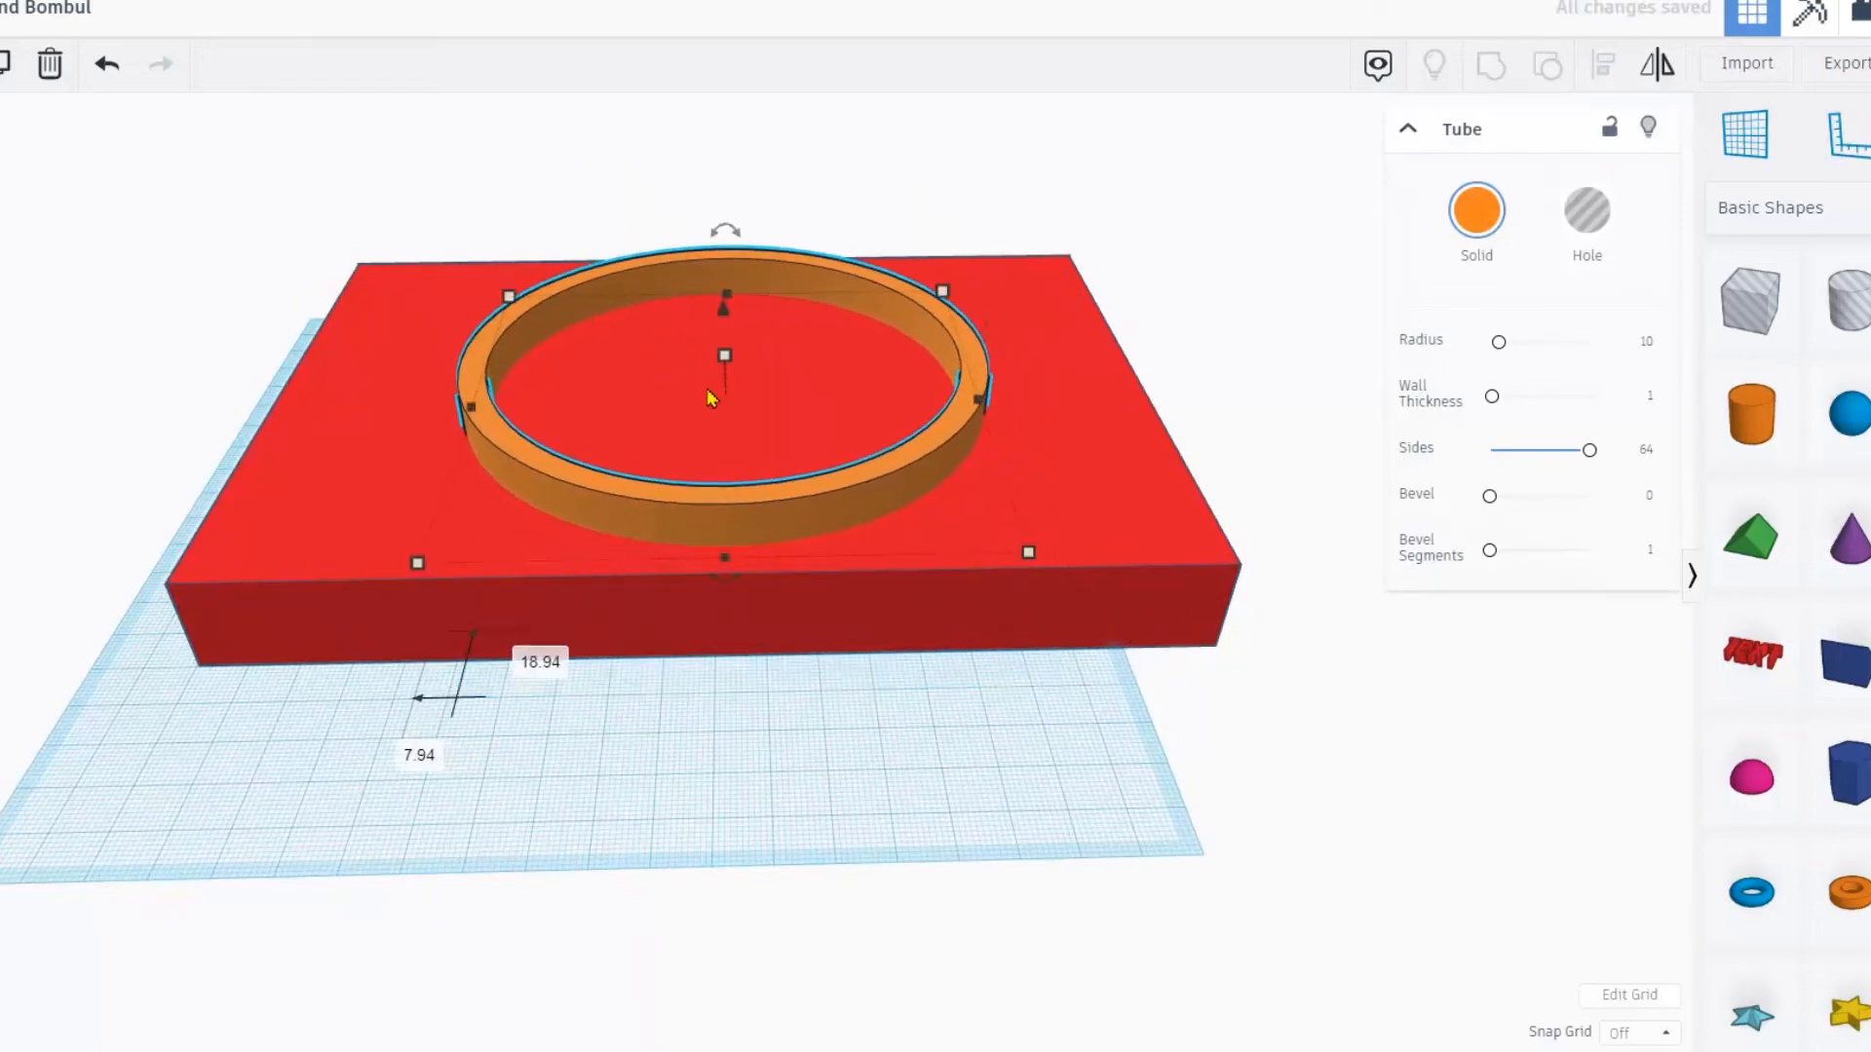
- Align the ring and the base plate on their centres in both horizontal directions
{"action": "right_click_drag", "start_coordinate": [957, 735], "coordinate": [984, 846]}
{"action": "left_click_drag", "start_coordinate": [1103, 872], "coordinate": [370, 271]}
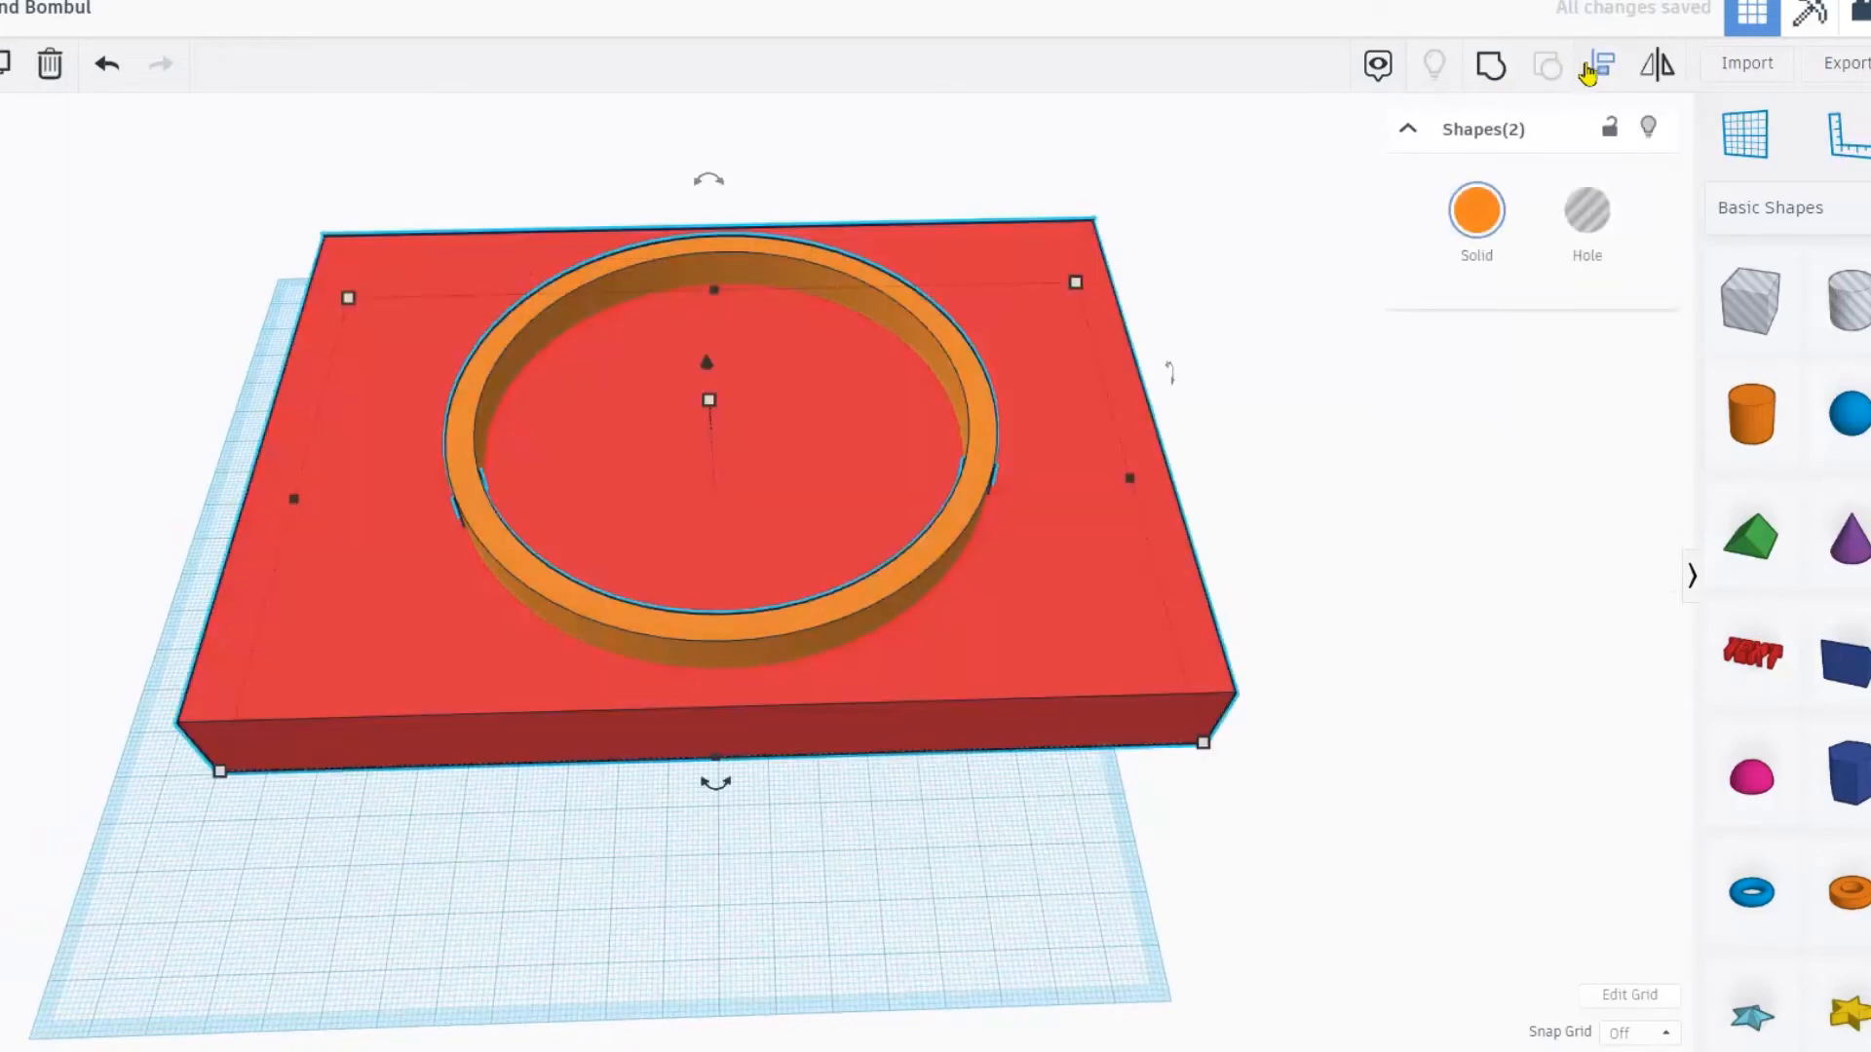
{"action": "left_click", "coordinate": [1601, 67]}
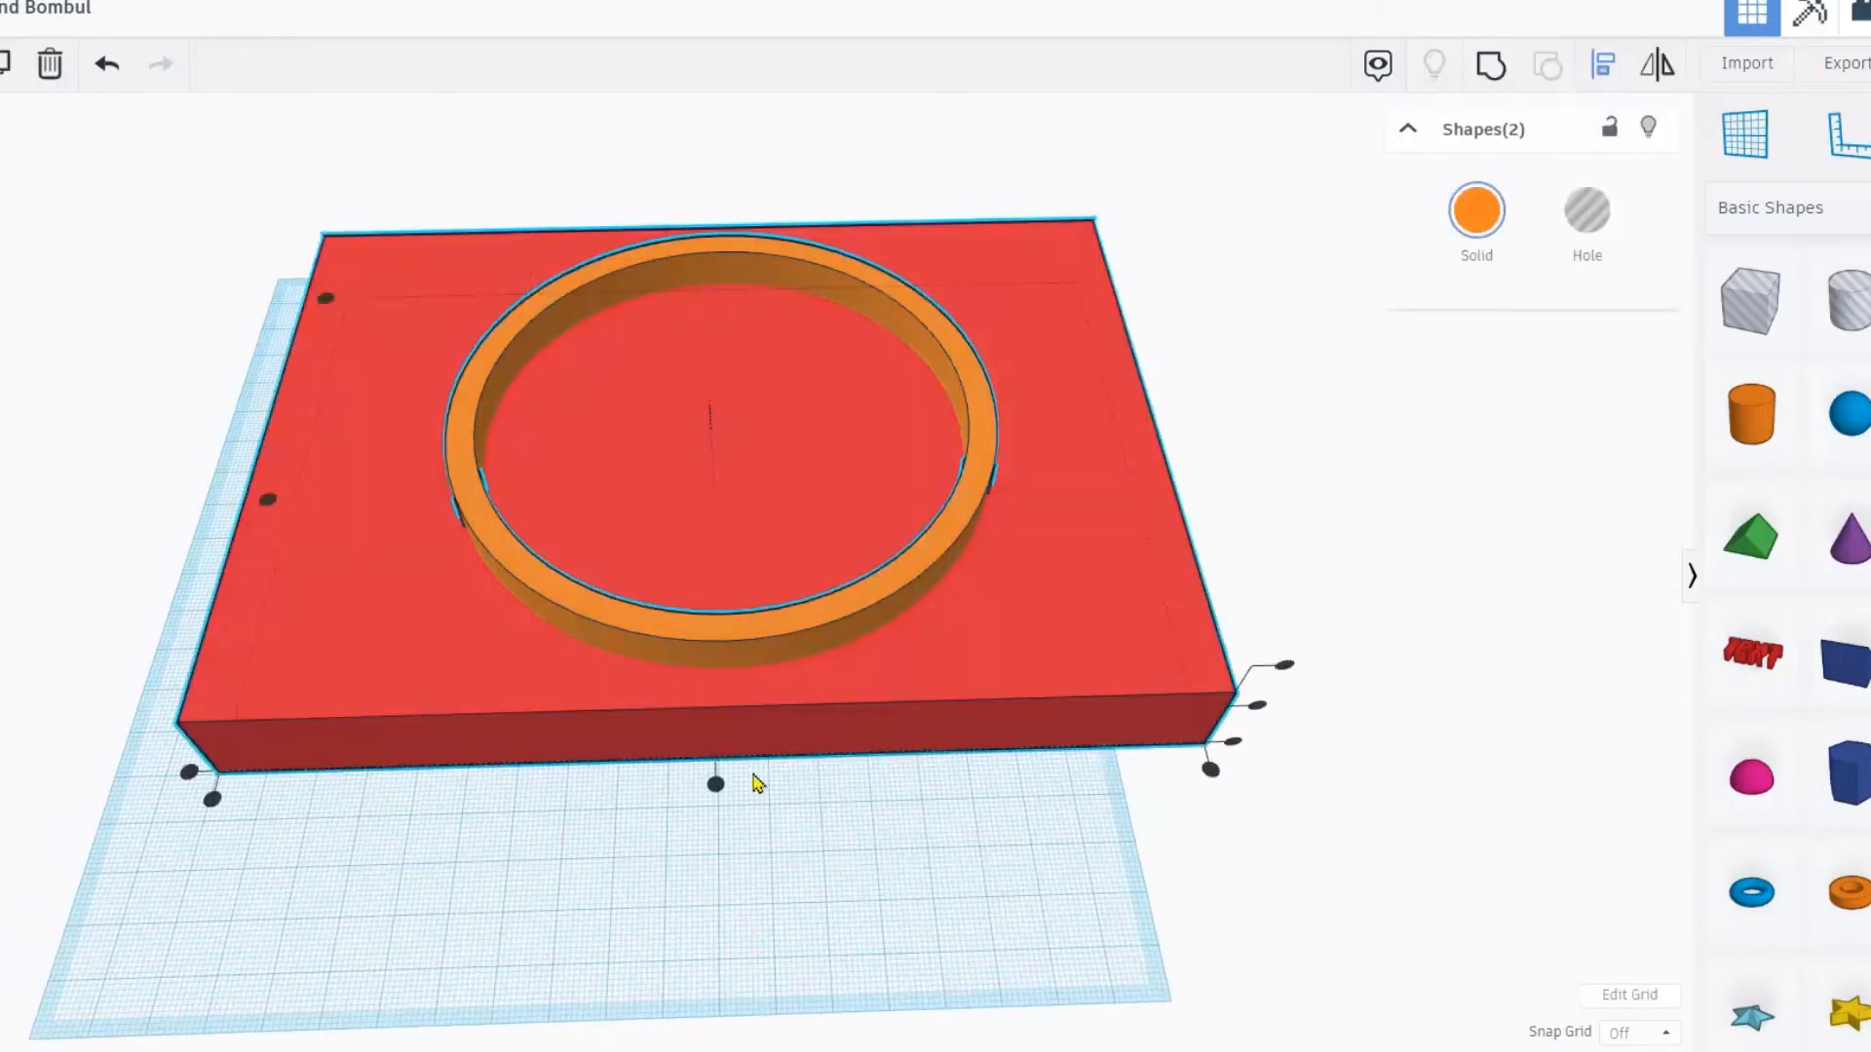
{"action": "left_click", "coordinate": [717, 787]}
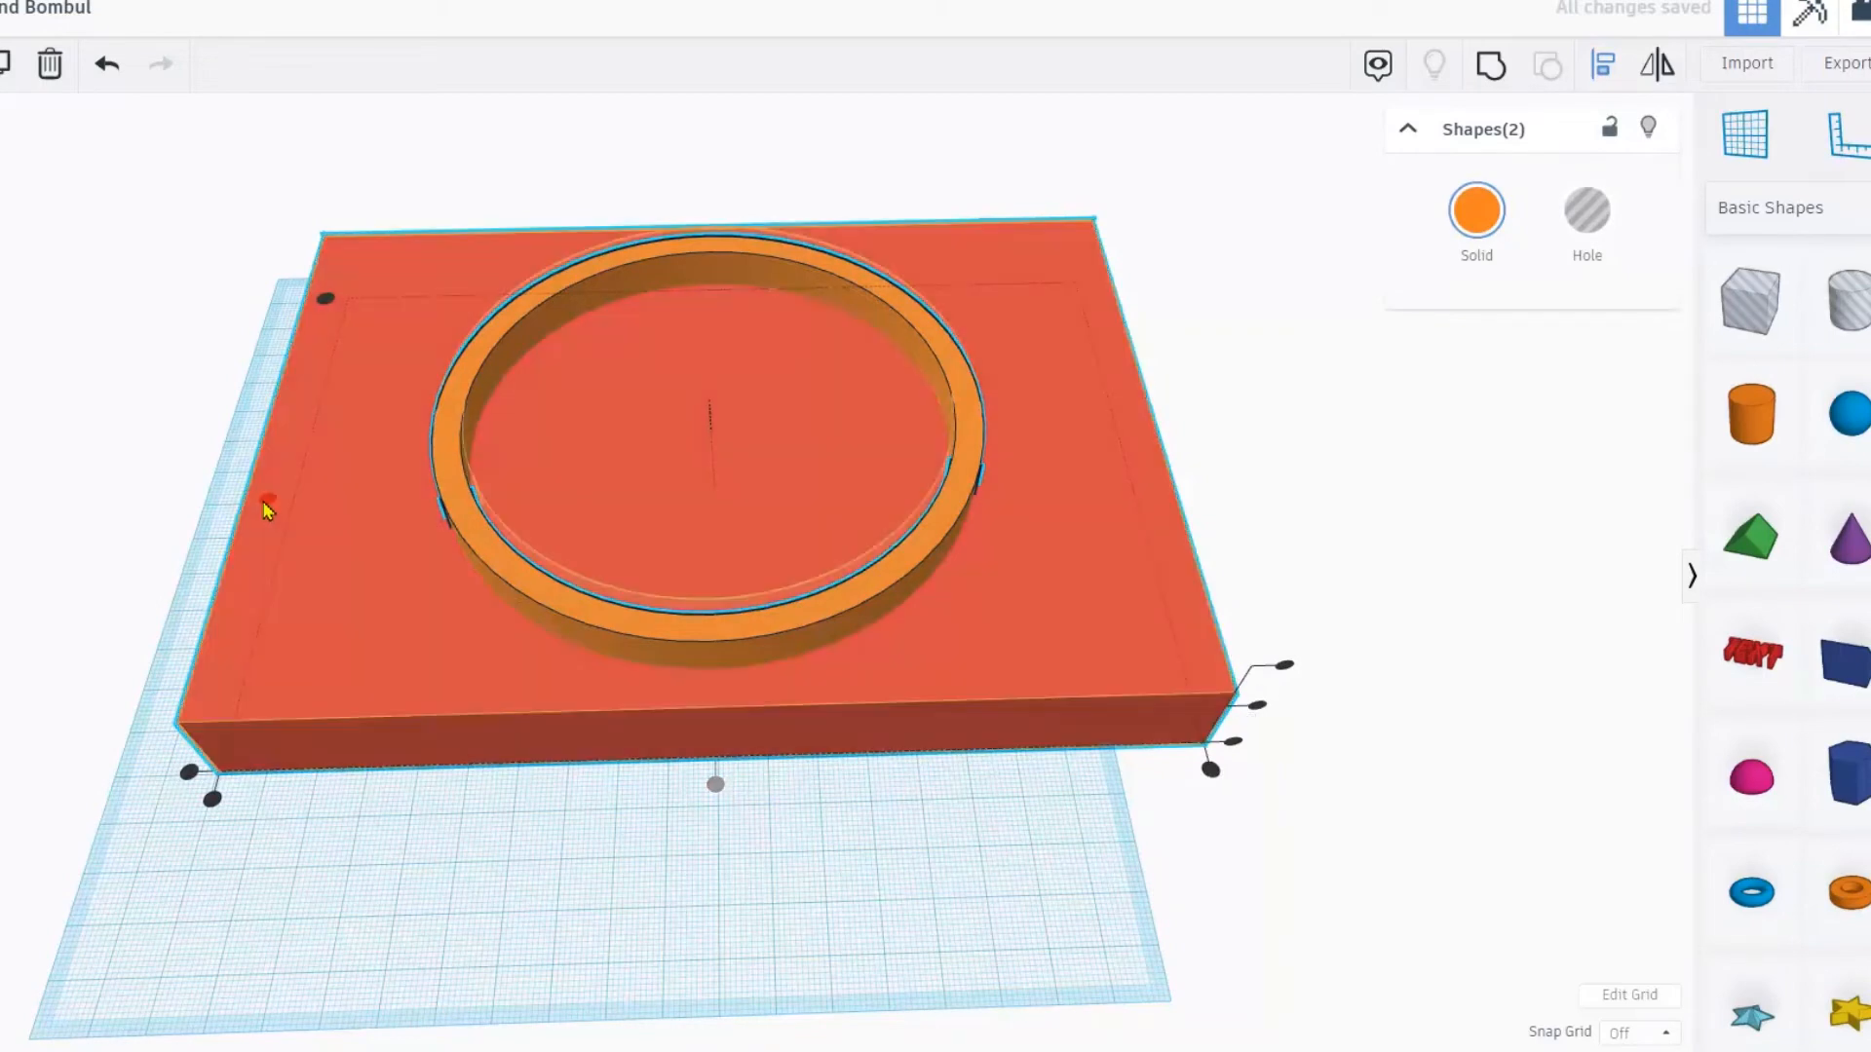
{"action": "left_click", "coordinate": [266, 501]}
{"action": "right_click_drag", "start_coordinate": [57, 444], "coordinate": [65, 485]}
{"action": "left_click", "coordinate": [67, 468]}
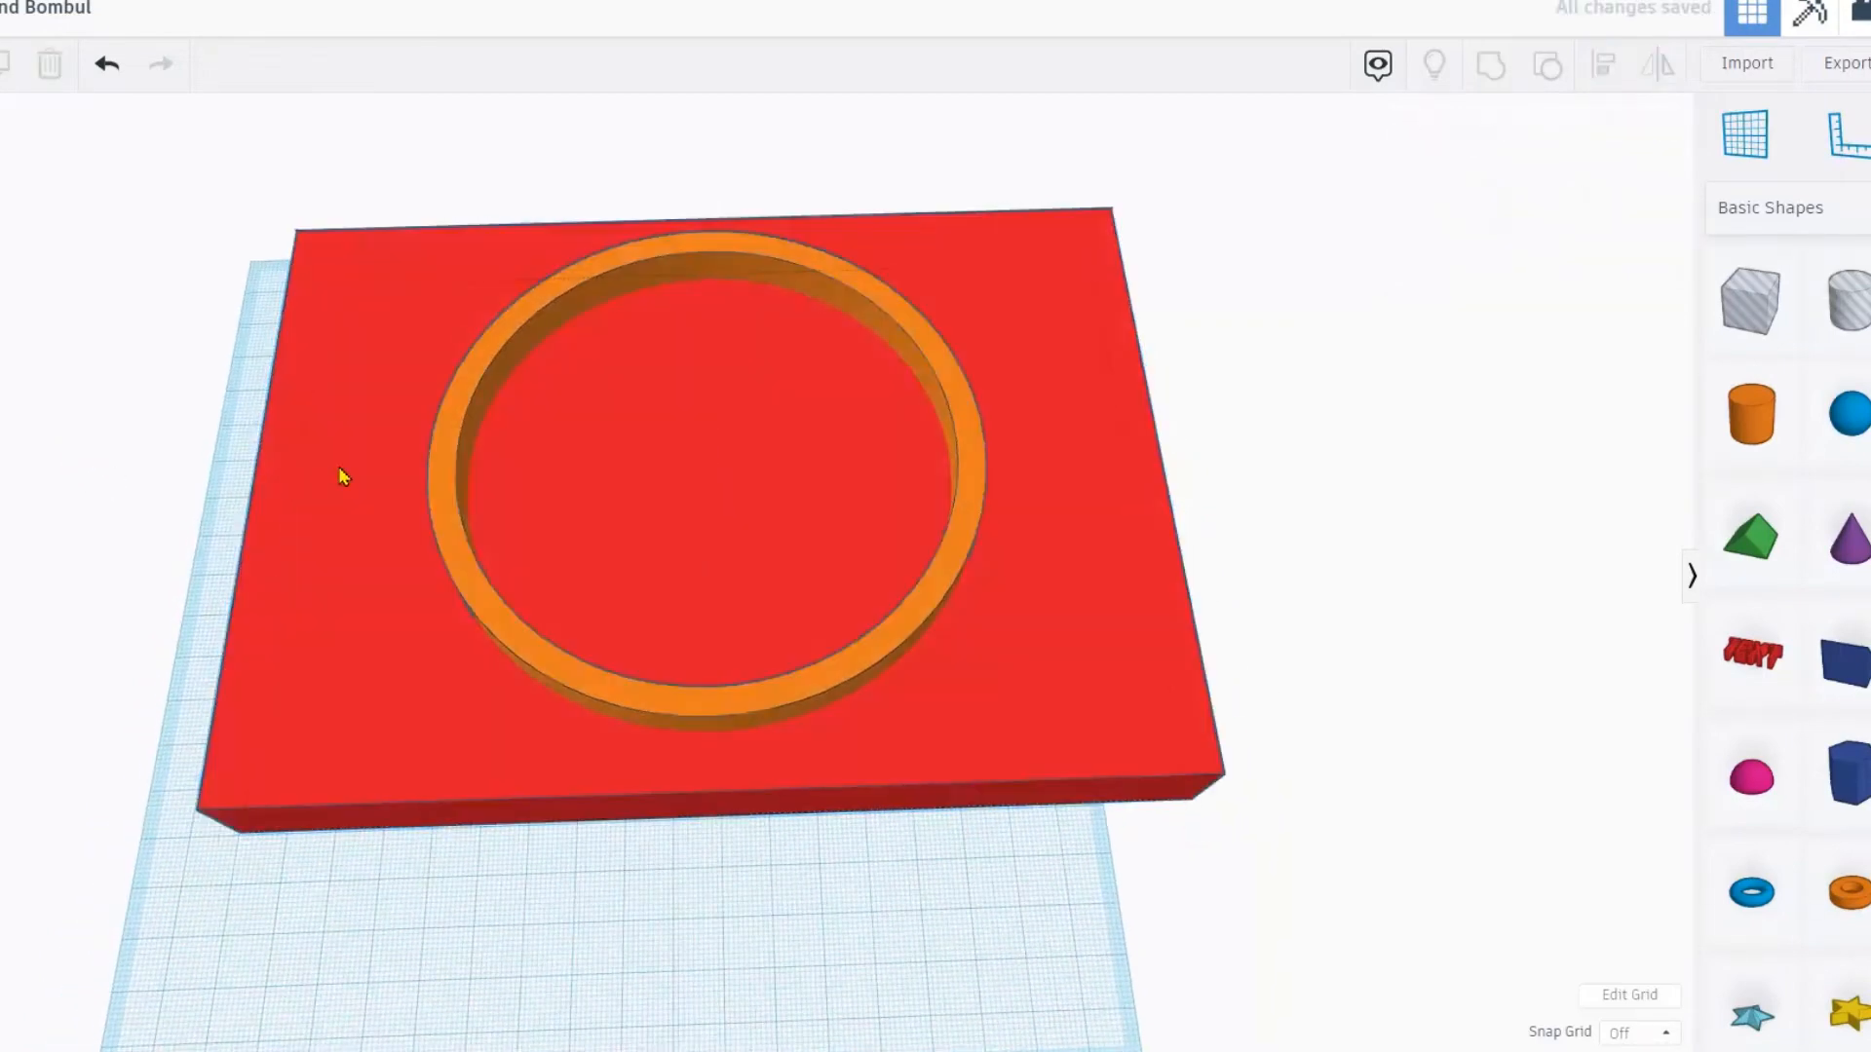
- Stretch the ring upward to a height of about 47.64 mm
{"action": "left_click", "coordinate": [440, 469]}
{"action": "right_click_drag", "start_coordinate": [702, 418], "coordinate": [714, 333]}
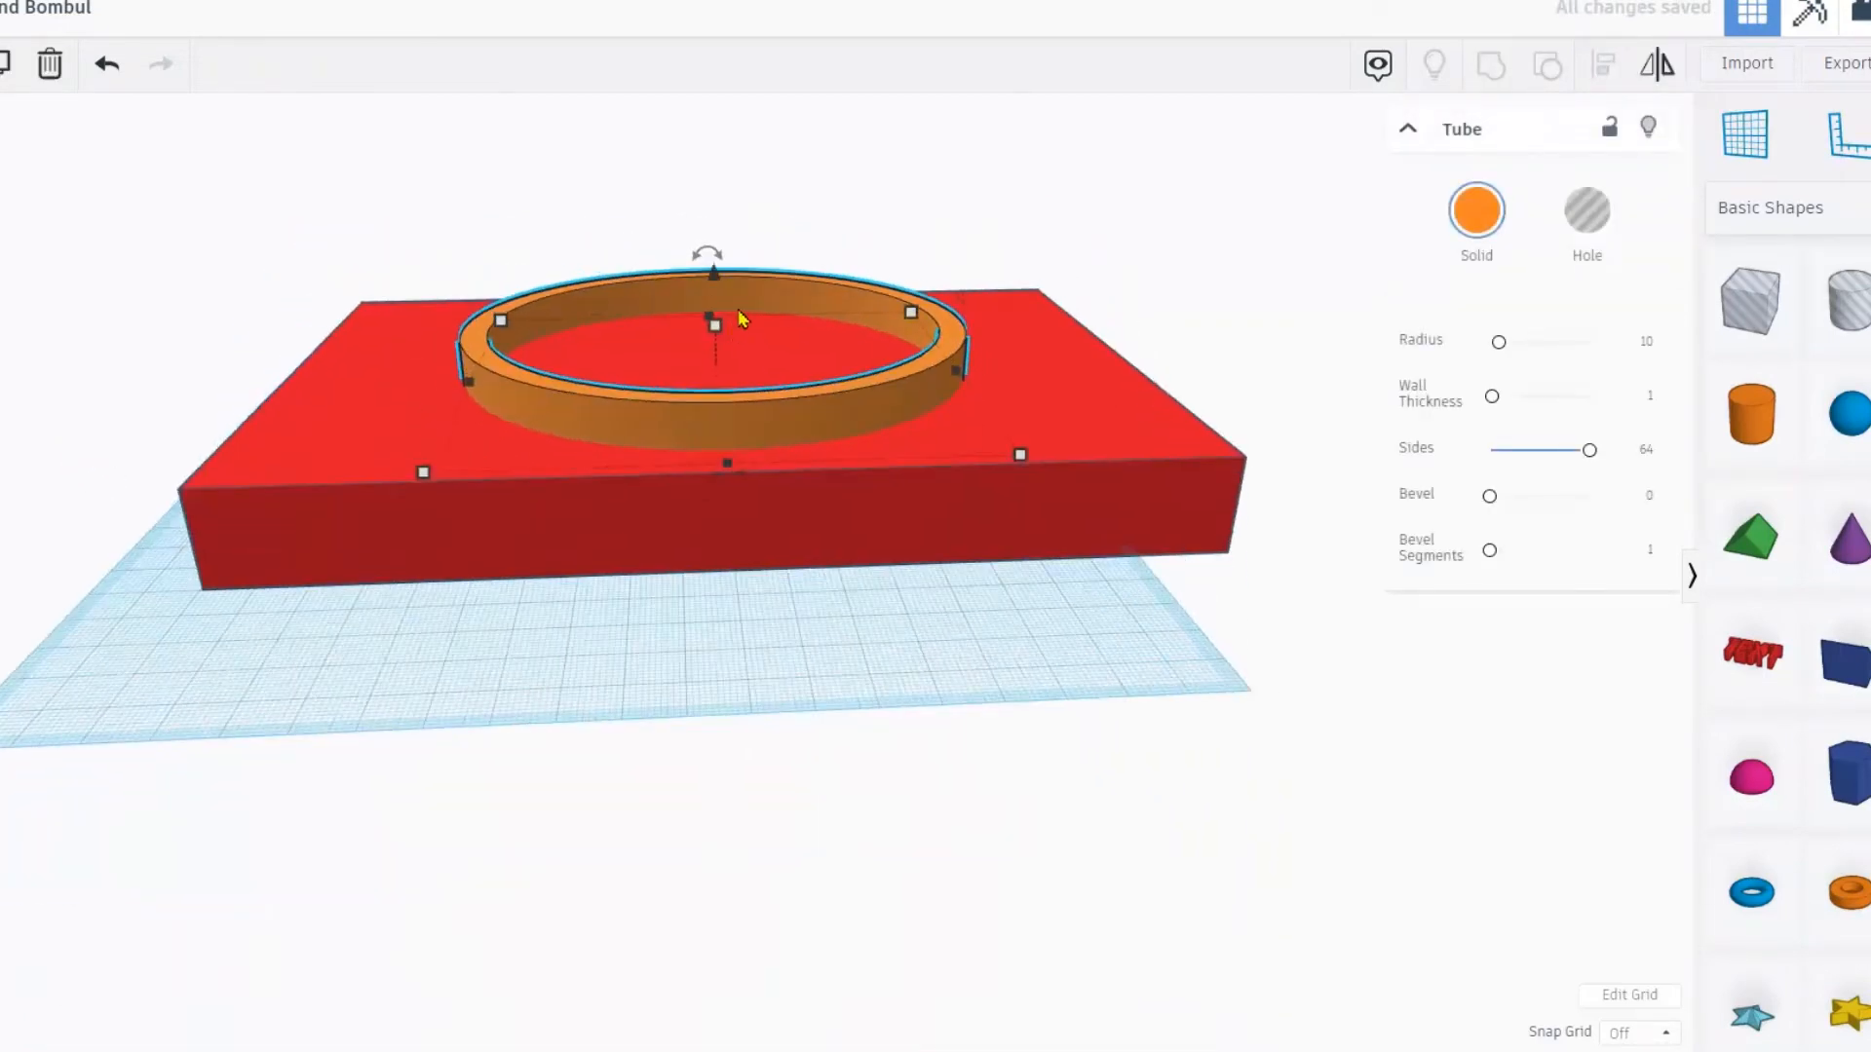
{"action": "left_click_drag", "start_coordinate": [714, 334], "coordinate": [679, 177]}
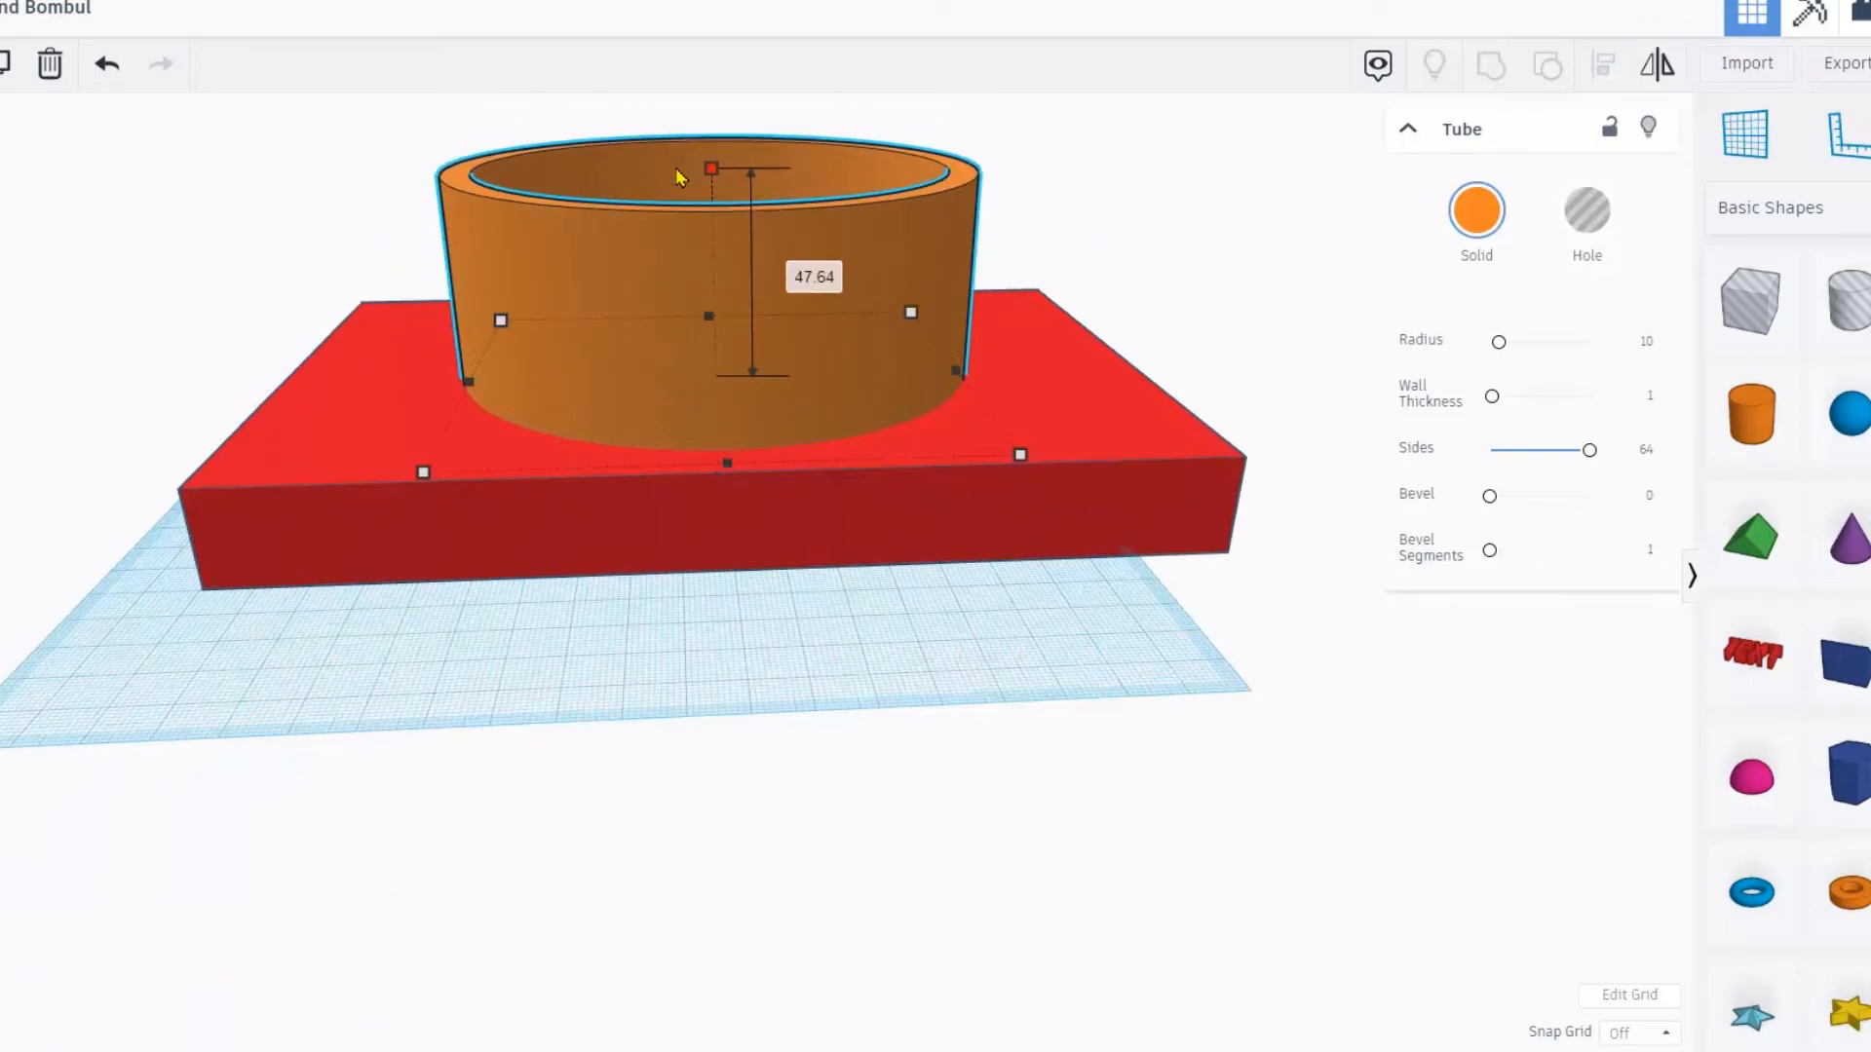
- Duplicate the tall ring in place and scale the copy down proportionally so it nests inside the original
{"action": "right_click_drag", "start_coordinate": [869, 464], "coordinate": [882, 667]}
{"action": "middle_click_drag", "start_coordinate": [1034, 266], "coordinate": [989, 438]}
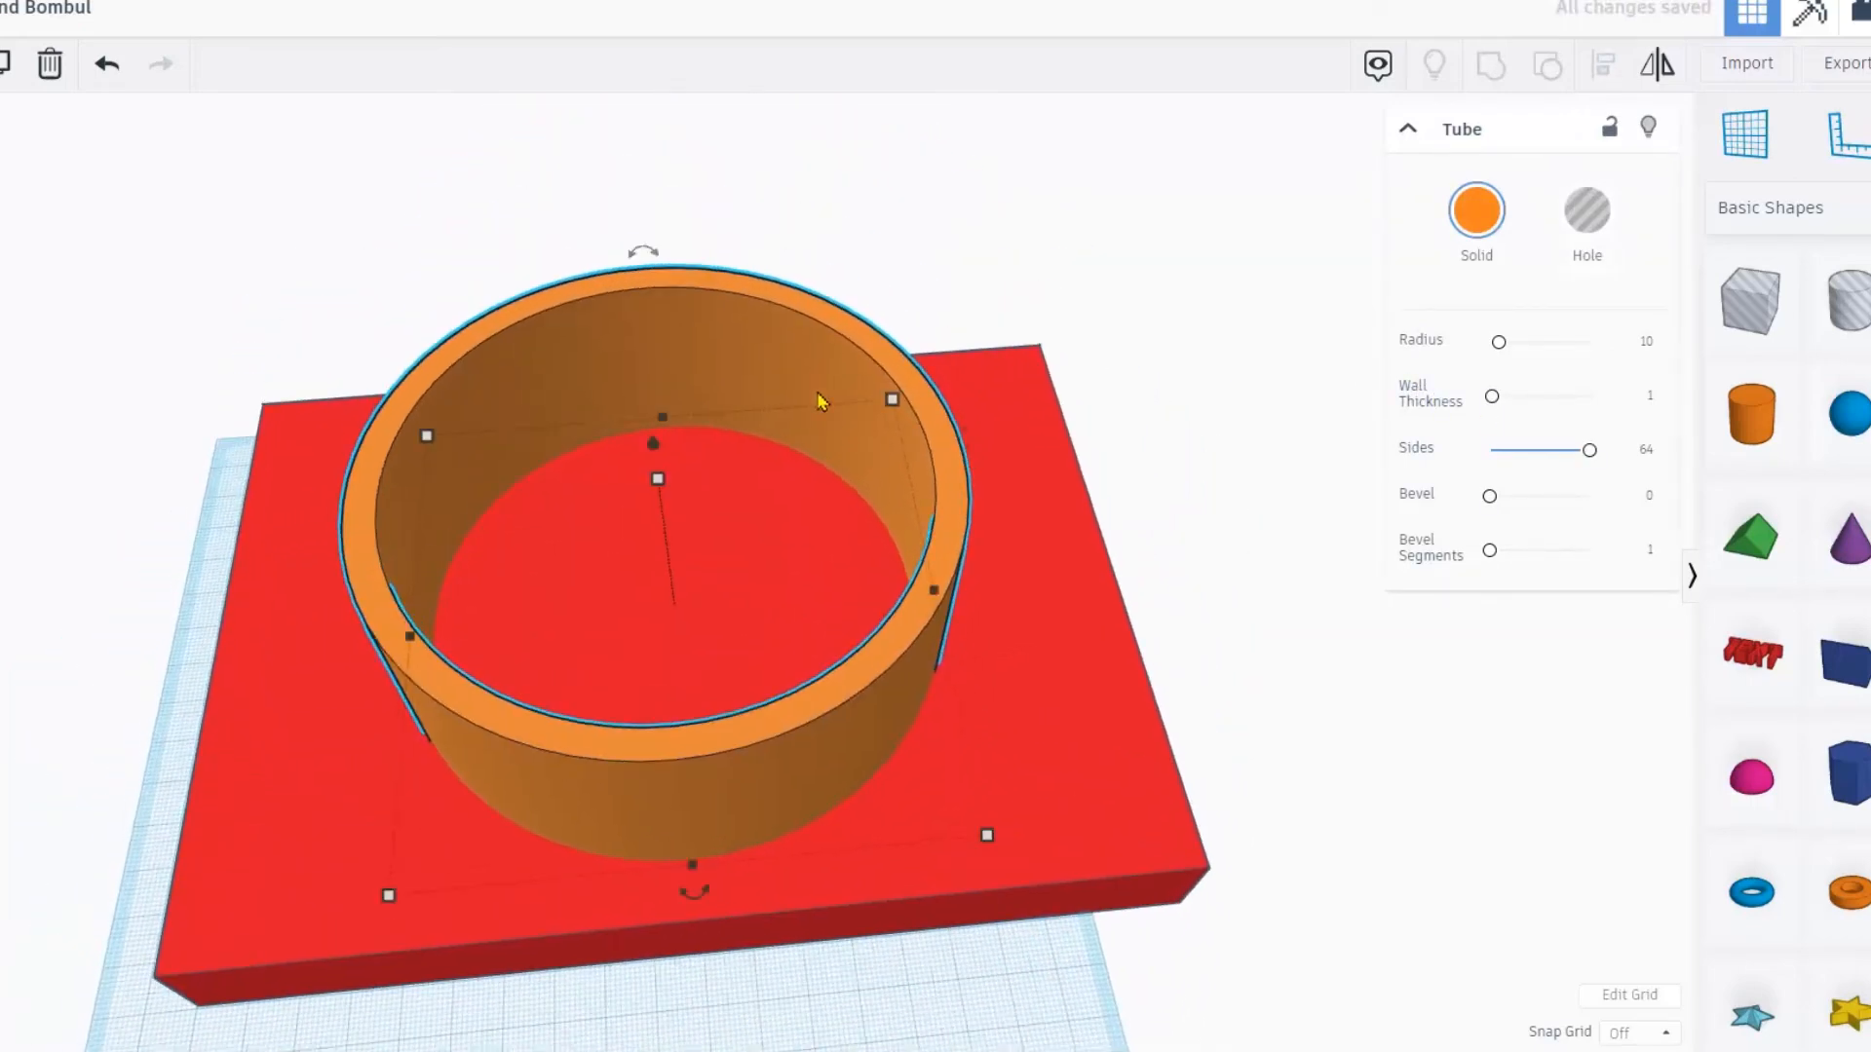
{"action": "left_click", "coordinate": [1173, 346]}
{"action": "left_click", "coordinate": [766, 382]}
{"action": "key", "text": "ctrl+d"}
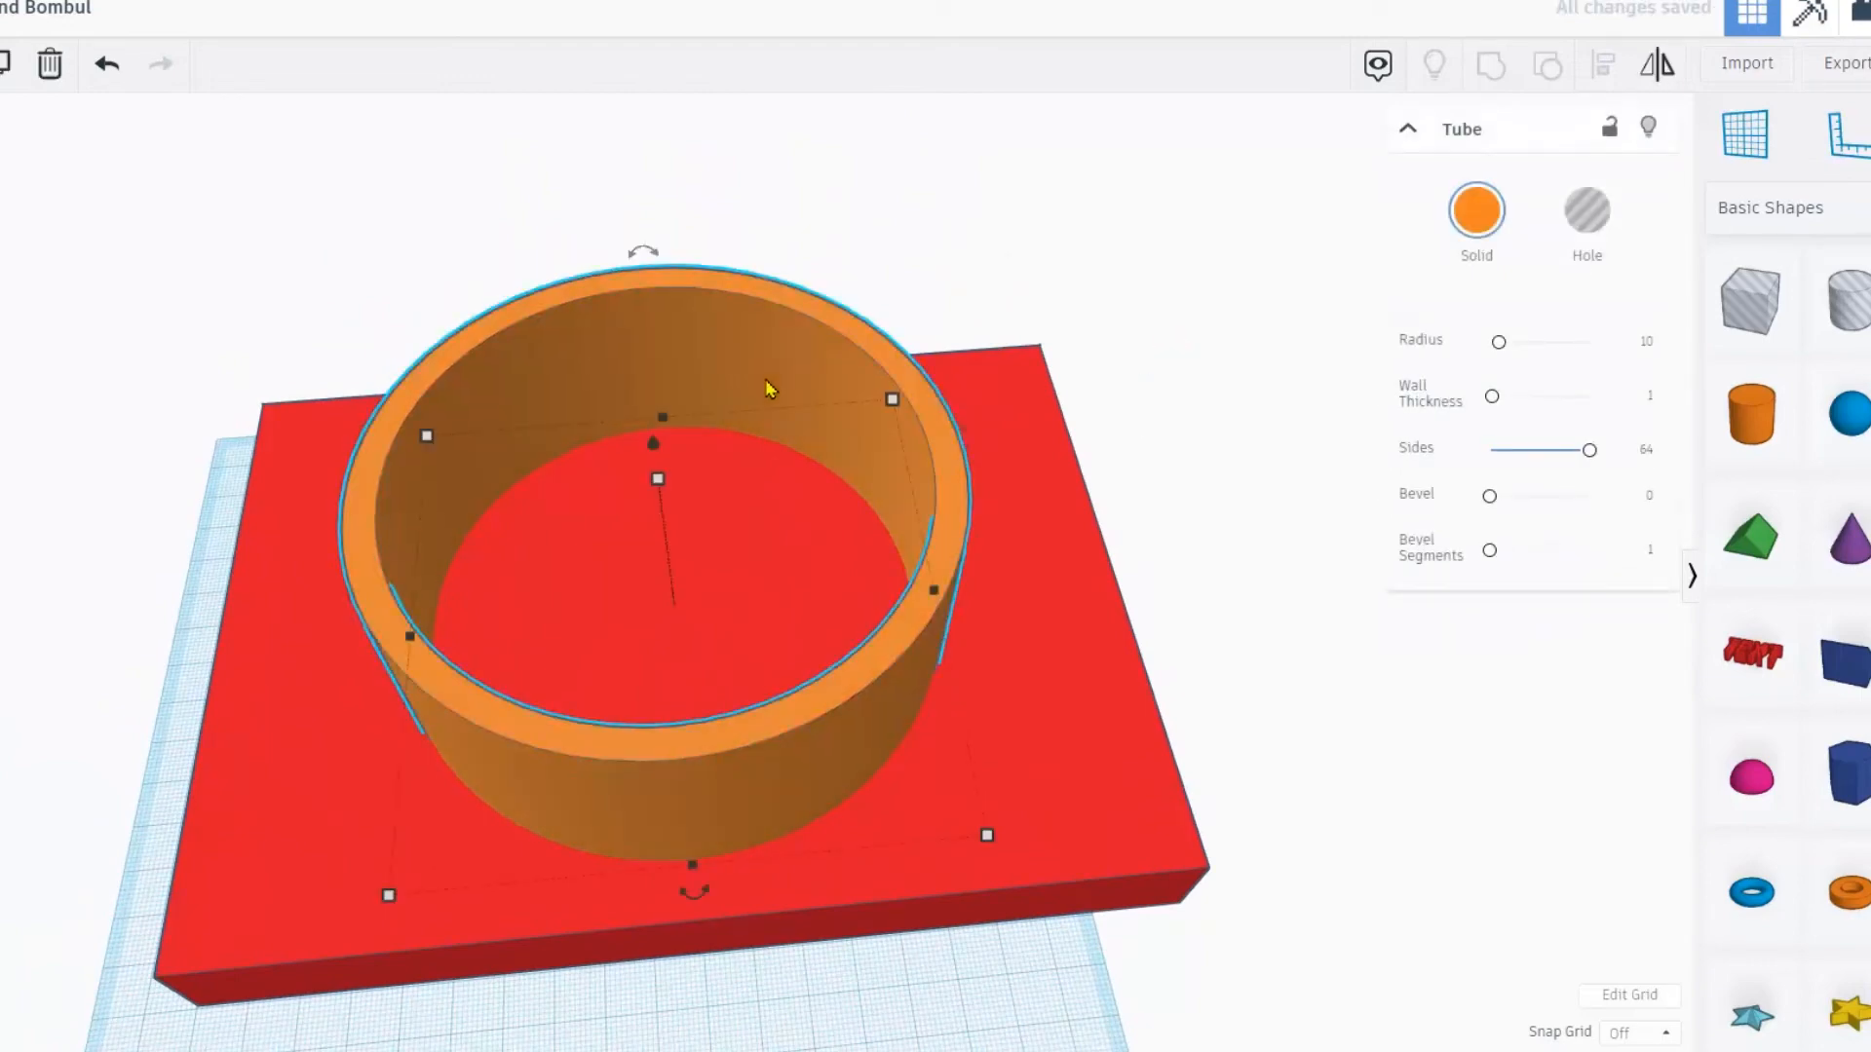
{"action": "mouse_move", "coordinate": [657, 481]}
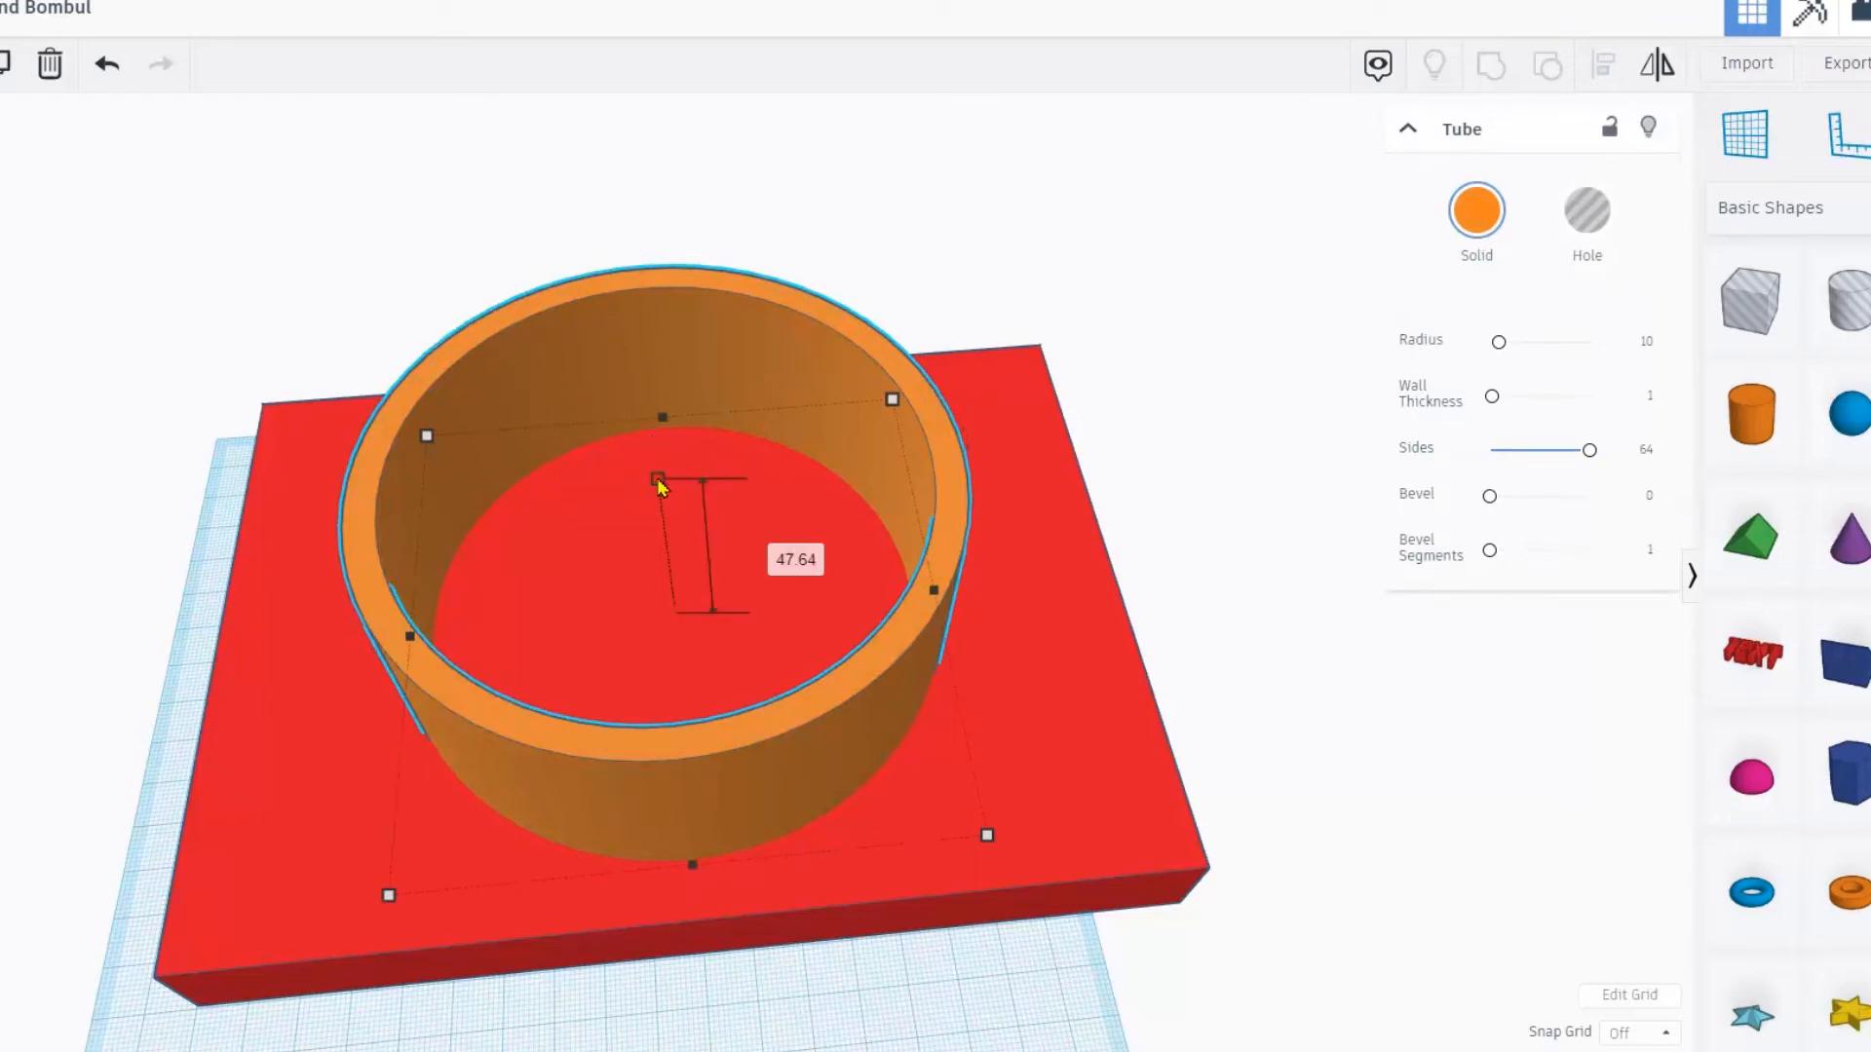
{"action": "left_click_drag", "start_coordinate": [658, 484], "coordinate": [661, 521], "text": "shift"}
{"action": "right_click_drag", "start_coordinate": [581, 597], "coordinate": [561, 516]}
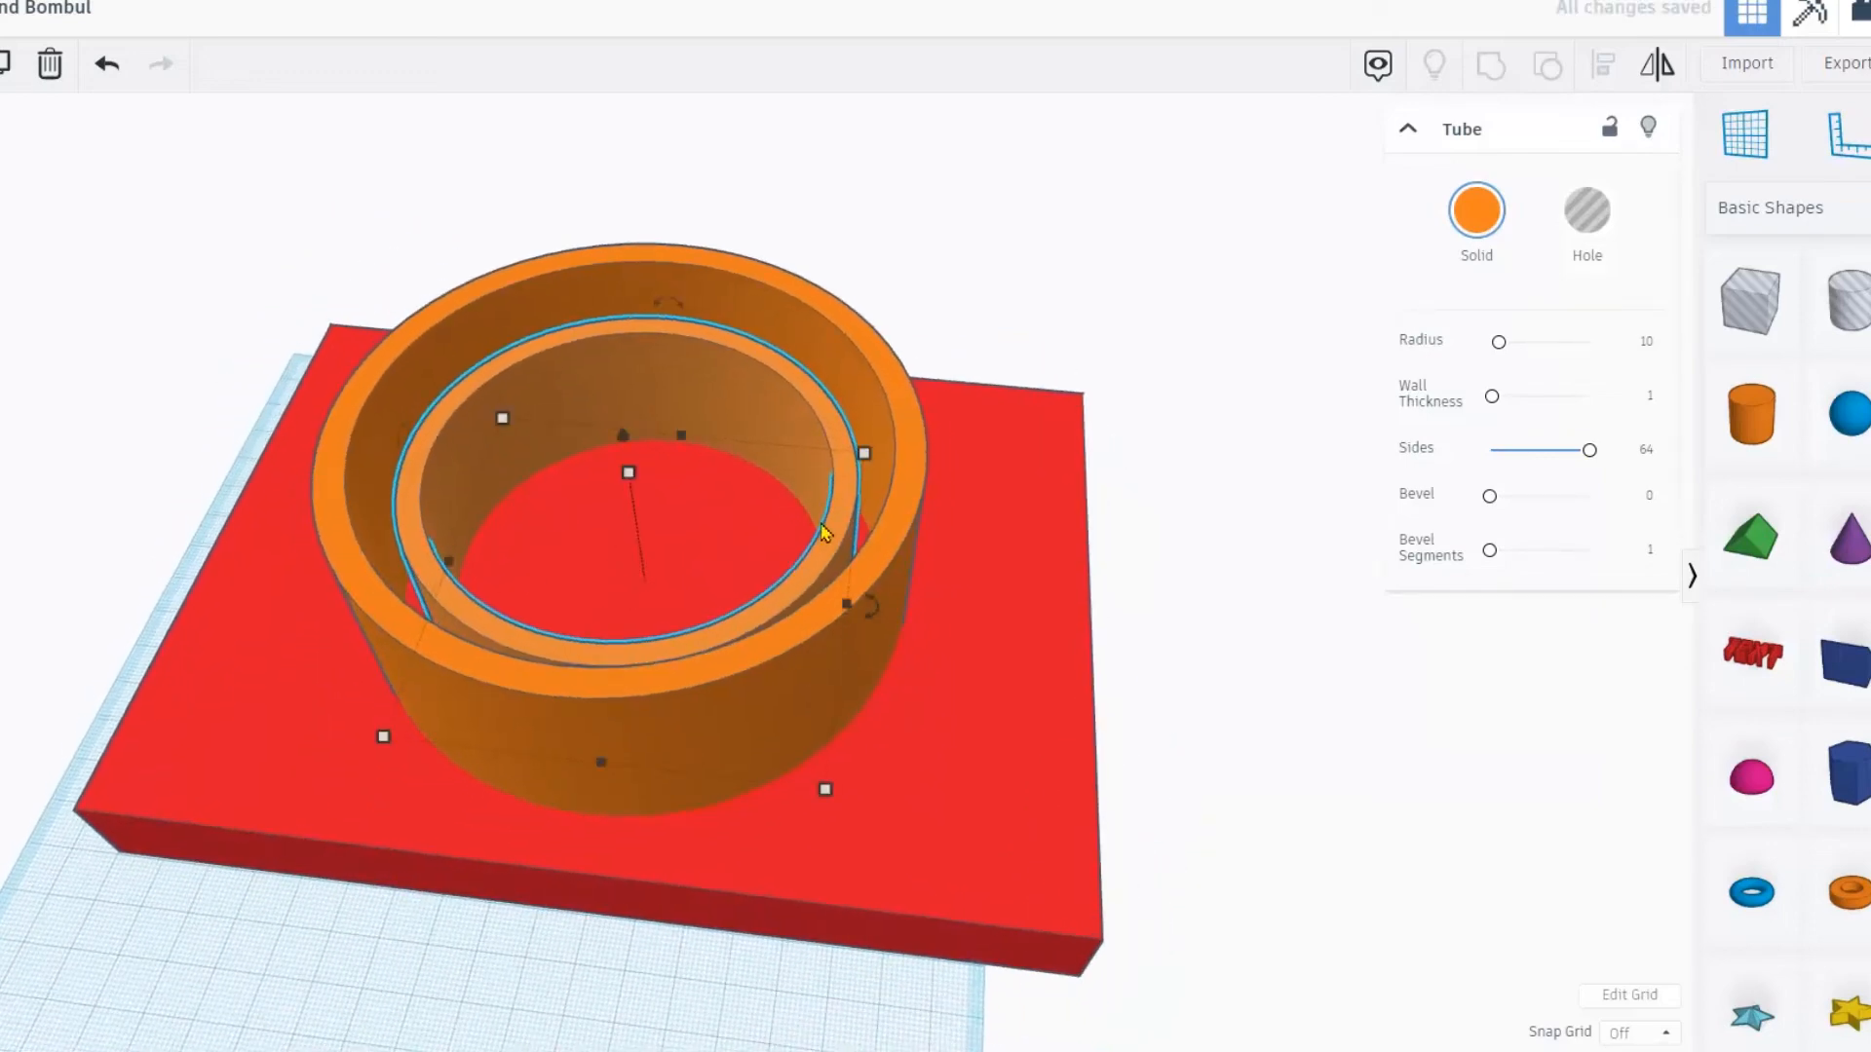
- Repeat the scaled duplication eight times to nest progressively smaller rings down to the centre
{"action": "key", "text": "ctrl+d"}
{"action": "key", "text": "ctrl+d"}
{"action": "key", "text": "ctrl+d"}
{"action": "key", "text": "ctrl+d"}
{"action": "key", "text": "ctrl+d"}
{"action": "key", "text": "ctrl+d"}
{"action": "key", "text": "ctrl+d"}
{"action": "key", "text": "ctrl+d"}
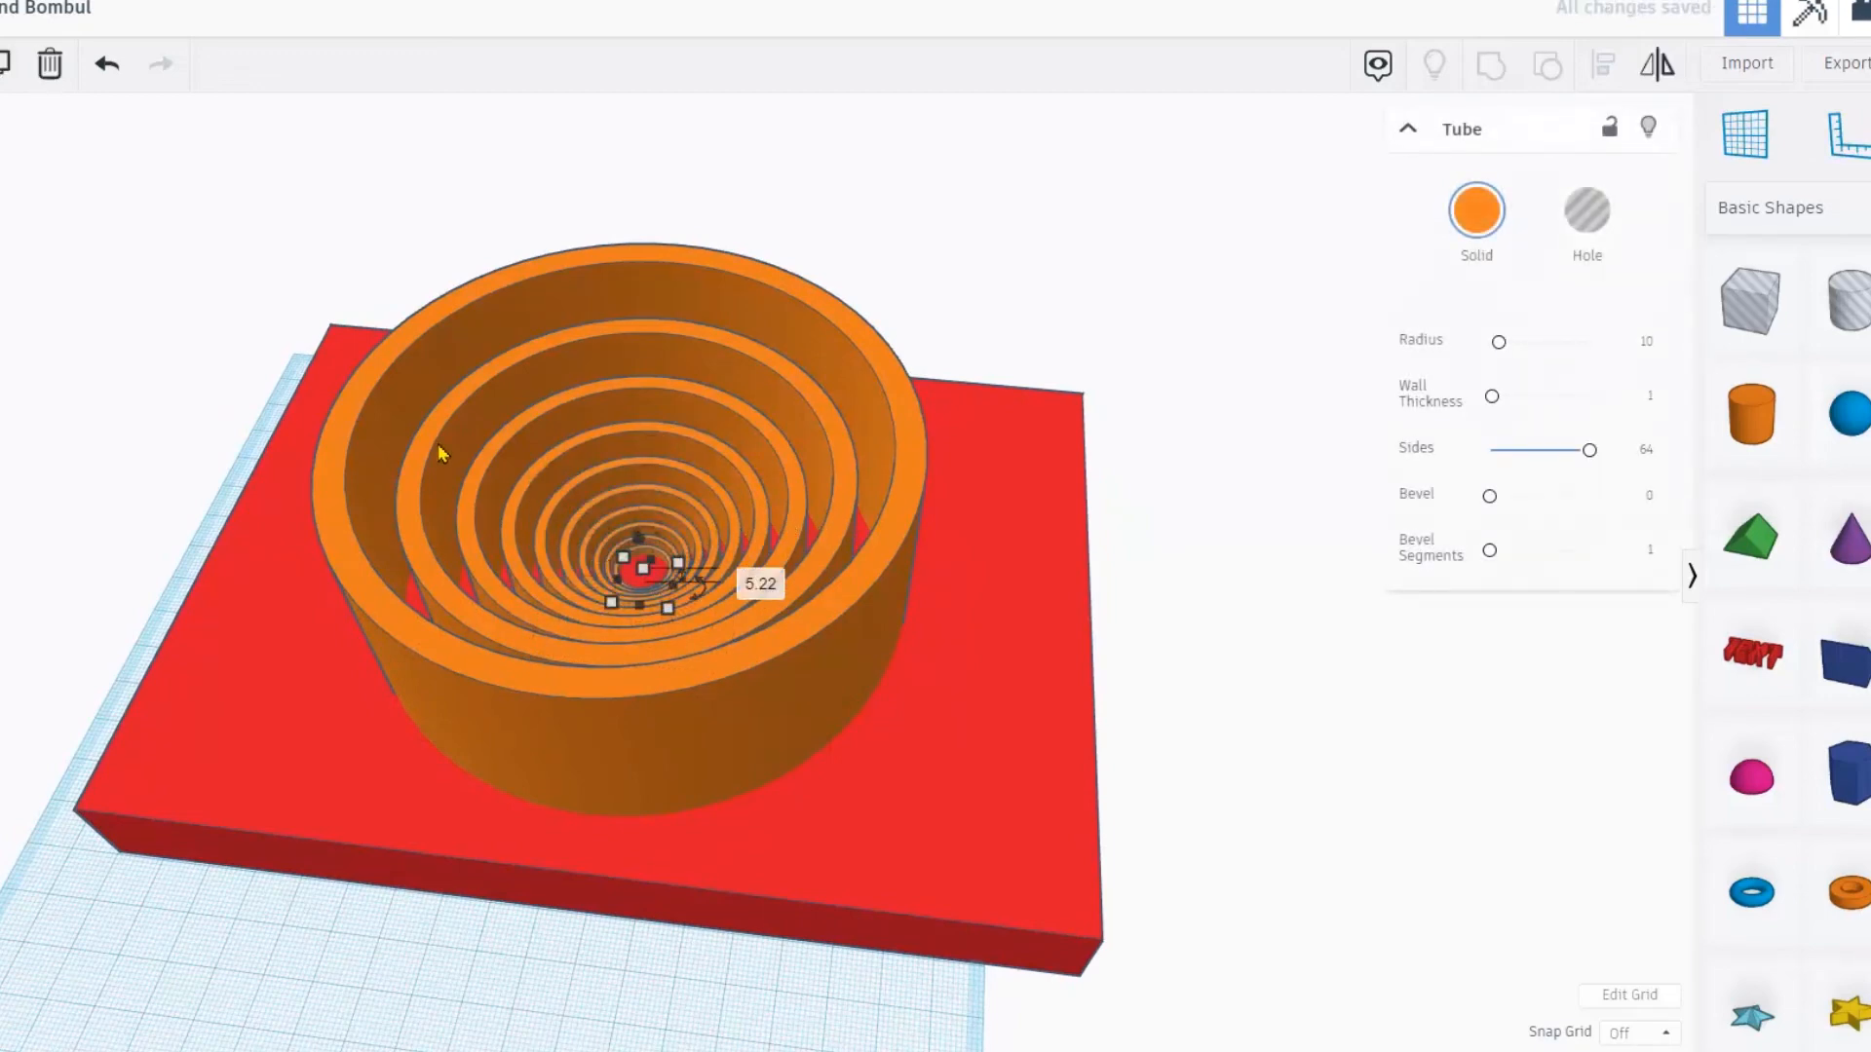
{"action": "right_click_drag", "start_coordinate": [208, 437], "coordinate": [265, 497]}
{"action": "right_click_drag", "start_coordinate": [672, 631], "coordinate": [745, 570]}
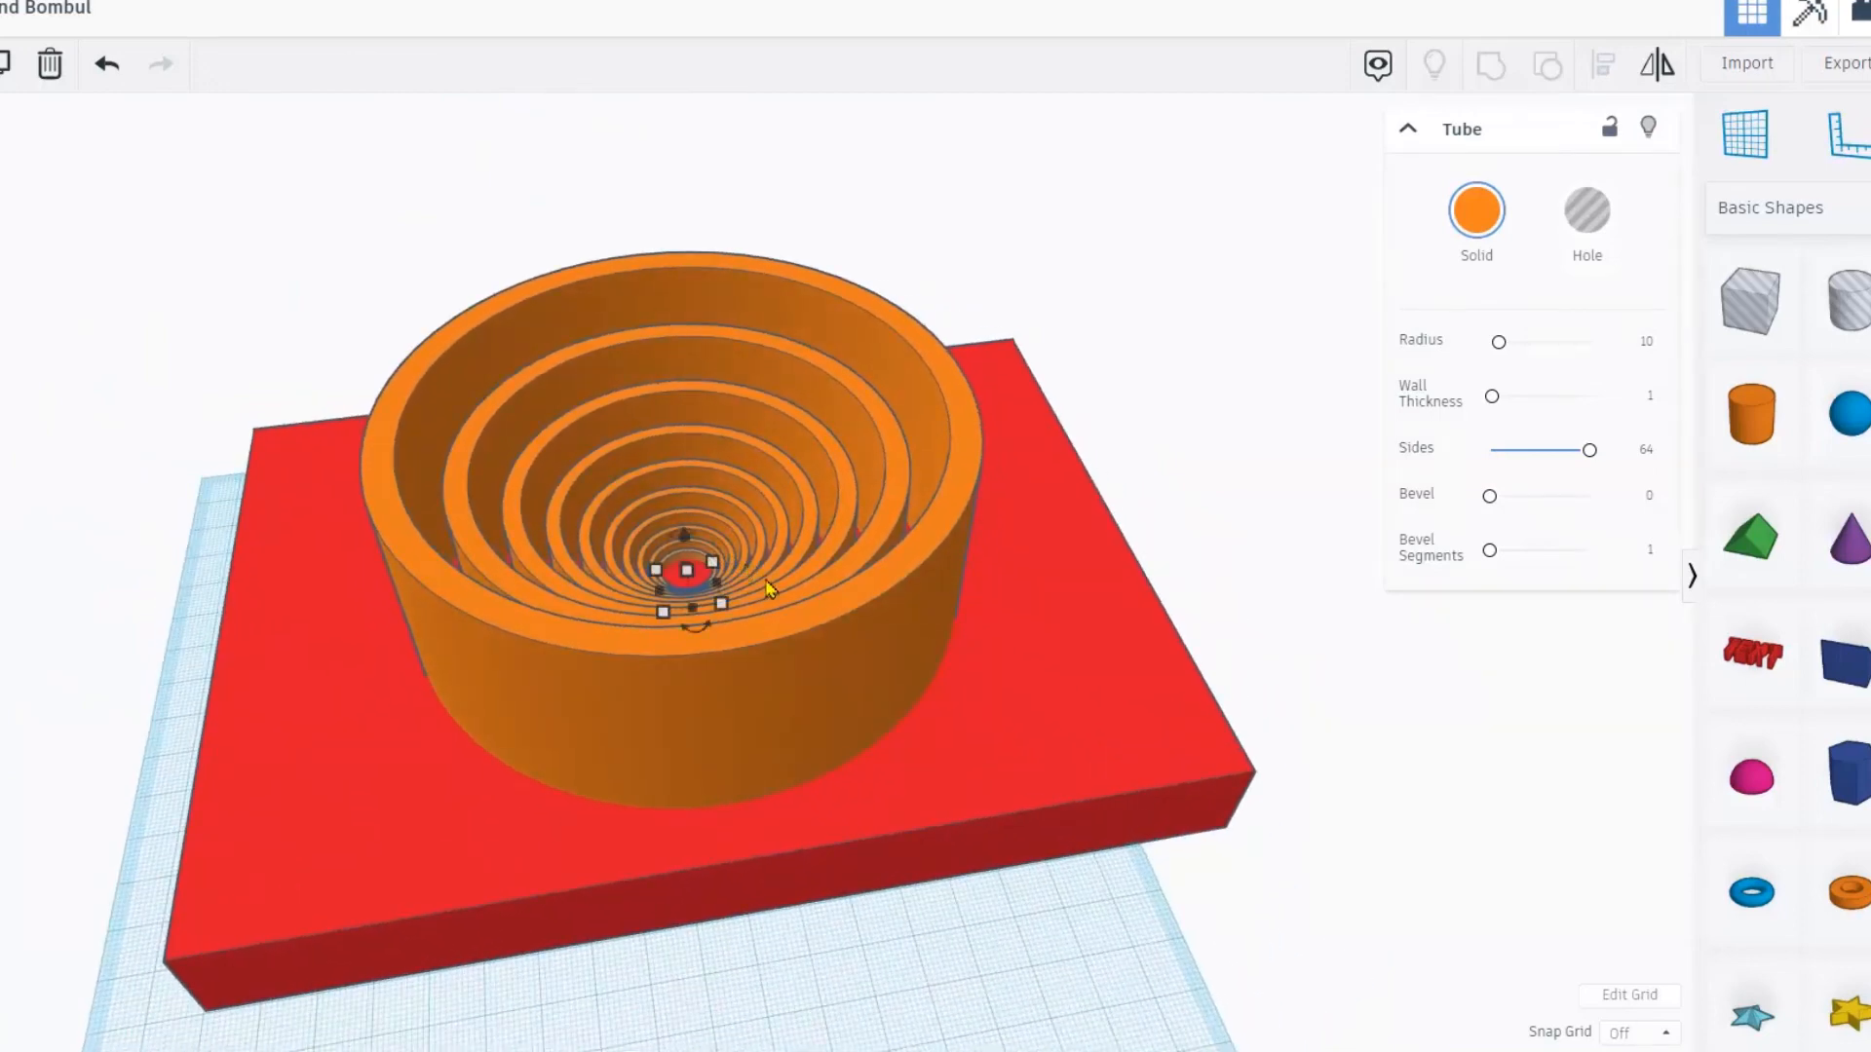
{"action": "right_click_drag", "start_coordinate": [1174, 926], "coordinate": [1077, 957]}
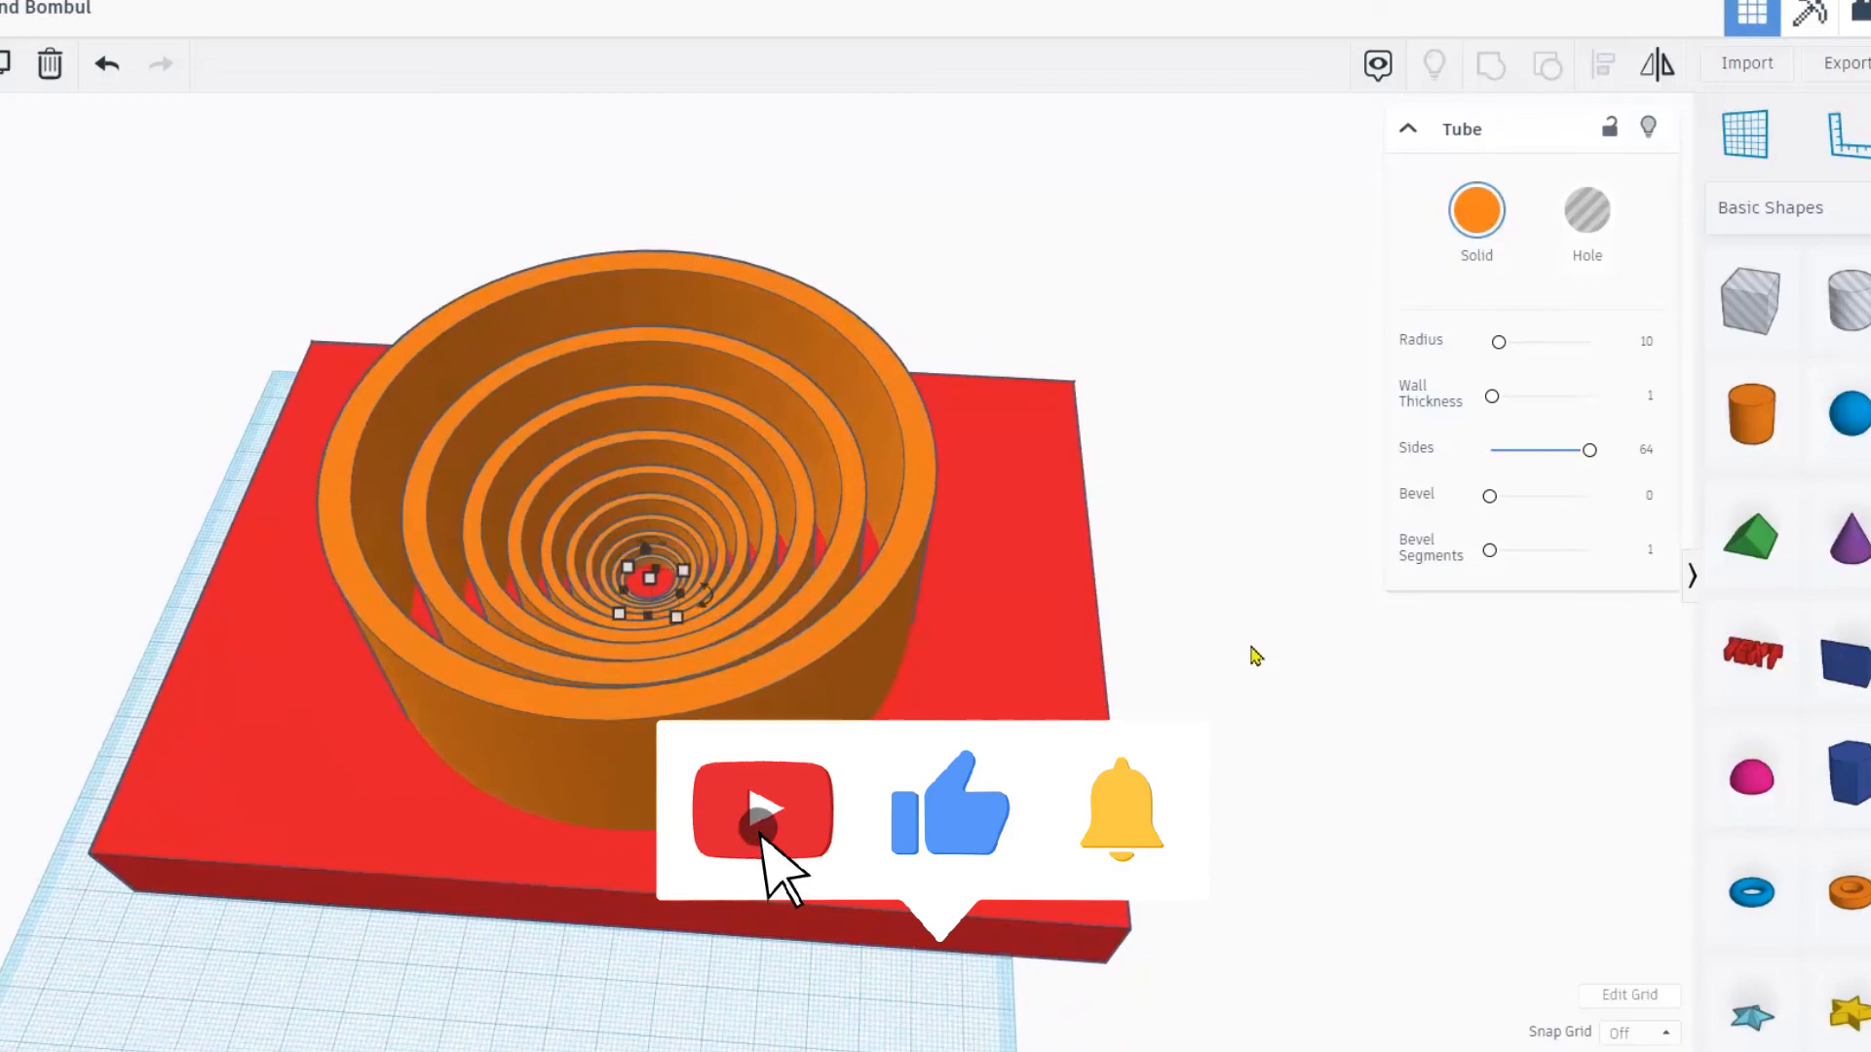